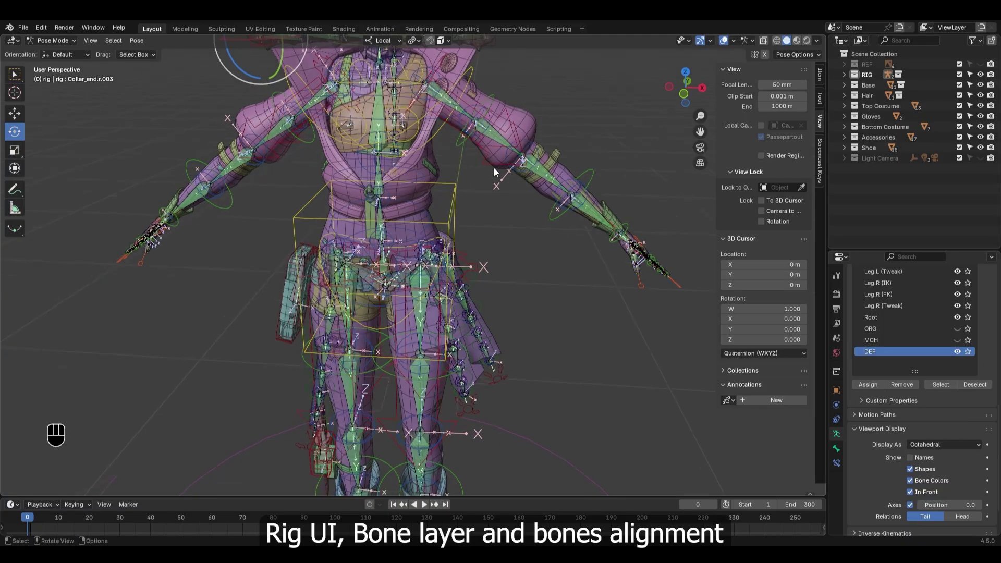
Step: Select the left forearm's deform bones and expand the Deform settings in their bone properties to check them
{"action": "middle_click_drag", "start_coordinate": [580, 196], "coordinate": [475, 274], "text": "shift"}
{"action": "scroll", "coordinate": [475, 274], "scroll_direction": "up", "scroll_amount": 7}
{"action": "left_click", "coordinate": [459, 211]}
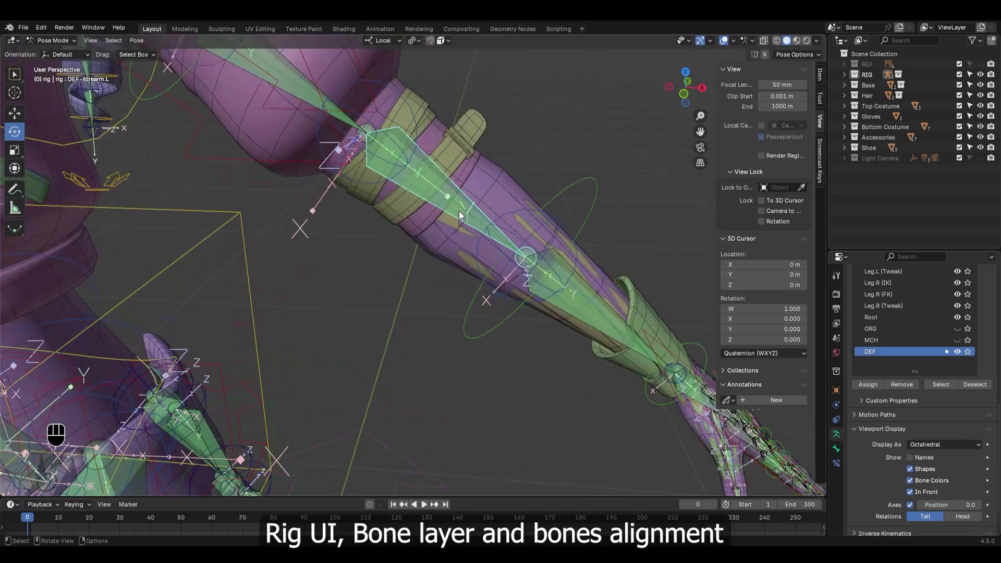
{"action": "left_click", "coordinate": [576, 293]}
{"action": "scroll", "coordinate": [577, 292], "scroll_direction": "down", "scroll_amount": 5}
{"action": "left_click", "coordinate": [836, 448]}
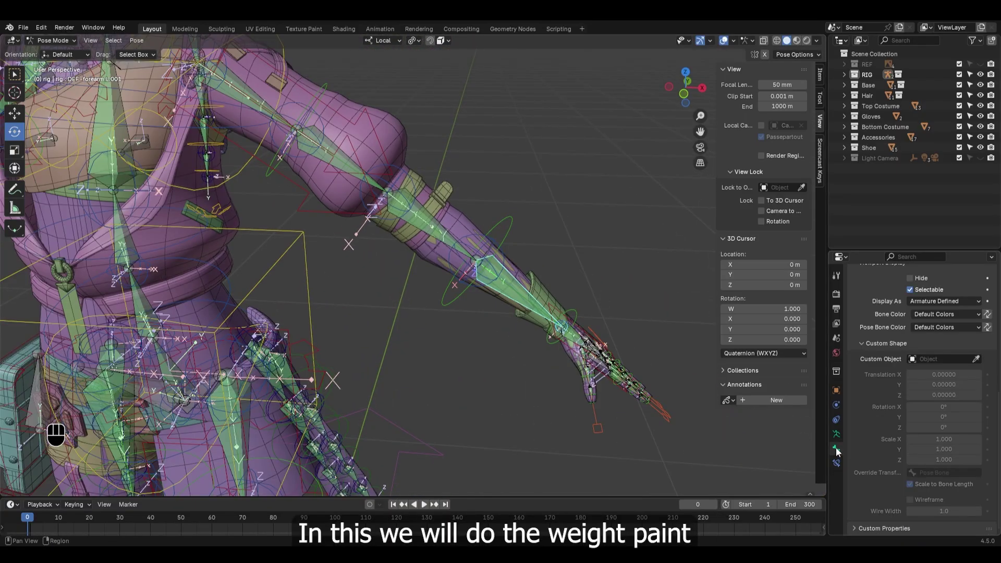
{"action": "scroll", "coordinate": [874, 391], "scroll_direction": "up", "scroll_amount": 6}
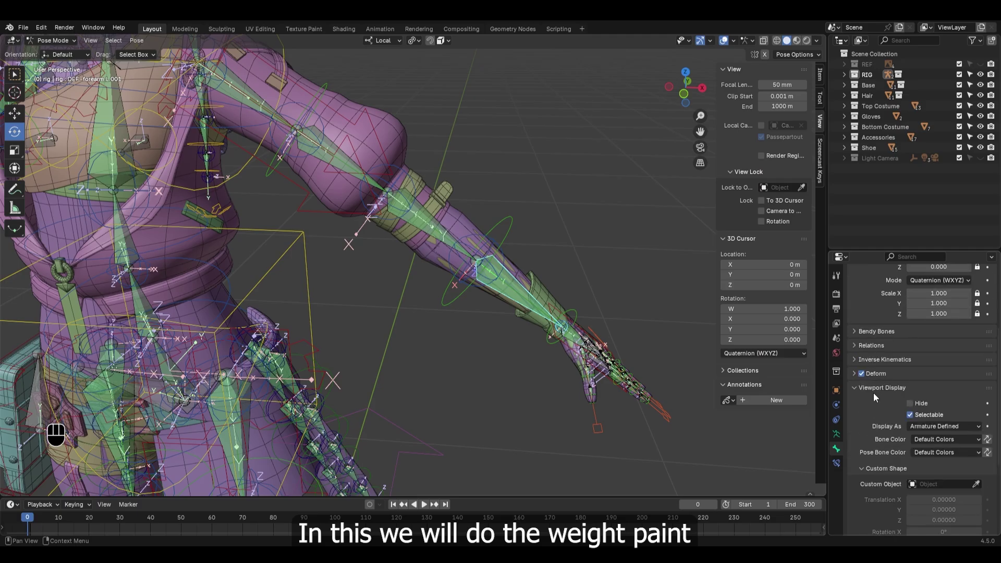
{"action": "left_click", "coordinate": [854, 373]}
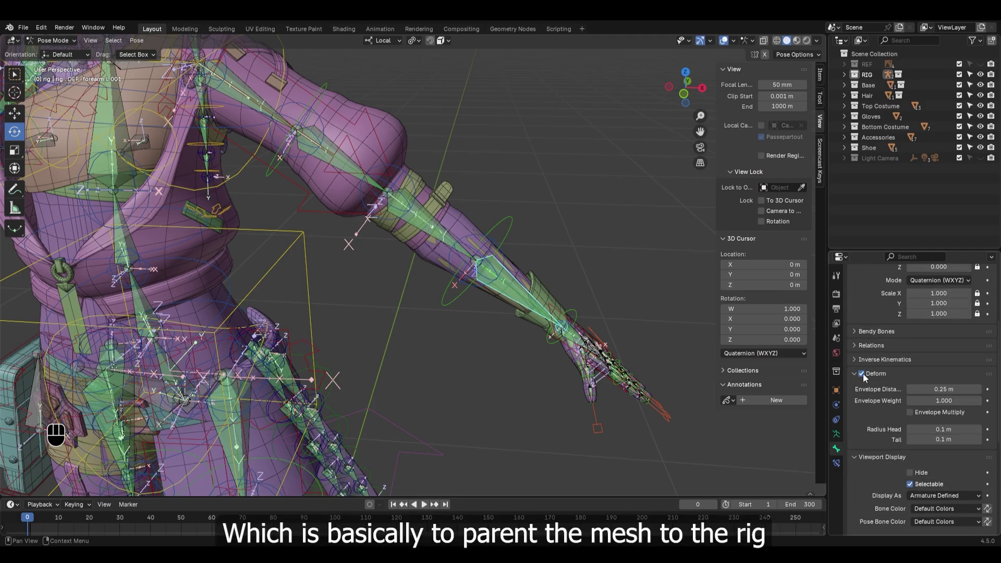
{"action": "left_click", "coordinate": [439, 229]}
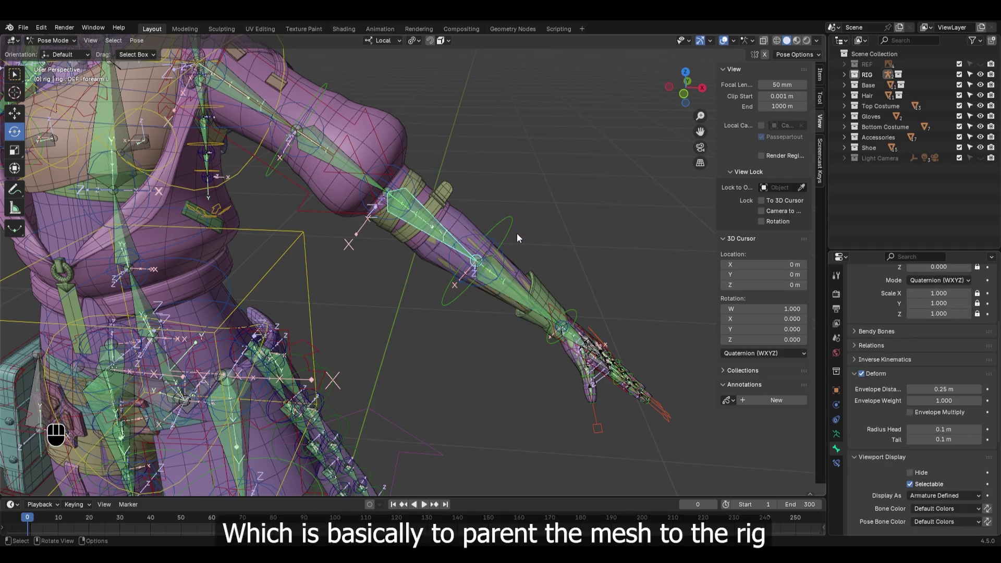
Step: Select the left forearm, hand IK and root controls in turn to compare their Deform setting
{"action": "left_click", "coordinate": [511, 228]}
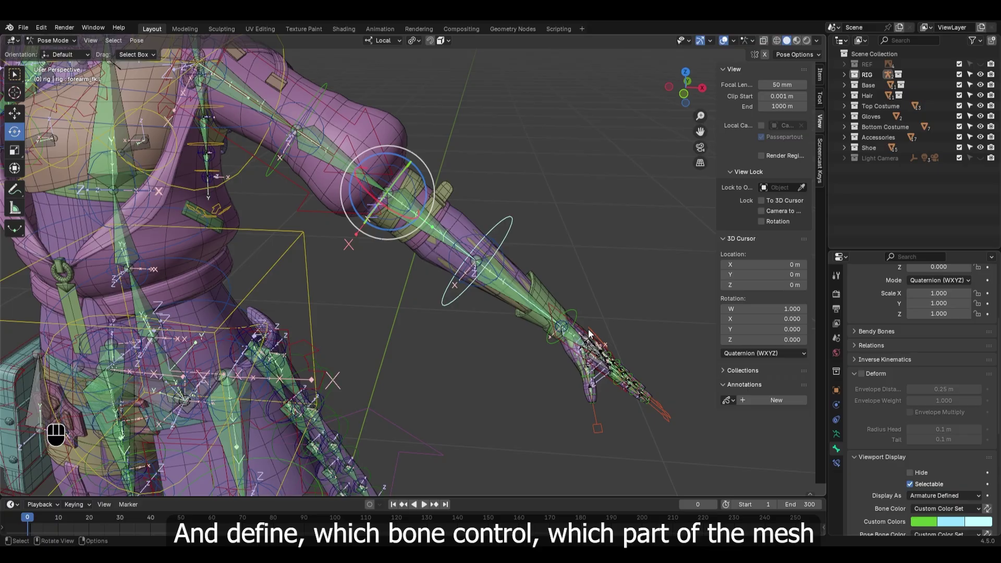
{"action": "left_click", "coordinate": [555, 310]}
{"action": "middle_click_drag", "start_coordinate": [582, 314], "coordinate": [518, 329]}
{"action": "scroll", "coordinate": [486, 284], "scroll_direction": "down", "scroll_amount": 3}
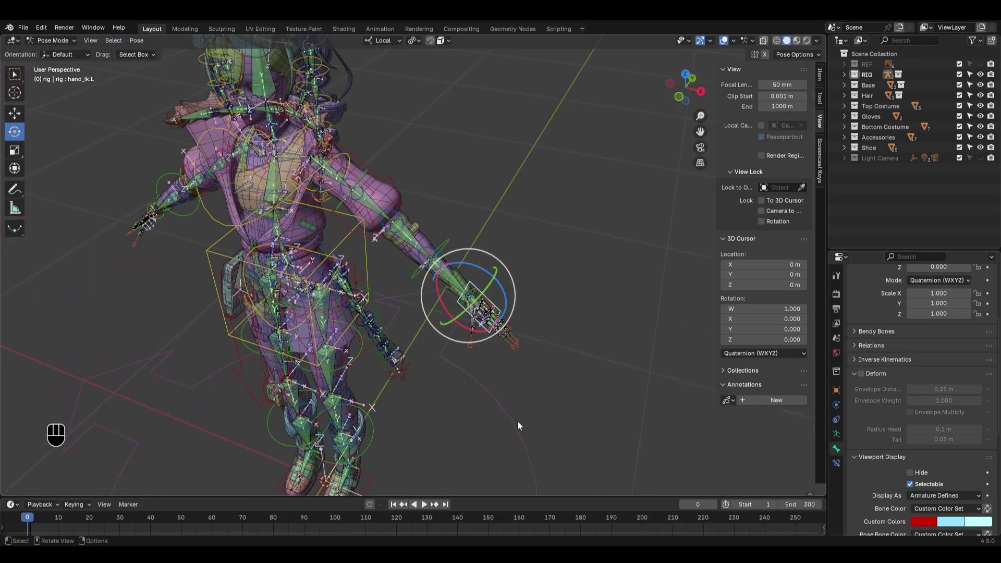
{"action": "left_click", "coordinate": [517, 421]}
Step: Inspect the green deform bones along the left arm and the upper spine by selecting them individually
{"action": "scroll", "coordinate": [529, 281], "scroll_direction": "up", "scroll_amount": 6}
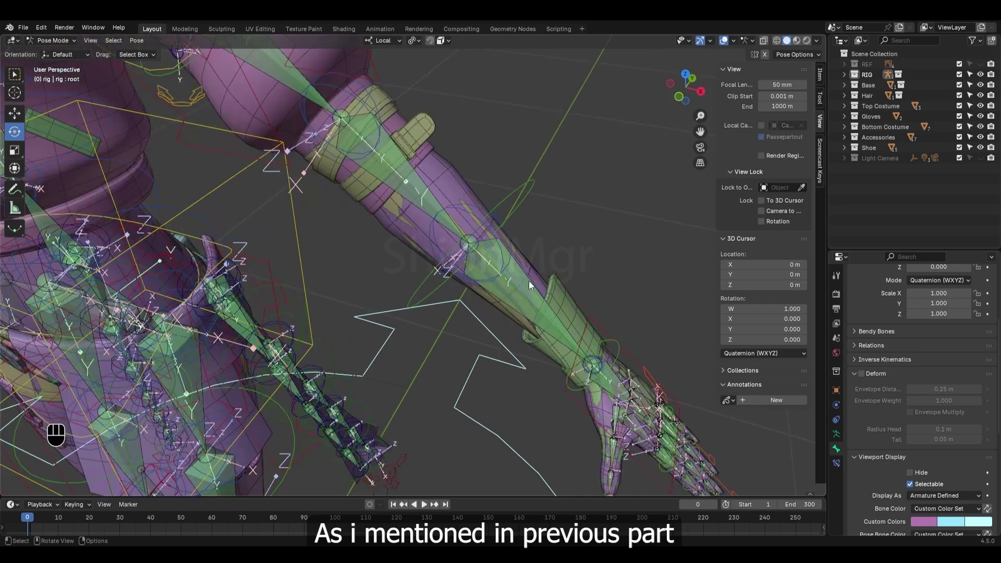
{"action": "left_click", "coordinate": [466, 224]}
{"action": "left_click", "coordinate": [412, 173]}
{"action": "scroll", "coordinate": [406, 177], "scroll_direction": "down", "scroll_amount": 4}
{"action": "middle_click_drag", "start_coordinate": [367, 205], "coordinate": [440, 317], "text": "shift"}
{"action": "scroll", "coordinate": [440, 317], "scroll_direction": "up", "scroll_amount": 4}
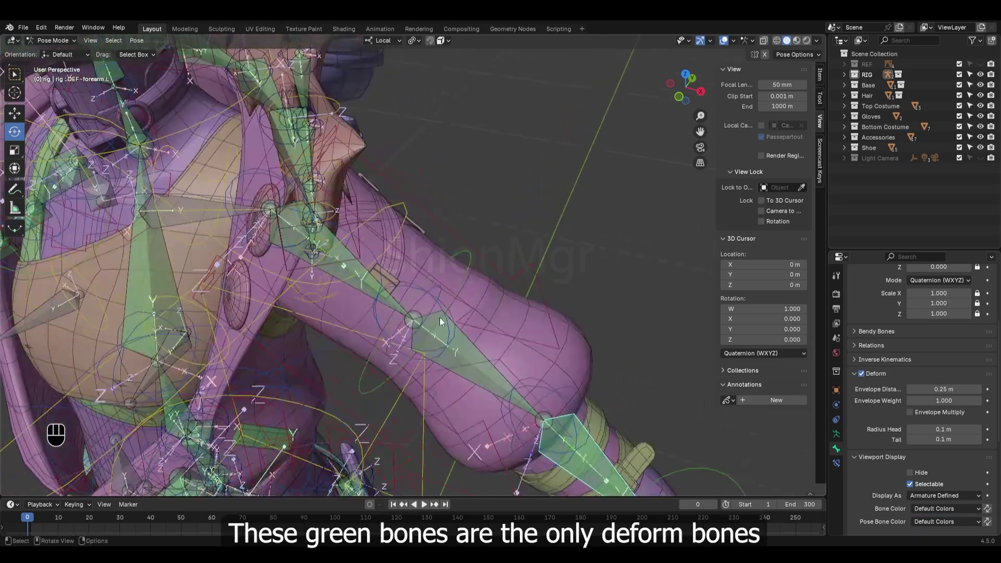
{"action": "left_click", "coordinate": [493, 364]}
{"action": "scroll", "coordinate": [368, 279], "scroll_direction": "down", "scroll_amount": 6}
{"action": "middle_click_drag", "start_coordinate": [281, 277], "coordinate": [328, 290]}
{"action": "scroll", "coordinate": [327, 289], "scroll_direction": "up", "scroll_amount": 4}
{"action": "left_click", "coordinate": [299, 273]}
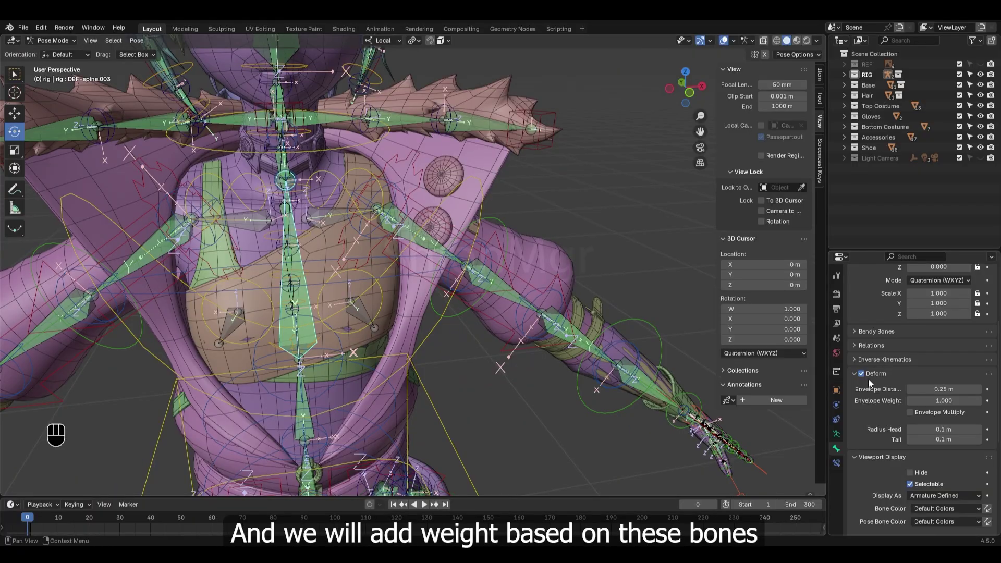
Step: Hide the toolbar and test-rotate the chest control to see how the deform bones follow it
{"action": "scroll", "coordinate": [402, 279], "scroll_direction": "down", "scroll_amount": 5}
{"action": "middle_click_drag", "start_coordinate": [402, 280], "coordinate": [439, 277], "text": "shift"}
{"action": "left_click", "coordinate": [433, 230]}
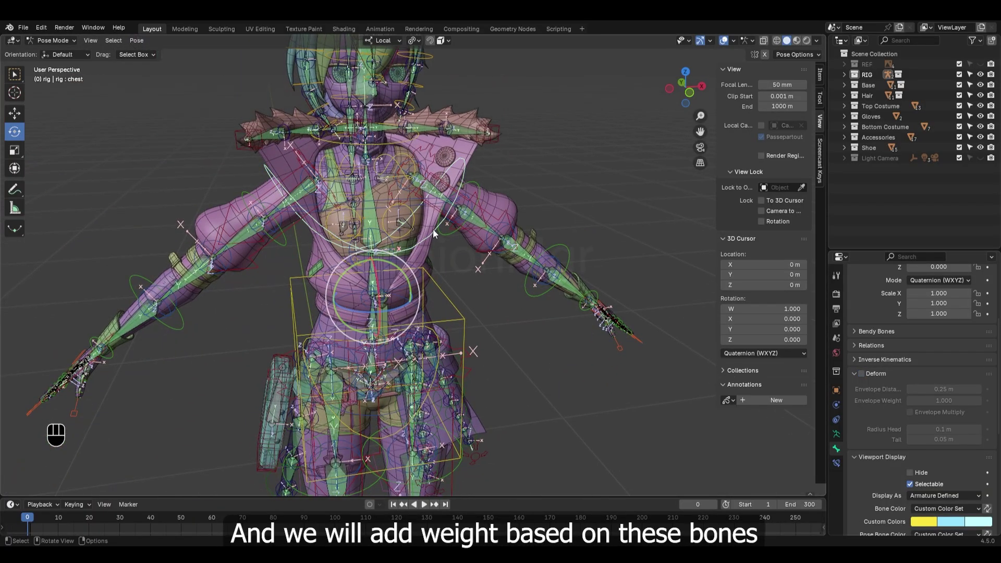
{"action": "key", "text": "r"}
{"action": "right_click", "coordinate": [462, 221]}
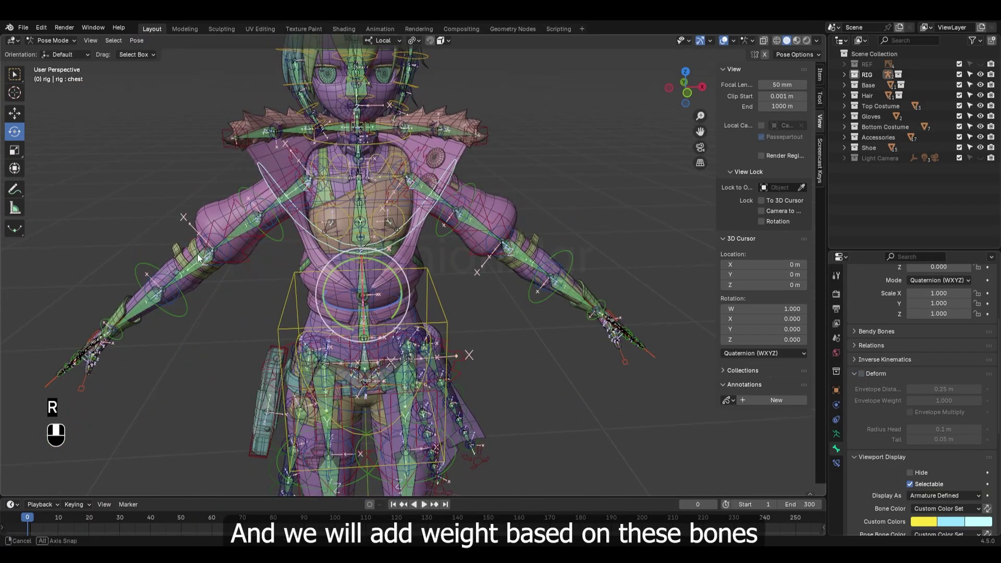
{"action": "middle_click_drag", "start_coordinate": [193, 260], "coordinate": [224, 249]}
{"action": "key", "text": "t"}
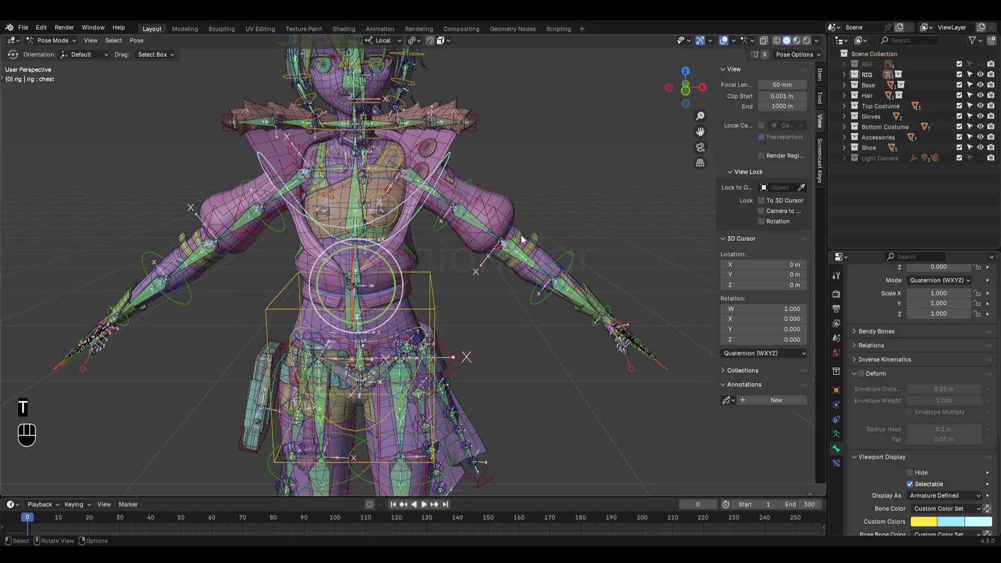
{"action": "key", "text": "r"}
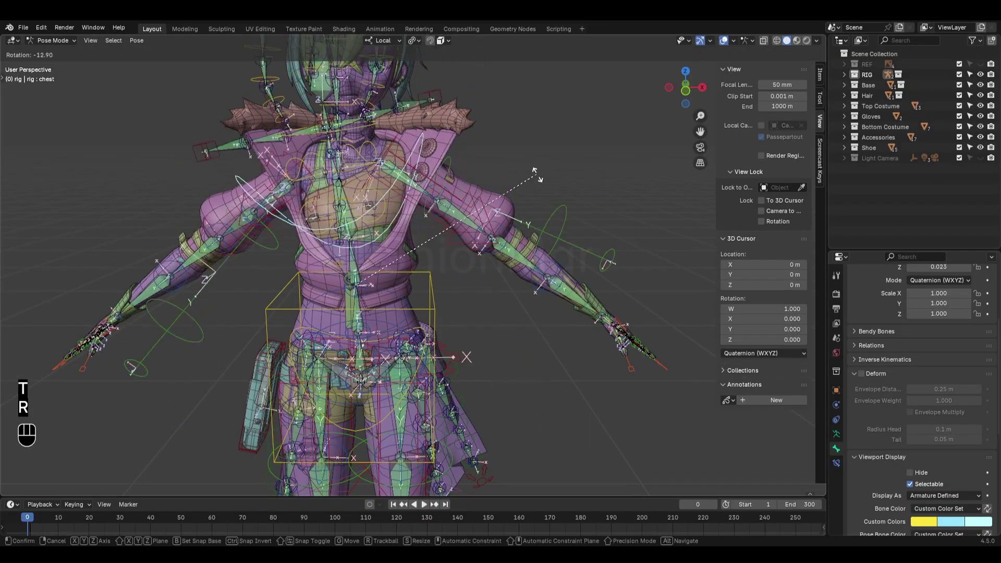
{"action": "right_click", "coordinate": [561, 300]}
Step: Inspect the ponytail bones and the glasses deform bone, checking the glasses bone's name in its bone properties
{"action": "middle_click_drag", "start_coordinate": [499, 217], "coordinate": [473, 280]}
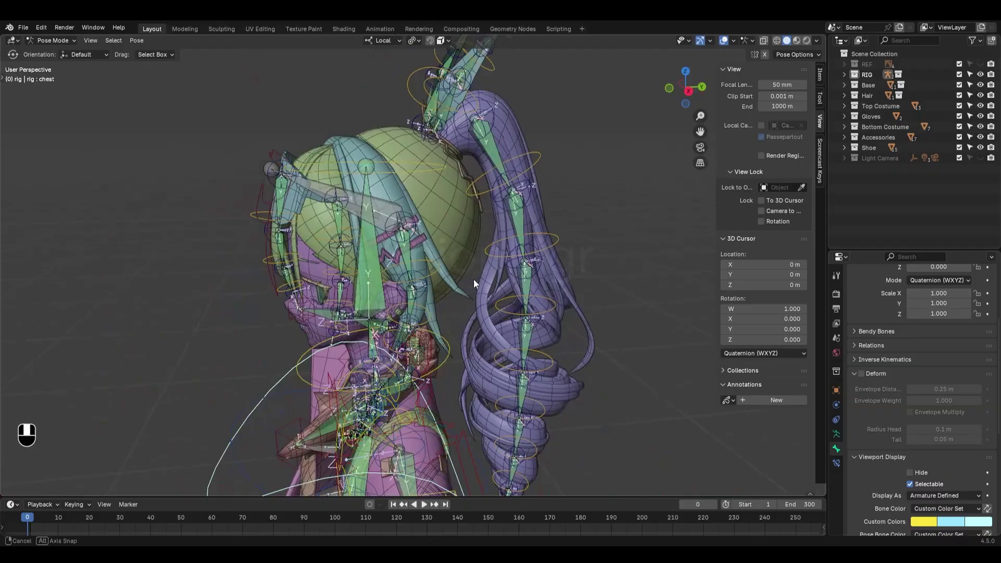
{"action": "left_click", "coordinate": [492, 154]}
{"action": "left_click", "coordinate": [517, 249]}
{"action": "middle_click_drag", "start_coordinate": [352, 258], "coordinate": [429, 274]}
{"action": "left_click", "coordinate": [390, 173]}
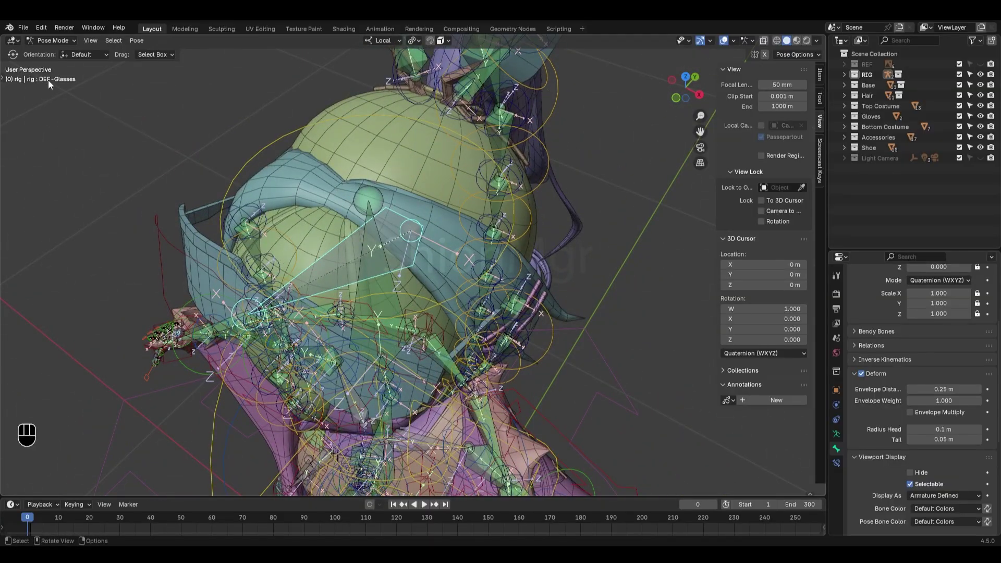
{"action": "scroll", "coordinate": [876, 374], "scroll_direction": "up", "scroll_amount": 5}
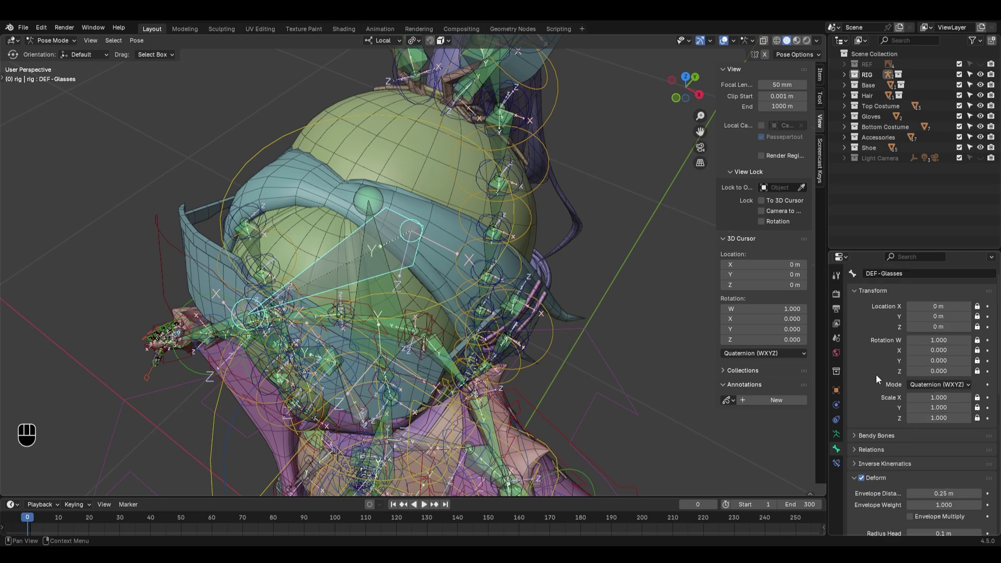
{"action": "scroll", "coordinate": [876, 374], "scroll_direction": "up", "scroll_amount": 2}
{"action": "left_click", "coordinate": [875, 289]}
{"action": "key", "text": "Home"}
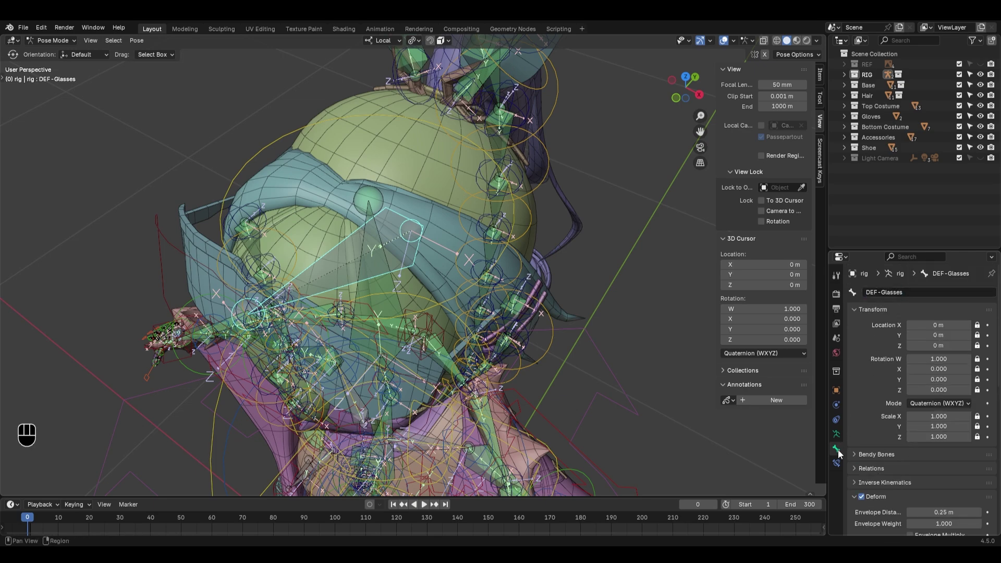
Step: Make the ORG bone collection visible in the rig's armature data
{"action": "left_click", "coordinate": [836, 435]}
{"action": "scroll", "coordinate": [878, 433], "scroll_direction": "down", "scroll_amount": 12}
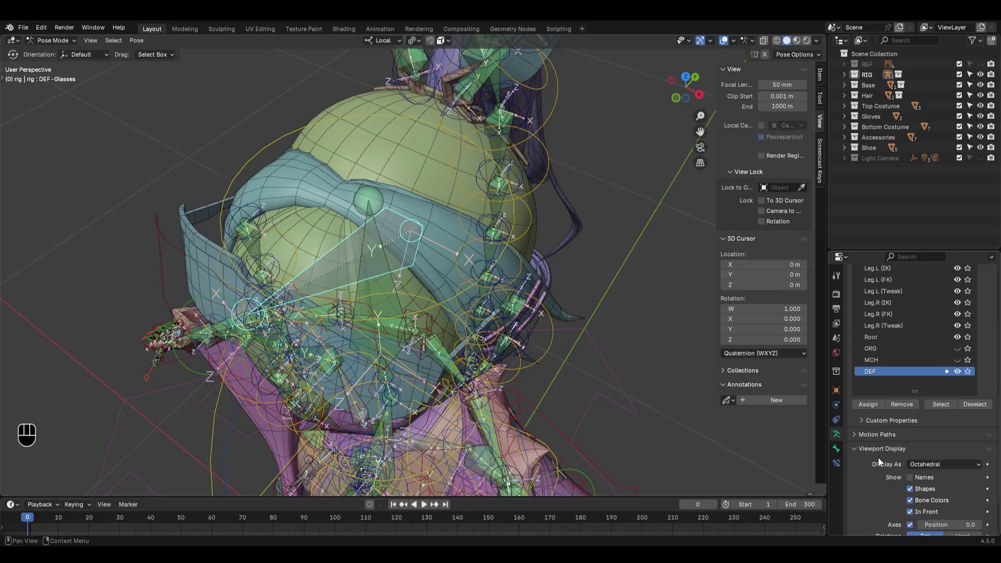
{"action": "left_click", "coordinate": [880, 361]}
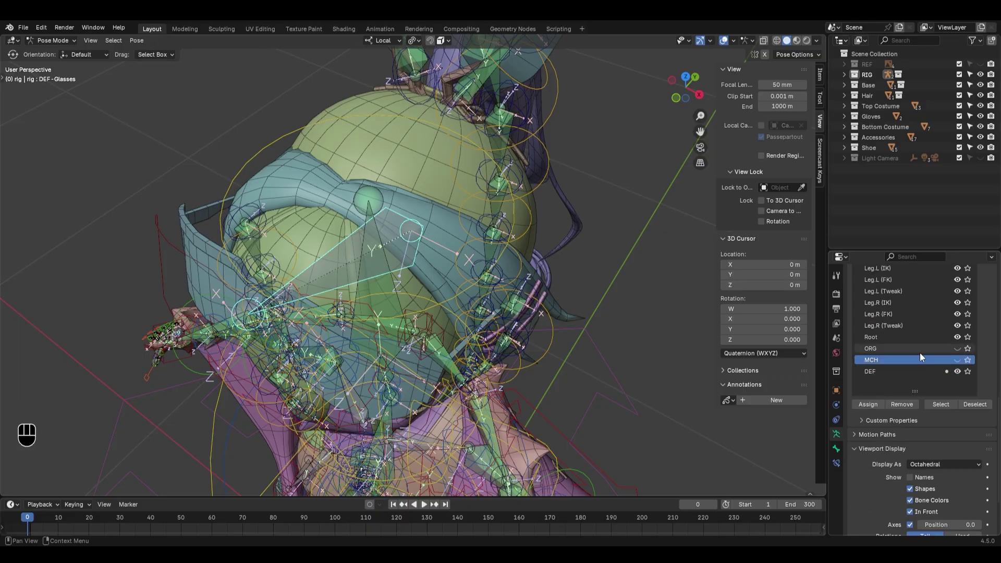
{"action": "left_click", "coordinate": [881, 347]}
{"action": "left_click", "coordinate": [959, 348]}
{"action": "scroll", "coordinate": [576, 309], "scroll_direction": "down", "scroll_amount": 6}
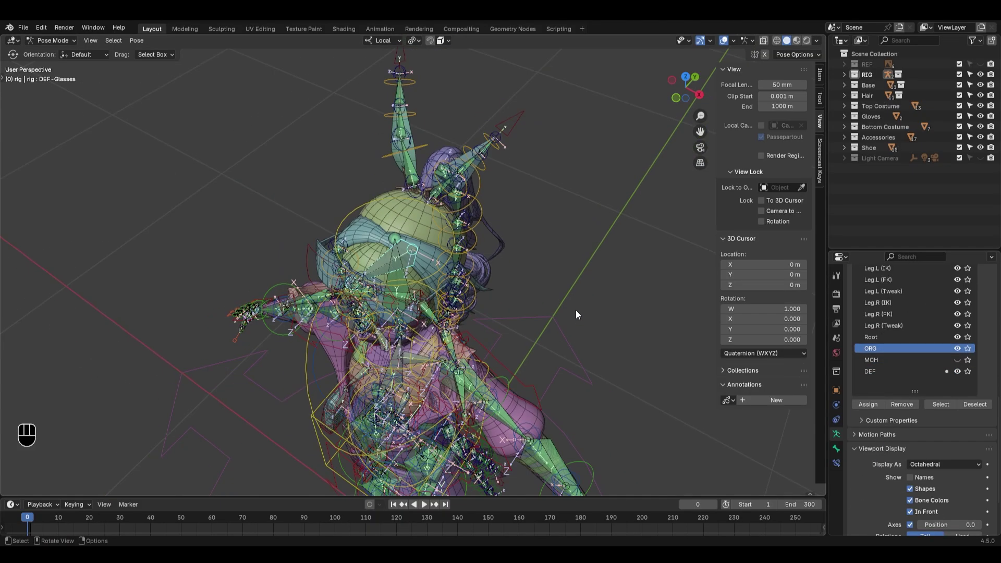
Step: Clear the bone selection, hide the DEF collection and select all bones of the ORG collection
{"action": "middle_click_drag", "start_coordinate": [571, 317], "coordinate": [557, 290]}
{"action": "middle_click_drag", "start_coordinate": [557, 290], "coordinate": [530, 241], "text": "shift"}
{"action": "key", "text": "alt+a"}
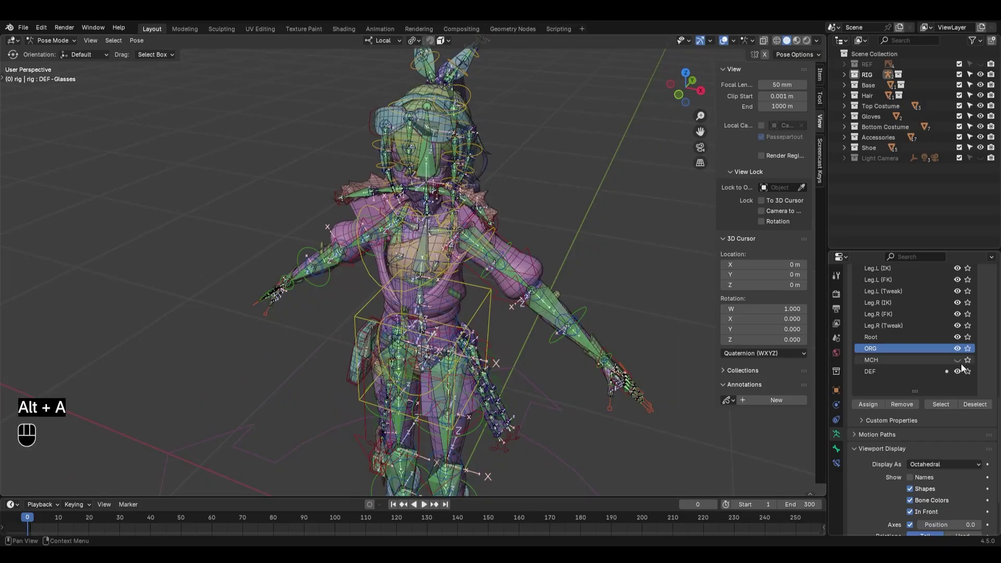
{"action": "left_click", "coordinate": [957, 372]}
{"action": "scroll", "coordinate": [461, 330], "scroll_direction": "up", "scroll_amount": 5}
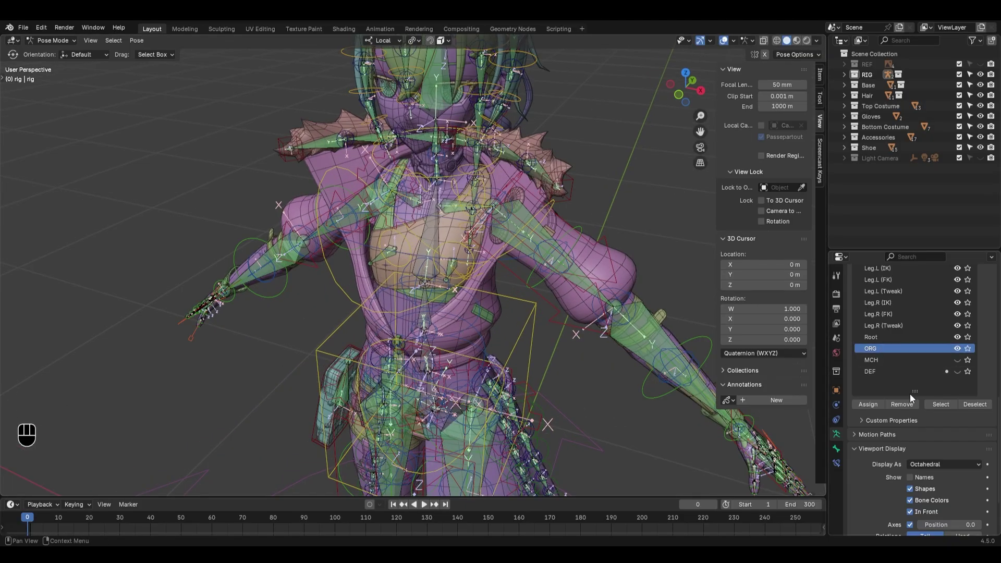
{"action": "left_click", "coordinate": [941, 404]}
{"action": "scroll", "coordinate": [458, 306], "scroll_direction": "down", "scroll_amount": 3}
{"action": "middle_click_drag", "start_coordinate": [458, 305], "coordinate": [446, 308]}
{"action": "middle_click_drag", "start_coordinate": [453, 344], "coordinate": [465, 260], "text": "shift"}
Step: Expand the RIG collection and temporarily show the metarig to compare it with the generated rig's ORG bones
{"action": "left_click", "coordinate": [844, 64]}
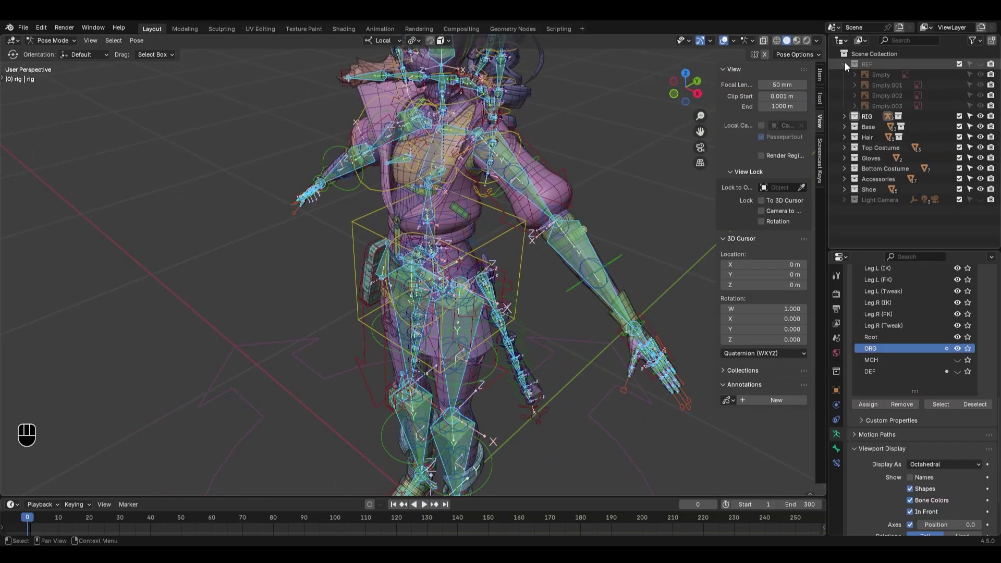
{"action": "left_click", "coordinate": [842, 118]}
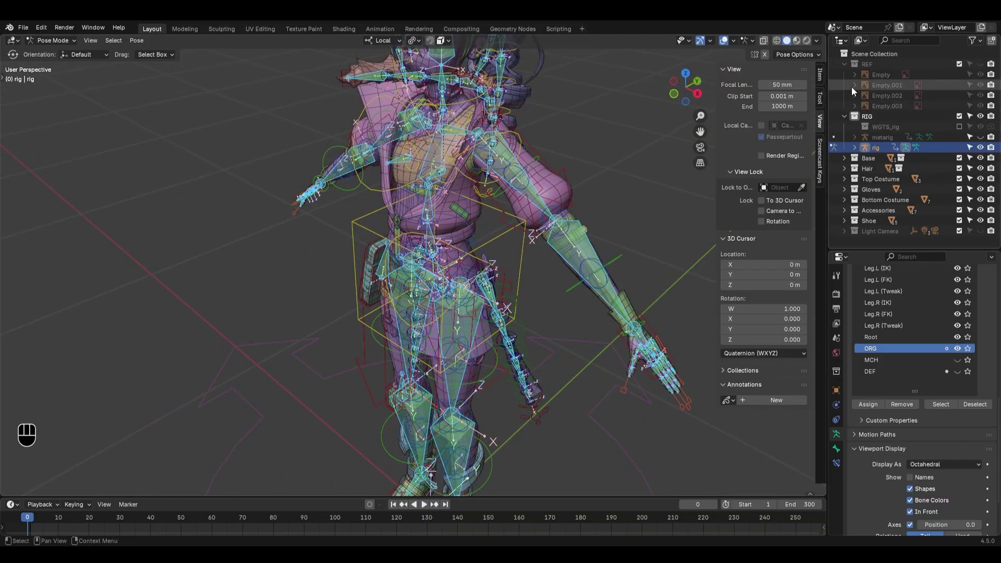
{"action": "left_click", "coordinate": [844, 64]}
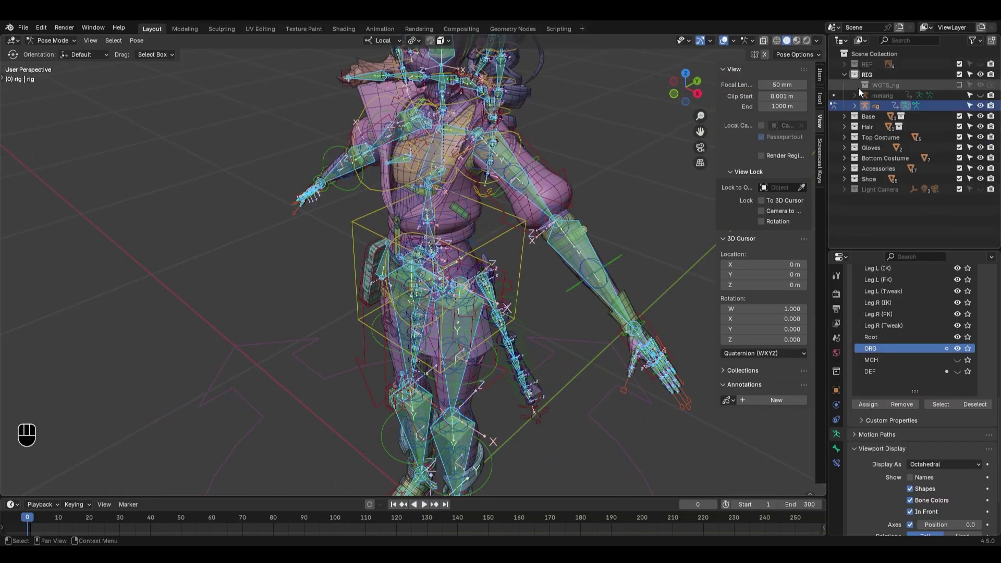
{"action": "left_click", "coordinate": [980, 95]}
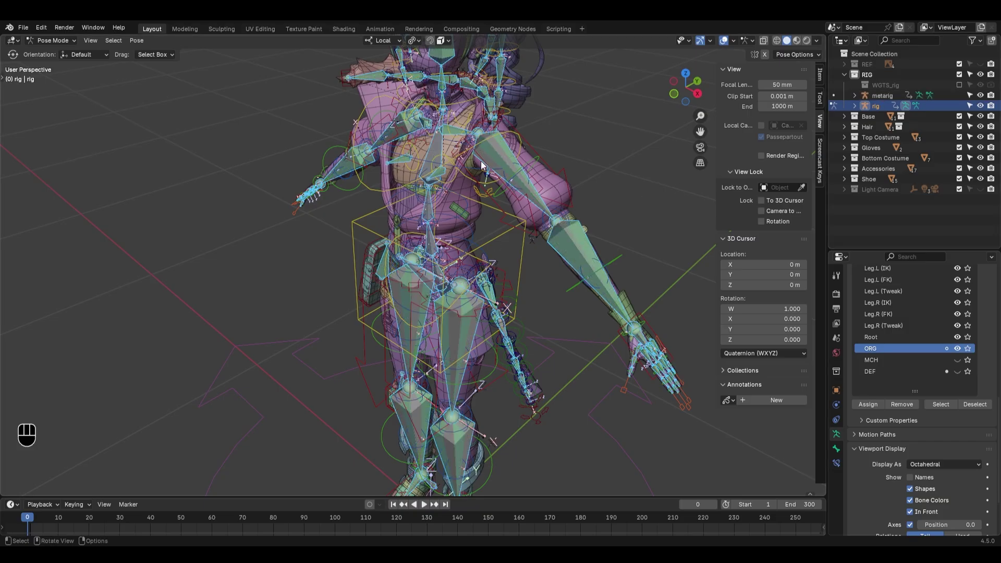
{"action": "scroll", "coordinate": [488, 256], "scroll_direction": "down", "scroll_amount": 2}
{"action": "middle_click_drag", "start_coordinate": [488, 261], "coordinate": [518, 265]}
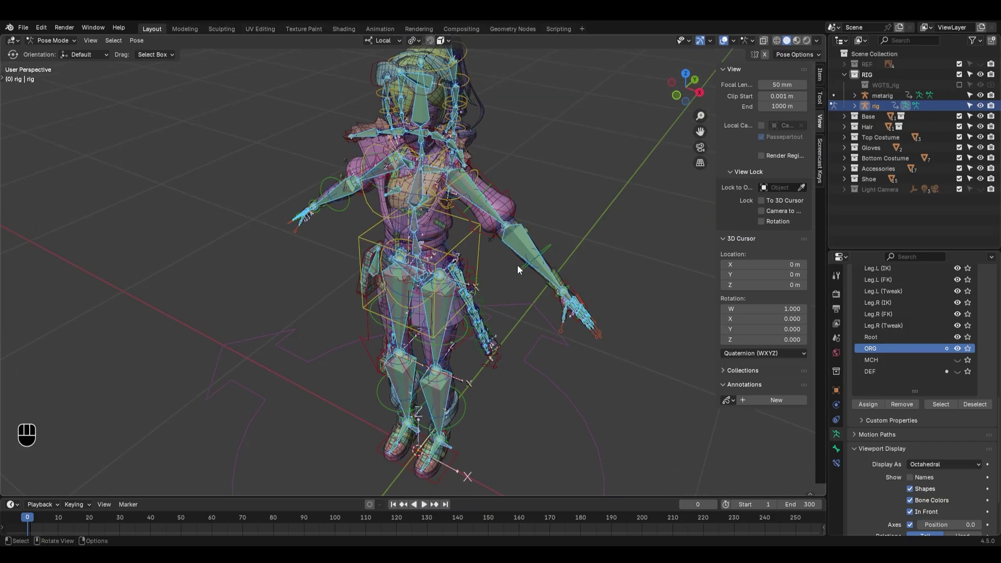
{"action": "left_click", "coordinate": [980, 106]}
{"action": "left_click", "coordinate": [981, 106]}
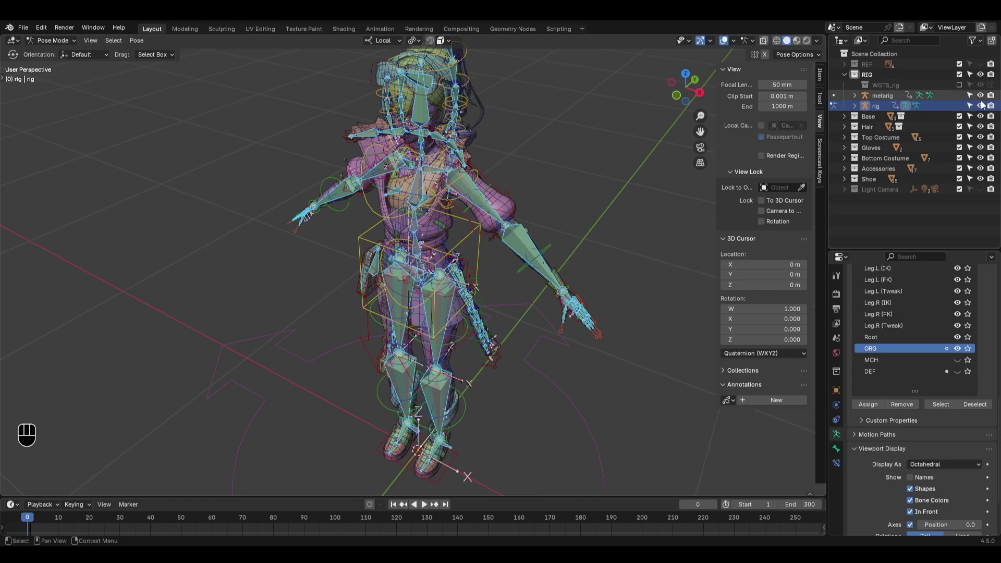
{"action": "left_click", "coordinate": [980, 95]}
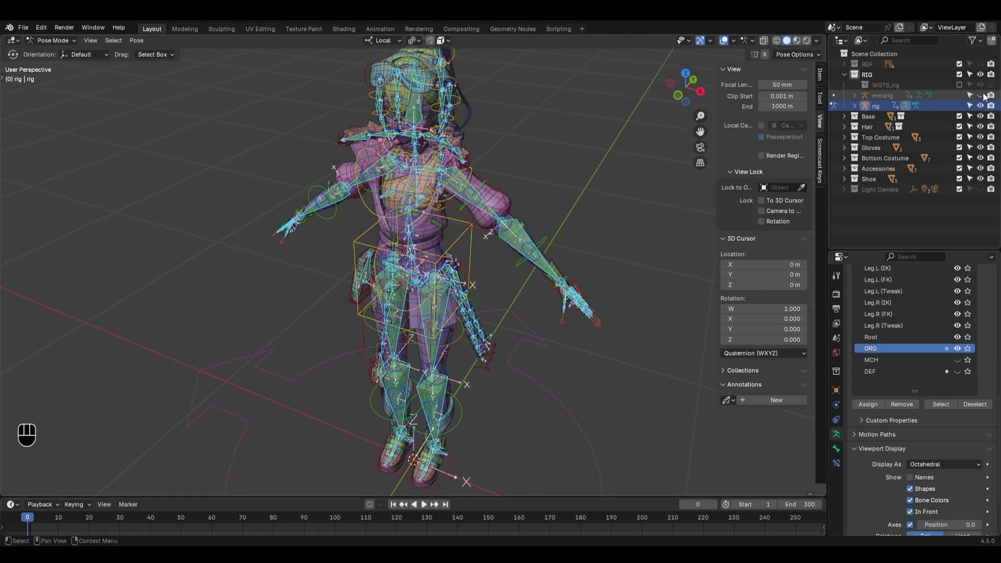
Step: Deselect all the rig's bones and bring the head and shoulders into view
{"action": "middle_click_drag", "start_coordinate": [433, 219], "coordinate": [477, 224]}
{"action": "key", "text": "alt+a"}
{"action": "middle_click_drag", "start_coordinate": [474, 267], "coordinate": [434, 258]}
{"action": "scroll", "coordinate": [490, 230], "scroll_direction": "up", "scroll_amount": 2}
{"action": "middle_click_drag", "start_coordinate": [508, 154], "coordinate": [538, 316], "text": "shift"}
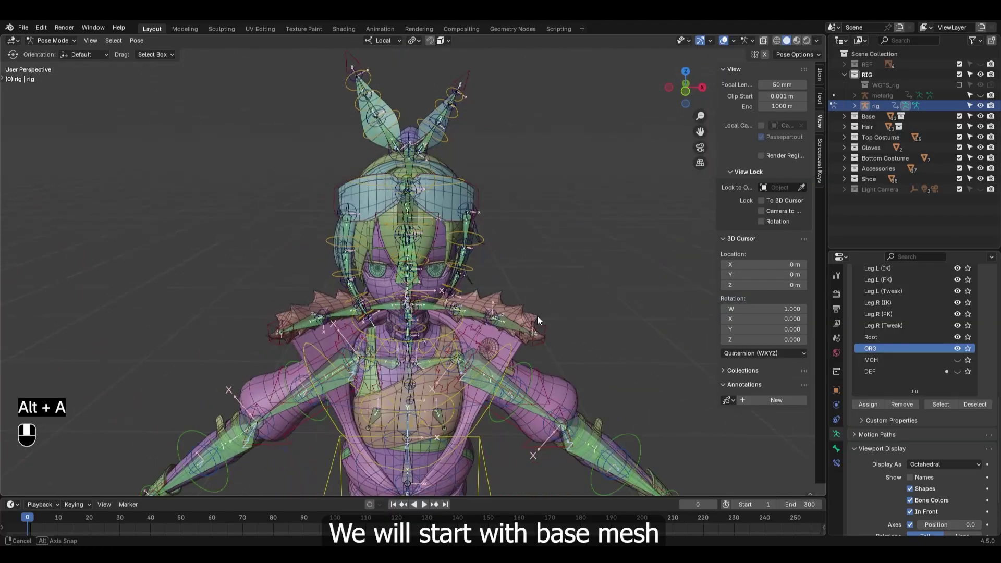
Step: Switch to Object Mode in front view and hide the Hair, Top Costume, Gloves, Bottom Costume, Accessories and Shoe collections
{"action": "key", "text": "ctrl+Tab"}
{"action": "key", "text": "KP_1"}
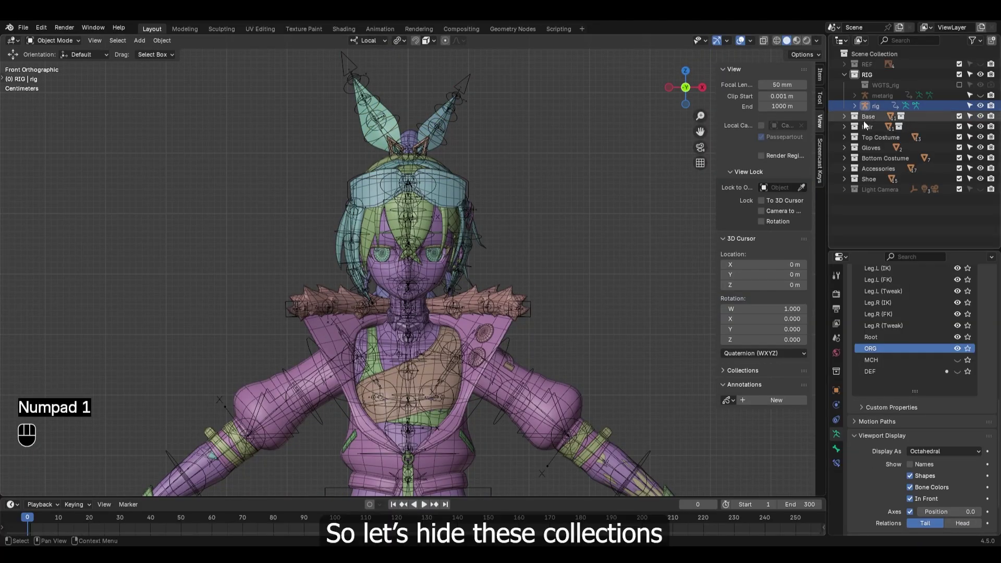
{"action": "left_click_drag", "start_coordinate": [981, 127], "coordinate": [975, 175]}
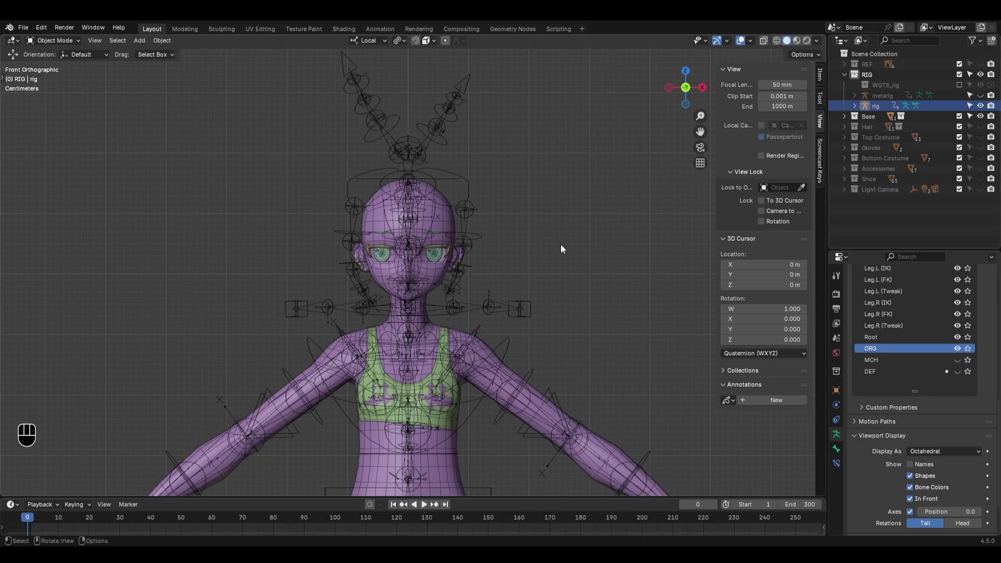
Step: Select the rig around the base mesh's head and examine the face from an angled view
{"action": "scroll", "coordinate": [561, 244], "scroll_direction": "up", "scroll_amount": 3}
{"action": "left_click", "coordinate": [458, 271]}
{"action": "middle_click_drag", "start_coordinate": [458, 272], "coordinate": [456, 239]}
{"action": "scroll", "coordinate": [430, 274], "scroll_direction": "up", "scroll_amount": 3}
{"action": "middle_click", "coordinate": [415, 213], "text": "alt"}
{"action": "scroll", "coordinate": [418, 252], "scroll_direction": "up", "scroll_amount": 3}
{"action": "left_click", "coordinate": [462, 121]}
{"action": "scroll", "coordinate": [534, 216], "scroll_direction": "down", "scroll_amount": 3}
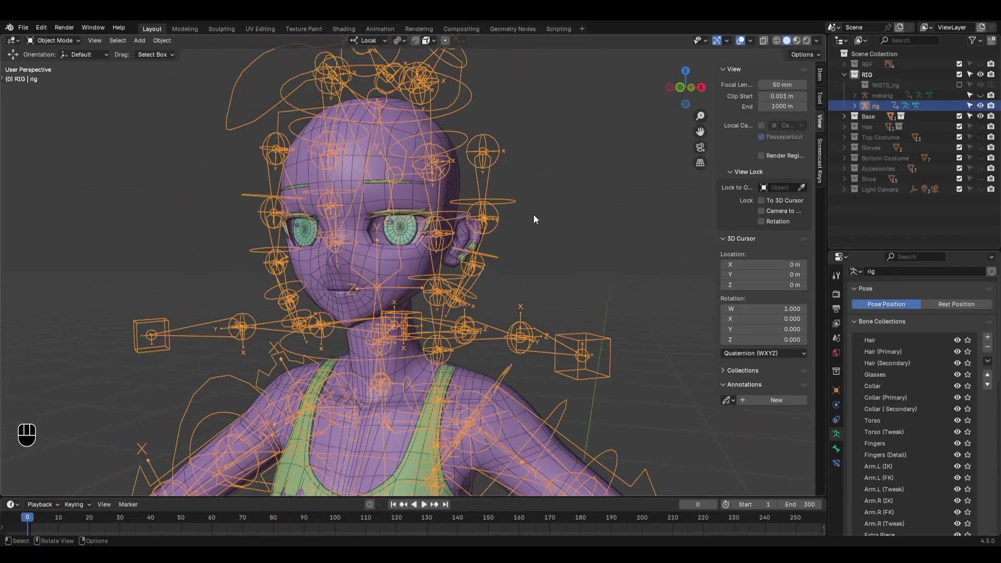
{"action": "middle_click_drag", "start_coordinate": [533, 217], "coordinate": [524, 226]}
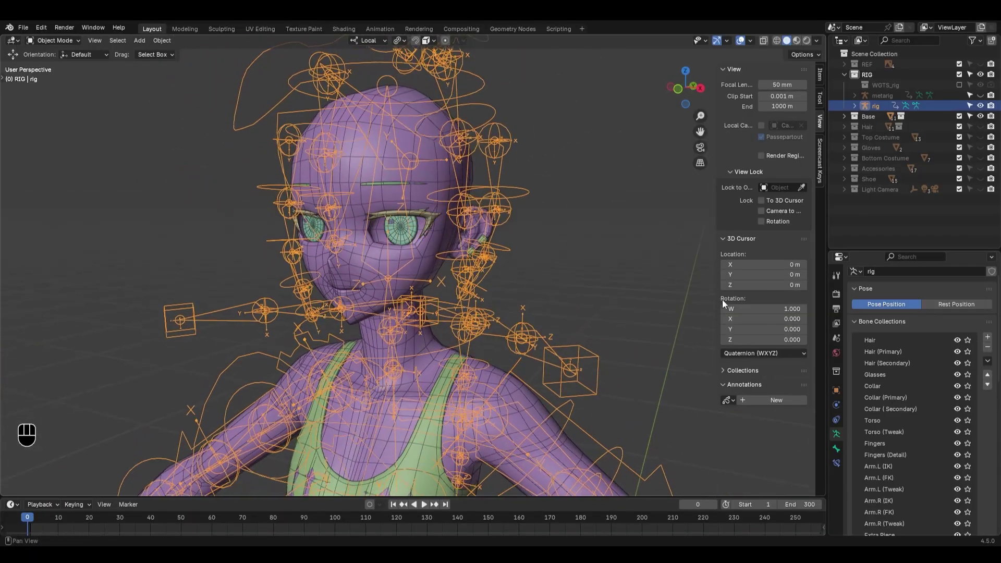
Step: Hide the primary and secondary rig layers of both the Hair and the Collar
{"action": "left_click", "coordinate": [821, 76]}
{"action": "left_click", "coordinate": [798, 125]}
{"action": "left_click", "coordinate": [749, 124]}
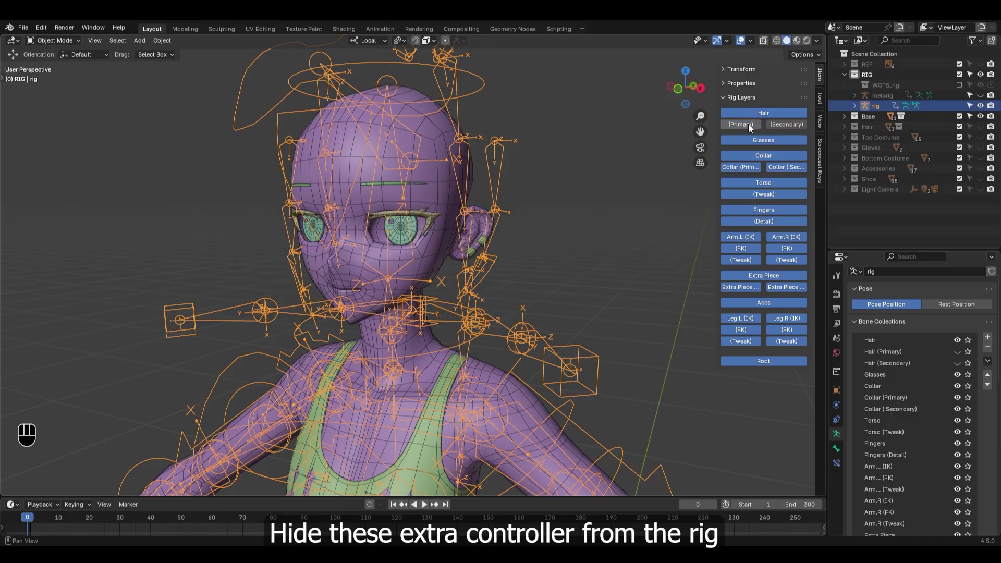
{"action": "left_click", "coordinate": [747, 165]}
{"action": "left_click", "coordinate": [787, 167]}
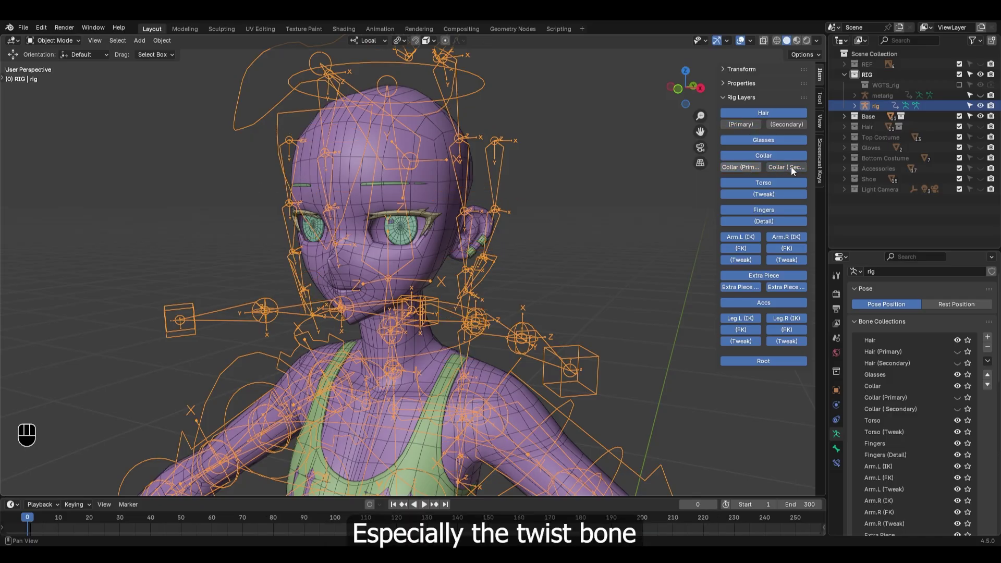
Step: Hide the Torso (Tweak) and Fingers (Detail) rig layers, keeping the main Fingers layer shown
{"action": "scroll", "coordinate": [439, 270], "scroll_direction": "down", "scroll_amount": 3}
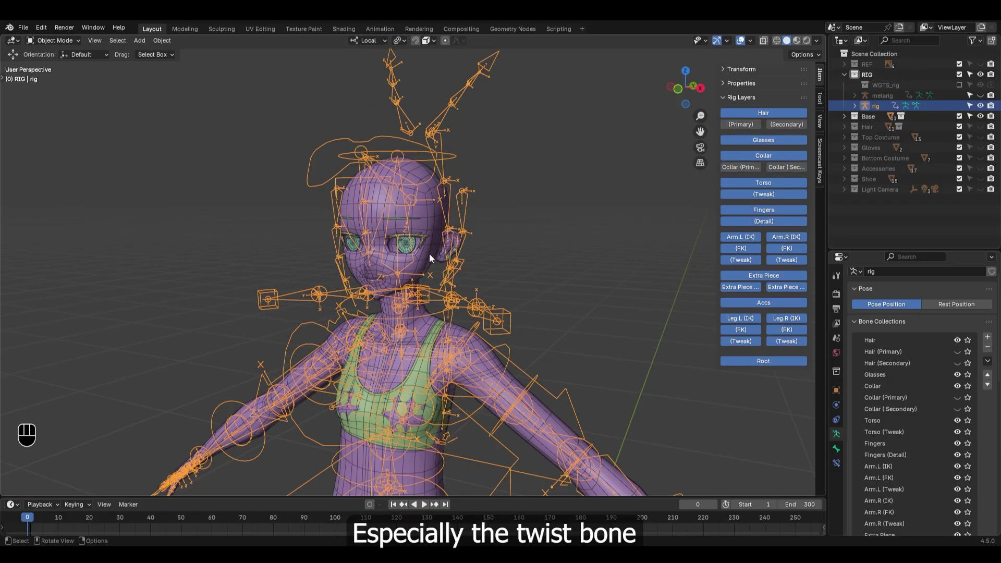
{"action": "left_click", "coordinate": [753, 196]}
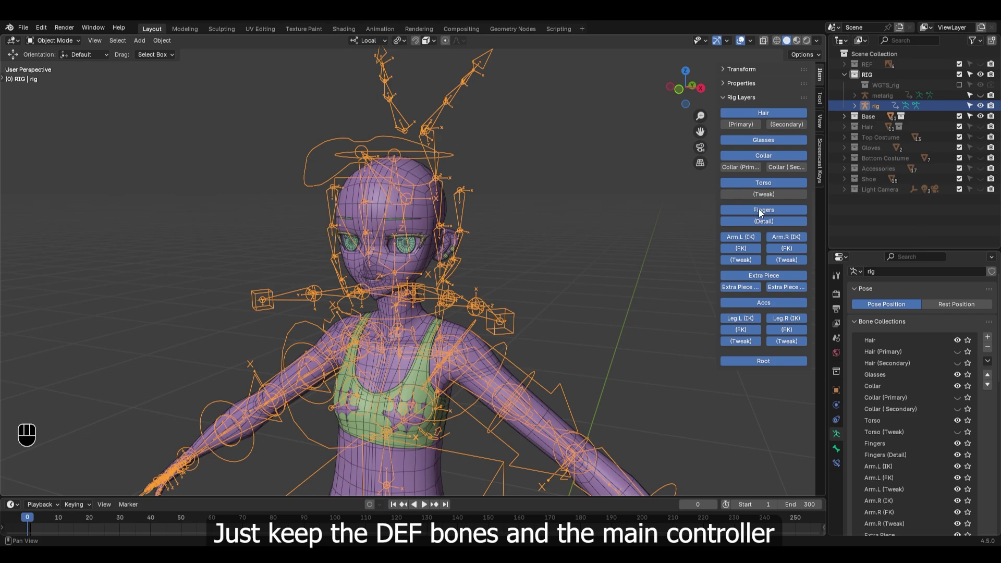
{"action": "middle_click_drag", "start_coordinate": [468, 368], "coordinate": [453, 211], "text": "shift"}
{"action": "middle_click_drag", "start_coordinate": [553, 299], "coordinate": [523, 301]}
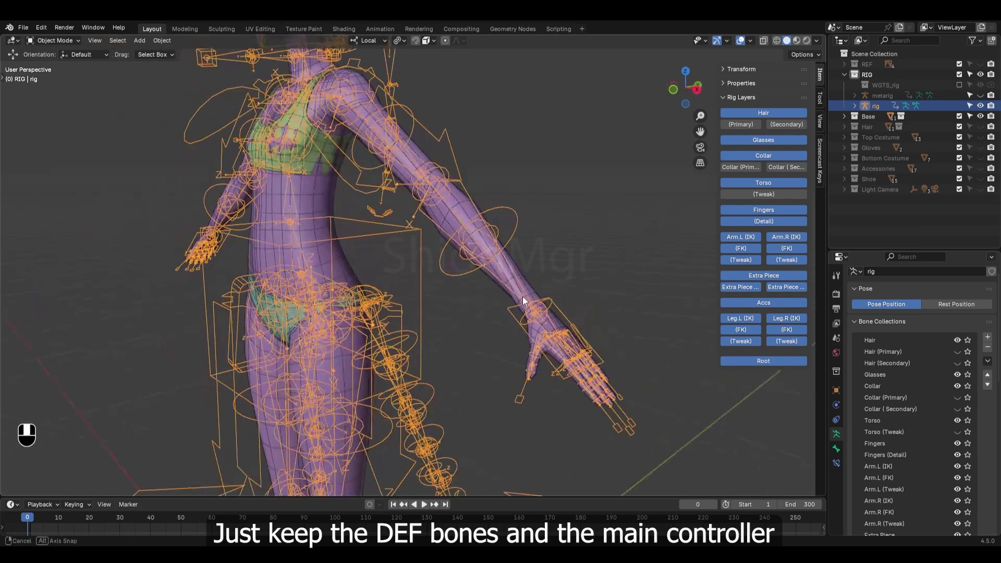
{"action": "left_click", "coordinate": [766, 211]}
{"action": "left_click", "coordinate": [766, 222]}
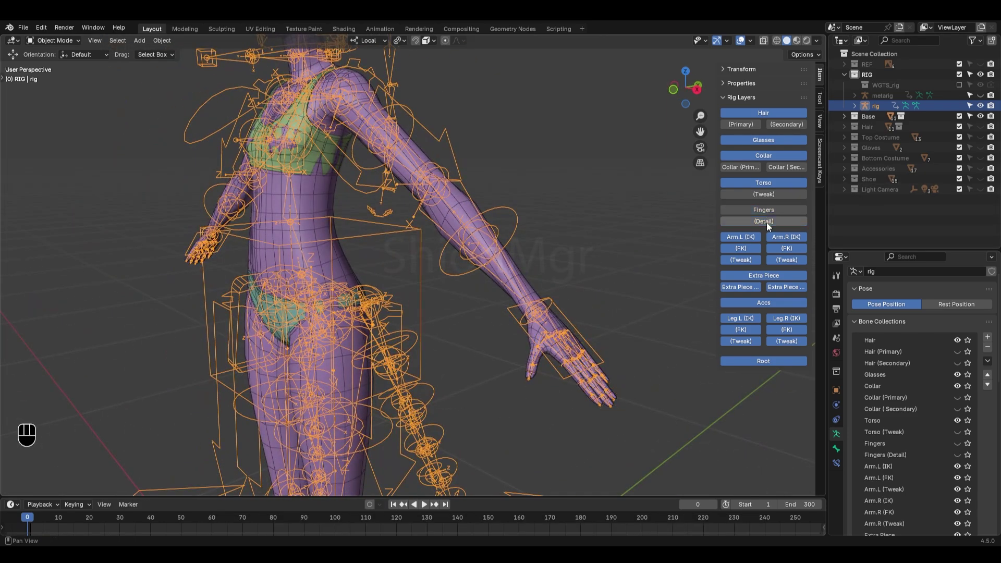
{"action": "left_click", "coordinate": [766, 211]}
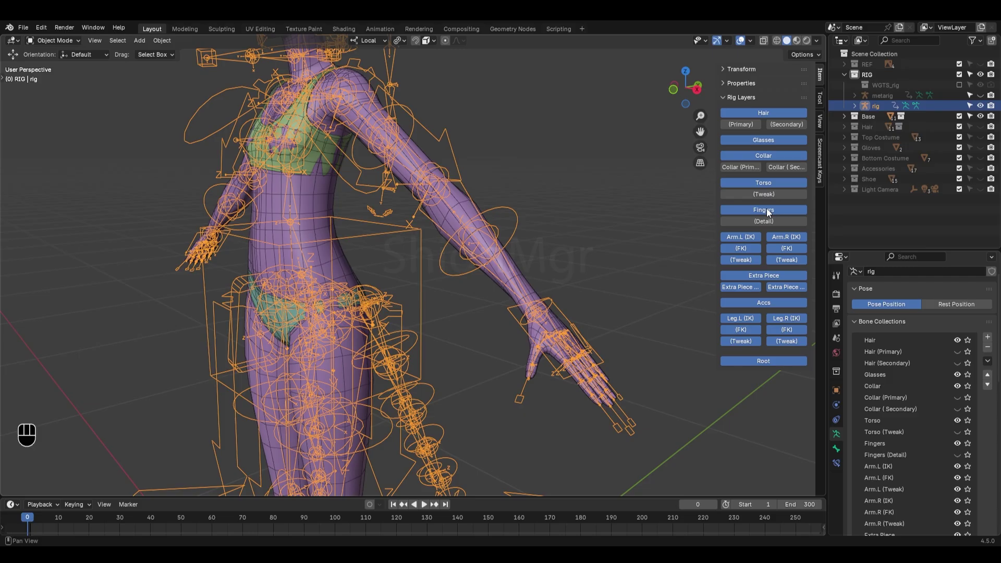
Step: Hide the FK and Tweak rig layers of both the left and right arms
{"action": "scroll", "coordinate": [411, 280], "scroll_direction": "down", "scroll_amount": 1}
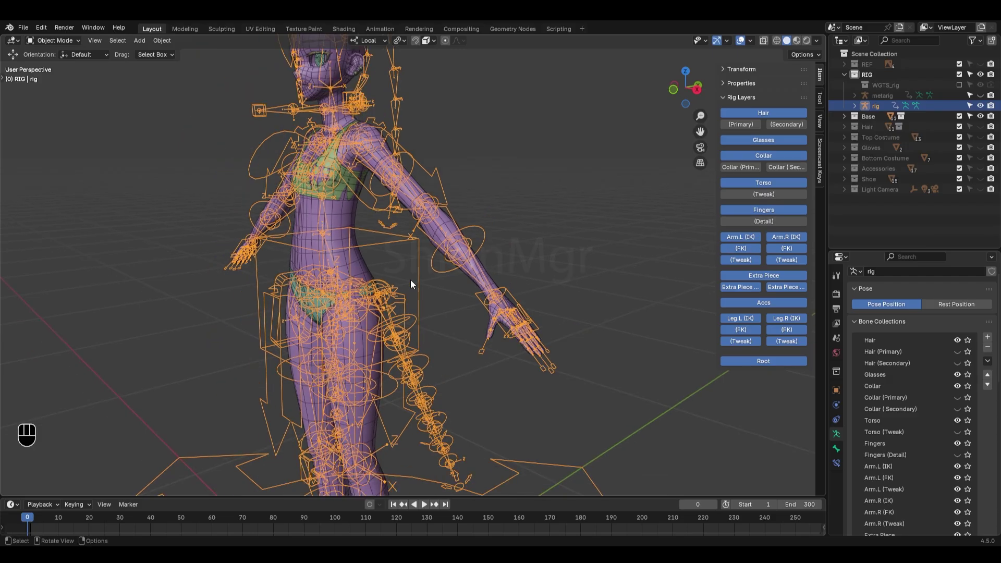
{"action": "scroll", "coordinate": [411, 279], "scroll_direction": "down", "scroll_amount": 2}
{"action": "middle_click_drag", "start_coordinate": [430, 271], "coordinate": [442, 286]}
{"action": "left_click", "coordinate": [749, 249]}
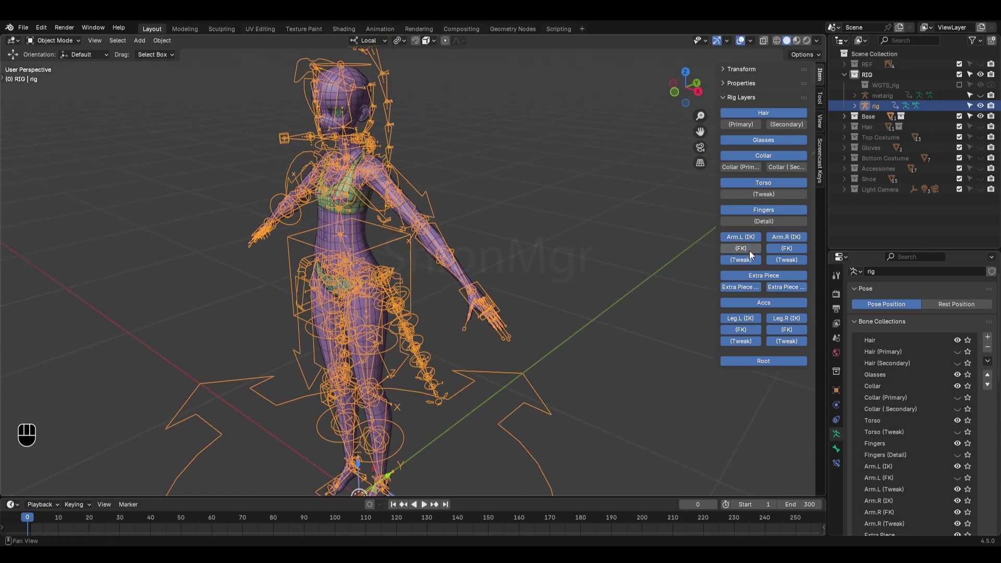
{"action": "left_click", "coordinate": [749, 260]}
{"action": "left_click", "coordinate": [784, 249]}
{"action": "left_click", "coordinate": [782, 259]}
Step: Hide the primary and secondary rig layers of the Extra Piece
{"action": "middle_click_drag", "start_coordinate": [663, 269], "coordinate": [554, 266]}
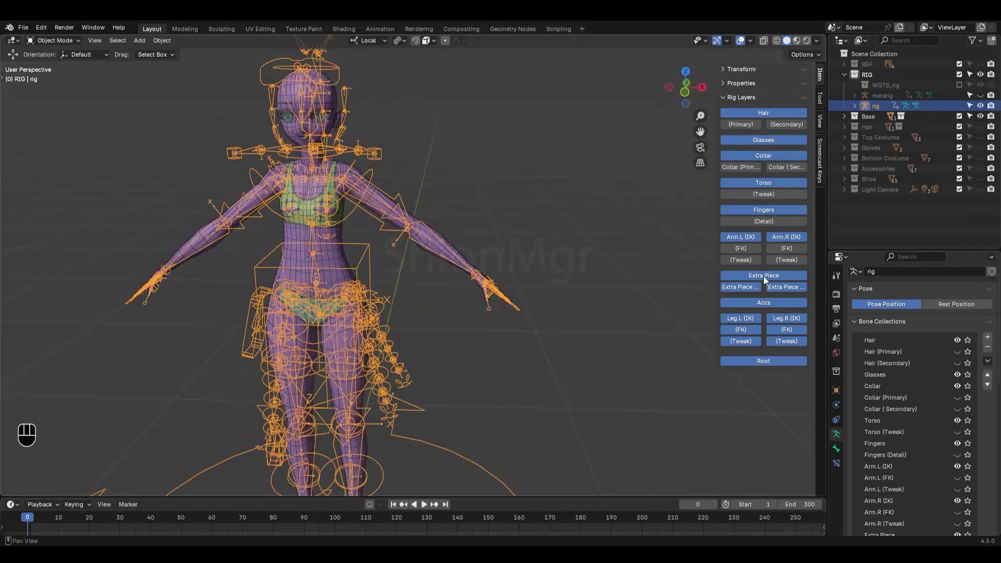
{"action": "left_click", "coordinate": [741, 287]}
{"action": "left_click", "coordinate": [790, 284]}
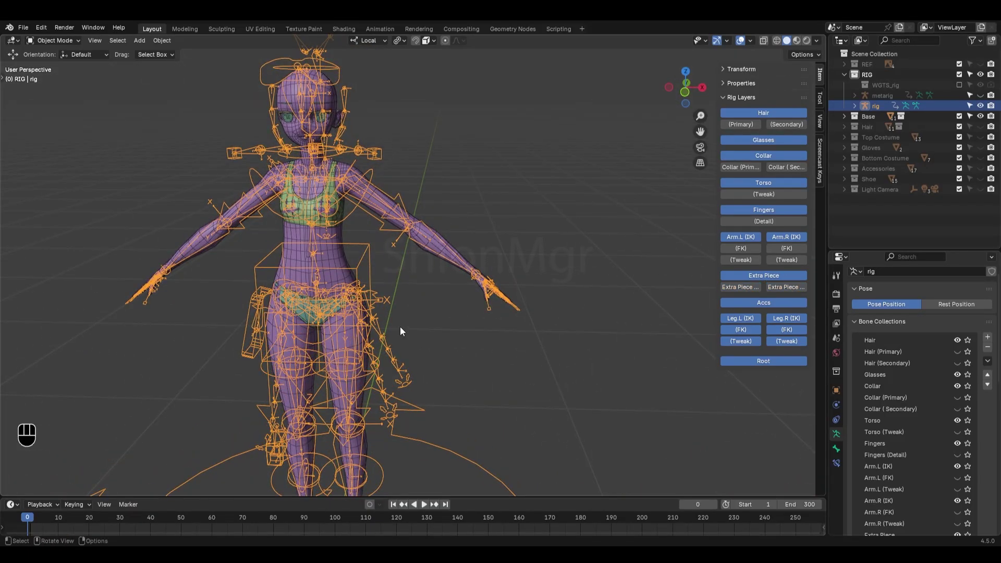
Step: Hide the FK and Tweak rig layers of both the left and right legs
{"action": "middle_click_drag", "start_coordinate": [392, 337], "coordinate": [452, 274], "text": "shift"}
{"action": "scroll", "coordinate": [440, 295], "scroll_direction": "up", "scroll_amount": 2}
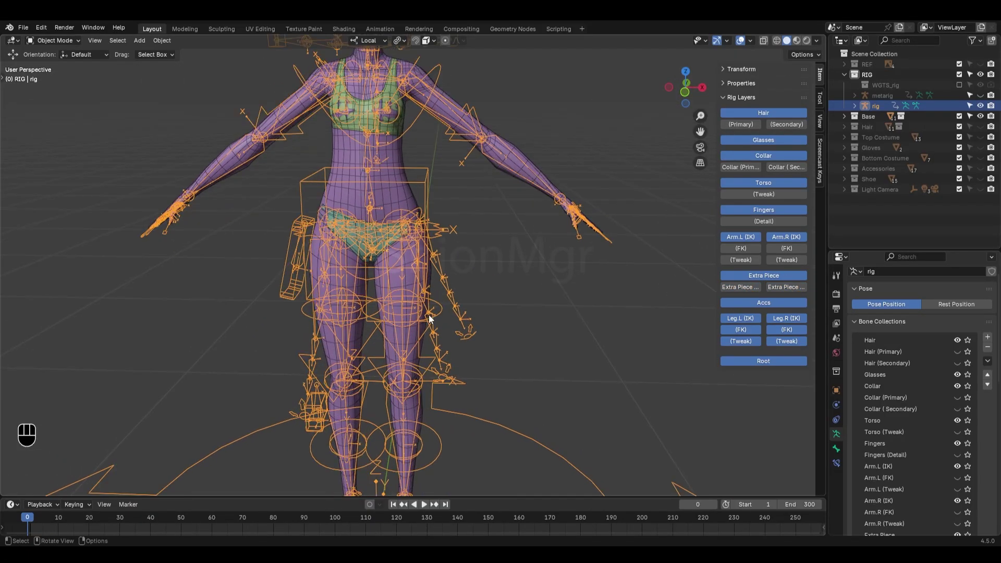
{"action": "left_click", "coordinate": [749, 340]}
{"action": "left_click", "coordinate": [773, 341]}
{"action": "left_click", "coordinate": [783, 329]}
{"action": "left_click", "coordinate": [744, 328]}
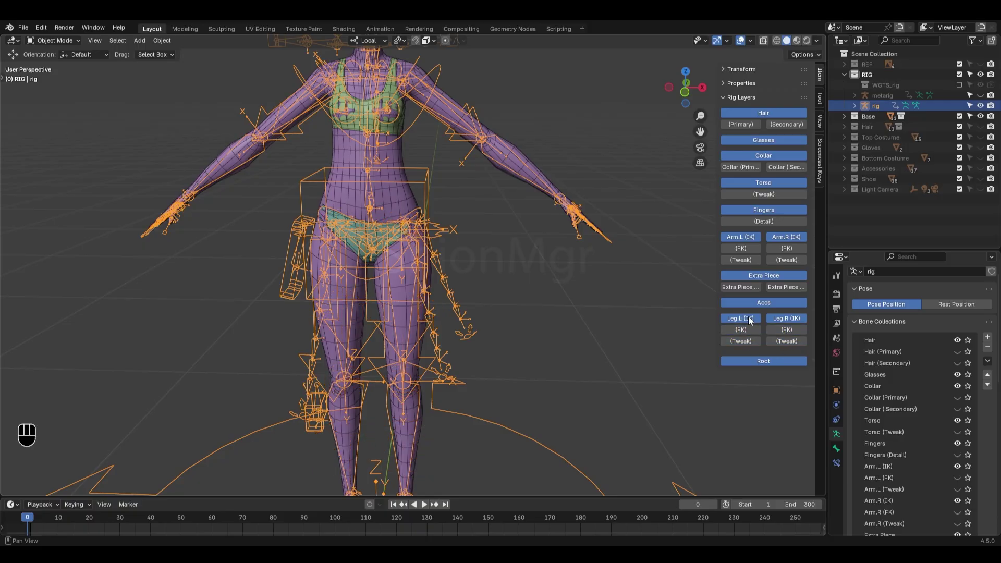
Step: Switch the rig to Pose Mode and deselect all of its bones
{"action": "middle_click_drag", "start_coordinate": [542, 298], "coordinate": [356, 300]}
{"action": "scroll", "coordinate": [355, 301], "scroll_direction": "up", "scroll_amount": 3}
{"action": "key", "text": "ctrl+Tab"}
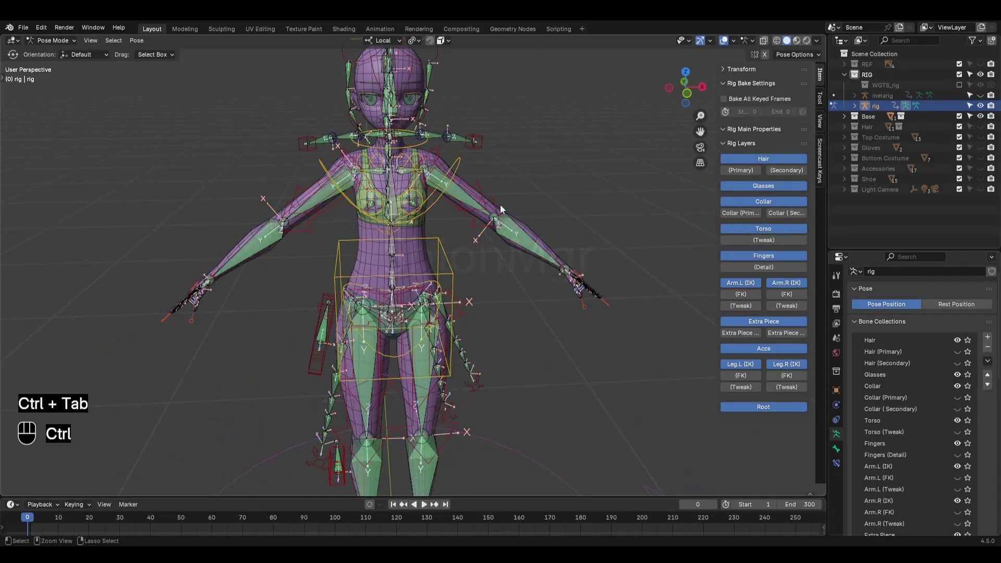
{"action": "middle_click_drag", "start_coordinate": [499, 204], "coordinate": [464, 249]}
{"action": "key", "text": "alt+a"}
Step: Select the ribbon bones ORG-Ribbon.001 to ORG-Ribbon.003 above the head
{"action": "scroll", "coordinate": [448, 189], "scroll_direction": "up", "scroll_amount": 5}
{"action": "scroll", "coordinate": [414, 254], "scroll_direction": "down", "scroll_amount": 3}
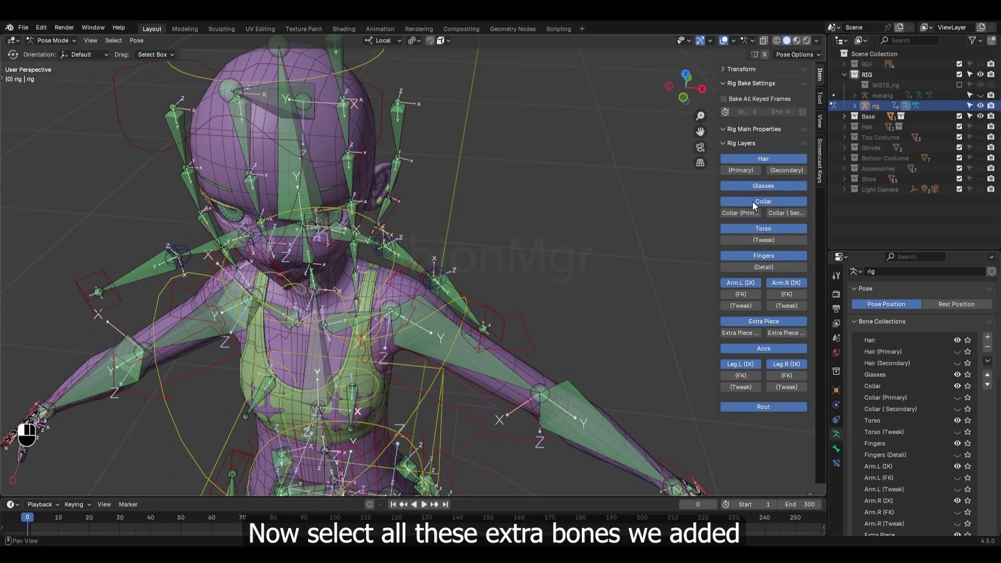
{"action": "scroll", "coordinate": [443, 277], "scroll_direction": "down", "scroll_amount": 3}
{"action": "middle_click_drag", "start_coordinate": [443, 276], "coordinate": [450, 238]}
{"action": "middle_click_drag", "start_coordinate": [449, 237], "coordinate": [467, 249], "text": "shift"}
{"action": "scroll", "coordinate": [468, 249], "scroll_direction": "up", "scroll_amount": 3}
{"action": "middle_click_drag", "start_coordinate": [468, 249], "coordinate": [399, 228]}
{"action": "scroll", "coordinate": [469, 262], "scroll_direction": "down", "scroll_amount": 3}
{"action": "middle_click_drag", "start_coordinate": [399, 227], "coordinate": [351, 195], "text": "shift"}
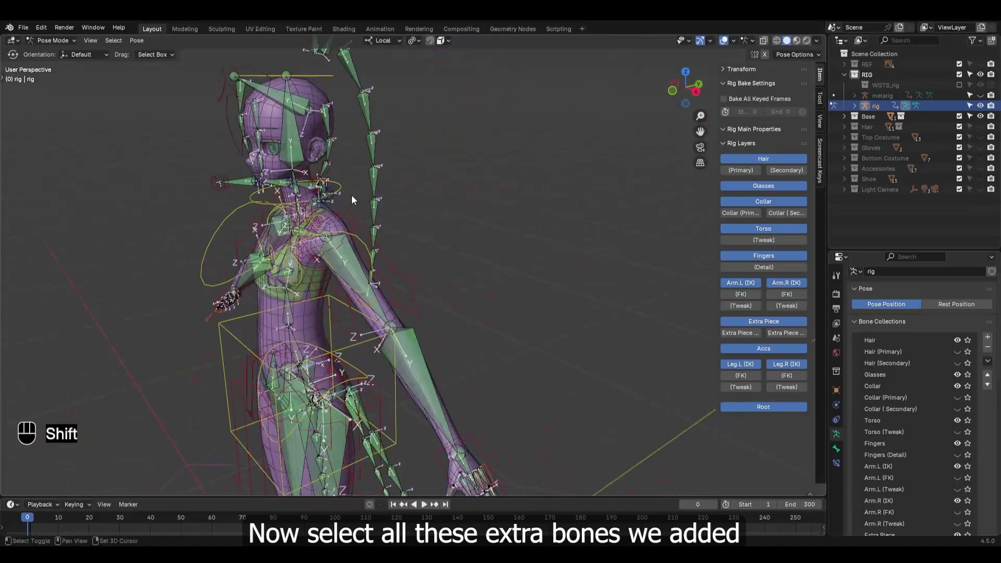
{"action": "scroll", "coordinate": [457, 223], "scroll_direction": "down", "scroll_amount": 3}
{"action": "scroll", "coordinate": [462, 195], "scroll_direction": "up", "scroll_amount": 4}
{"action": "left_click", "coordinate": [337, 267]}
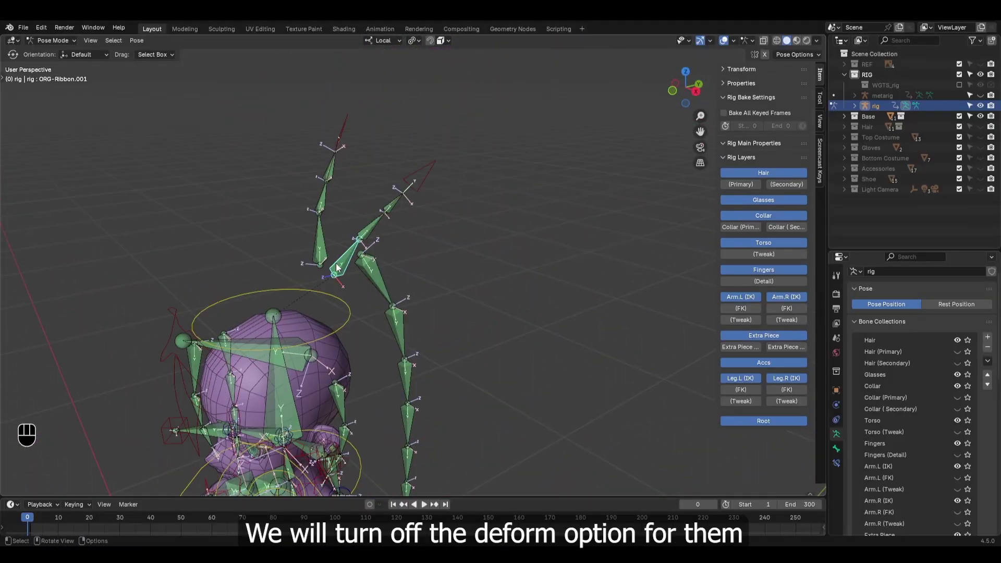
{"action": "left_click", "coordinate": [370, 229], "text": "shift"}
{"action": "left_click", "coordinate": [395, 204], "text": "shift"}
Step: Add the other ribbon's bones, ORG-Ribbon.004 to ORG-Ribbon.006, to the selection
{"action": "scroll", "coordinate": [391, 354], "scroll_direction": "down", "scroll_amount": 4}
{"action": "middle_click_drag", "start_coordinate": [401, 359], "coordinate": [507, 252], "text": "shift"}
{"action": "middle_click_drag", "start_coordinate": [507, 253], "coordinate": [490, 302], "text": "shift"}
{"action": "scroll", "coordinate": [498, 243], "scroll_direction": "down", "scroll_amount": 4}
{"action": "middle_click_drag", "start_coordinate": [491, 302], "coordinate": [446, 404], "text": "shift"}
{"action": "scroll", "coordinate": [479, 210], "scroll_direction": "up", "scroll_amount": 3}
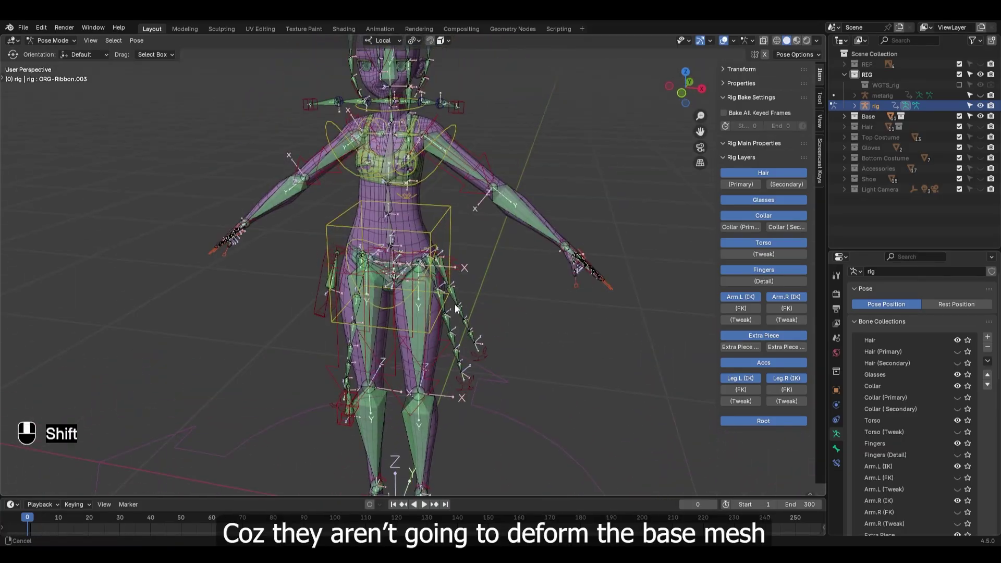
{"action": "middle_click", "coordinate": [446, 176], "text": "alt"}
{"action": "middle_click_drag", "start_coordinate": [446, 176], "coordinate": [458, 253], "text": "shift"}
{"action": "scroll", "coordinate": [458, 254], "scroll_direction": "up", "scroll_amount": 3}
{"action": "left_click", "coordinate": [367, 131], "text": "shift"}
{"action": "left_click", "coordinate": [348, 95], "text": "shift"}
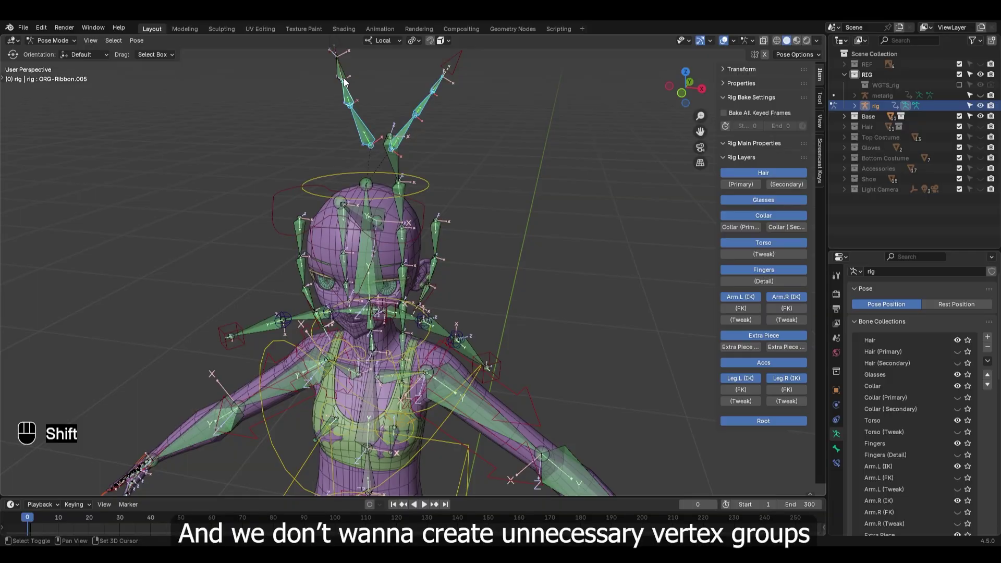
{"action": "left_click", "coordinate": [344, 80], "text": "shift"}
Step: Add the linked bone chains of the hair strands and the ponytail to the selection
{"action": "middle_click_drag", "start_coordinate": [386, 246], "coordinate": [457, 293]}
{"action": "key", "text": "l"}
{"action": "key", "text": "l"}
{"action": "middle_click_drag", "start_coordinate": [380, 295], "coordinate": [444, 284]}
{"action": "key", "text": "l"}
{"action": "middle_click_drag", "start_coordinate": [281, 308], "coordinate": [502, 195]}
{"action": "key", "text": "l"}
{"action": "key", "text": "l"}
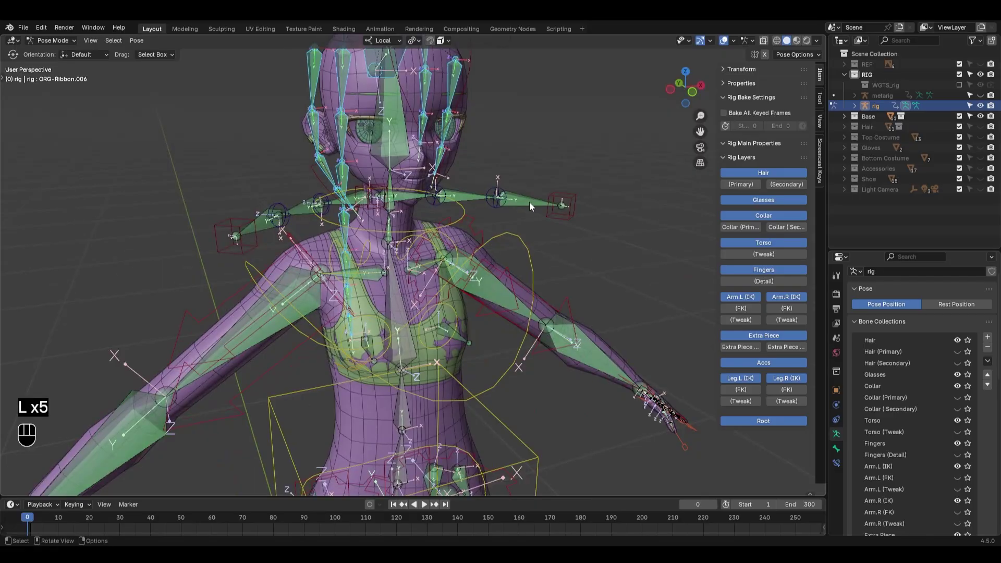
Step: Add the linked collar bone chains on both sides of the neck to the selection
{"action": "key", "text": "l"}
{"action": "middle_click_drag", "start_coordinate": [242, 239], "coordinate": [262, 231]}
{"action": "key", "text": "l"}
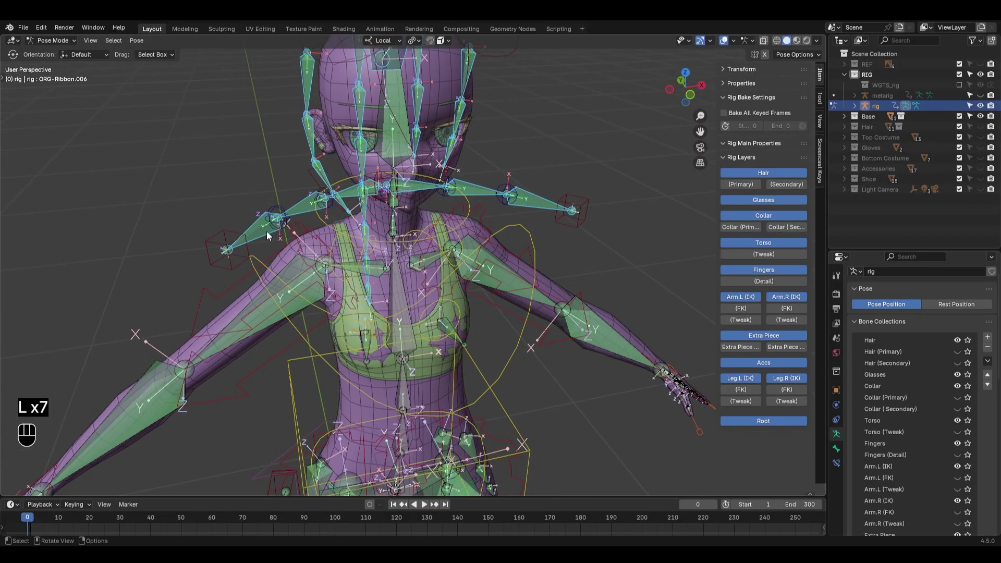
Step: Add the ORG-Joystick bone beside the hip and the ORG-Knife bone beside the lower leg to the selection
{"action": "scroll", "coordinate": [267, 232], "scroll_direction": "down", "scroll_amount": 3}
{"action": "middle_click_drag", "start_coordinate": [404, 284], "coordinate": [420, 240]}
{"action": "middle_click_drag", "start_coordinate": [420, 414], "coordinate": [444, 250], "text": "shift"}
{"action": "middle_click_drag", "start_coordinate": [331, 349], "coordinate": [327, 349]}
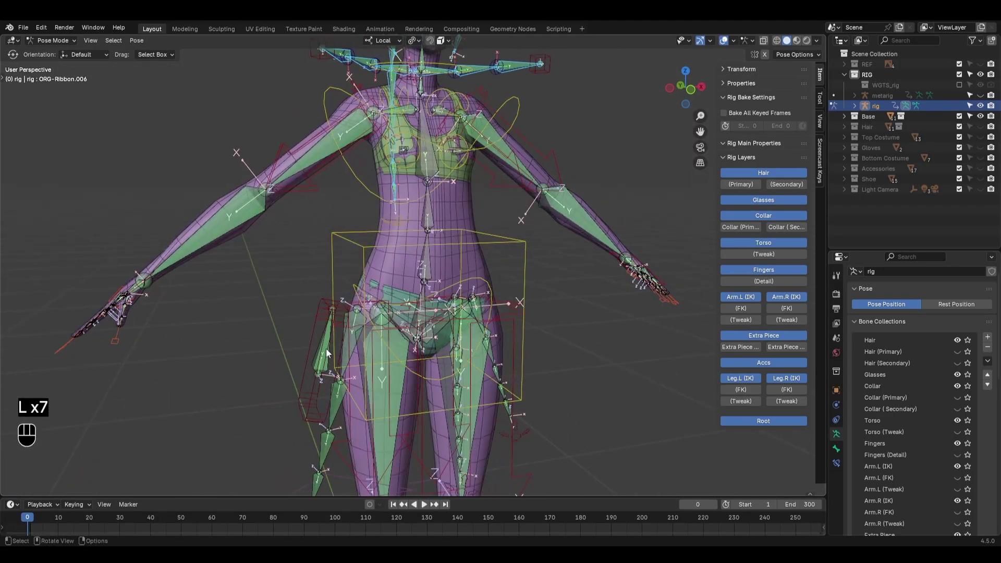
{"action": "scroll", "coordinate": [329, 348], "scroll_direction": "down", "scroll_amount": 8, "text": "shift"}
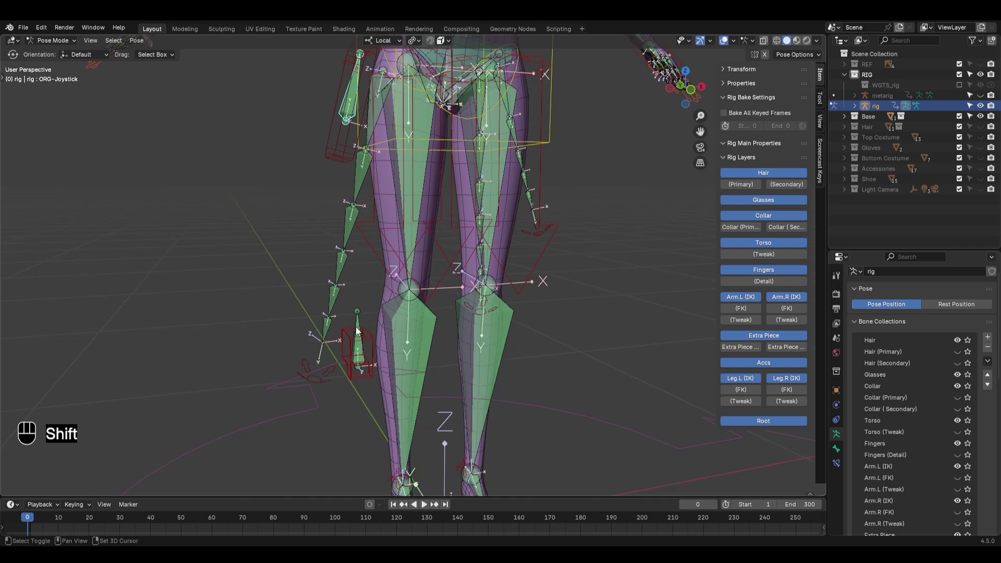
{"action": "left_click", "coordinate": [357, 331]}
{"action": "scroll", "coordinate": [358, 313], "scroll_direction": "down", "scroll_amount": 5}
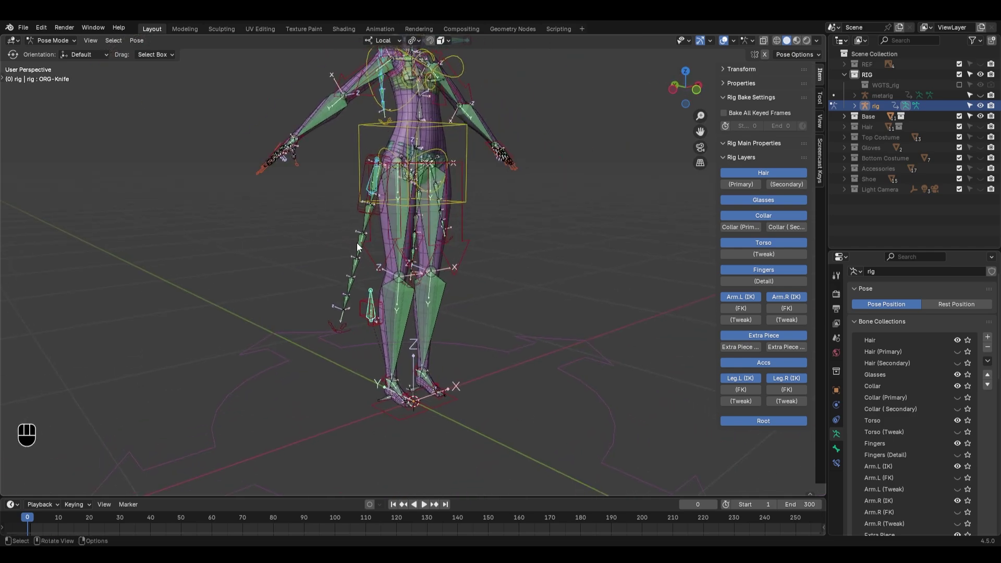
Step: Add the linked extra-piece bone chains hanging from both sides of the hips to the selection
{"action": "key", "text": "l"}
{"action": "middle_click_drag", "start_coordinate": [331, 252], "coordinate": [344, 233]}
{"action": "scroll", "coordinate": [463, 324], "scroll_direction": "up", "scroll_amount": 3}
{"action": "key", "text": "l"}
{"action": "key", "text": "l"}
{"action": "middle_click_drag", "start_coordinate": [422, 158], "coordinate": [455, 346], "text": "shift"}
{"action": "middle_click_drag", "start_coordinate": [453, 342], "coordinate": [500, 198], "text": "ctrl"}
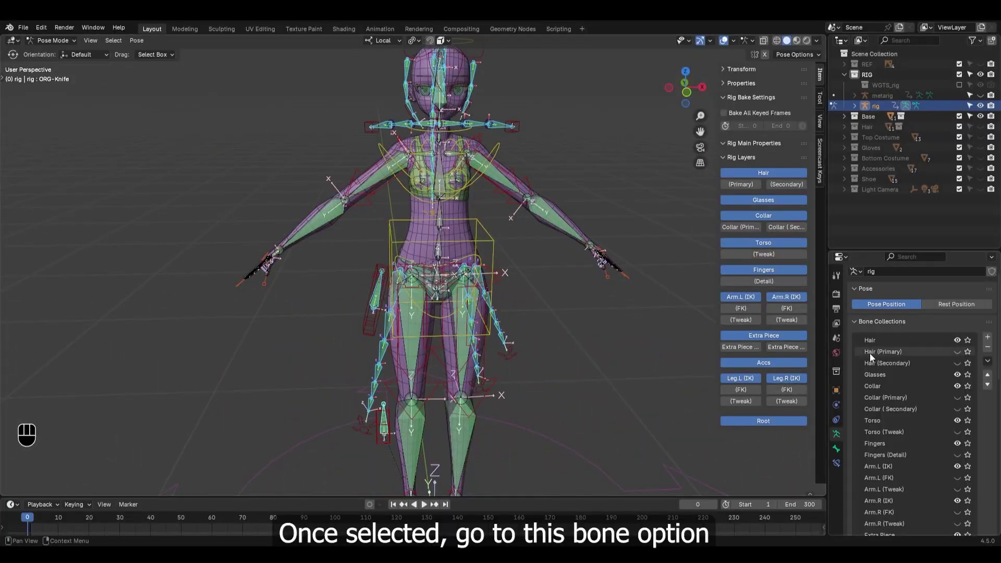
Step: Open the bone properties and check the Deform option of the selected ORG bones, including the first ponytail bone
{"action": "left_click", "coordinate": [836, 450]}
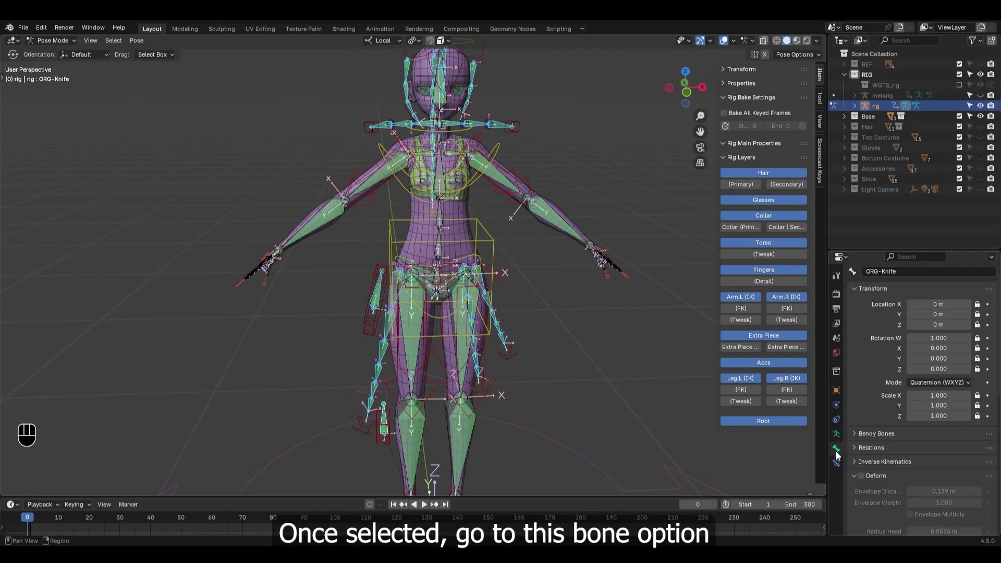
{"action": "scroll", "coordinate": [879, 441], "scroll_direction": "down", "scroll_amount": 5}
{"action": "middle_click_drag", "start_coordinate": [537, 345], "coordinate": [428, 334]}
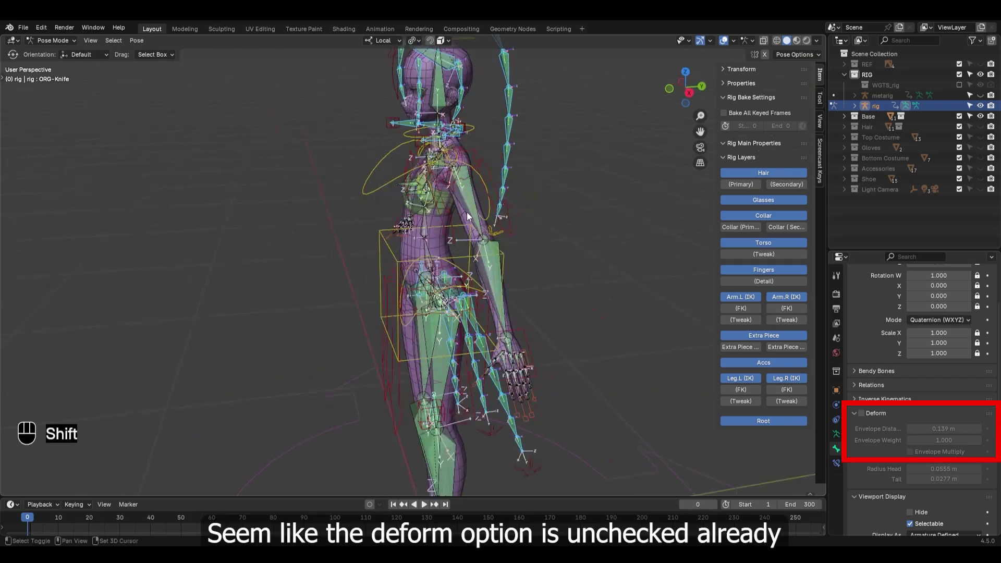
{"action": "middle_click_drag", "start_coordinate": [467, 212], "coordinate": [461, 293], "text": "shift"}
{"action": "scroll", "coordinate": [461, 293], "scroll_direction": "up", "scroll_amount": 4}
{"action": "left_click", "coordinate": [526, 201], "text": "shift"}
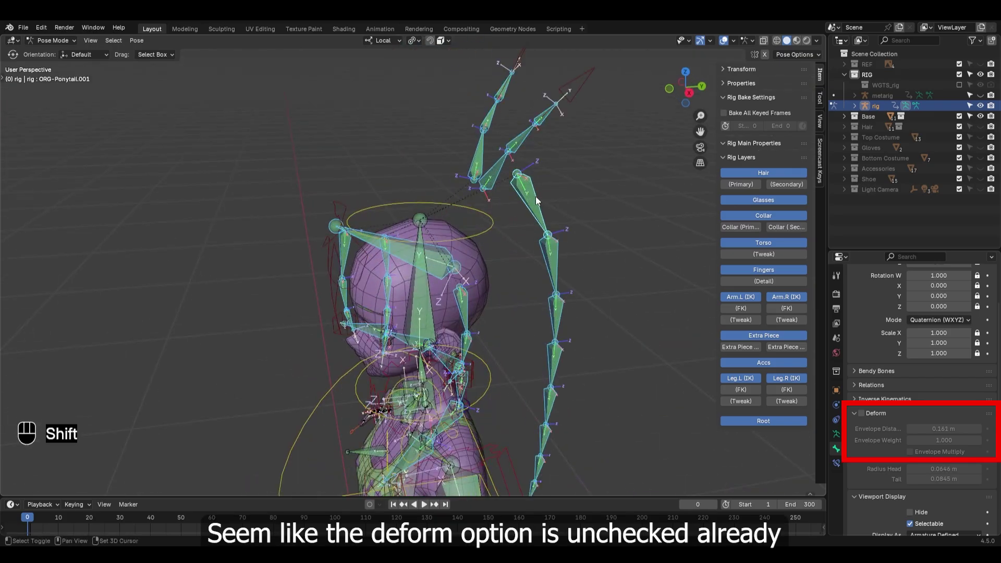
Step: Check the Deform option of the second ponytail bone, a ribbon bone and the head bone ORG-spine.006
{"action": "scroll", "coordinate": [524, 245], "scroll_direction": "down", "scroll_amount": 4}
{"action": "mouse_move", "coordinate": [503, 306]}
{"action": "middle_mouse_down"}
{"action": "mouse_move", "coordinate": [486, 309]}
{"action": "mouse_move", "coordinate": [491, 302]}
{"action": "middle_mouse_up"}
{"action": "scroll", "coordinate": [491, 301], "scroll_direction": "up", "scroll_amount": 2}
{"action": "left_click", "coordinate": [490, 244], "text": "shift"}
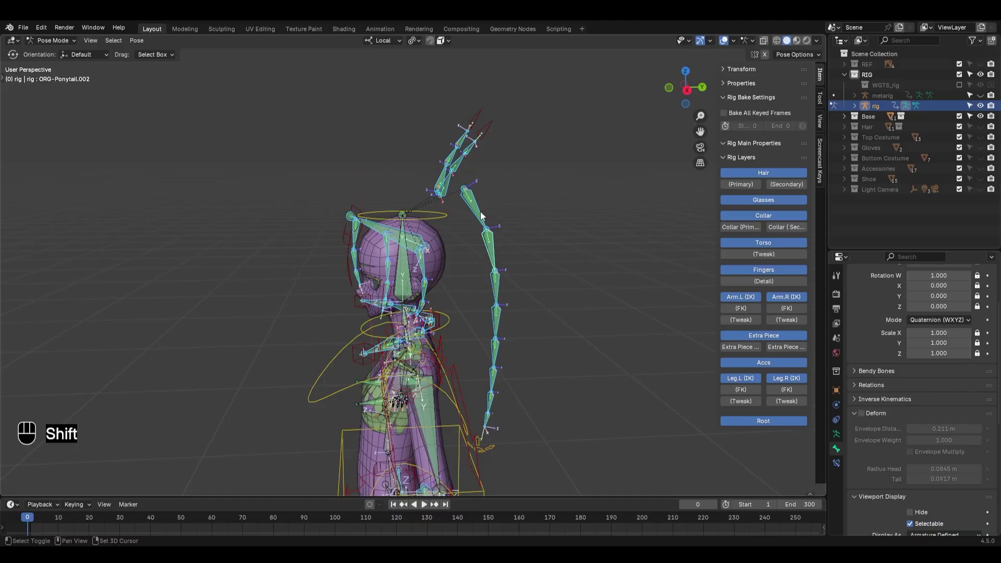
{"action": "left_click", "coordinate": [440, 175], "text": "shift"}
{"action": "middle_click_drag", "start_coordinate": [433, 198], "coordinate": [464, 321]}
{"action": "middle_click_drag", "start_coordinate": [459, 344], "coordinate": [415, 253], "text": "shift"}
{"action": "scroll", "coordinate": [440, 298], "scroll_direction": "up", "scroll_amount": 1}
{"action": "middle_click_drag", "start_coordinate": [440, 298], "coordinate": [499, 330]}
{"action": "left_click", "coordinate": [505, 225], "text": "shift"}
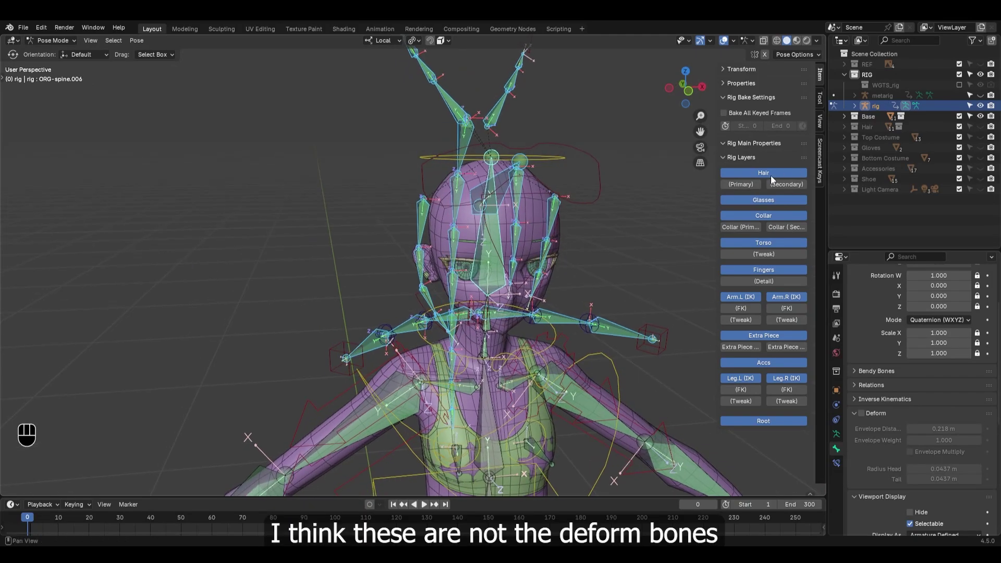
Step: Hide the ORG bone collection of the rig and show the DEF bone collection instead
{"action": "left_click", "coordinate": [836, 434]}
{"action": "scroll", "coordinate": [878, 442], "scroll_direction": "down", "scroll_amount": 5}
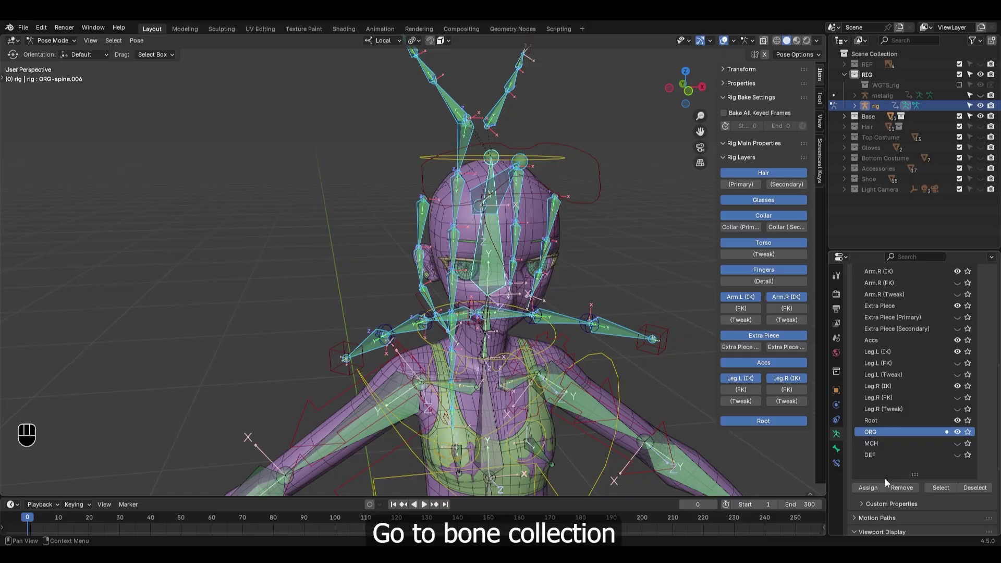
{"action": "left_click", "coordinate": [957, 433]}
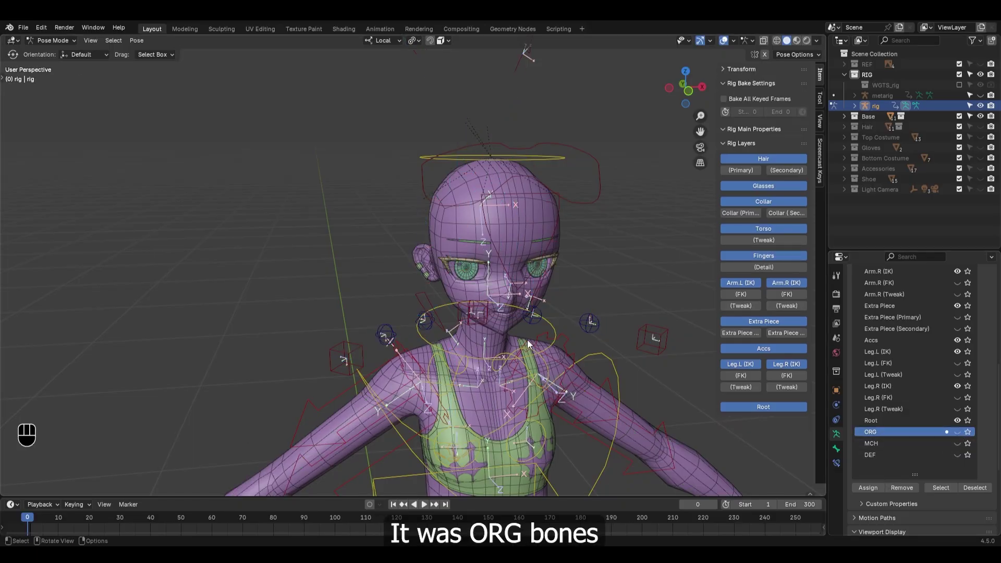
{"action": "scroll", "coordinate": [530, 344], "scroll_direction": "down", "scroll_amount": 2}
{"action": "middle_click_drag", "start_coordinate": [531, 345], "coordinate": [509, 349]}
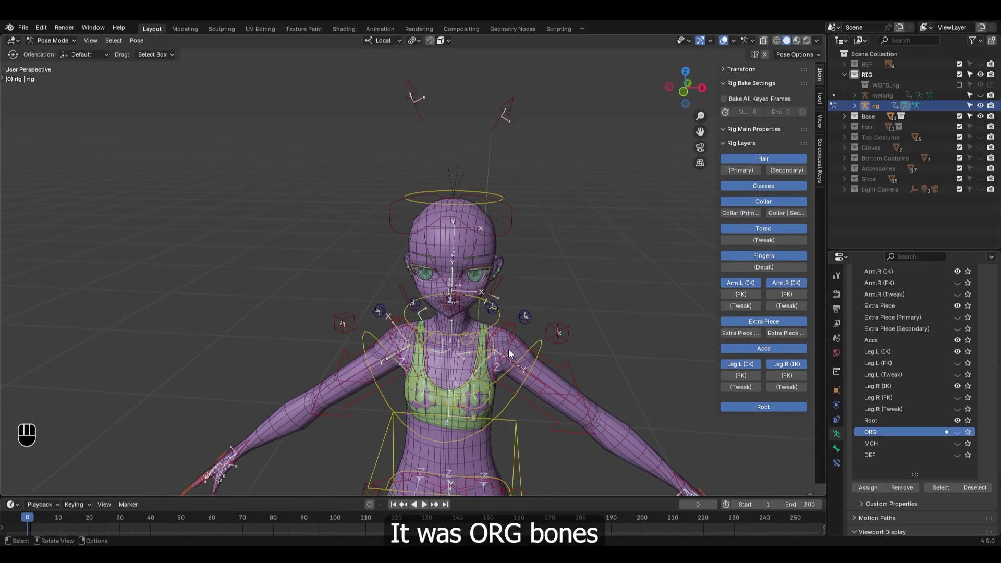
{"action": "left_click", "coordinate": [957, 455]}
Step: Clear the bone selection, select the DEF-Ribbon.001 bone and make DEF the active bone collection
{"action": "scroll", "coordinate": [601, 366], "scroll_direction": "up", "scroll_amount": 2}
{"action": "middle_click_drag", "start_coordinate": [602, 366], "coordinate": [534, 333]}
{"action": "key", "text": "alt+a"}
{"action": "left_click", "coordinate": [476, 171]}
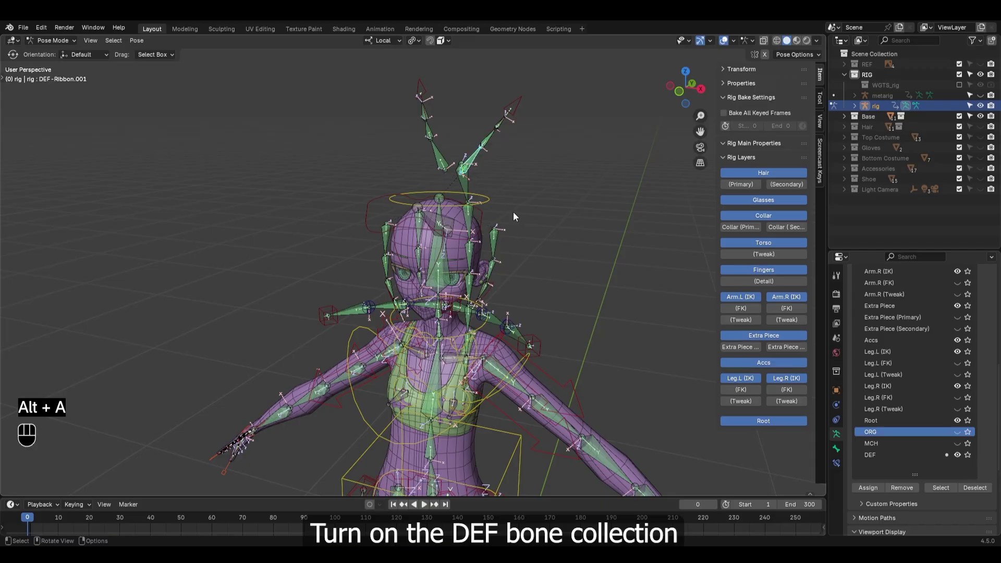
{"action": "left_click", "coordinate": [888, 455]}
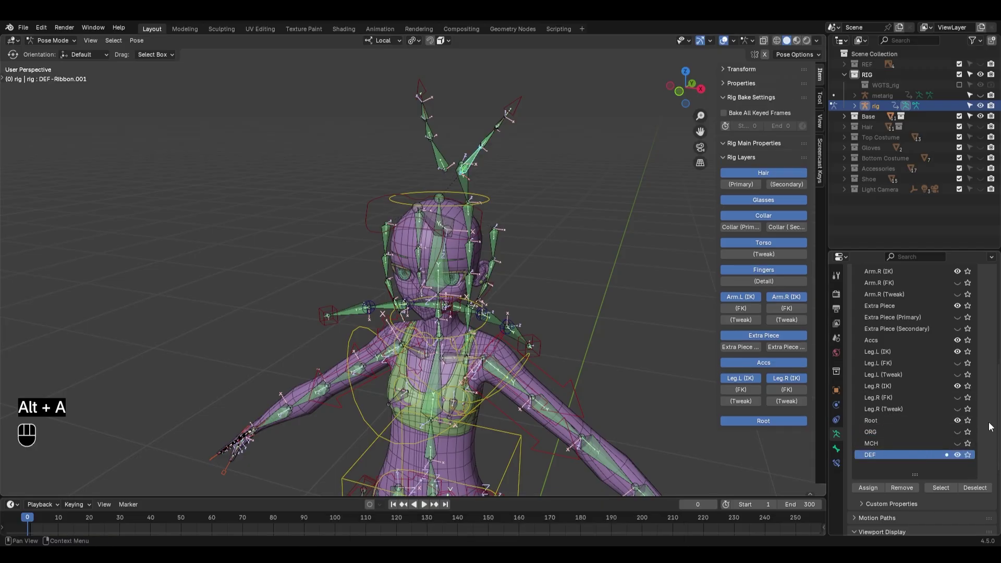
Step: Select the DEF-Ribbon.003 bone and check its Deform option in the bone properties
{"action": "middle_click_drag", "start_coordinate": [542, 358], "coordinate": [490, 230]}
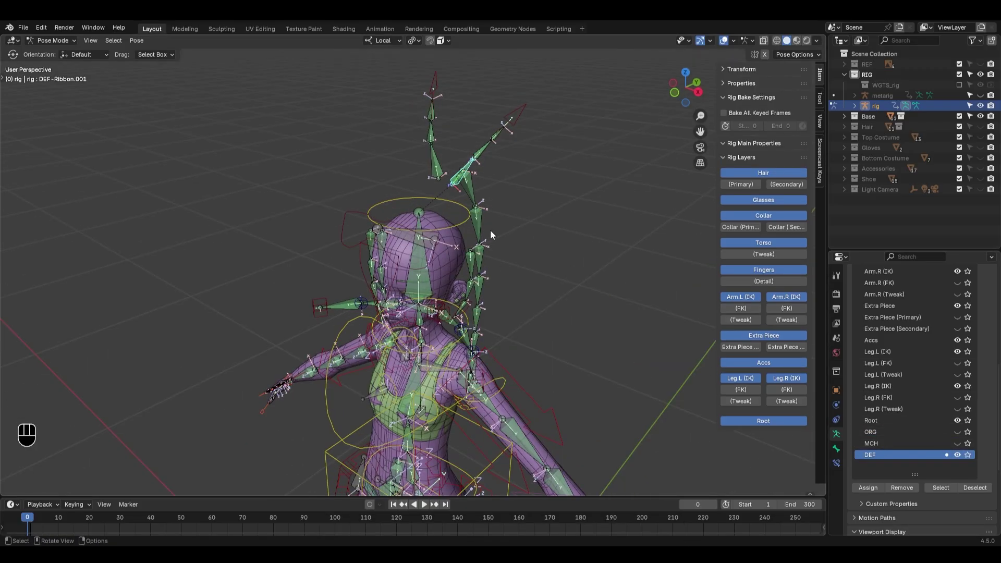
{"action": "left_click", "coordinate": [493, 141]}
{"action": "middle_click_drag", "start_coordinate": [493, 142], "coordinate": [487, 164]}
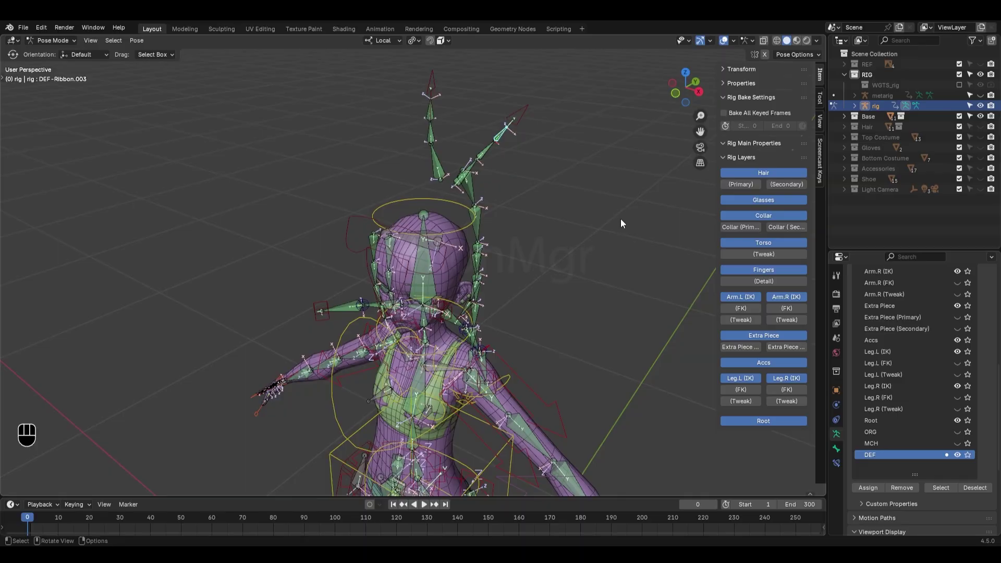
{"action": "left_click", "coordinate": [837, 449]}
{"action": "scroll", "coordinate": [869, 420], "scroll_direction": "down", "scroll_amount": 3}
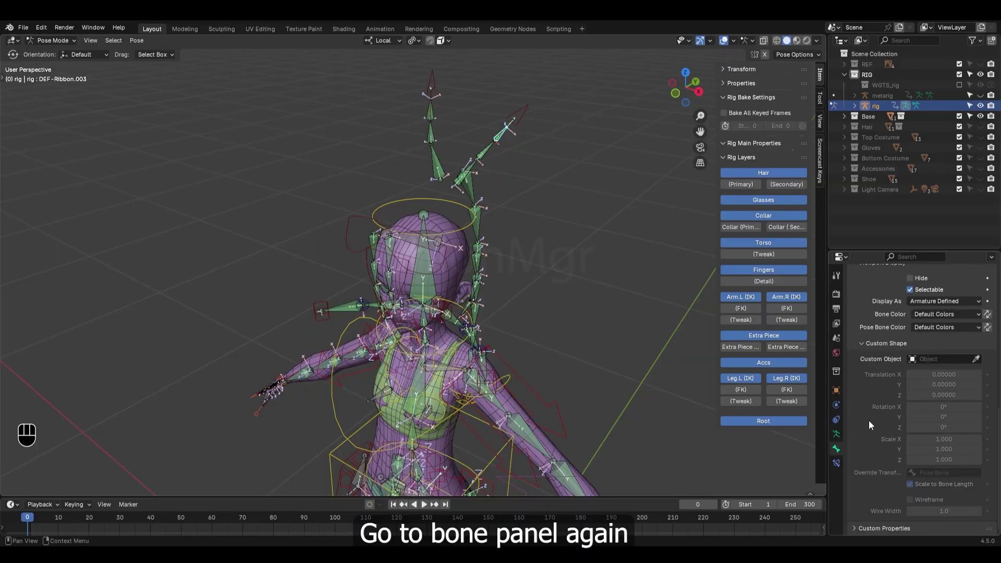
{"action": "scroll", "coordinate": [872, 436], "scroll_direction": "up", "scroll_amount": 8}
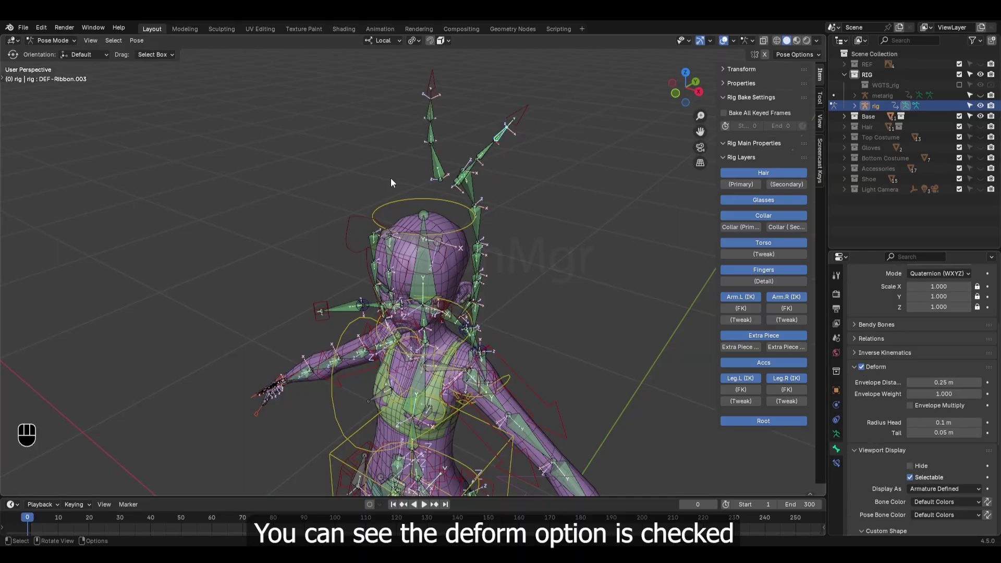
Step: Select the linked ribbon, ponytail and hair bone chains on the head, starting from DEF-Ribbon.001, and undo the last mistaken addition
{"action": "middle_click_drag", "start_coordinate": [452, 178], "coordinate": [448, 185]}
{"action": "left_click", "coordinate": [459, 178]}
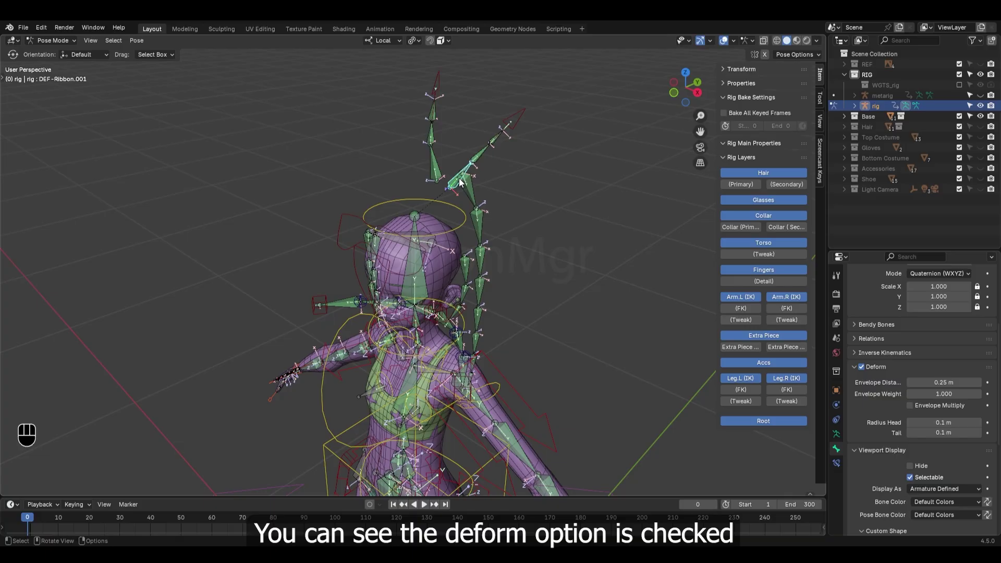
{"action": "key", "text": "l"}
{"action": "key", "text": "l"}
{"action": "key", "text": "l"}
{"action": "middle_click_drag", "start_coordinate": [477, 206], "coordinate": [392, 249]}
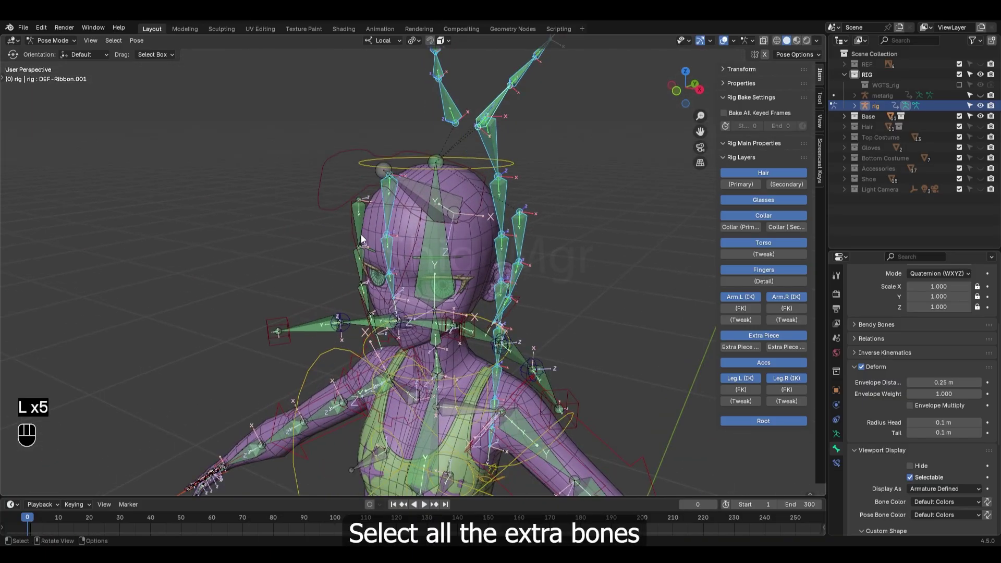
{"action": "key", "text": "l"}
{"action": "middle_click_drag", "start_coordinate": [453, 237], "coordinate": [498, 249]}
{"action": "key", "text": "ctrl+z"}
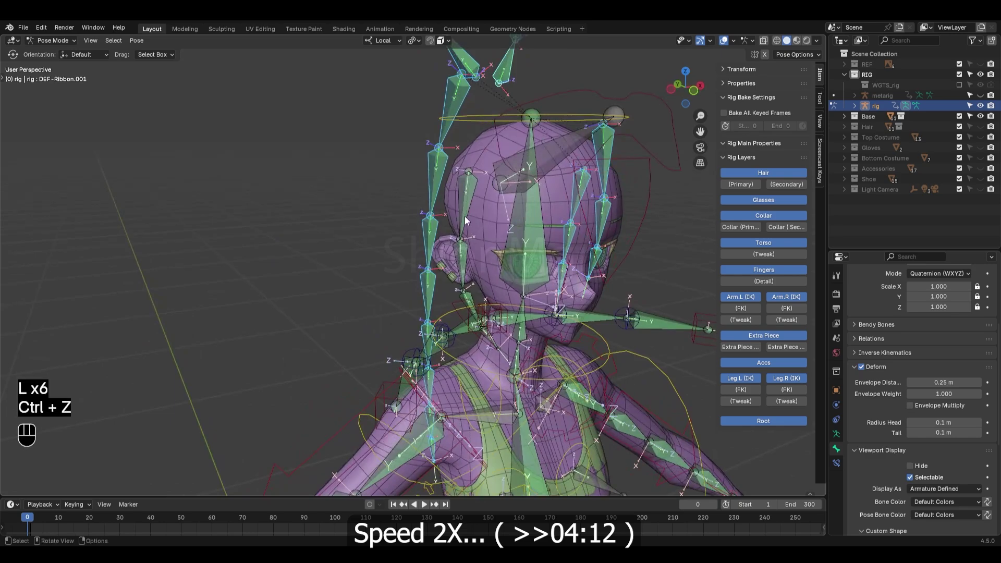
Step: Add the remaining side hair chains and the collar bones around the neck to the bone selection
{"action": "key", "text": "l"}
{"action": "middle_click_drag", "start_coordinate": [465, 216], "coordinate": [431, 251]}
{"action": "left_click", "coordinate": [473, 208], "text": "shift"}
{"action": "key", "text": "l"}
{"action": "scroll", "coordinate": [433, 291], "scroll_direction": "down", "scroll_amount": 3}
{"action": "middle_click_drag", "start_coordinate": [436, 323], "coordinate": [415, 276], "text": "shift"}
{"action": "scroll", "coordinate": [406, 266], "scroll_direction": "up", "scroll_amount": 3}
{"action": "key", "text": "l"}
{"action": "middle_click_drag", "start_coordinate": [501, 219], "coordinate": [469, 235]}
{"action": "key", "text": "l"}
Step: Add the extra costume and accessory bones around the hips and upper legs to the bone selection
{"action": "scroll", "coordinate": [573, 292], "scroll_direction": "down", "scroll_amount": 5}
{"action": "middle_click_drag", "start_coordinate": [527, 334], "coordinate": [495, 170], "text": "shift"}
{"action": "scroll", "coordinate": [499, 276], "scroll_direction": "up", "scroll_amount": 4}
{"action": "key", "text": "l"}
{"action": "key", "text": "l"}
{"action": "middle_click_drag", "start_coordinate": [530, 362], "coordinate": [506, 285]}
{"action": "key", "text": "l"}
{"action": "left_click", "coordinate": [487, 297], "text": "shift"}
Step: Add the DEF-Knife bone beside the lower leg to the selection as the active bone
{"action": "scroll", "coordinate": [470, 368], "scroll_direction": "down", "scroll_amount": 4}
{"action": "middle_click_drag", "start_coordinate": [470, 368], "coordinate": [459, 271], "text": "shift"}
{"action": "scroll", "coordinate": [469, 260], "scroll_direction": "up", "scroll_amount": 6}
{"action": "left_click", "coordinate": [493, 226], "text": "shift"}
{"action": "middle_click_drag", "start_coordinate": [506, 226], "coordinate": [493, 314], "text": "shift"}
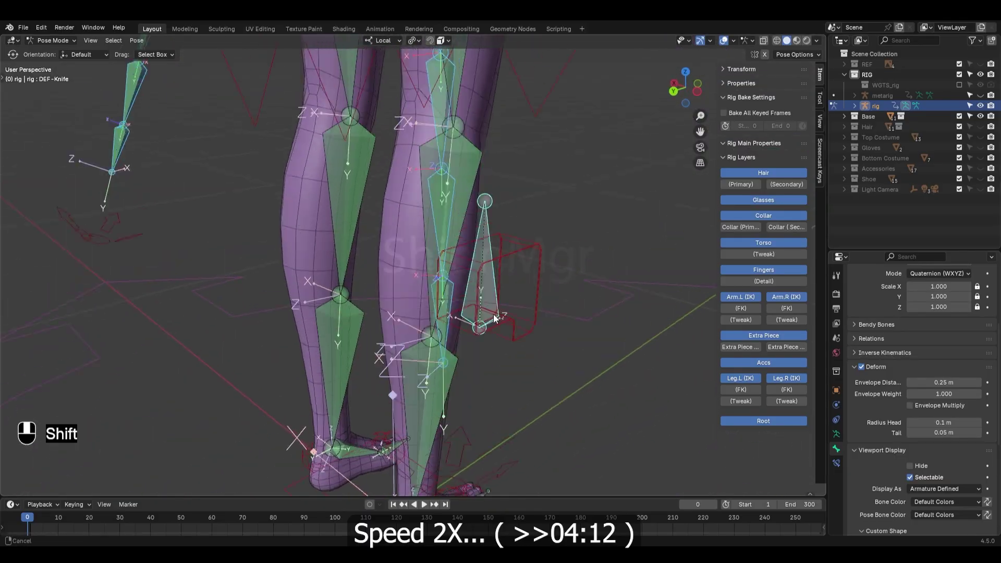
Step: Disable Deform on the active DEF-Knife bone and copy that setting to all selected bones
{"action": "scroll", "coordinate": [500, 312], "scroll_direction": "down", "scroll_amount": 4}
{"action": "middle_click_drag", "start_coordinate": [584, 286], "coordinate": [470, 260]}
{"action": "middle_click_drag", "start_coordinate": [469, 260], "coordinate": [464, 333], "text": "shift"}
{"action": "middle_click_drag", "start_coordinate": [490, 251], "coordinate": [451, 271]}
{"action": "scroll", "coordinate": [453, 274], "scroll_direction": "up", "scroll_amount": 2}
{"action": "middle_click_drag", "start_coordinate": [459, 277], "coordinate": [504, 239]}
{"action": "scroll", "coordinate": [504, 239], "scroll_direction": "down", "scroll_amount": 3}
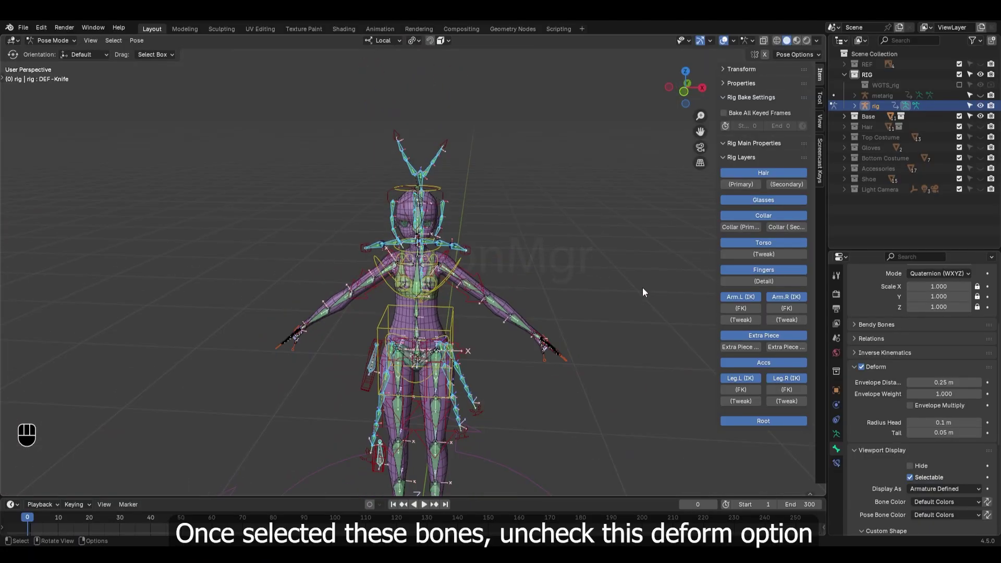
{"action": "left_click", "coordinate": [862, 366]}
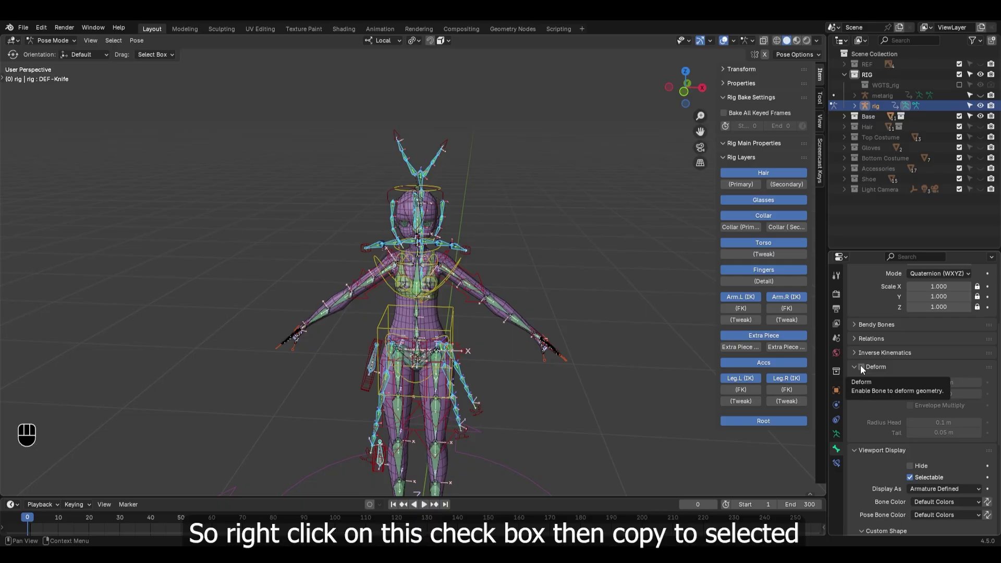
{"action": "right_click", "coordinate": [861, 367]}
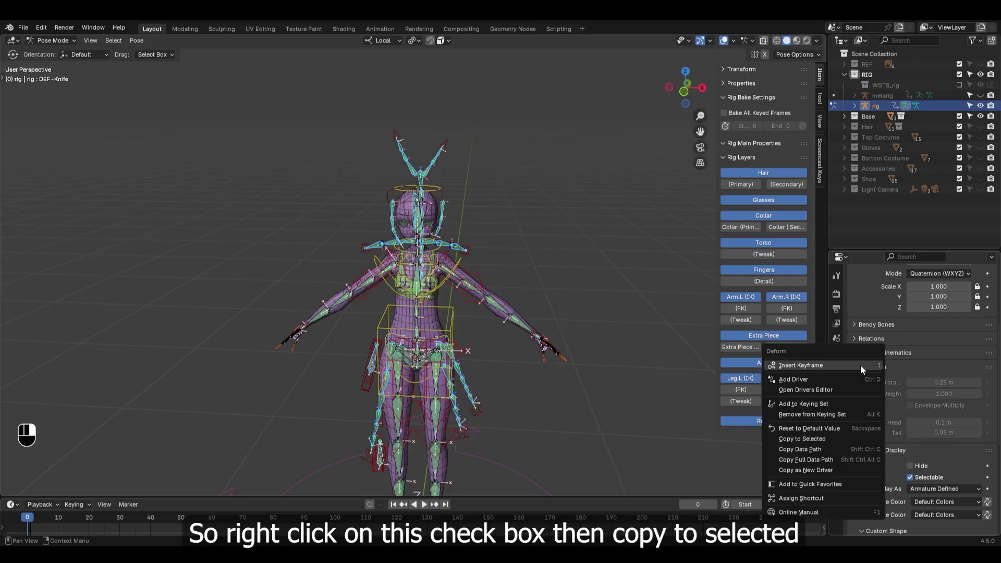
{"action": "left_click", "coordinate": [827, 439]}
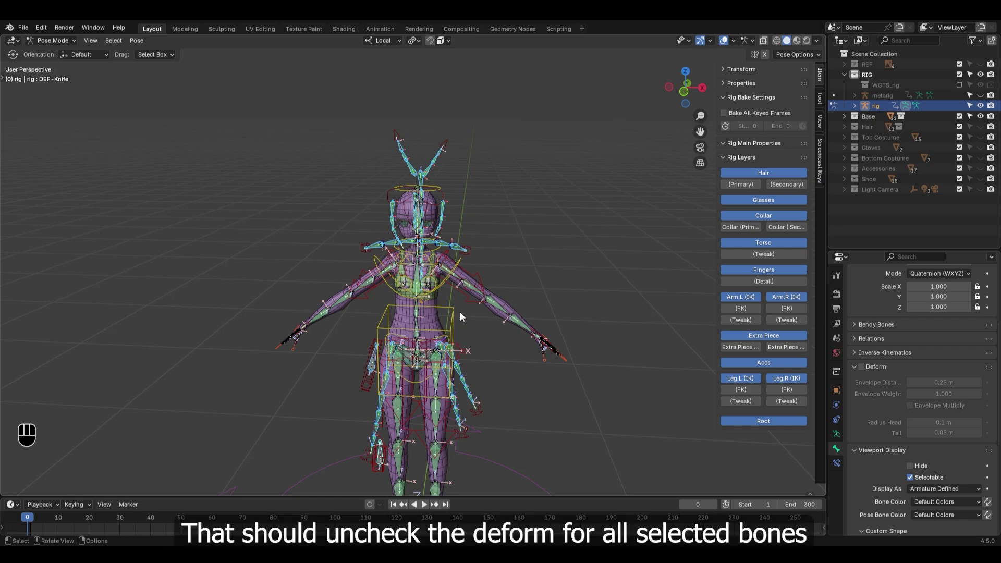
Step: Hide the selected extra bones and switch off the Hair and Glasses rig layers
{"action": "middle_click_drag", "start_coordinate": [476, 269], "coordinate": [485, 240]}
{"action": "key", "text": "h"}
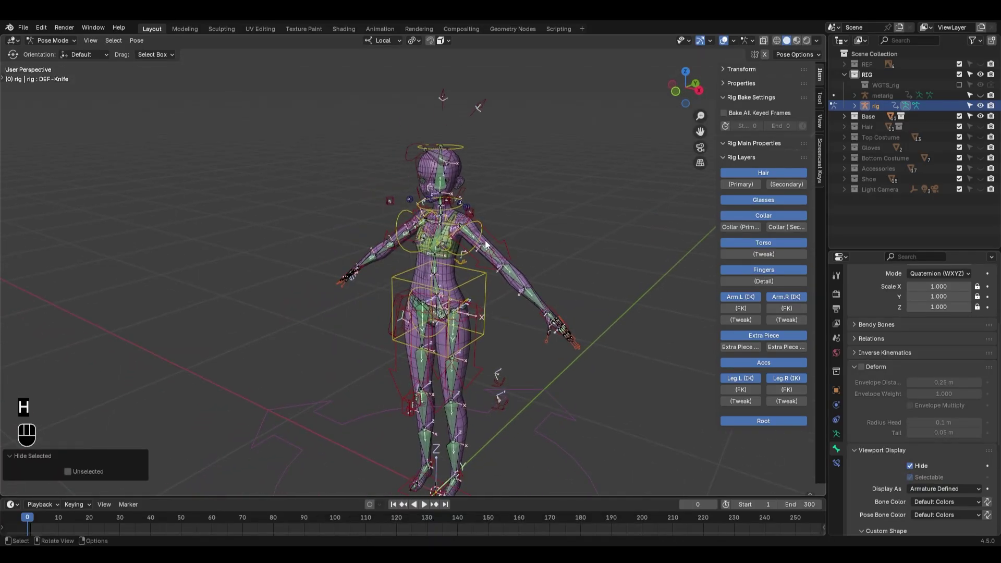
{"action": "scroll", "coordinate": [484, 224], "scroll_direction": "up", "scroll_amount": 1}
{"action": "left_click", "coordinate": [767, 172]}
{"action": "middle_click_drag", "start_coordinate": [643, 198], "coordinate": [532, 245]}
{"action": "left_click", "coordinate": [770, 200]}
{"action": "middle_click_drag", "start_coordinate": [474, 212], "coordinate": [482, 211]}
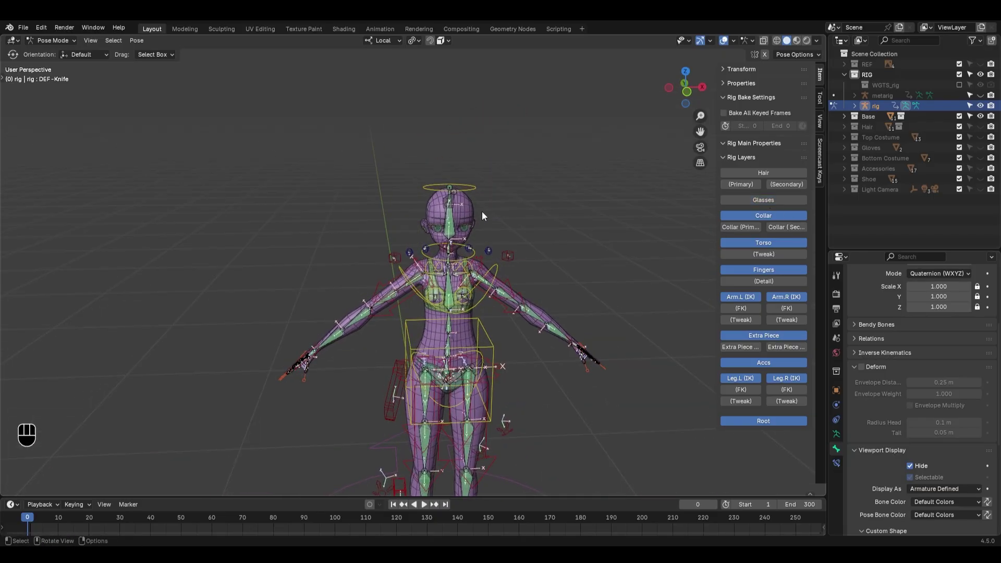
Step: Select the DEF-Glasses bone on the head
{"action": "middle_click_drag", "start_coordinate": [477, 134], "coordinate": [443, 202], "text": "shift"}
{"action": "scroll", "coordinate": [443, 201], "scroll_direction": "down", "scroll_amount": 1}
{"action": "scroll", "coordinate": [409, 277], "scroll_direction": "up", "scroll_amount": 5}
{"action": "middle_click_drag", "start_coordinate": [409, 277], "coordinate": [427, 218]}
{"action": "left_click", "coordinate": [427, 223]}
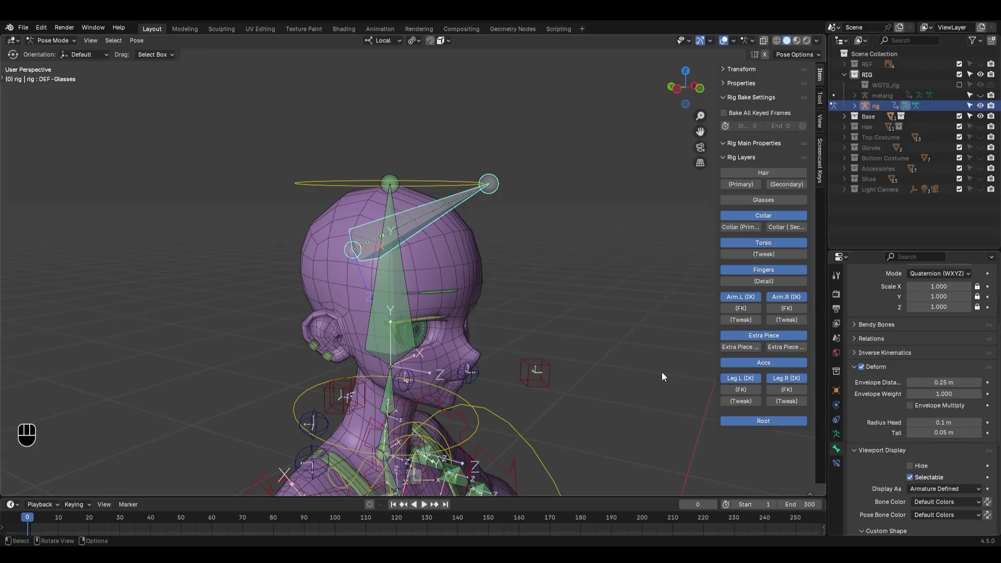
Step: Switch off the Collar, Extra Piece and Accs rig layers to hide their controllers
{"action": "middle_click_drag", "start_coordinate": [662, 371], "coordinate": [460, 302]}
{"action": "scroll", "coordinate": [431, 309], "scroll_direction": "down", "scroll_amount": 2}
{"action": "scroll", "coordinate": [459, 302], "scroll_direction": "up", "scroll_amount": 2}
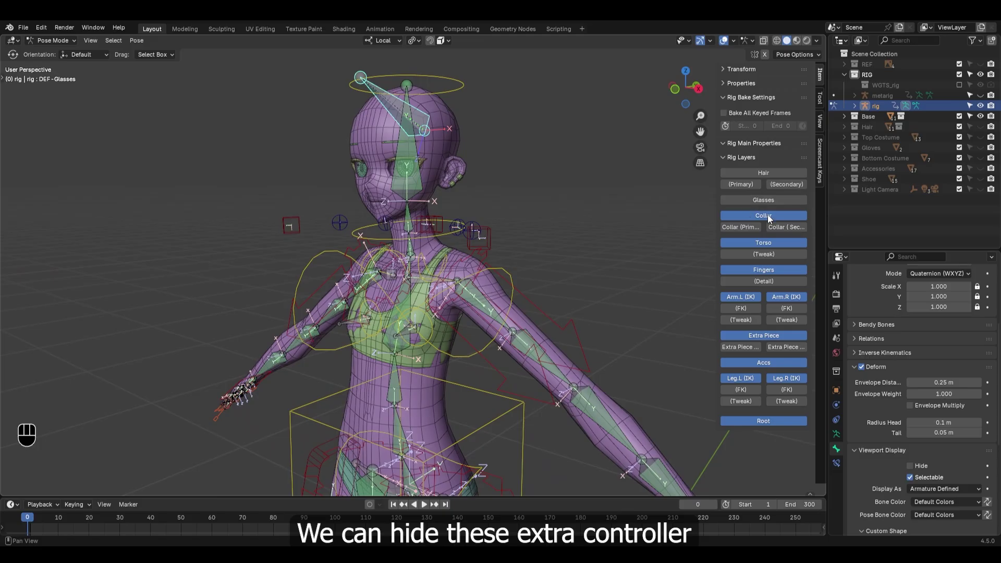
{"action": "left_click", "coordinate": [756, 216]}
{"action": "mouse_move", "coordinate": [508, 268]}
{"action": "middle_mouse_down"}
{"action": "mouse_move", "coordinate": [477, 276]}
{"action": "mouse_move", "coordinate": [501, 281]}
{"action": "middle_mouse_up"}
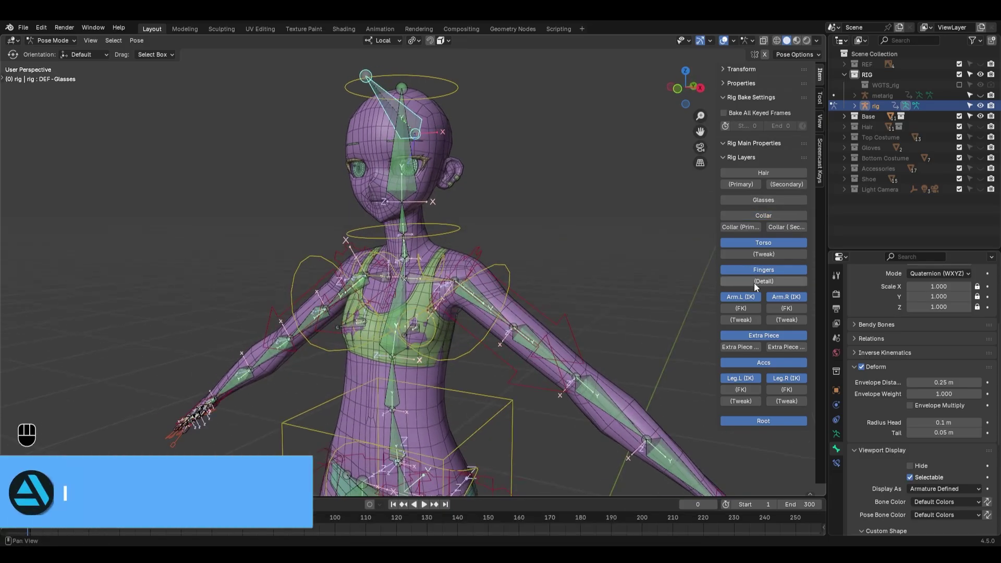
{"action": "left_click", "coordinate": [763, 337]}
{"action": "scroll", "coordinate": [515, 351], "scroll_direction": "down", "scroll_amount": 4}
{"action": "middle_click_drag", "start_coordinate": [502, 386], "coordinate": [495, 227], "text": "shift"}
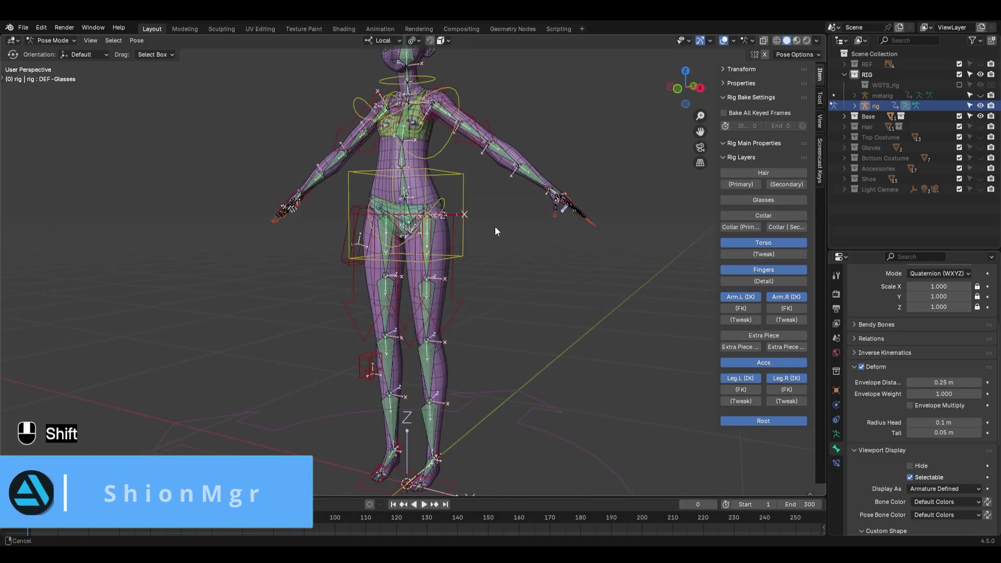
{"action": "scroll", "coordinate": [473, 326], "scroll_direction": "up", "scroll_amount": 1}
{"action": "scroll", "coordinate": [474, 326], "scroll_direction": "down", "scroll_amount": 2}
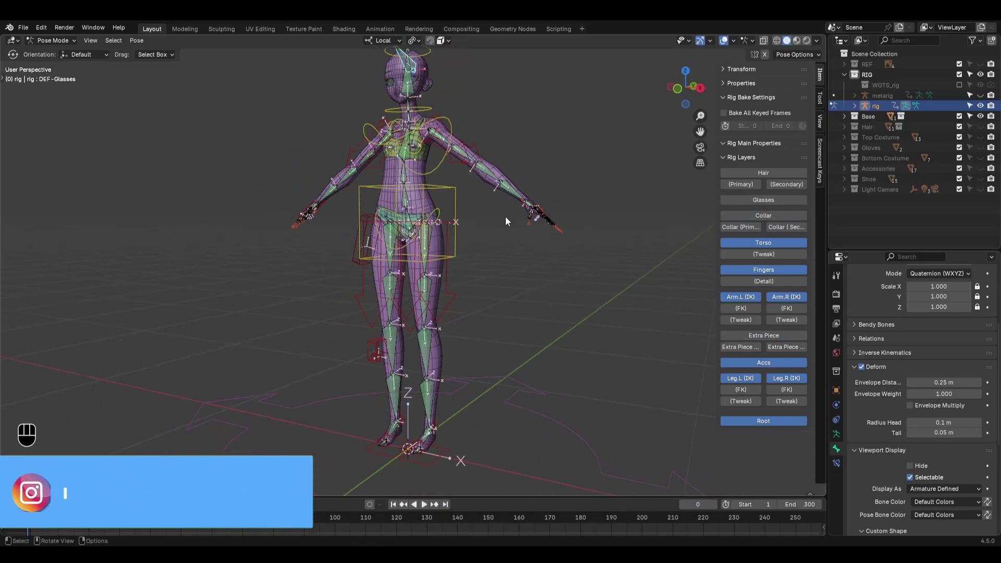
{"action": "left_click", "coordinate": [758, 362]}
Step: Examine the body, shoulders and head for extra bones that still need Deform disabled
{"action": "middle_click_drag", "start_coordinate": [345, 308], "coordinate": [414, 298]}
{"action": "middle_click_drag", "start_coordinate": [426, 201], "coordinate": [401, 302], "text": "shift"}
{"action": "scroll", "coordinate": [415, 261], "scroll_direction": "up", "scroll_amount": 1}
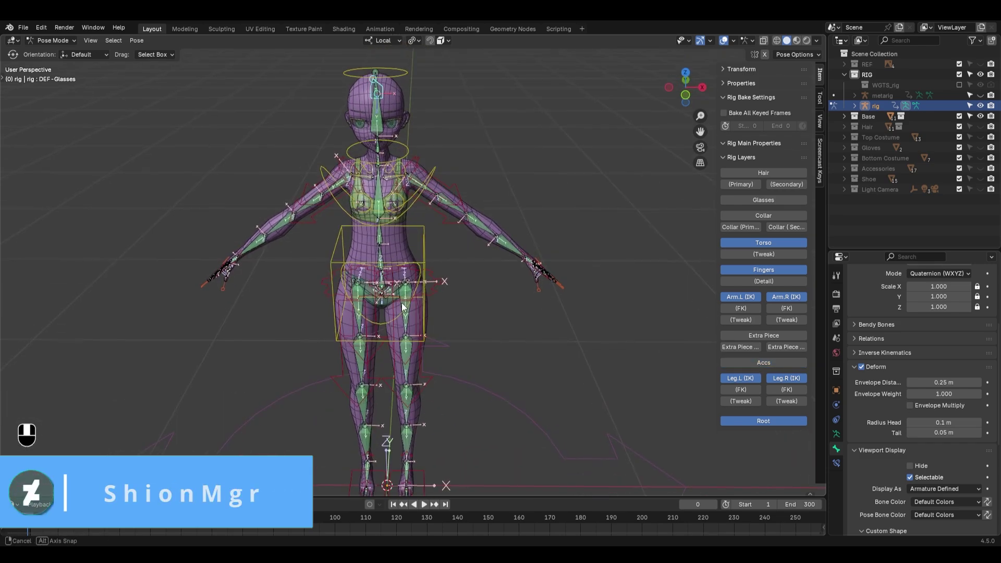
{"action": "middle_click_drag", "start_coordinate": [411, 219], "coordinate": [427, 320], "text": "shift"}
{"action": "scroll", "coordinate": [428, 325], "scroll_direction": "up", "scroll_amount": 6}
{"action": "middle_click_drag", "start_coordinate": [427, 261], "coordinate": [508, 237], "text": "shift"}
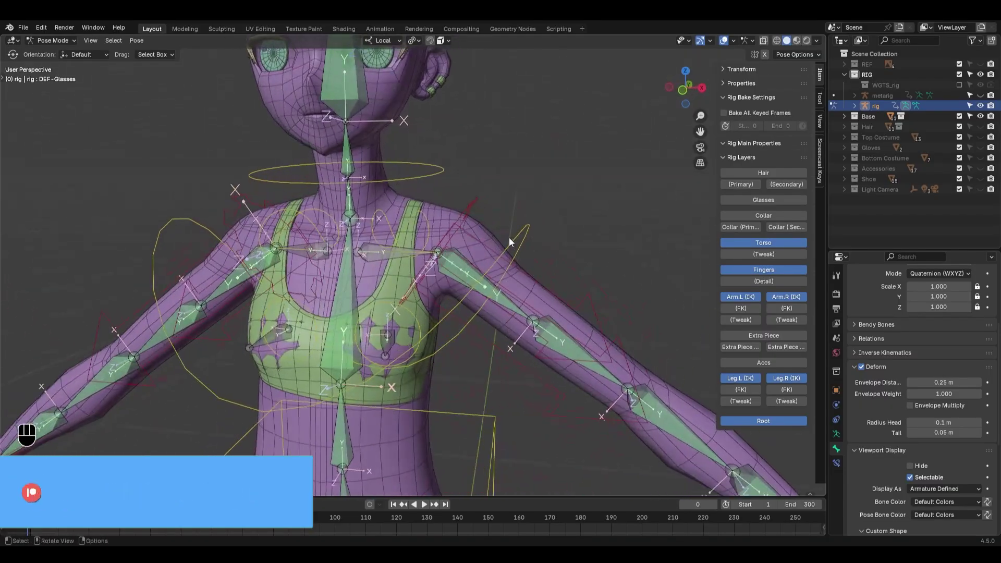
{"action": "scroll", "coordinate": [509, 237], "scroll_direction": "down", "scroll_amount": 3}
{"action": "middle_click_drag", "start_coordinate": [521, 191], "coordinate": [472, 197]}
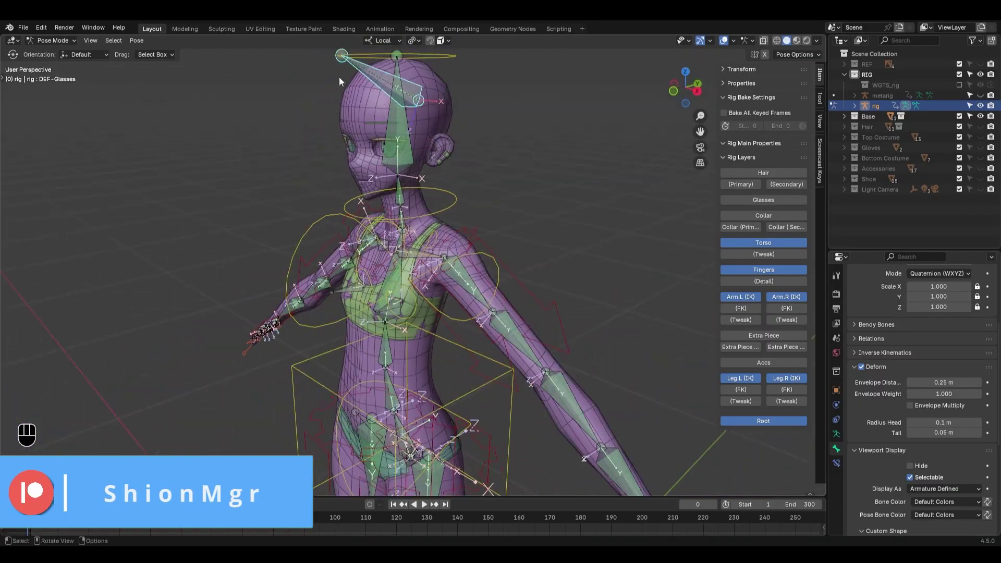
{"action": "key", "text": "h"}
{"action": "middle_click_drag", "start_coordinate": [384, 90], "coordinate": [409, 131]}
{"action": "scroll", "coordinate": [438, 190], "scroll_direction": "up", "scroll_amount": 3}
{"action": "key", "text": "ctrl+z"}
{"action": "key", "text": "alt+a"}
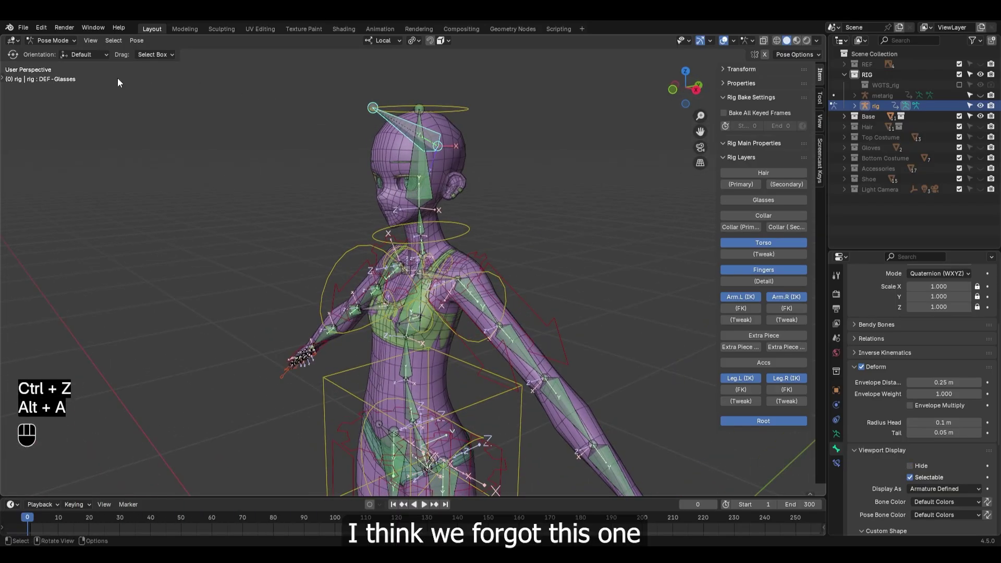
Step: Disable Deform on the DEF-Glasses bone and hide the bone
{"action": "left_click", "coordinate": [862, 367]}
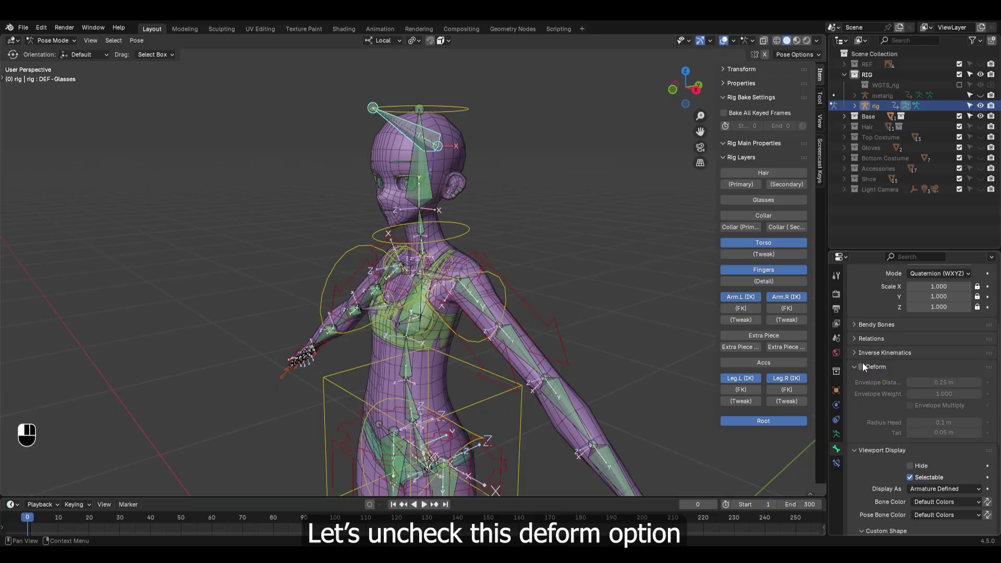
{"action": "mouse_move", "coordinate": [521, 221]}
{"action": "middle_mouse_down"}
{"action": "mouse_move", "coordinate": [493, 200]}
{"action": "mouse_move", "coordinate": [603, 201]}
{"action": "mouse_move", "coordinate": [580, 230]}
{"action": "mouse_move", "coordinate": [607, 215]}
{"action": "mouse_move", "coordinate": [531, 214]}
{"action": "middle_mouse_up"}
{"action": "key", "text": "h"}
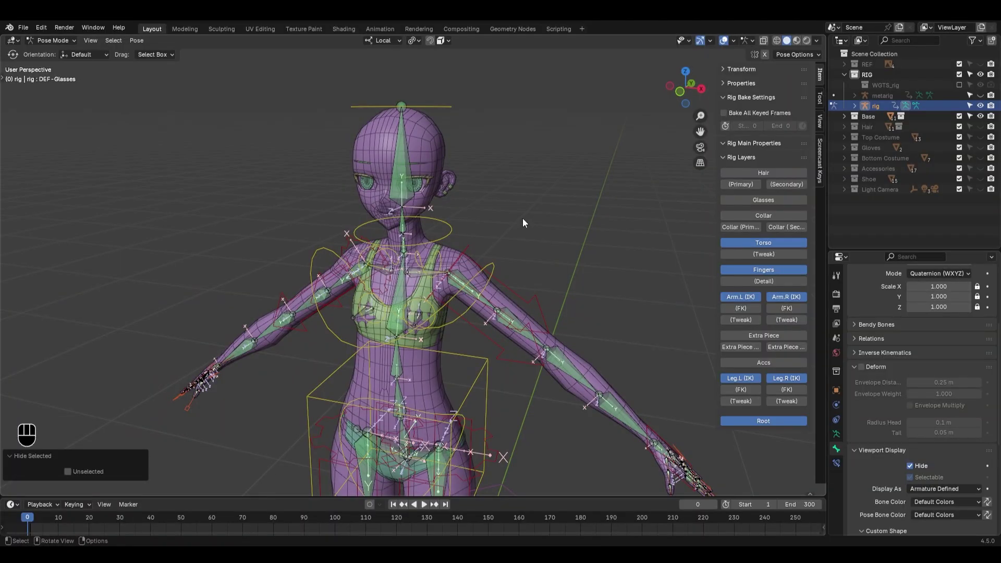
Step: Return to Object Mode and select the Silver Wolf Base mesh together with the rig
{"action": "scroll", "coordinate": [469, 206], "scroll_direction": "up", "scroll_amount": 1}
{"action": "key", "text": "ctrl+Tab"}
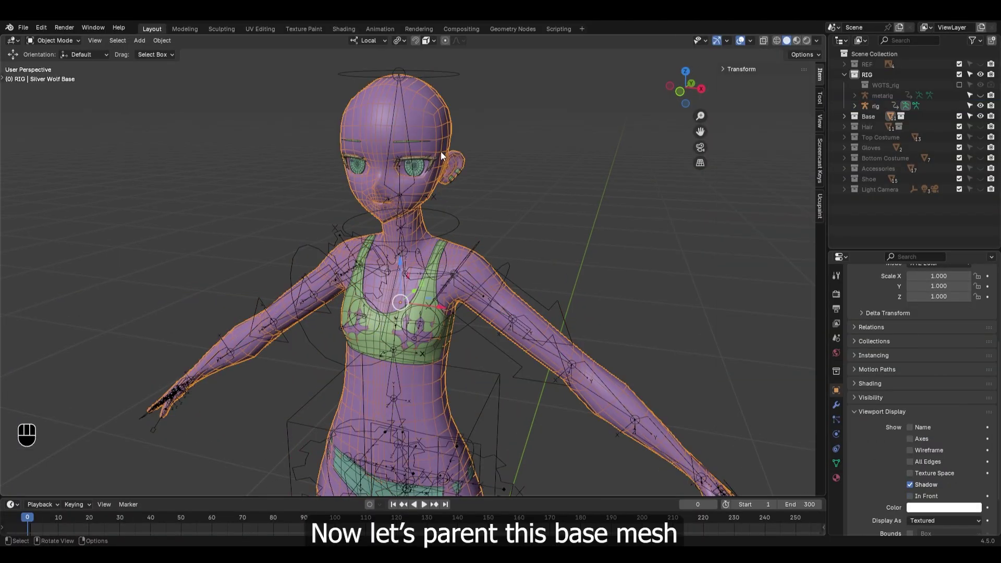
{"action": "left_click", "coordinate": [440, 151]}
{"action": "middle_click_drag", "start_coordinate": [440, 151], "coordinate": [474, 167]}
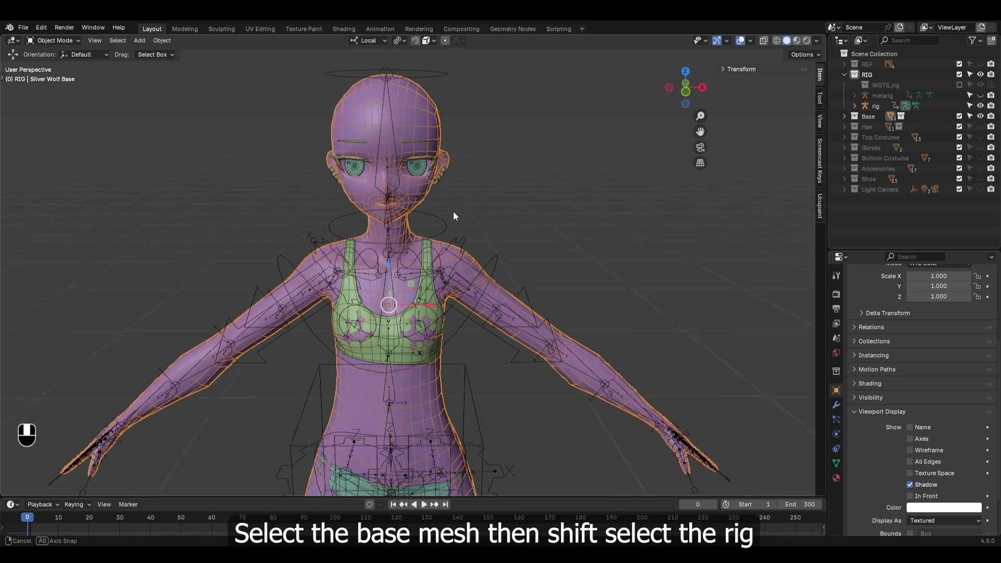
{"action": "left_click", "coordinate": [440, 215], "text": "shift"}
{"action": "key", "text": "ctrl+Tab"}
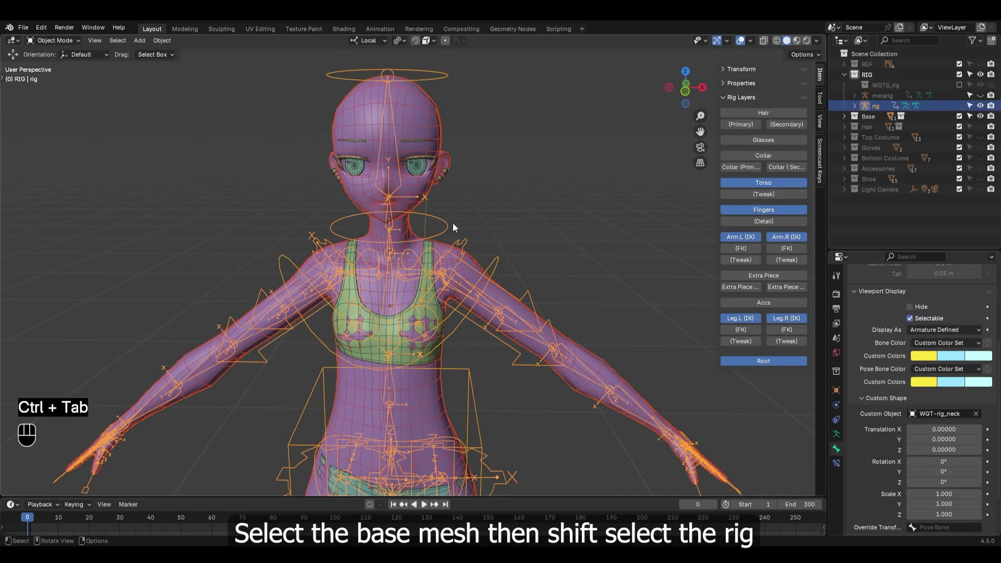
Step: Reselect the base mesh with the rig as active object and parent the mesh to it with automatic weights
{"action": "key", "text": "alt+a"}
{"action": "left_click", "coordinate": [449, 226]}
{"action": "middle_click_drag", "start_coordinate": [449, 223], "coordinate": [502, 160]}
{"action": "left_click", "coordinate": [439, 184]}
{"action": "left_click", "coordinate": [449, 81], "text": "shift"}
{"action": "scroll", "coordinate": [464, 104], "scroll_direction": "down", "scroll_amount": 3}
{"action": "scroll", "coordinate": [506, 205], "scroll_direction": "up", "scroll_amount": 2}
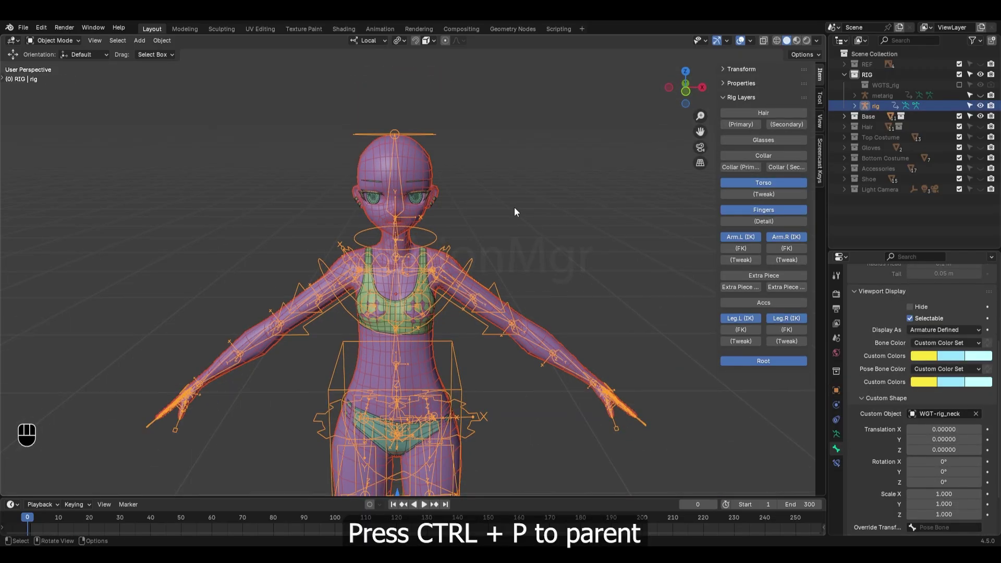
{"action": "key", "text": "ctrl+p"}
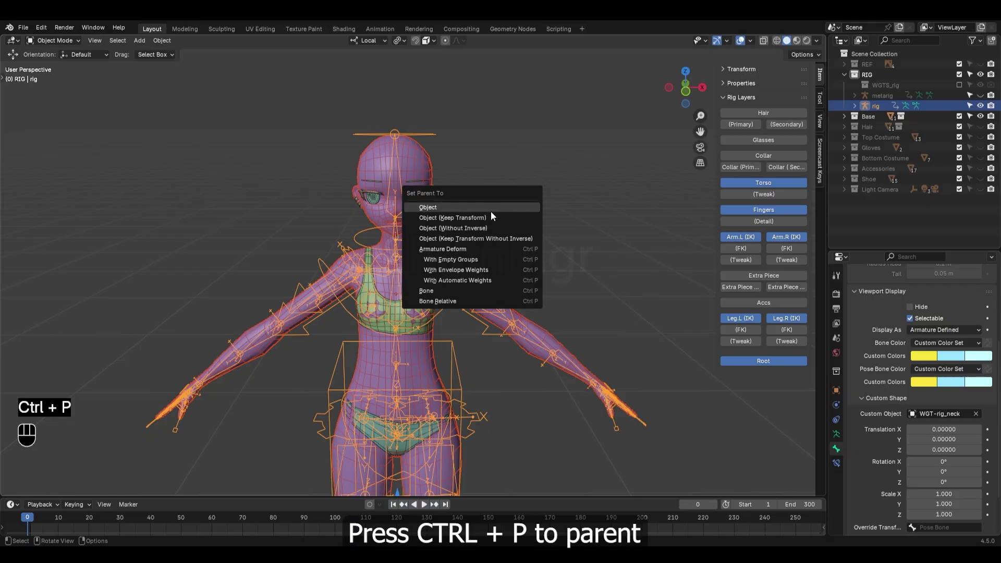
{"action": "left_click", "coordinate": [473, 280]}
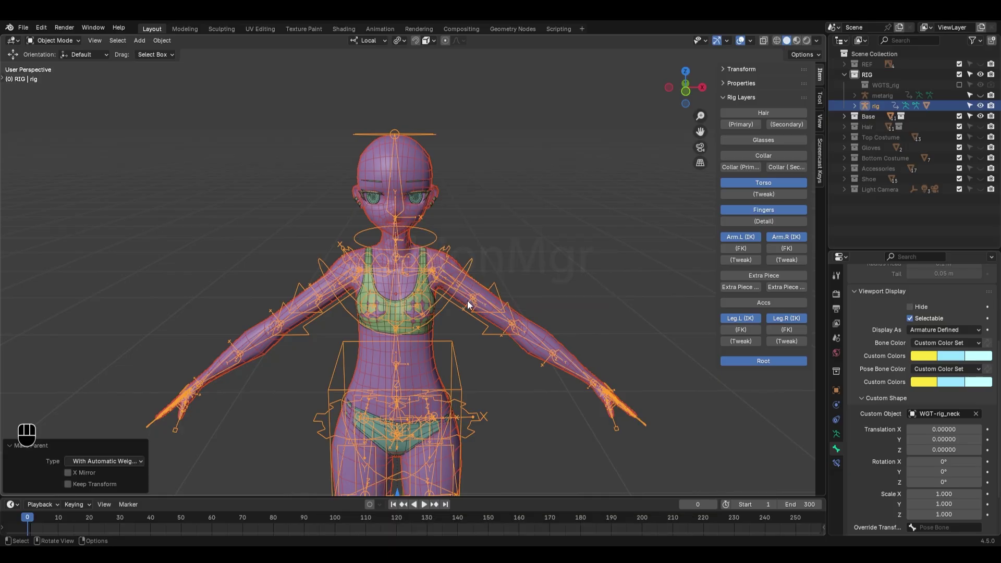
Step: Hide the Silver Wolf Undies Top and Silver Wolf Undies Lower meshes
{"action": "scroll", "coordinate": [468, 302], "scroll_direction": "up", "scroll_amount": 2}
{"action": "scroll", "coordinate": [467, 302], "scroll_direction": "up", "scroll_amount": 2}
{"action": "middle_click_drag", "start_coordinate": [450, 305], "coordinate": [433, 310]}
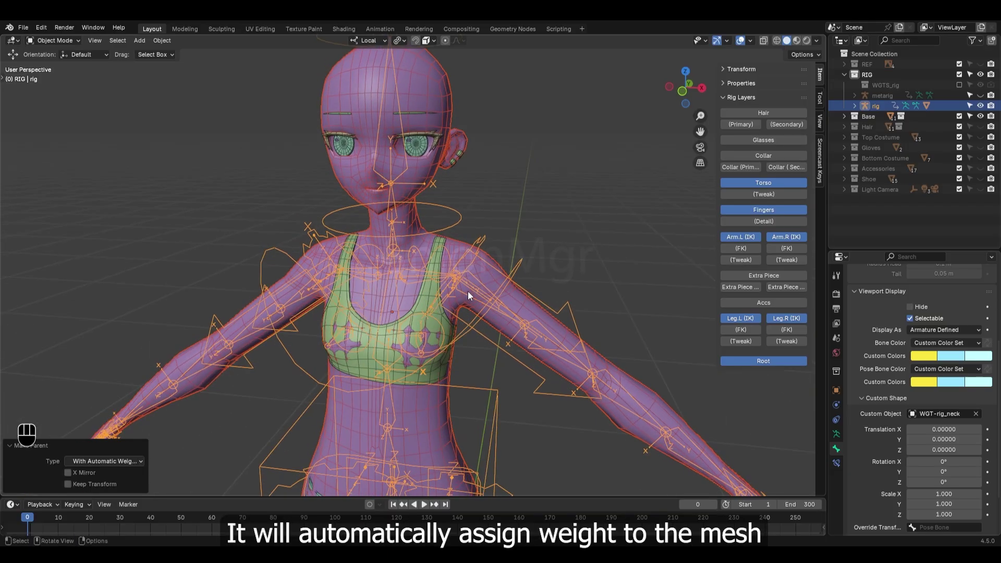
{"action": "left_click", "coordinate": [426, 292]}
{"action": "scroll", "coordinate": [425, 292], "scroll_direction": "down", "scroll_amount": 2}
{"action": "middle_click_drag", "start_coordinate": [430, 483], "coordinate": [435, 333], "text": "shift"}
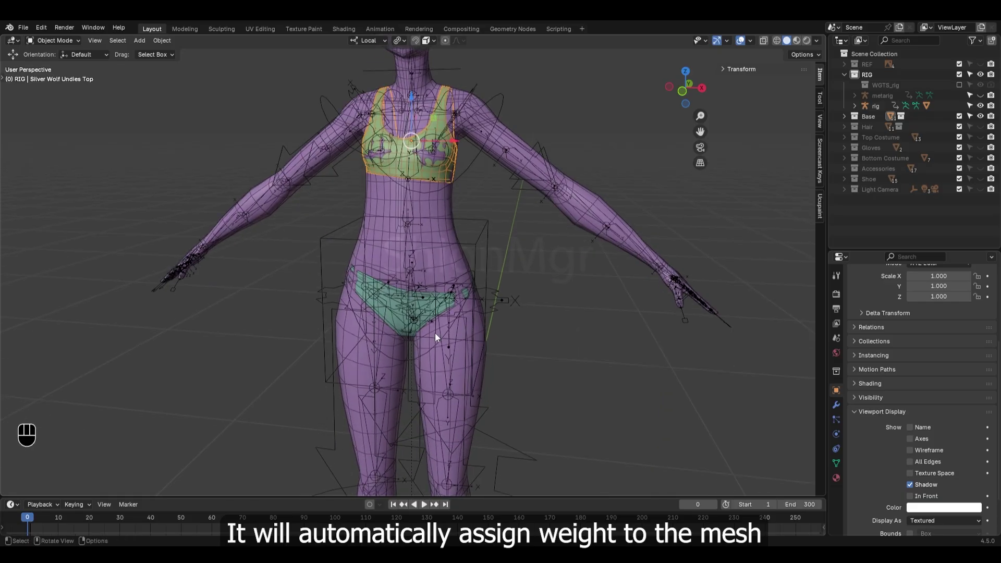
{"action": "scroll", "coordinate": [435, 333], "scroll_direction": "up", "scroll_amount": 5}
{"action": "left_click", "coordinate": [336, 359], "text": "shift"}
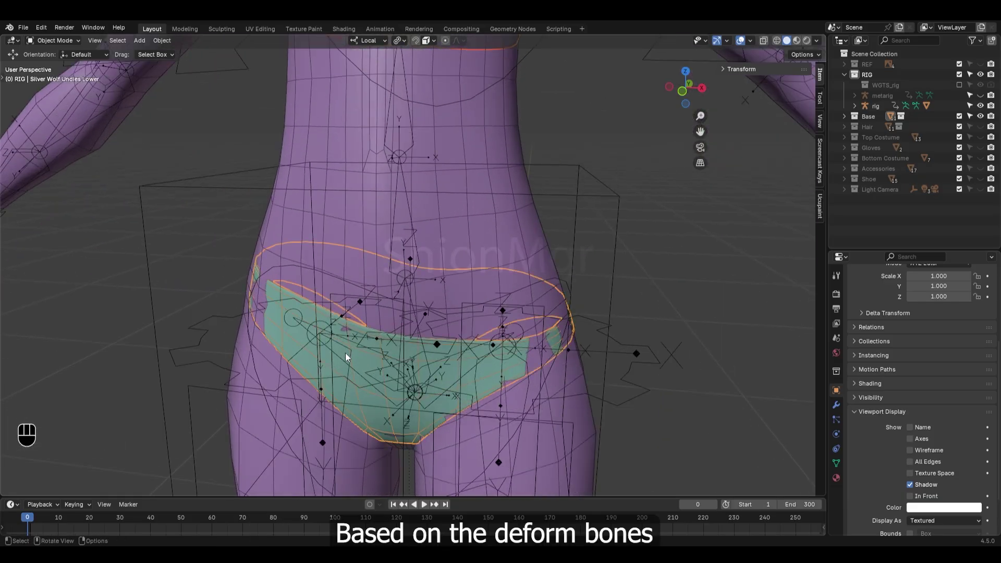
{"action": "scroll", "coordinate": [483, 305], "scroll_direction": "down", "scroll_amount": 2}
{"action": "key", "text": "h"}
{"action": "scroll", "coordinate": [482, 305], "scroll_direction": "down", "scroll_amount": 3}
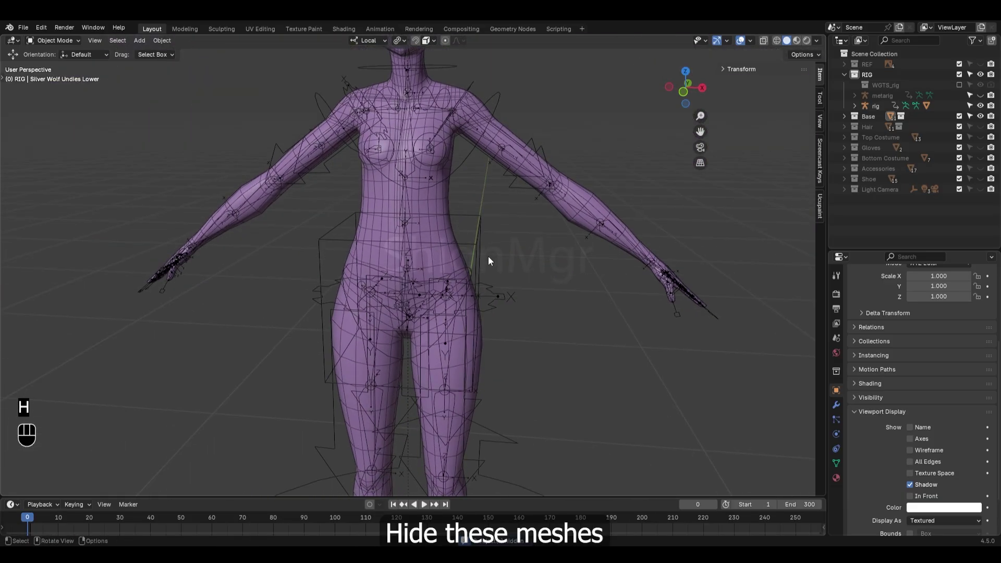
Step: Select the Silver Wolf Base mesh and move its Armature modifier above the Subdivision modifier
{"action": "left_click", "coordinate": [477, 215]}
{"action": "middle_click_drag", "start_coordinate": [478, 215], "coordinate": [488, 243]}
{"action": "scroll", "coordinate": [488, 243], "scroll_direction": "up", "scroll_amount": 1}
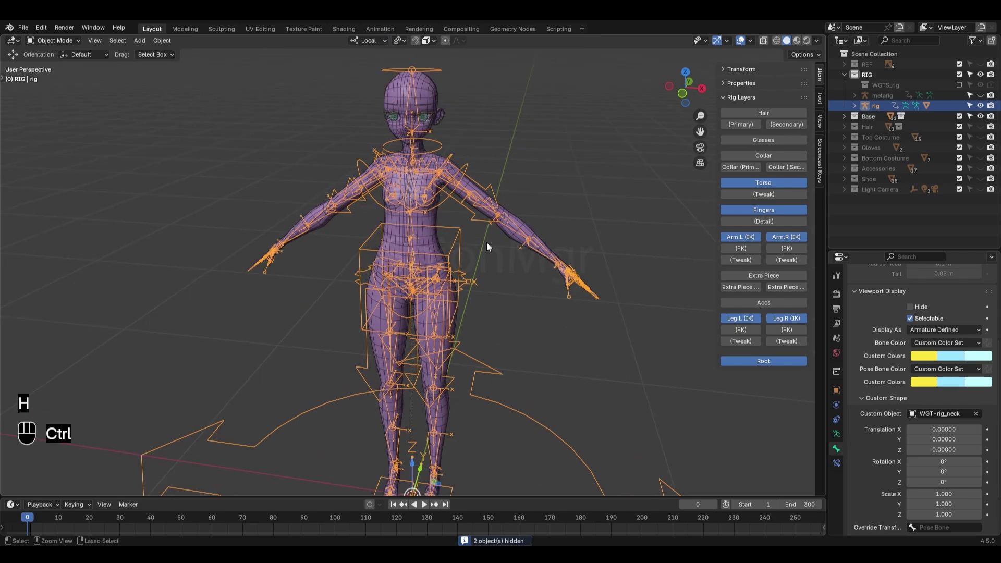
{"action": "left_click", "coordinate": [435, 94]}
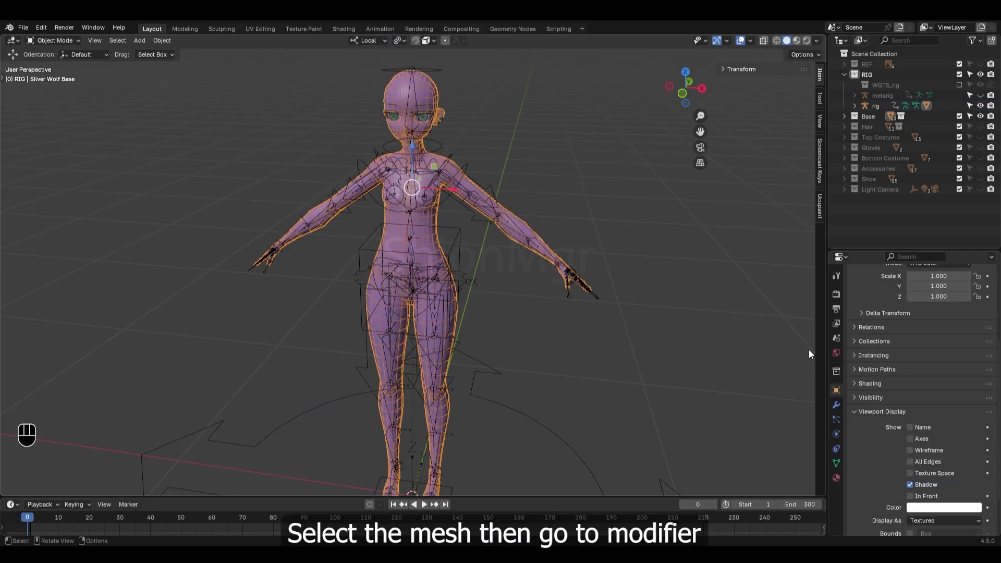
{"action": "left_click", "coordinate": [837, 406]}
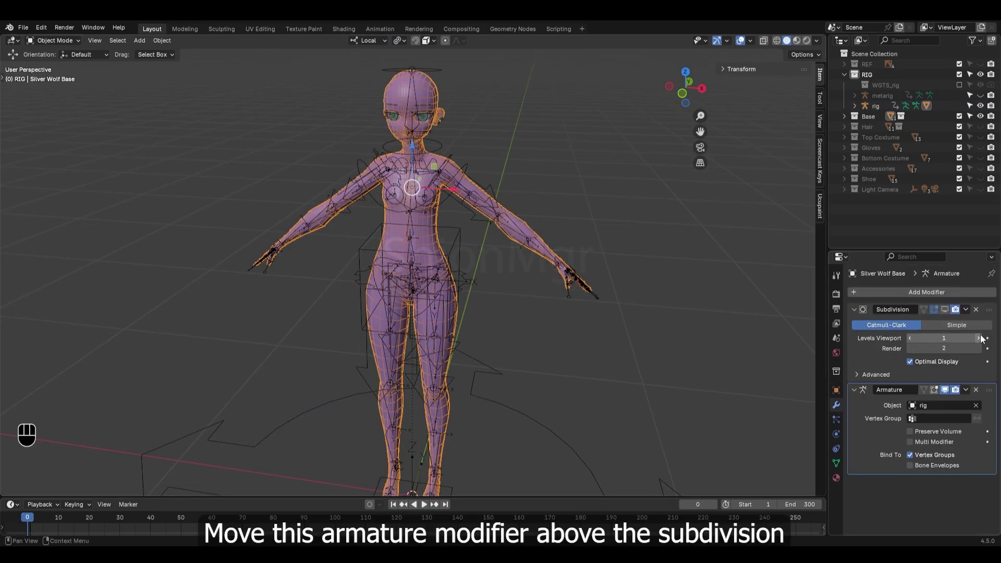
{"action": "left_click_drag", "start_coordinate": [990, 391], "coordinate": [971, 317]}
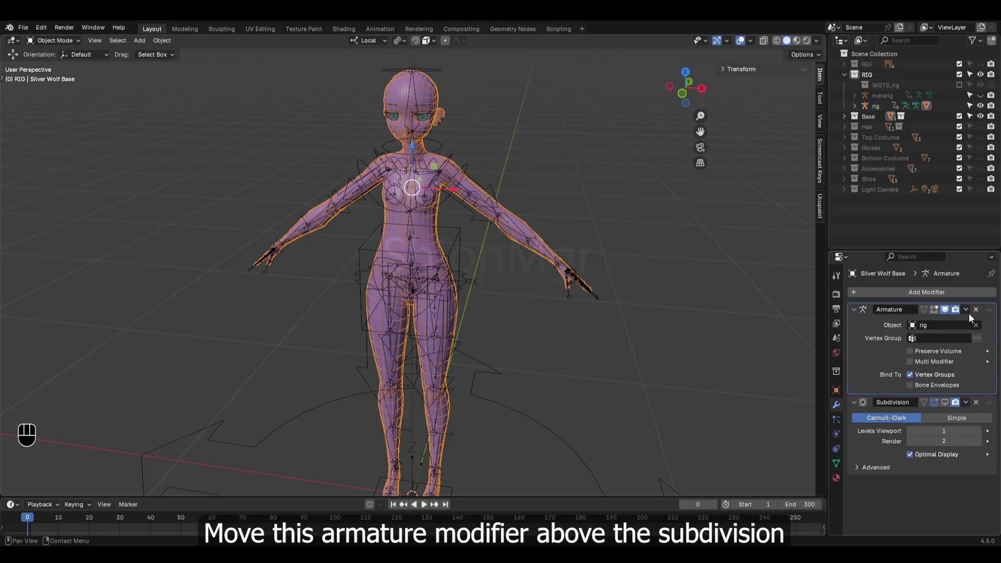
Step: Enlarge the Silver Wolf Base mesh's vertex group list and examine the groups from beginning to end
{"action": "scroll", "coordinate": [432, 316], "scroll_direction": "up", "scroll_amount": 5}
{"action": "middle_click_drag", "start_coordinate": [431, 158], "coordinate": [439, 309], "text": "shift"}
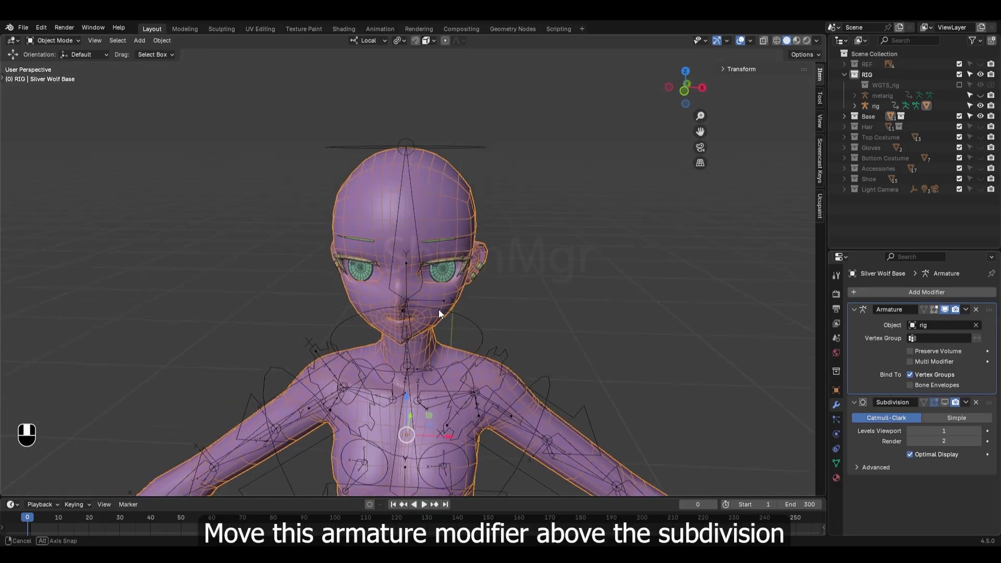
{"action": "scroll", "coordinate": [453, 327], "scroll_direction": "down", "scroll_amount": 2}
{"action": "scroll", "coordinate": [432, 209], "scroll_direction": "down", "scroll_amount": 4}
{"action": "left_click", "coordinate": [468, 252]}
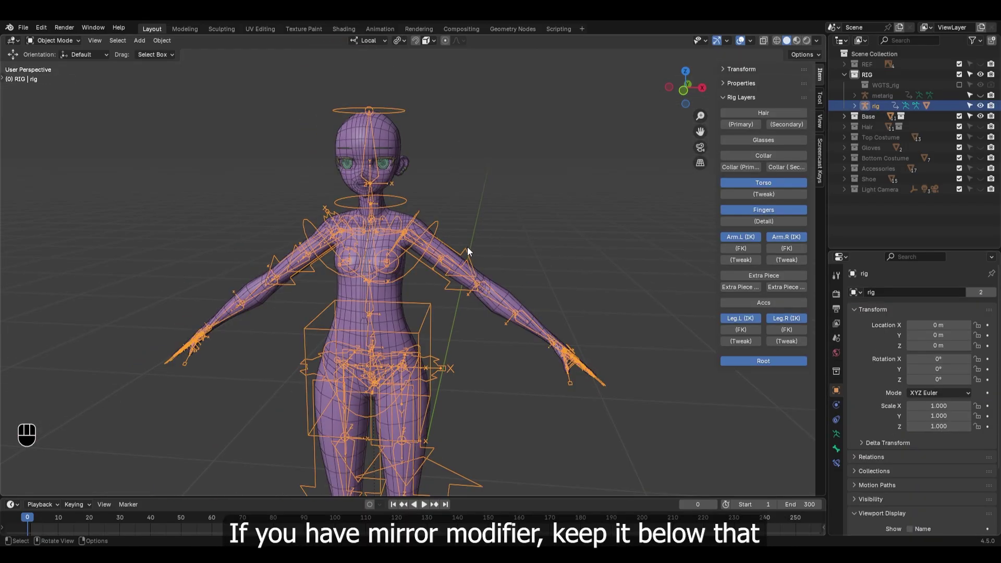
{"action": "left_click", "coordinate": [394, 147]}
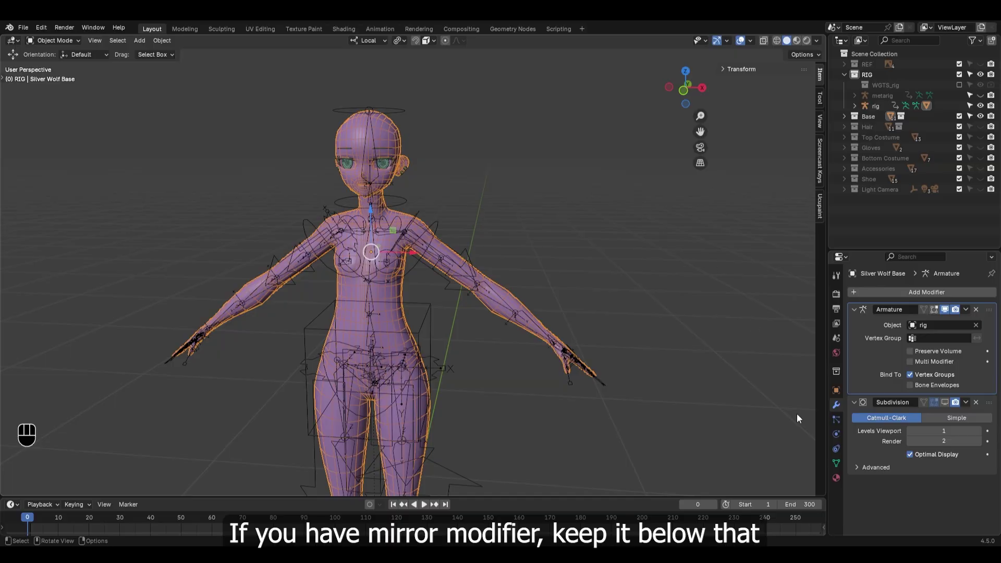
{"action": "left_click", "coordinate": [836, 465]}
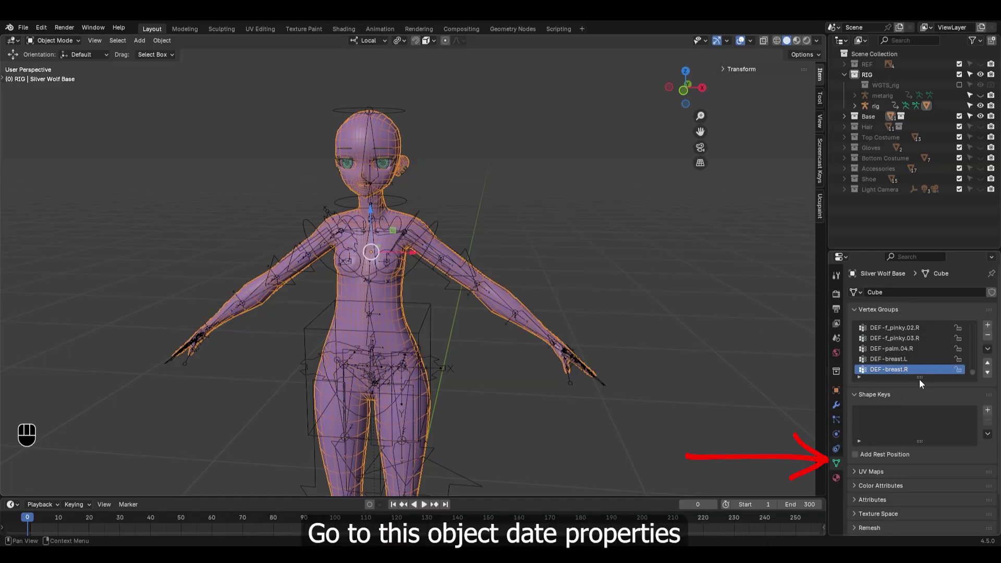
{"action": "left_click_drag", "start_coordinate": [919, 375], "coordinate": [919, 450]}
{"action": "scroll", "coordinate": [887, 367], "scroll_direction": "up", "scroll_amount": 10}
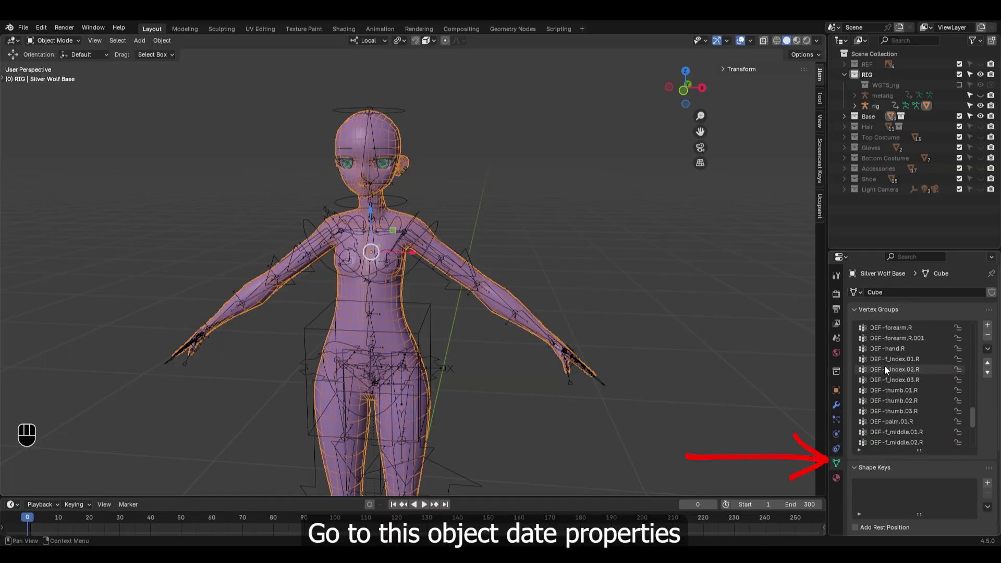
{"action": "scroll", "coordinate": [890, 359], "scroll_direction": "up", "scroll_amount": 10}
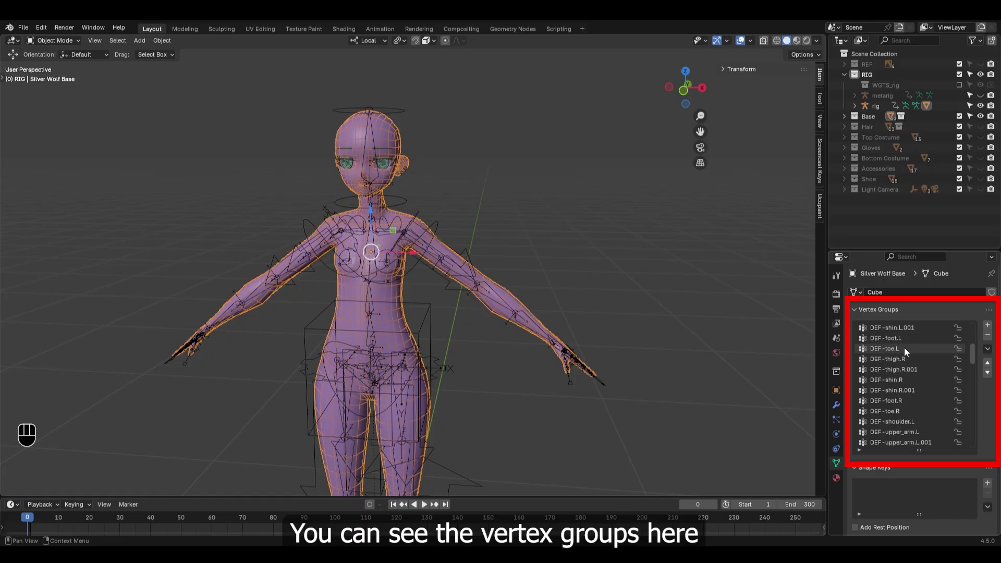
{"action": "left_click_drag", "start_coordinate": [973, 345], "coordinate": [971, 322]}
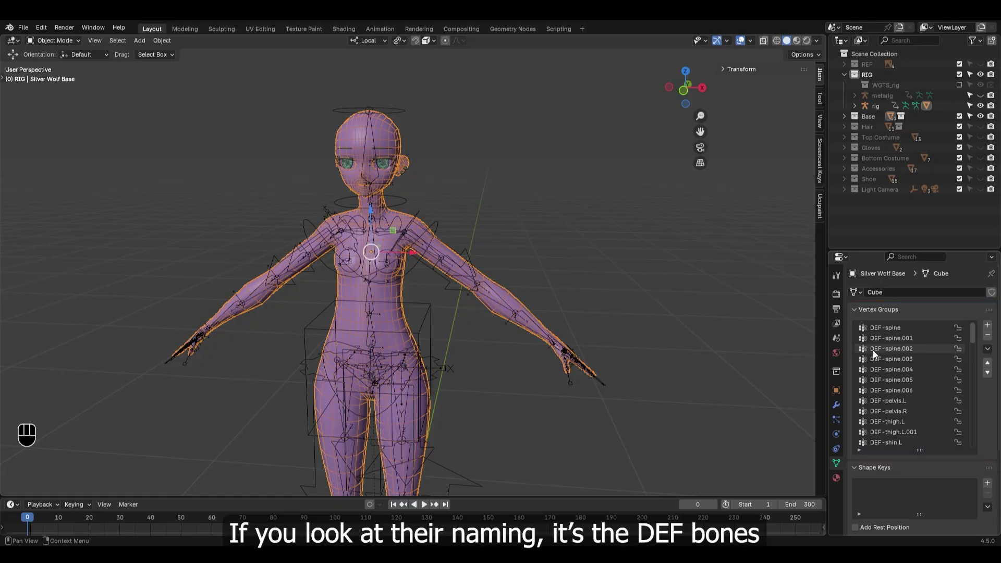
{"action": "scroll", "coordinate": [874, 427], "scroll_direction": "down", "scroll_amount": 14}
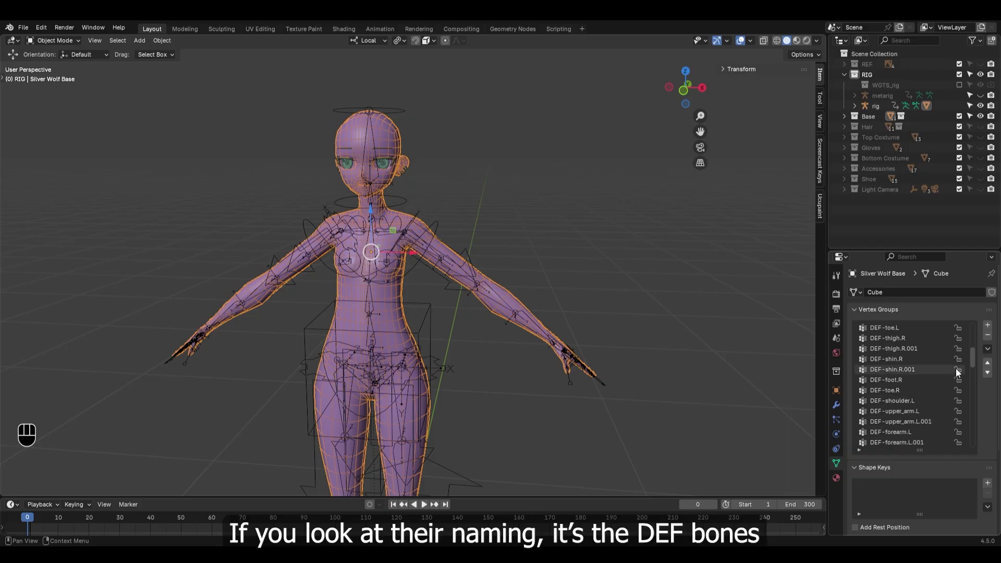
{"action": "left_click_drag", "start_coordinate": [972, 357], "coordinate": [974, 451]}
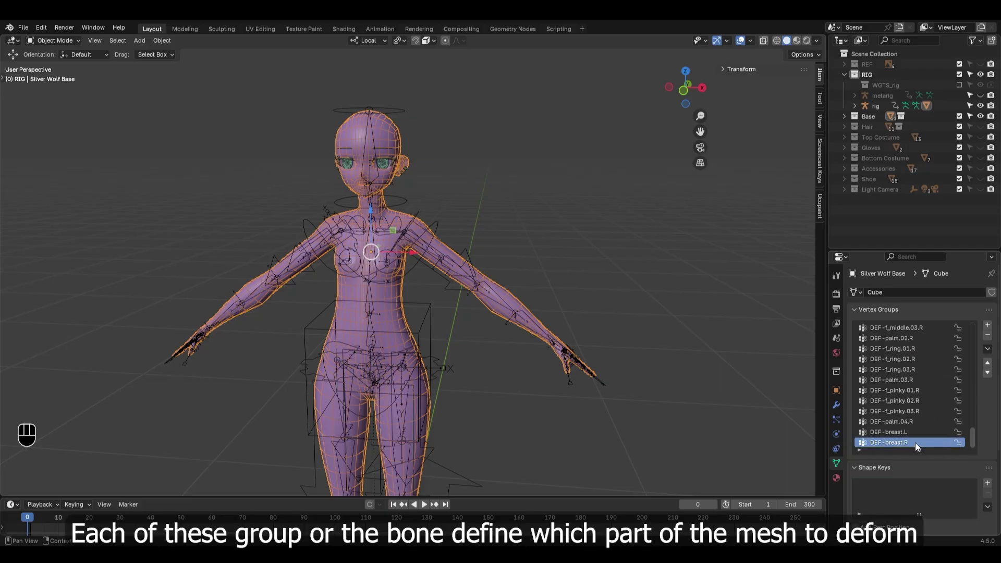
Step: Select the rig, switch it to Pose Mode and deselect all bones
{"action": "scroll", "coordinate": [505, 274], "scroll_direction": "up", "scroll_amount": 3}
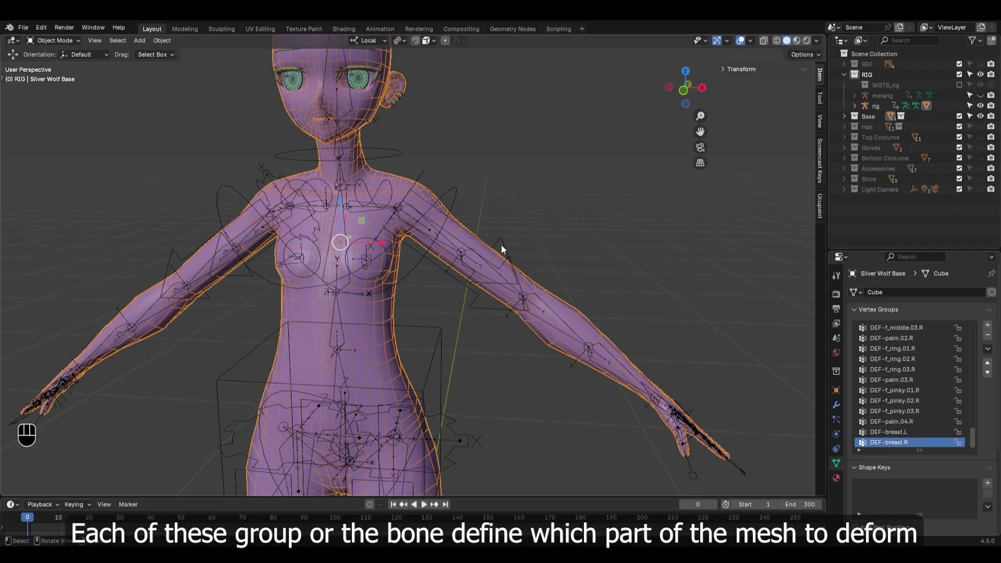
{"action": "left_click", "coordinate": [502, 245]}
{"action": "scroll", "coordinate": [502, 246], "scroll_direction": "down", "scroll_amount": 3}
{"action": "key", "text": "ctrl+Tab"}
{"action": "middle_click_drag", "start_coordinate": [568, 353], "coordinate": [537, 386]}
{"action": "key", "text": "alt+a"}
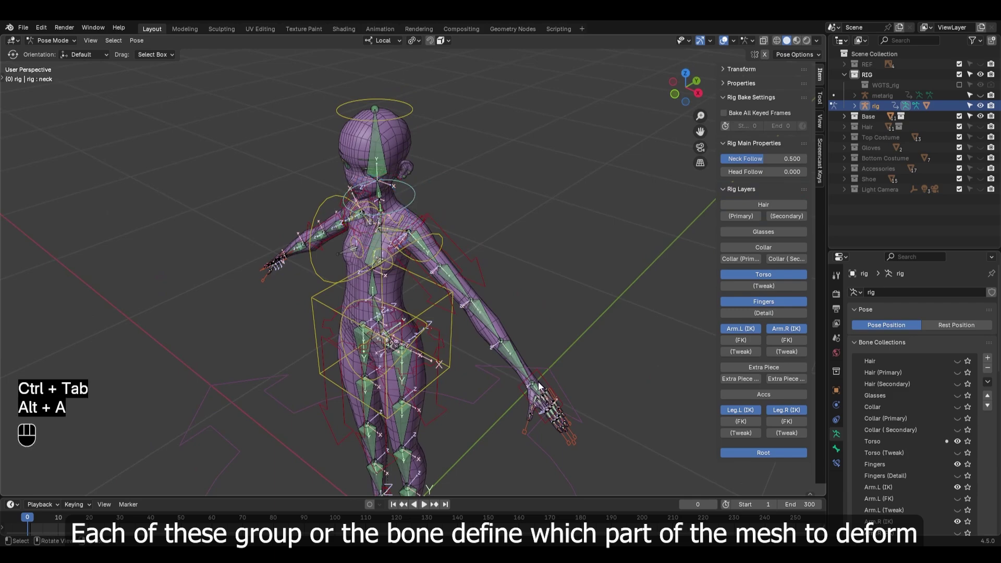
Step: Try moving the left and right hand IK controls to test how the arms deform
{"action": "left_click", "coordinate": [540, 373]}
{"action": "key", "text": "g"}
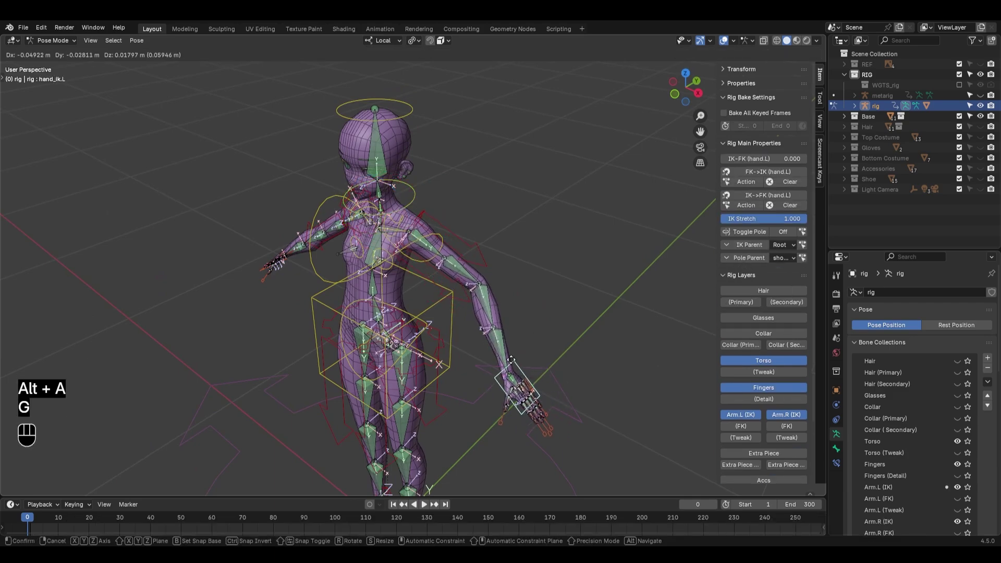
{"action": "right_click", "coordinate": [494, 340]}
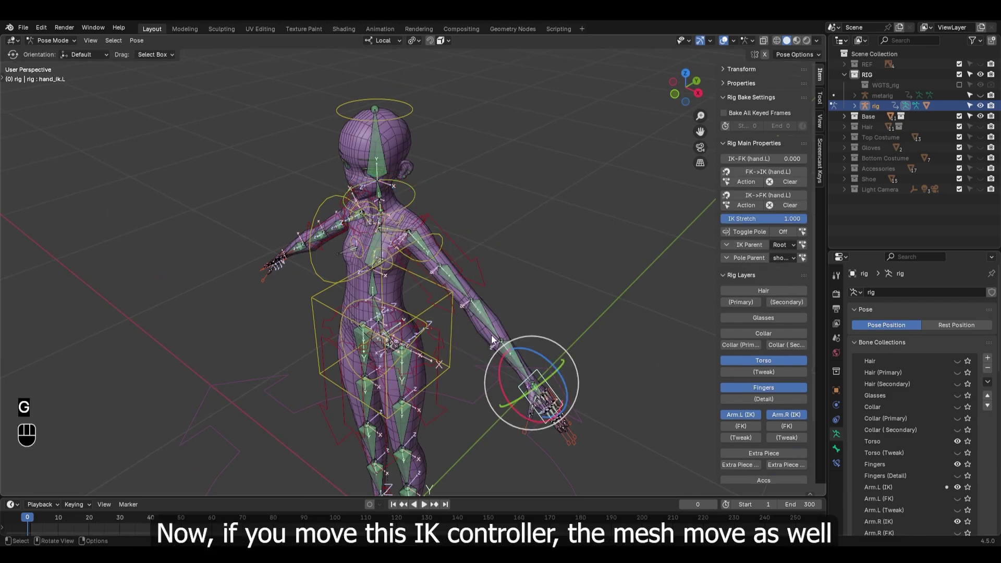
{"action": "middle_click_drag", "start_coordinate": [530, 353], "coordinate": [261, 339]}
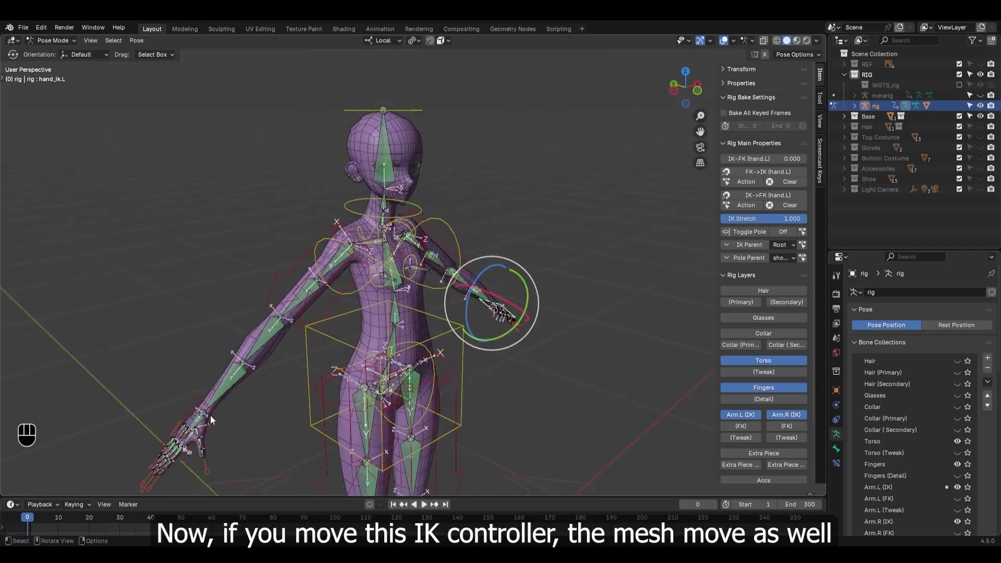
{"action": "left_click", "coordinate": [211, 415]}
{"action": "key", "text": "g"}
{"action": "right_click", "coordinate": [277, 354]}
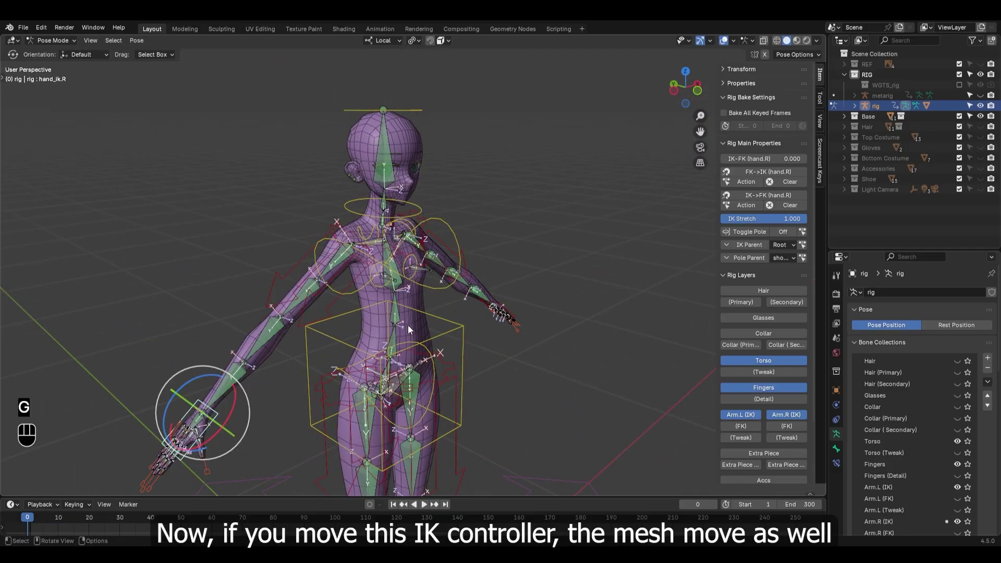
Step: Try moving the left foot IK control to test how the leg deforms
{"action": "middle_click_drag", "start_coordinate": [408, 324], "coordinate": [373, 318]}
{"action": "scroll", "coordinate": [436, 423], "scroll_direction": "down", "scroll_amount": 1}
{"action": "middle_click_drag", "start_coordinate": [437, 423], "coordinate": [476, 290], "text": "shift"}
{"action": "left_click", "coordinate": [468, 343]}
{"action": "key", "text": "g"}
{"action": "left_click", "coordinate": [509, 226]}
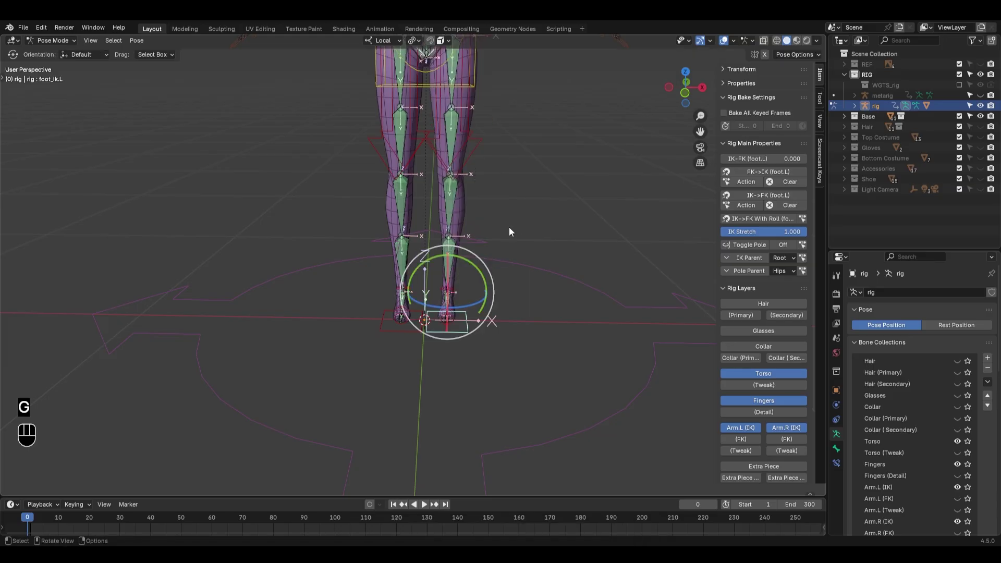
{"action": "scroll", "coordinate": [509, 227], "scroll_direction": "down", "scroll_amount": 5}
{"action": "key", "text": "g"}
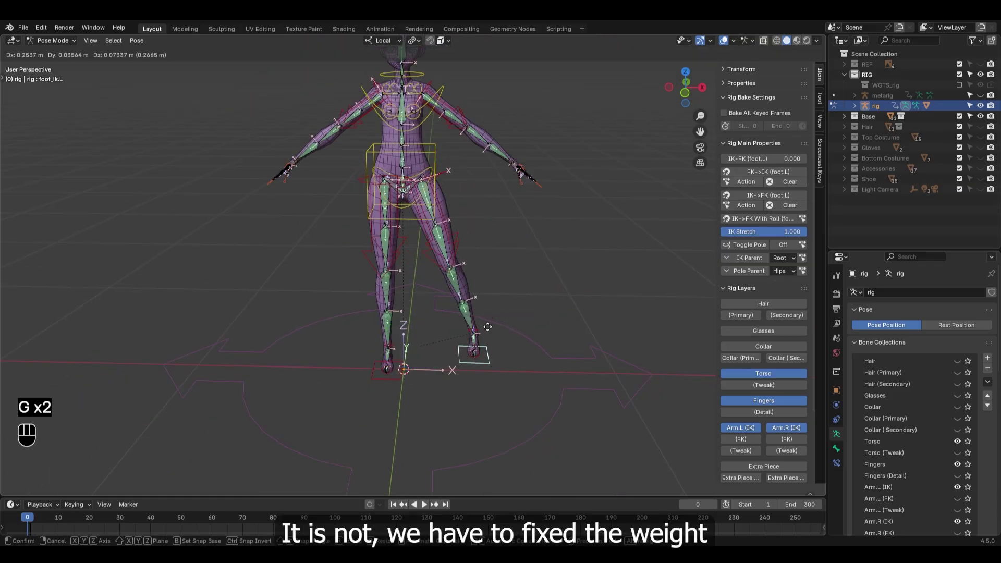
{"action": "right_click", "coordinate": [527, 272]}
Step: Try moving the right foot IK control to test the deformation of that leg
{"action": "scroll", "coordinate": [343, 430], "scroll_direction": "up", "scroll_amount": 4}
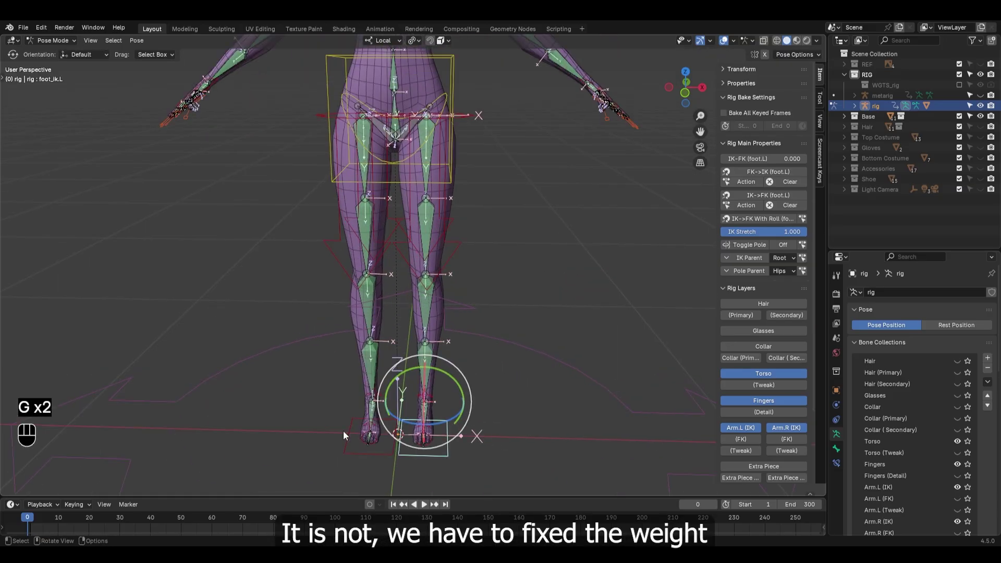
{"action": "left_click", "coordinate": [359, 433]}
{"action": "key", "text": "g"}
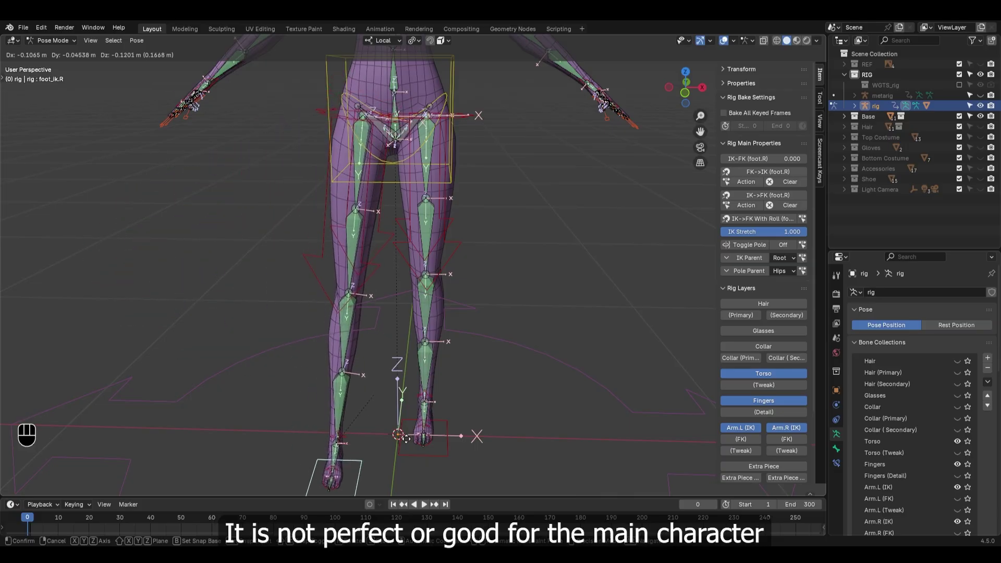
{"action": "right_click", "coordinate": [434, 365]}
Step: Try rotating the chest control to test how the torso and head follow the rig
{"action": "middle_click_drag", "start_coordinate": [434, 364], "coordinate": [478, 280]}
{"action": "middle_click_drag", "start_coordinate": [459, 179], "coordinate": [443, 369], "text": "shift"}
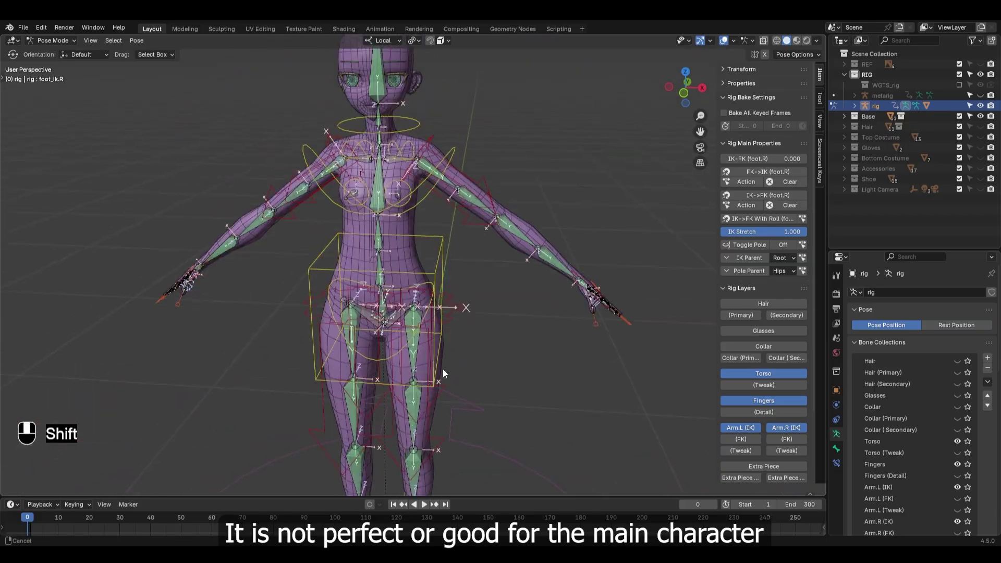
{"action": "mouse_move", "coordinate": [443, 303]}
{"action": "middle_mouse_down", "text": "shift"}
{"action": "mouse_move", "coordinate": [448, 368]}
{"action": "mouse_move", "coordinate": [453, 308]}
{"action": "middle_mouse_up", "text": "shift"}
{"action": "scroll", "coordinate": [448, 360], "scroll_direction": "up", "scroll_amount": 1}
{"action": "left_click", "coordinate": [436, 259]}
{"action": "scroll", "coordinate": [448, 265], "scroll_direction": "up", "scroll_amount": 2}
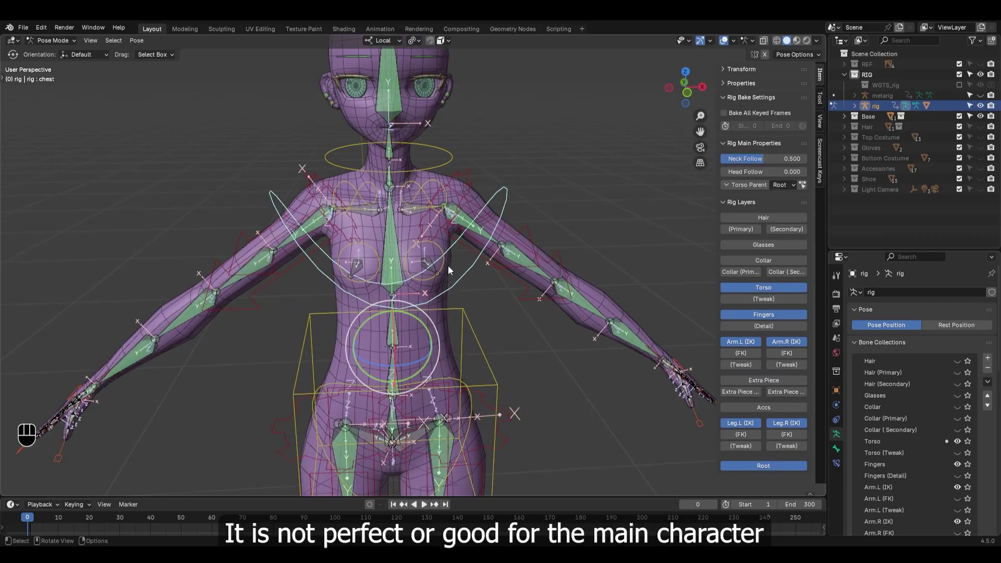
{"action": "key", "text": "r"}
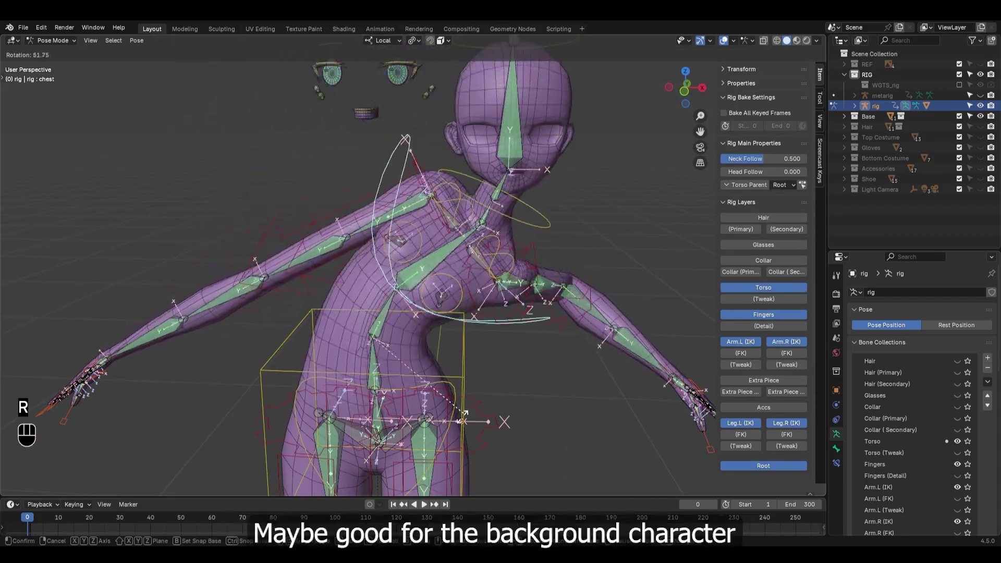
{"action": "right_click", "coordinate": [484, 422]}
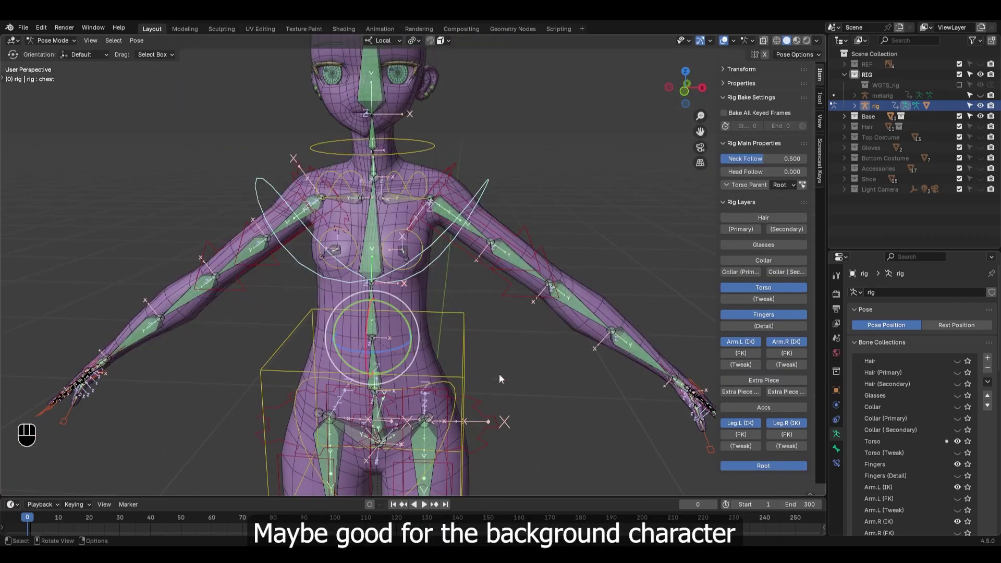
Step: Set IK-FK to 1.000 on both the left and right hand IK controls
{"action": "scroll", "coordinate": [514, 305], "scroll_direction": "up", "scroll_amount": 3}
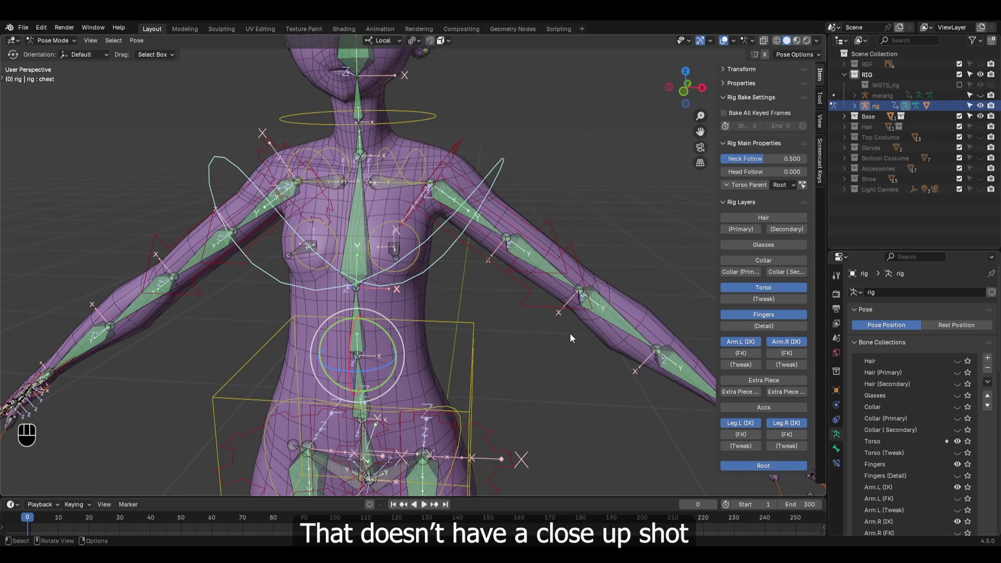
{"action": "middle_click_drag", "start_coordinate": [570, 333], "coordinate": [535, 319]}
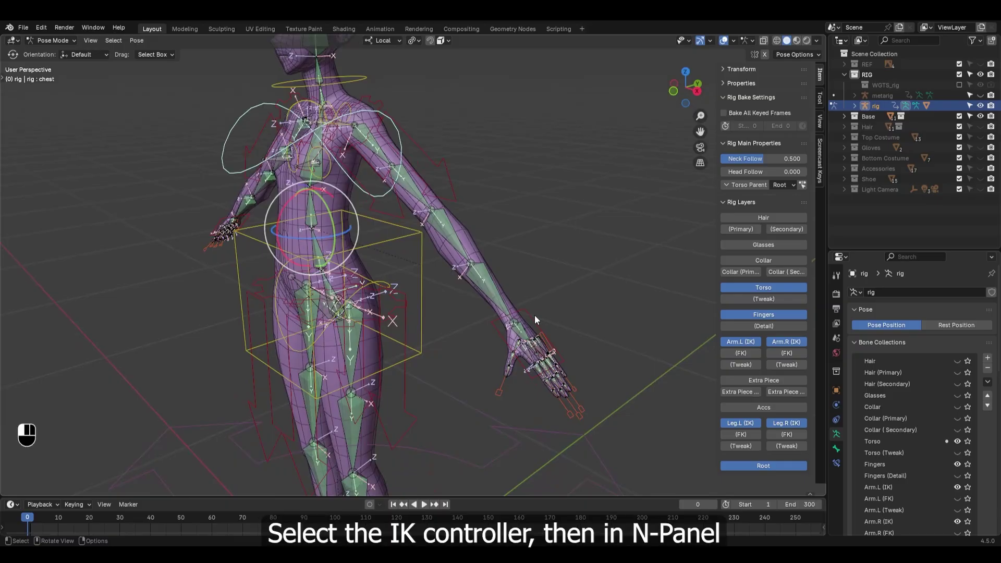
{"action": "left_click", "coordinate": [534, 315]}
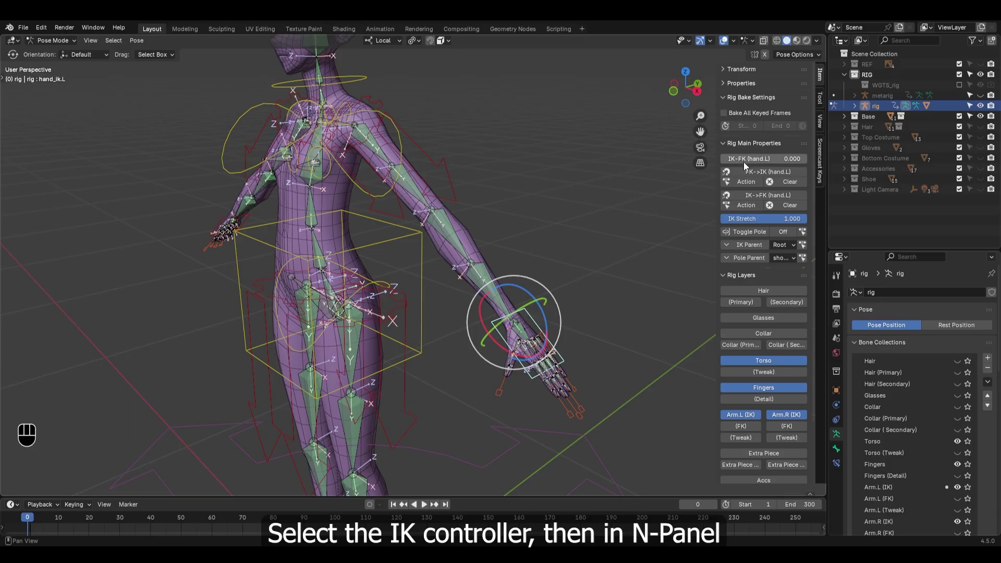
{"action": "left_click_drag", "start_coordinate": [734, 157], "coordinate": [808, 158]}
{"action": "scroll", "coordinate": [425, 225], "scroll_direction": "down", "scroll_amount": 2}
{"action": "middle_click_drag", "start_coordinate": [308, 219], "coordinate": [417, 216]}
{"action": "left_click", "coordinate": [324, 355]}
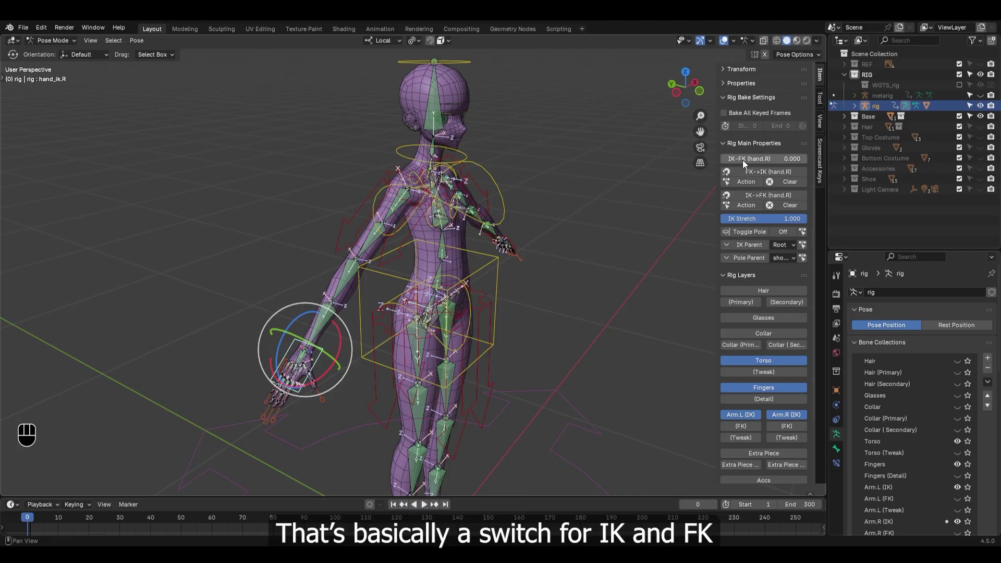
{"action": "left_click_drag", "start_coordinate": [742, 160], "coordinate": [808, 159]}
Step: Show the FK layers of both arms and hide the Arm.L (IK) and Arm.R (IK) layers
{"action": "scroll", "coordinate": [764, 411], "scroll_direction": "down", "scroll_amount": 3}
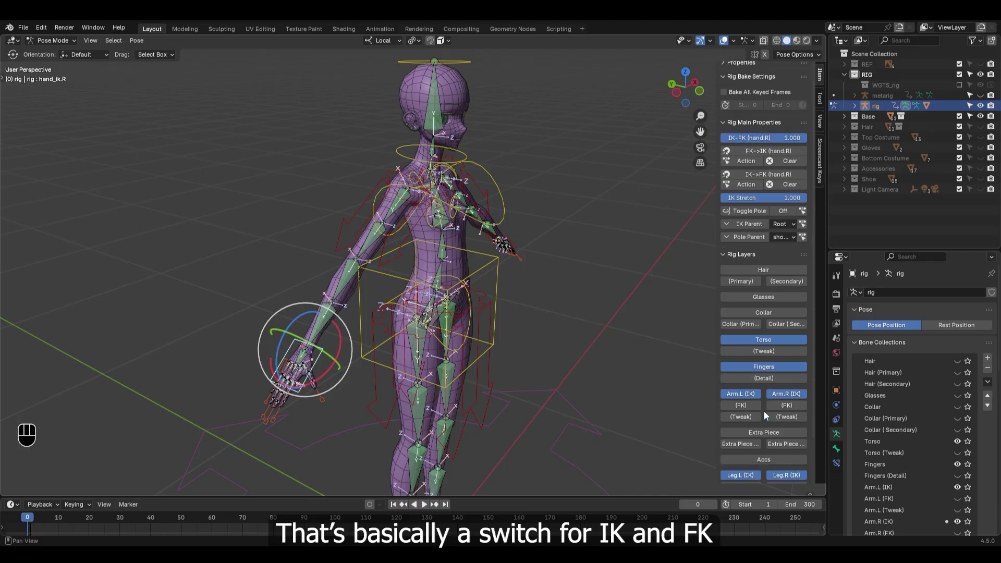
{"action": "left_click", "coordinate": [751, 362]}
{"action": "left_click", "coordinate": [785, 363]}
{"action": "left_click", "coordinate": [743, 352]}
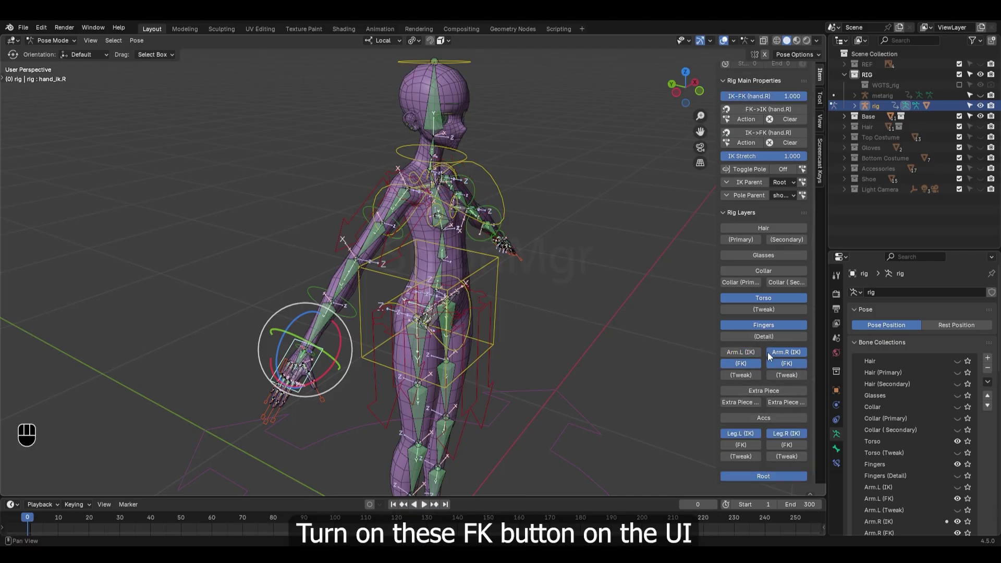
{"action": "left_click", "coordinate": [782, 352]}
Step: Try rotating the forearm FK controls of the right and left arms to test how the forearms bend
{"action": "left_click", "coordinate": [319, 291]}
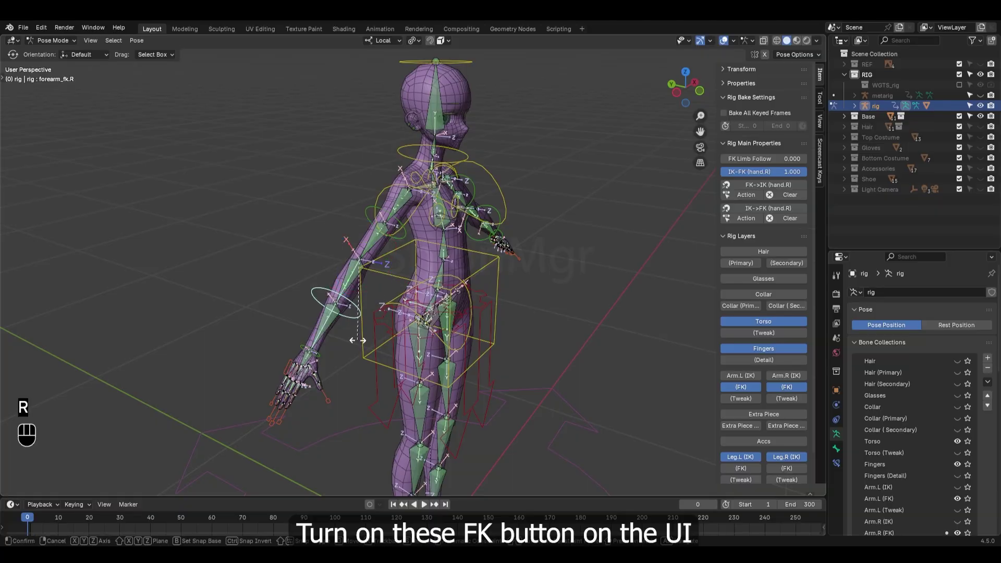
{"action": "key", "text": "r"}
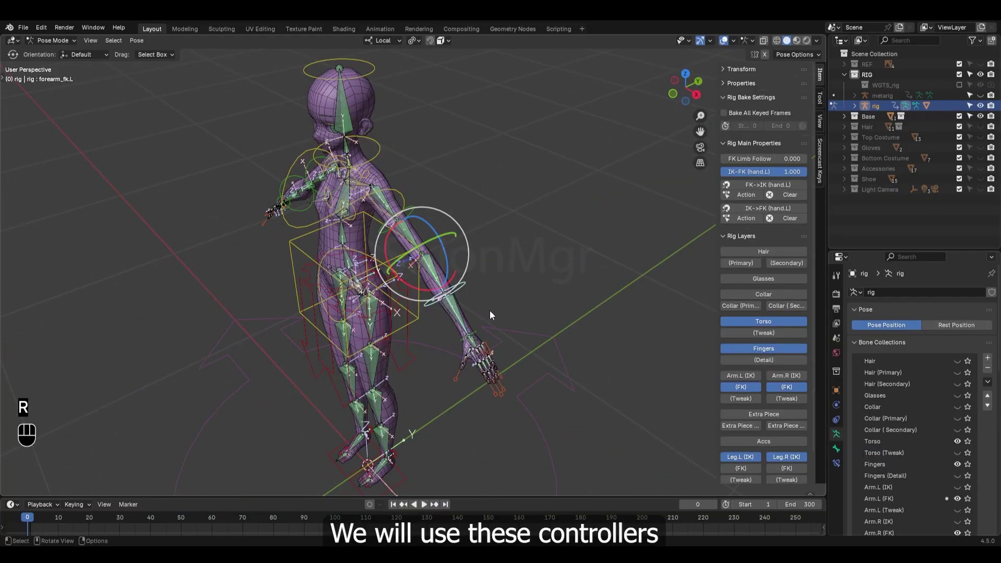
{"action": "key", "text": "r"}
{"action": "right_click", "coordinate": [387, 318]}
Step: Try rotating the left upper arm FK control to raise the arm
{"action": "middle_click_drag", "start_coordinate": [385, 208], "coordinate": [452, 175]}
{"action": "scroll", "coordinate": [452, 175], "scroll_direction": "up", "scroll_amount": 2}
{"action": "left_click", "coordinate": [452, 174]}
{"action": "middle_click_drag", "start_coordinate": [456, 216], "coordinate": [465, 227]}
{"action": "key", "text": "r"}
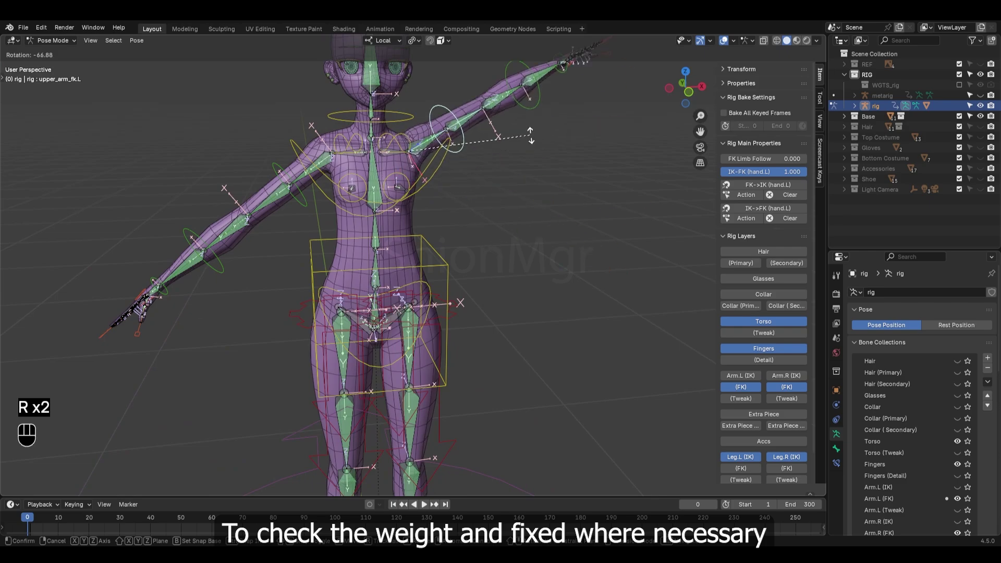
{"action": "right_click", "coordinate": [530, 135]}
Step: In front view, rotate the left upper arm FK control about -67°, inspect the shoulder joint closely and clear the rotation
{"action": "key", "text": "KP_1"}
{"action": "scroll", "coordinate": [489, 149], "scroll_direction": "up", "scroll_amount": 6}
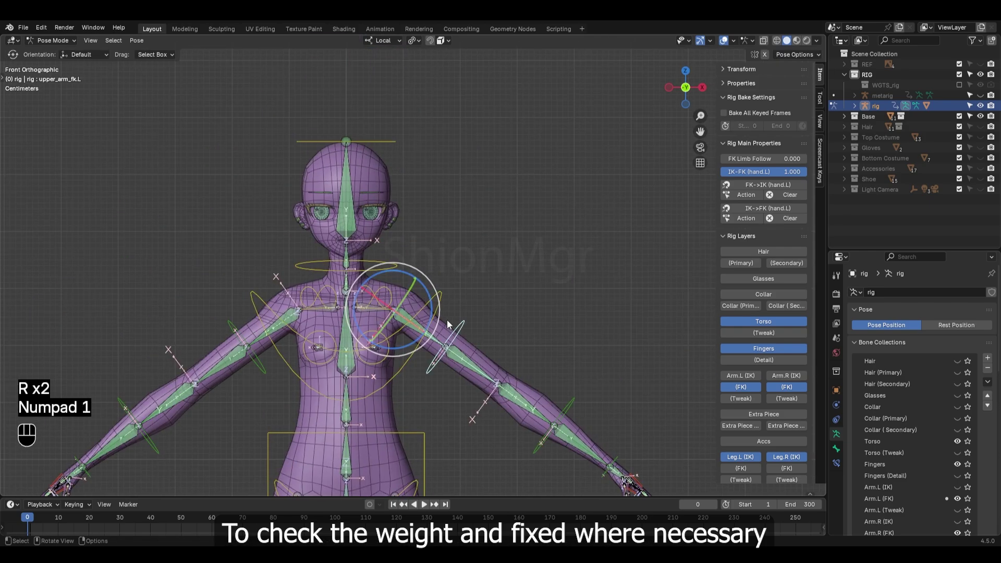
{"action": "middle_click_drag", "start_coordinate": [448, 376], "coordinate": [510, 338], "text": "shift"}
{"action": "key", "text": "r"}
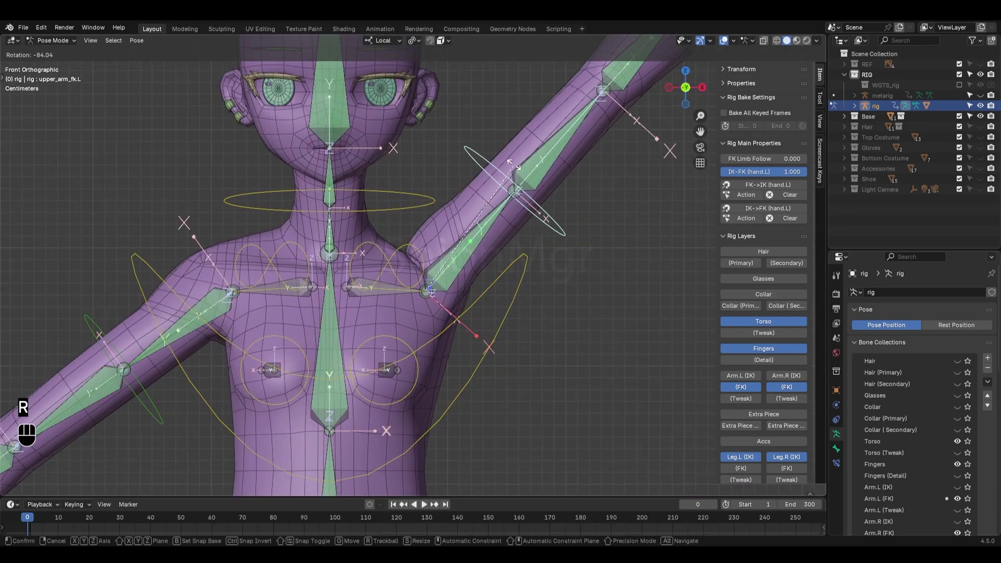
{"action": "left_click", "coordinate": [510, 231]}
{"action": "scroll", "coordinate": [510, 231], "scroll_direction": "up", "scroll_amount": 8}
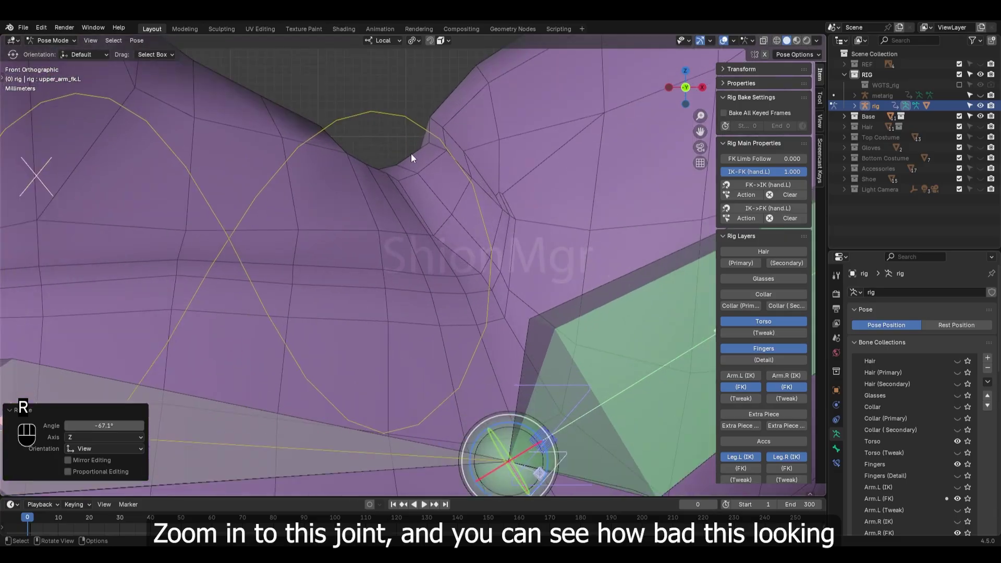
{"action": "scroll", "coordinate": [459, 224], "scroll_direction": "down", "scroll_amount": 8}
{"action": "key", "text": "alt+r"}
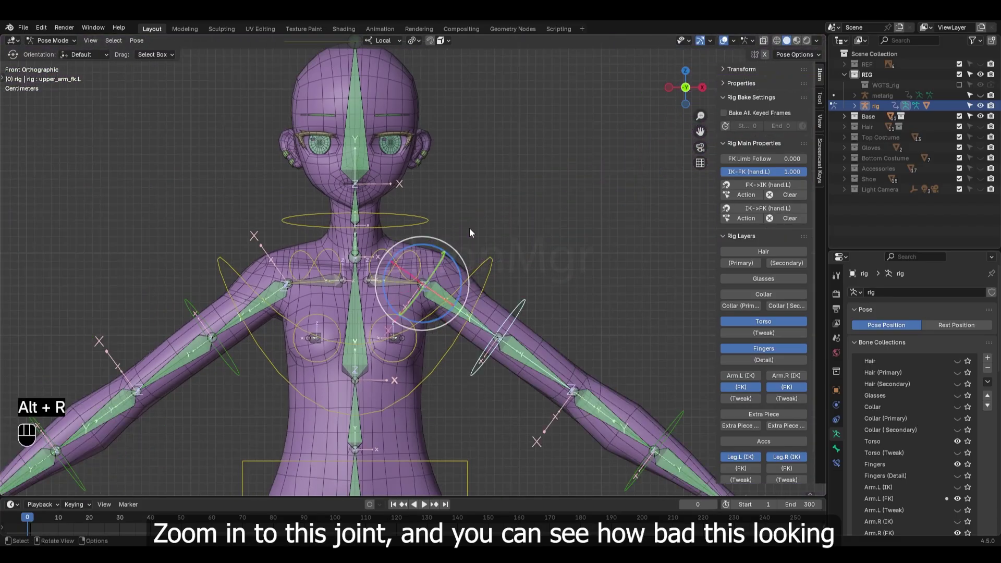
Step: Set IK-FK to 1.000 on both the left and right foot IK controls
{"action": "scroll", "coordinate": [470, 227], "scroll_direction": "down", "scroll_amount": 4}
{"action": "middle_click_drag", "start_coordinate": [445, 354], "coordinate": [458, 200], "text": "shift"}
{"action": "scroll", "coordinate": [469, 284], "scroll_direction": "up", "scroll_amount": 3}
{"action": "scroll", "coordinate": [477, 386], "scroll_direction": "down", "scroll_amount": 2}
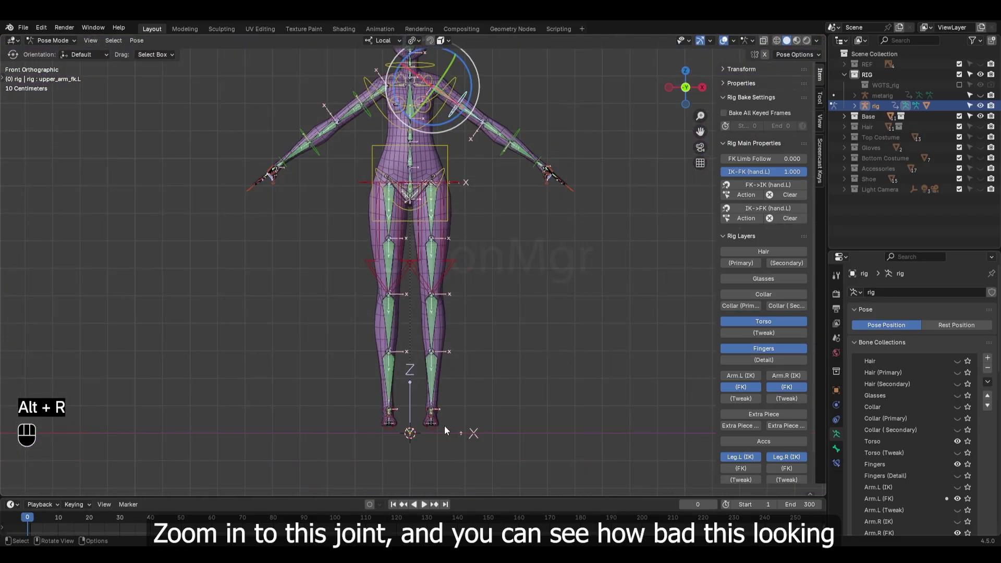
{"action": "middle_click_drag", "start_coordinate": [444, 426], "coordinate": [447, 434]}
{"action": "left_click", "coordinate": [427, 433]}
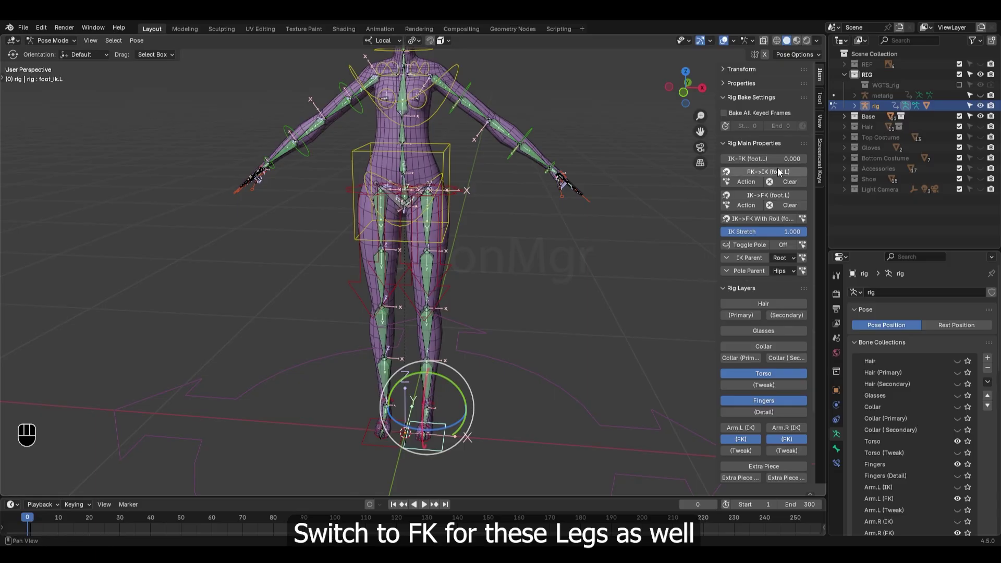
{"action": "left_click_drag", "start_coordinate": [742, 155], "coordinate": [803, 155]}
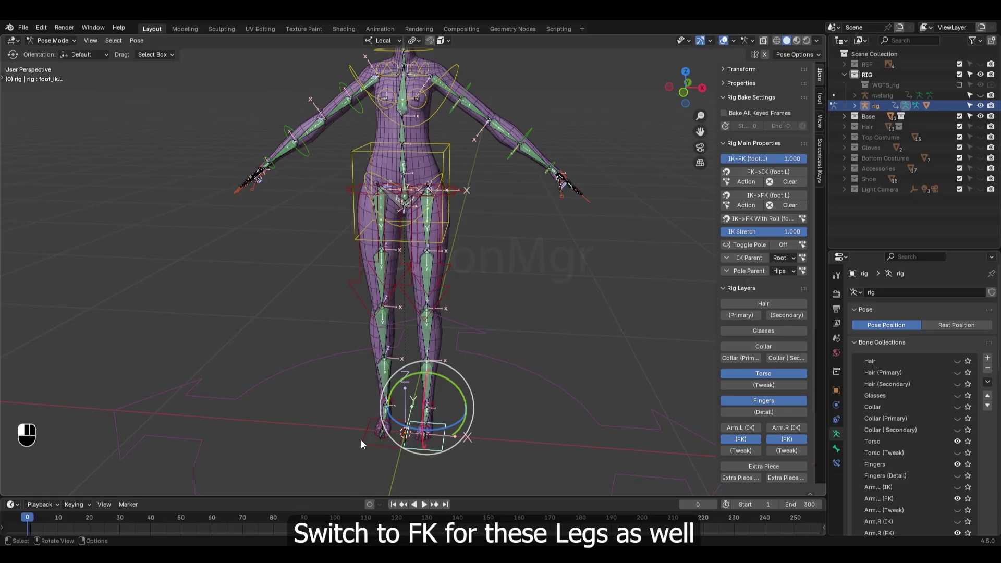
{"action": "left_click", "coordinate": [379, 432]}
{"action": "left_click_drag", "start_coordinate": [739, 159], "coordinate": [803, 159]}
Step: Show the FK layers of both legs and hide the Leg.L (IK), Leg.R (IK) and Root layers
{"action": "scroll", "coordinate": [777, 388], "scroll_direction": "down", "scroll_amount": 4}
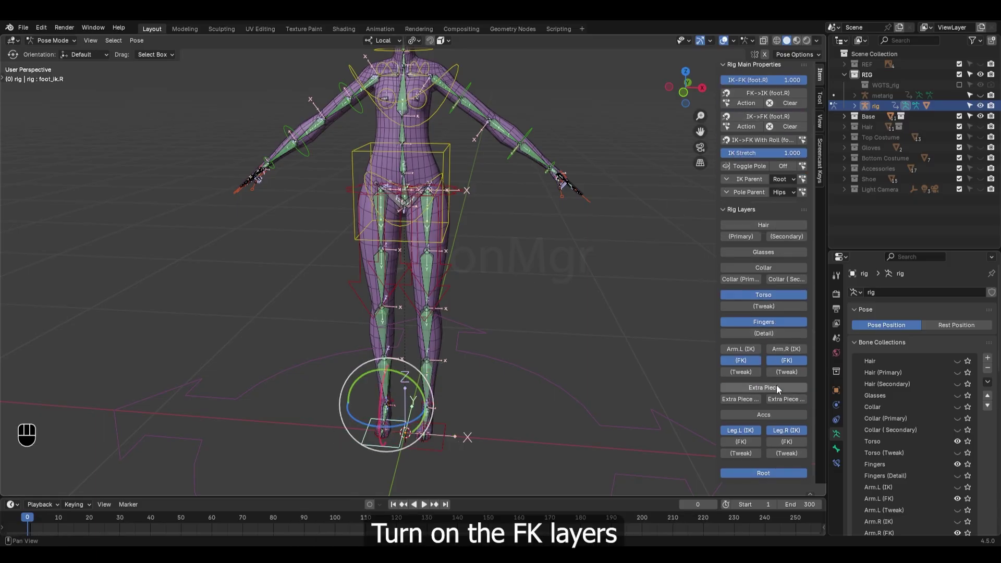
{"action": "left_click", "coordinate": [741, 442]}
{"action": "left_click", "coordinate": [787, 442]}
{"action": "left_click", "coordinate": [787, 430]}
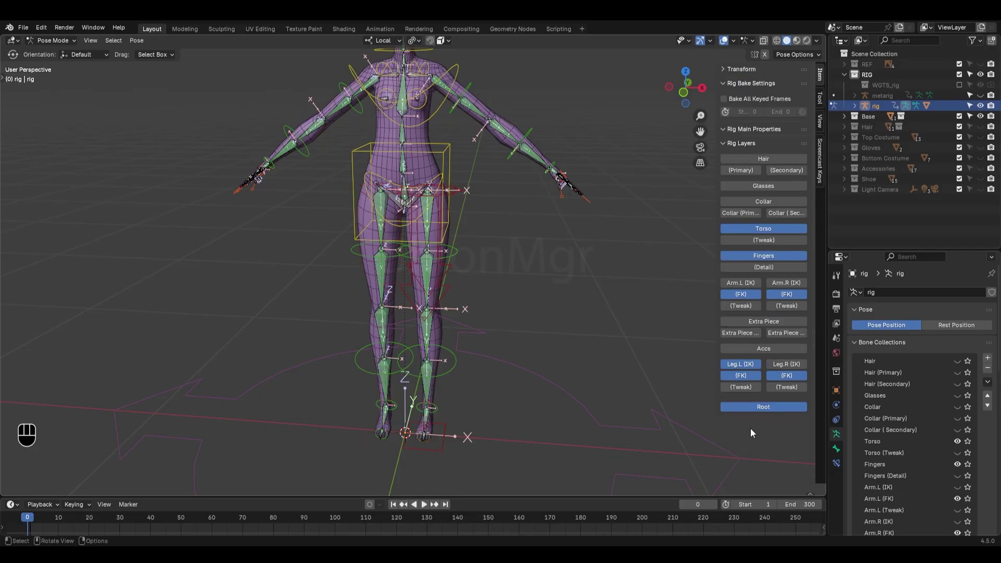
{"action": "left_click", "coordinate": [763, 407]}
{"action": "left_click", "coordinate": [740, 363]}
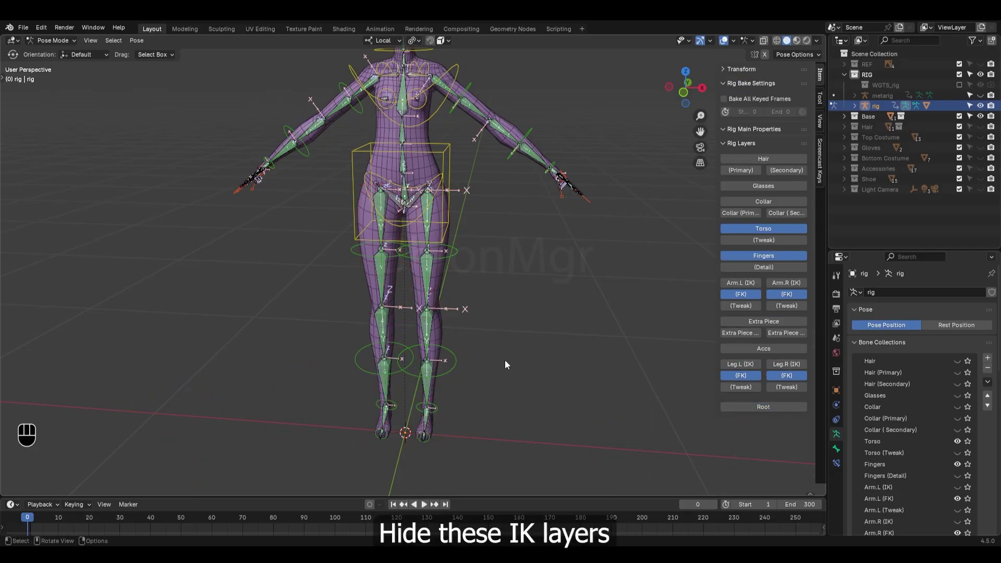
Step: In front view, rotate the left thigh FK control about -75° outward to test the hip deformation
{"action": "left_click", "coordinate": [459, 282]}
{"action": "key", "text": "KP_1"}
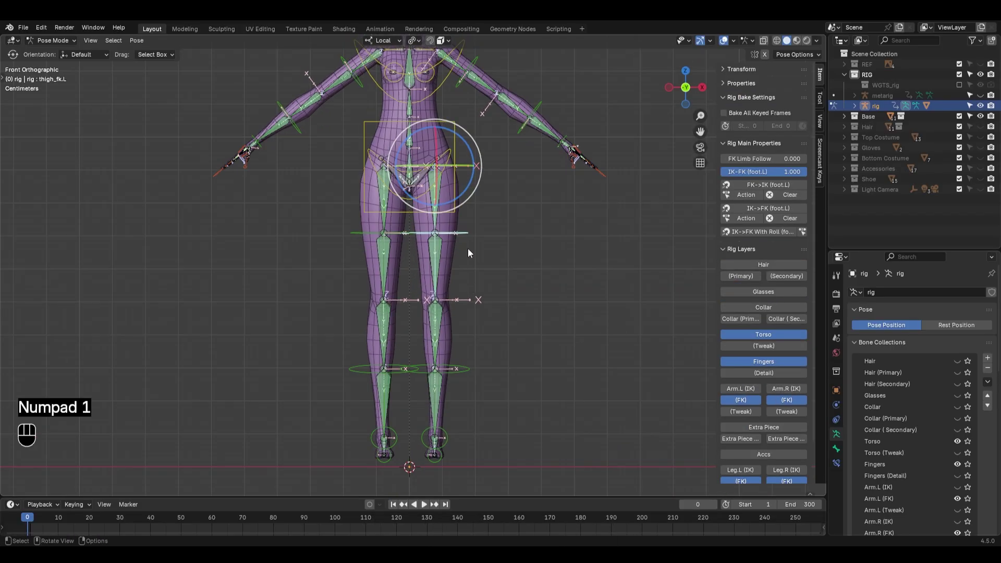
{"action": "scroll", "coordinate": [468, 247], "scroll_direction": "up", "scroll_amount": 2}
{"action": "middle_click_drag", "start_coordinate": [463, 180], "coordinate": [445, 315], "text": "shift"}
{"action": "scroll", "coordinate": [445, 329], "scroll_direction": "up", "scroll_amount": 4}
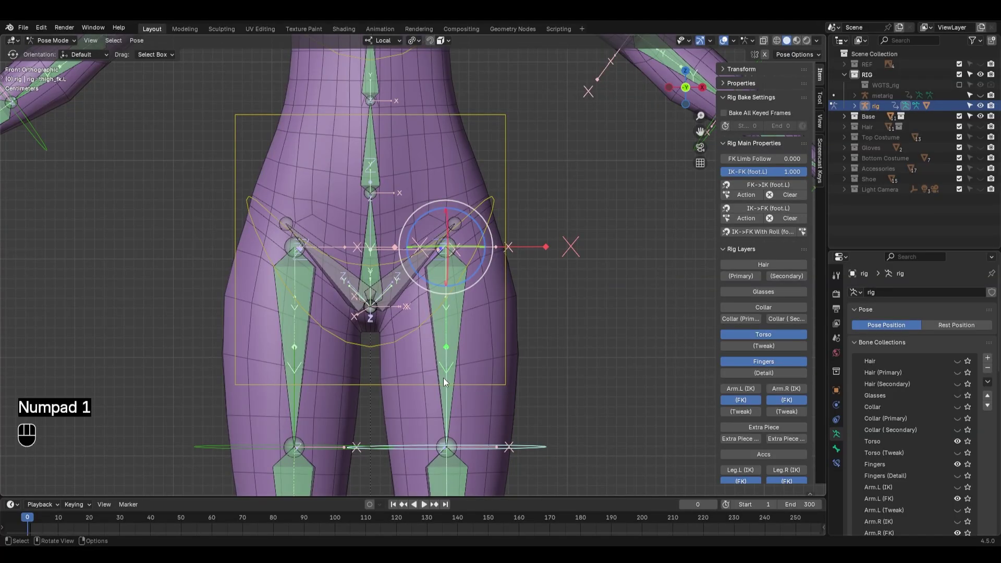
{"action": "key", "text": "r"}
{"action": "left_click", "coordinate": [566, 267]}
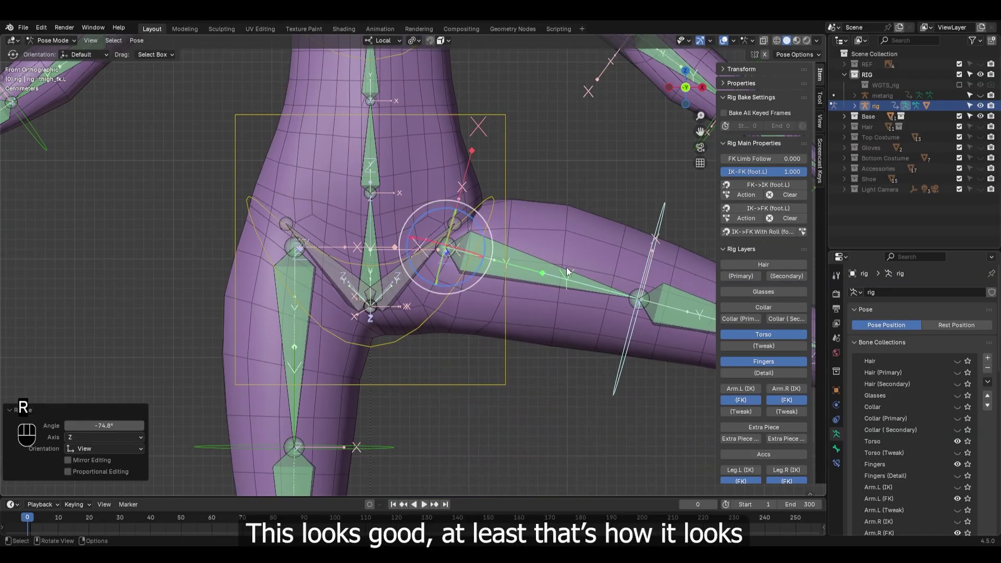
Step: Try another rotation of the left thigh FK control while inspecting the hip, and clear its rotation
{"action": "scroll", "coordinate": [475, 315], "scroll_direction": "down", "scroll_amount": 4}
{"action": "scroll", "coordinate": [514, 267], "scroll_direction": "up", "scroll_amount": 6}
{"action": "key", "text": "r"}
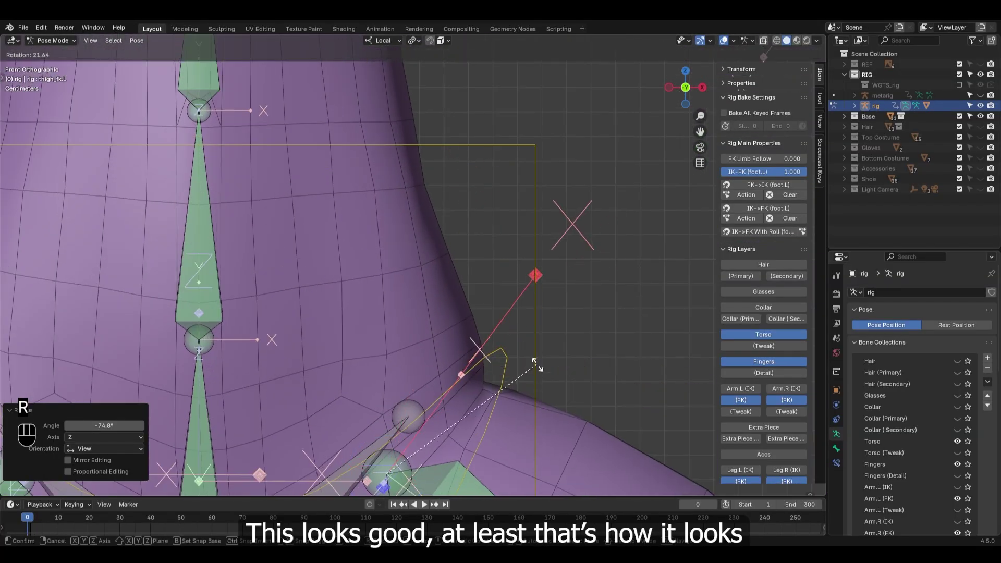
{"action": "left_click", "coordinate": [535, 360]}
{"action": "scroll", "coordinate": [537, 365], "scroll_direction": "down", "scroll_amount": 6}
{"action": "key", "text": "alt+r"}
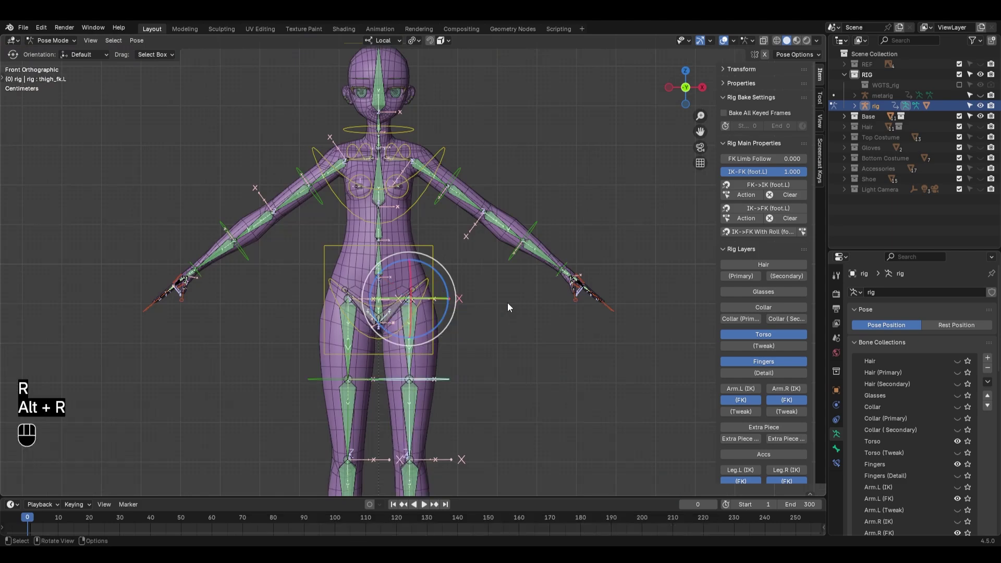
Step: Examine the character's head, neck and shoulders from the front and at an angle
{"action": "left_click_drag", "start_coordinate": [453, 224], "coordinate": [478, 329], "text": "shift"}
{"action": "scroll", "coordinate": [477, 327], "scroll_direction": "up", "scroll_amount": 4}
{"action": "left_click_drag", "start_coordinate": [455, 200], "coordinate": [466, 299], "text": "shift"}
{"action": "scroll", "coordinate": [469, 292], "scroll_direction": "up", "scroll_amount": 2}
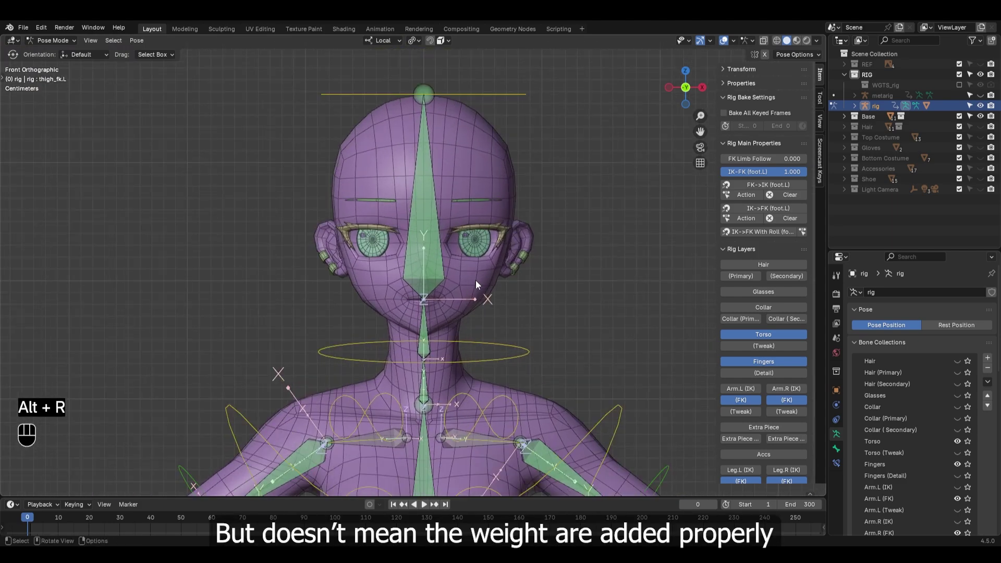
{"action": "scroll", "coordinate": [475, 280], "scroll_direction": "up", "scroll_amount": 4}
{"action": "scroll", "coordinate": [520, 230], "scroll_direction": "down", "scroll_amount": 5}
{"action": "middle_click_drag", "start_coordinate": [505, 251], "coordinate": [471, 245]}
{"action": "scroll", "coordinate": [419, 224], "scroll_direction": "down", "scroll_amount": 5}
{"action": "scroll", "coordinate": [414, 258], "scroll_direction": "up", "scroll_amount": 3}
{"action": "scroll", "coordinate": [433, 274], "scroll_direction": "up", "scroll_amount": 2}
Step: Switch the Silver Wolf Base mesh to Weight Paint mode and show the painting tools
{"action": "left_click", "coordinate": [419, 267]}
{"action": "scroll", "coordinate": [418, 268], "scroll_direction": "down", "scroll_amount": 2}
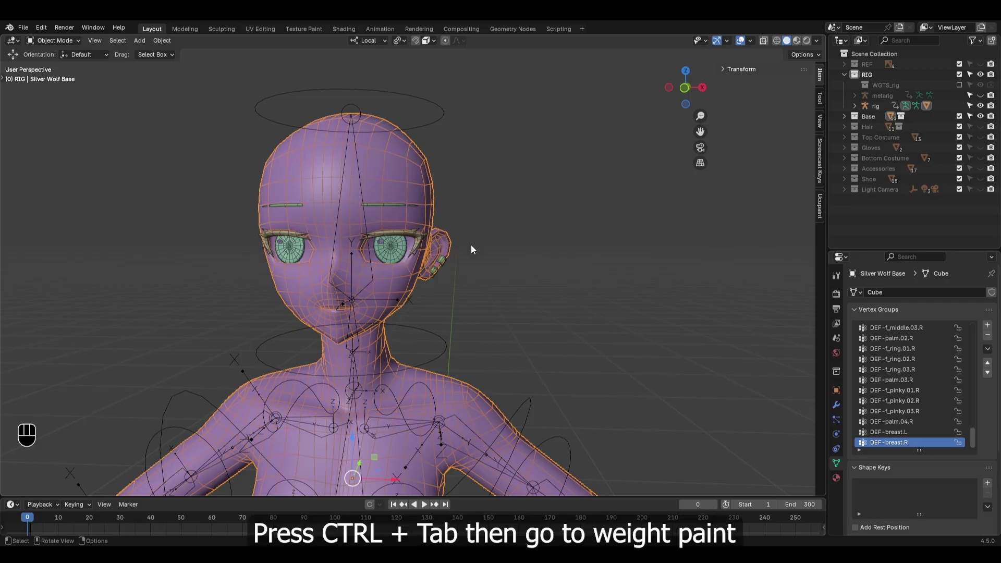
{"action": "key", "text": "ctrl+Tab"}
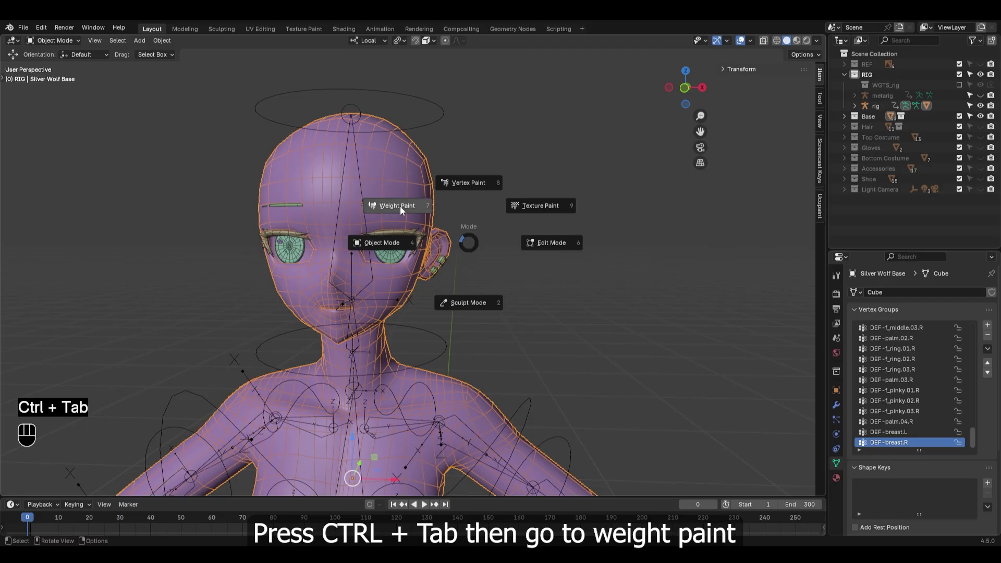
{"action": "key", "text": "Escape"}
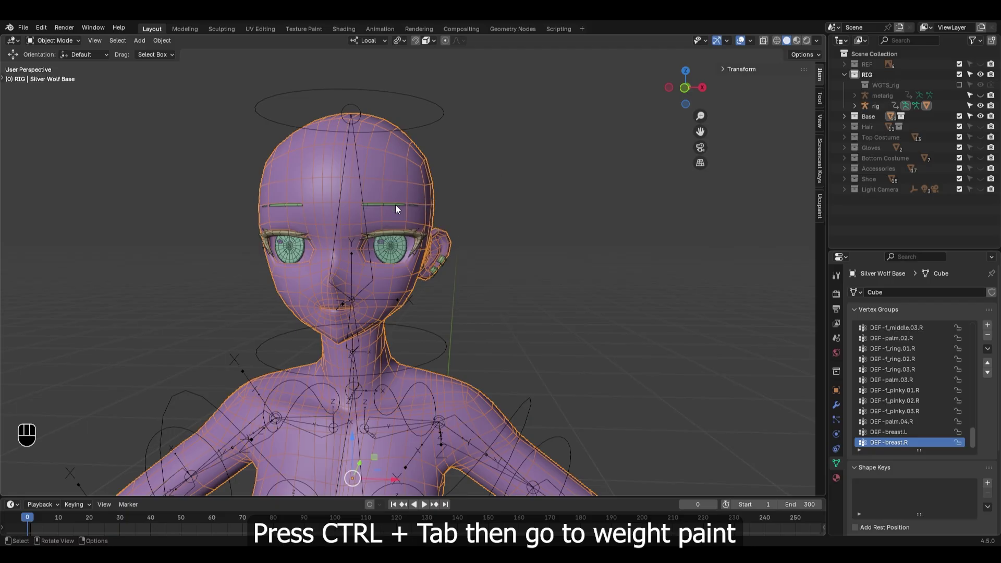
{"action": "left_click", "coordinate": [51, 41]}
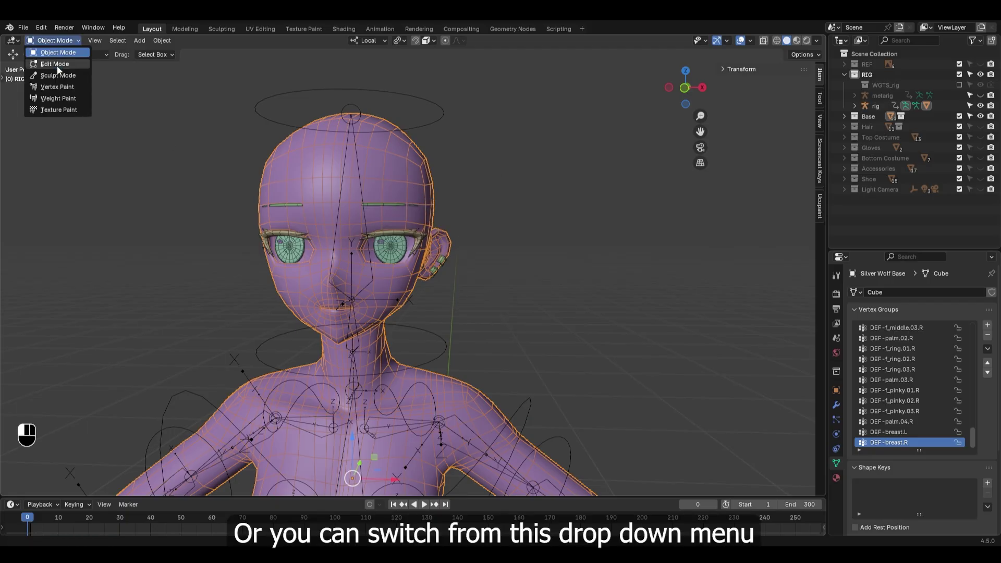
{"action": "left_click", "coordinate": [71, 102]}
{"action": "scroll", "coordinate": [410, 282], "scroll_direction": "down", "scroll_amount": 4}
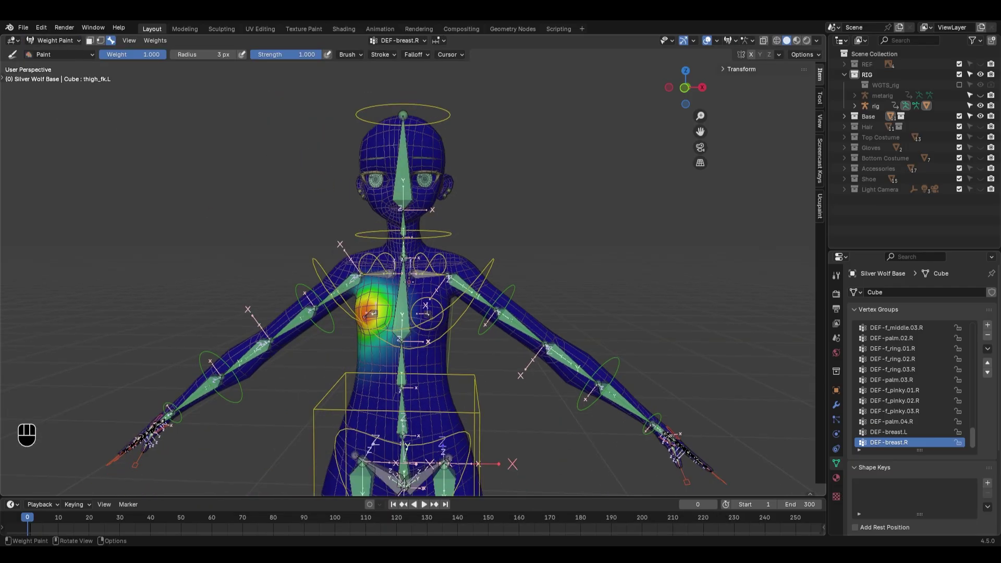
{"action": "middle_click_drag", "start_coordinate": [410, 282], "coordinate": [381, 287]}
{"action": "key", "text": "t"}
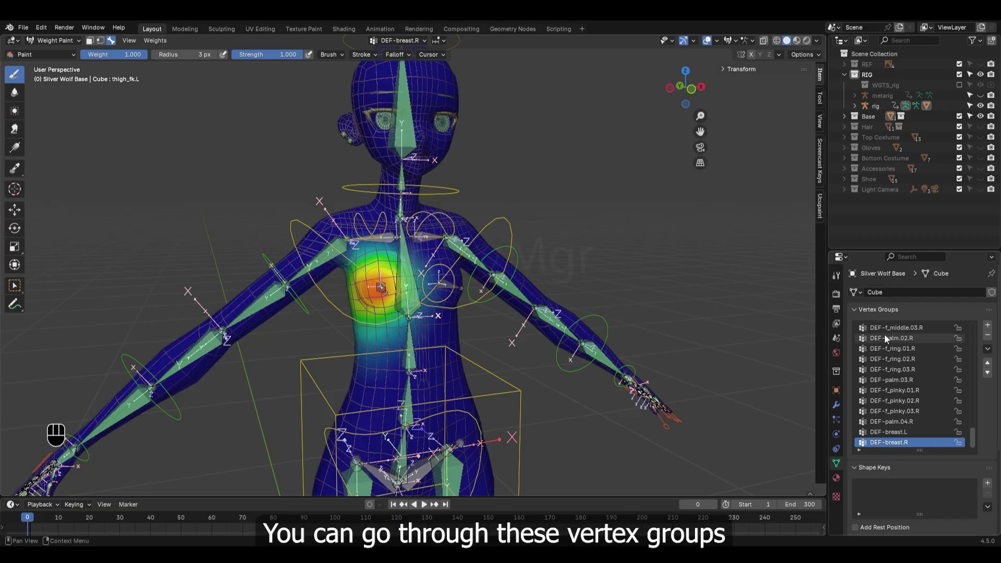
Step: Inspect the weights of the right arm vertex groups from DEF-shoulder.R through the forearm groups to DEF-f_index.01.R
{"action": "scroll", "coordinate": [910, 399], "scroll_direction": "up", "scroll_amount": 5}
{"action": "left_click", "coordinate": [898, 329]}
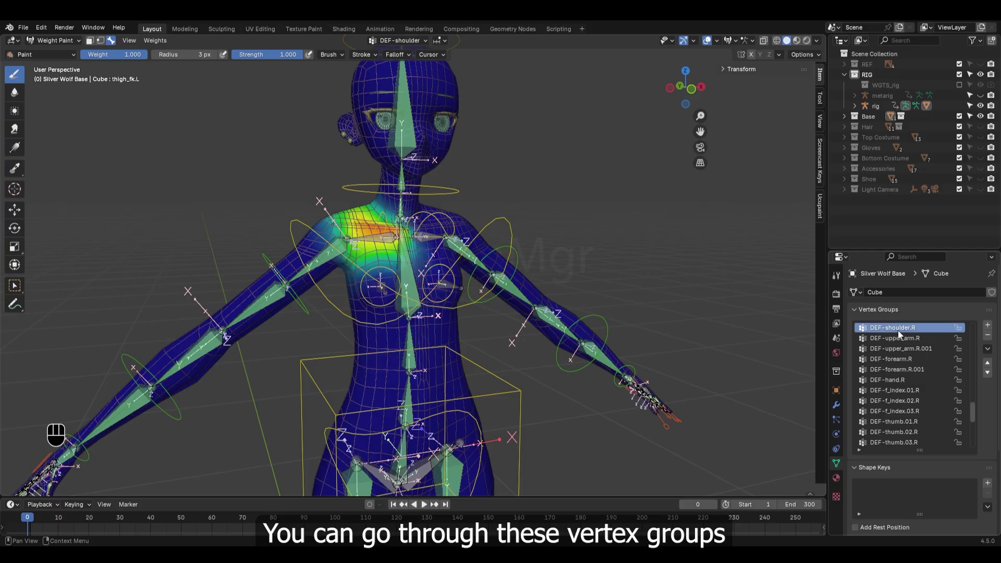
{"action": "left_click", "coordinate": [899, 338]}
{"action": "left_click", "coordinate": [900, 347]}
{"action": "left_click", "coordinate": [902, 359]}
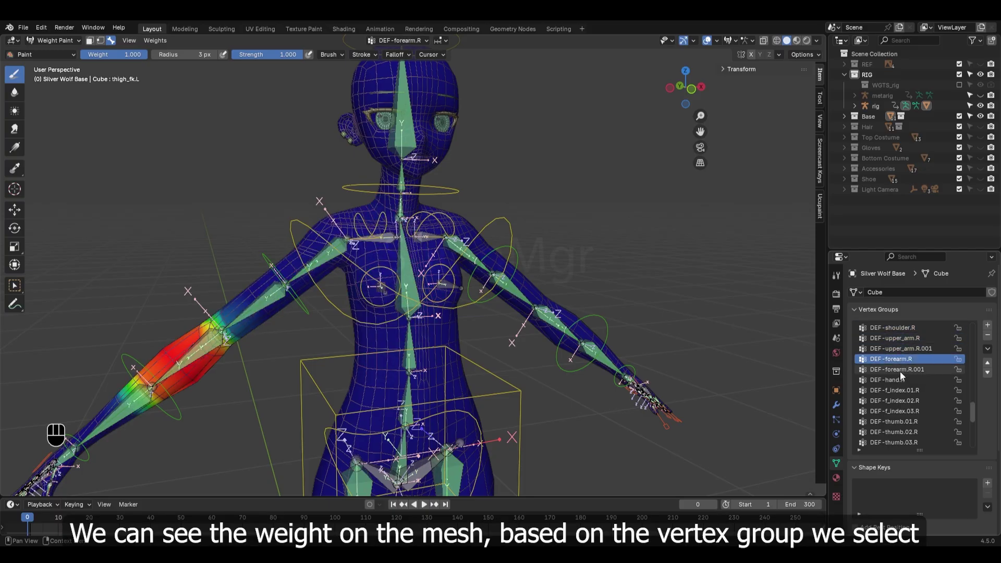
{"action": "left_click", "coordinate": [900, 370]}
{"action": "left_click", "coordinate": [896, 390]}
Step: Go through the right finger vertex groups from DEF-f_index.02.R to DEF-thumb.02.R while viewing the whole body
{"action": "scroll", "coordinate": [612, 337], "scroll_direction": "down", "scroll_amount": 6}
{"action": "middle_click_drag", "start_coordinate": [610, 336], "coordinate": [631, 319]}
{"action": "scroll", "coordinate": [626, 340], "scroll_direction": "down", "scroll_amount": 2}
{"action": "left_click", "coordinate": [922, 402]}
{"action": "left_click", "coordinate": [915, 411]}
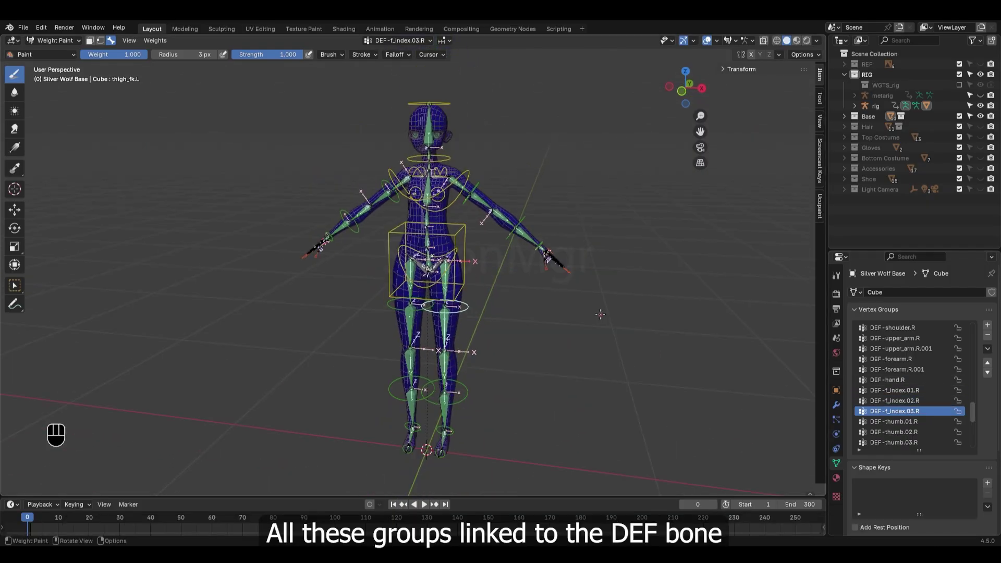
{"action": "left_click", "coordinate": [905, 421]}
{"action": "left_click", "coordinate": [892, 432]}
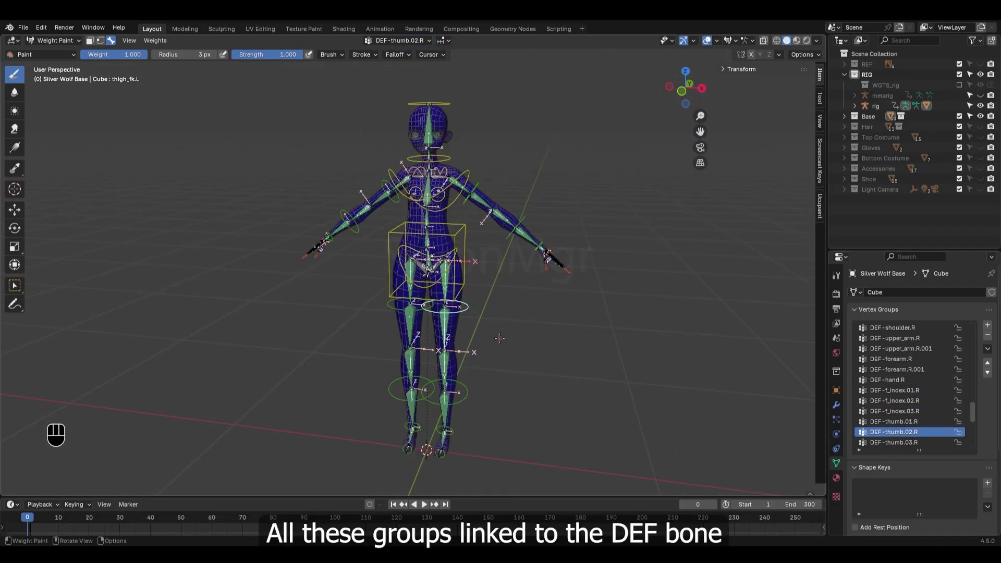
Step: Inspect the weights of the spine vertex groups from DEF-spine up to DEF-spine.005 on the torso and neck
{"action": "scroll", "coordinate": [699, 374], "scroll_direction": "up", "scroll_amount": 2}
{"action": "scroll", "coordinate": [906, 371], "scroll_direction": "up", "scroll_amount": 6}
{"action": "scroll", "coordinate": [905, 368], "scroll_direction": "up", "scroll_amount": 10}
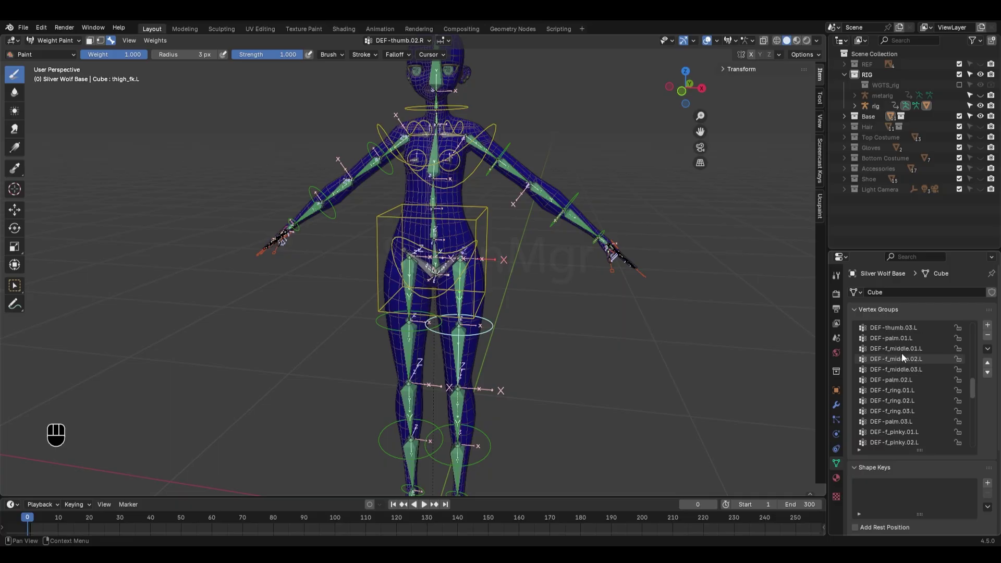
{"action": "scroll", "coordinate": [907, 343], "scroll_direction": "up", "scroll_amount": 2}
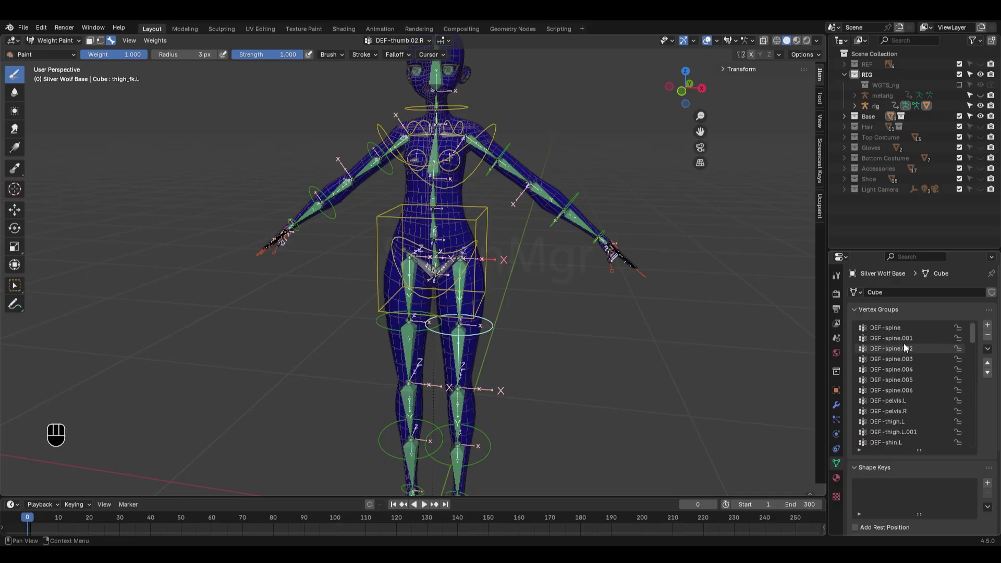
{"action": "left_click", "coordinate": [897, 328]}
{"action": "left_click", "coordinate": [900, 348]}
{"action": "left_click", "coordinate": [901, 359]}
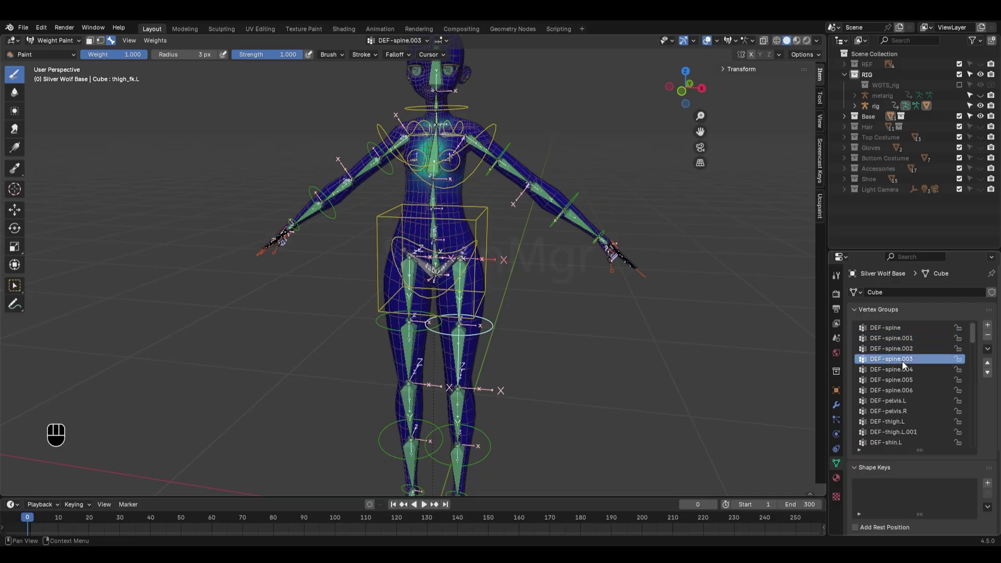
{"action": "left_click", "coordinate": [902, 369]}
{"action": "left_click", "coordinate": [904, 380]}
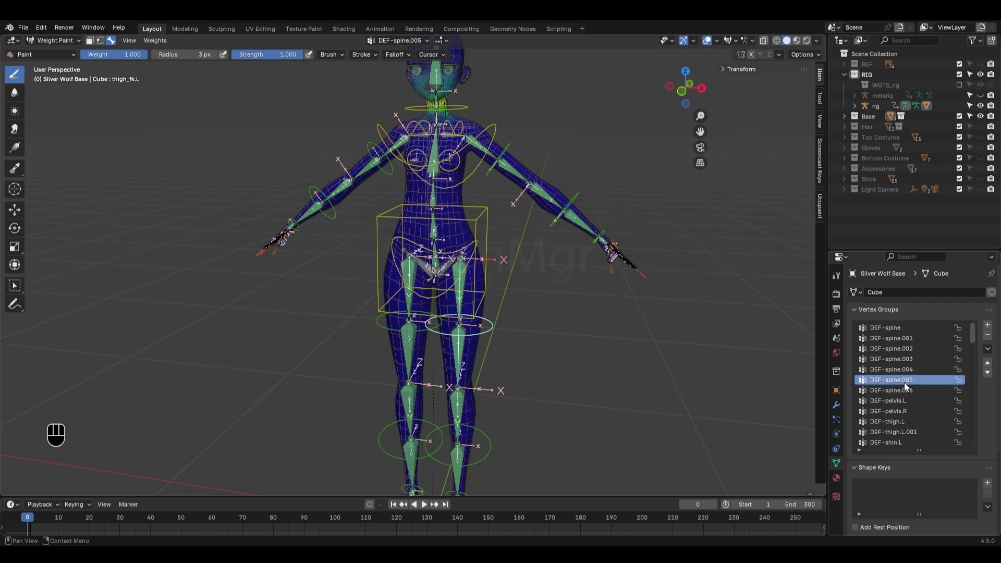
Step: Select the DEF-spine.006 vertex group and examine its weights on the head and neck from an angle
{"action": "left_click", "coordinate": [898, 388]}
{"action": "scroll", "coordinate": [514, 208], "scroll_direction": "down", "scroll_amount": 2}
{"action": "scroll", "coordinate": [519, 330], "scroll_direction": "up", "scroll_amount": 4}
{"action": "middle_click_drag", "start_coordinate": [511, 157], "coordinate": [473, 293], "text": "shift"}
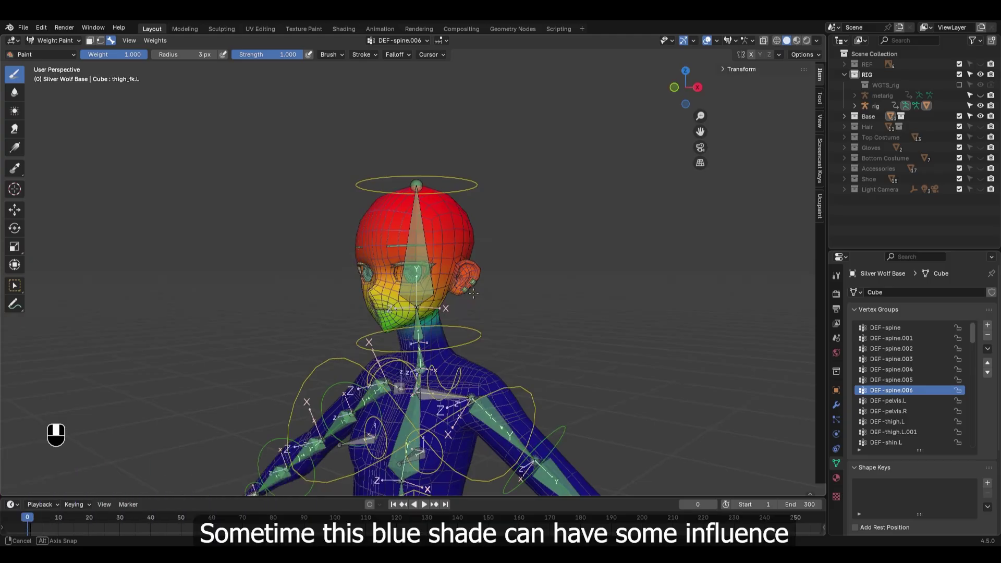
{"action": "middle_click_drag", "start_coordinate": [484, 346], "coordinate": [508, 288], "text": "shift"}
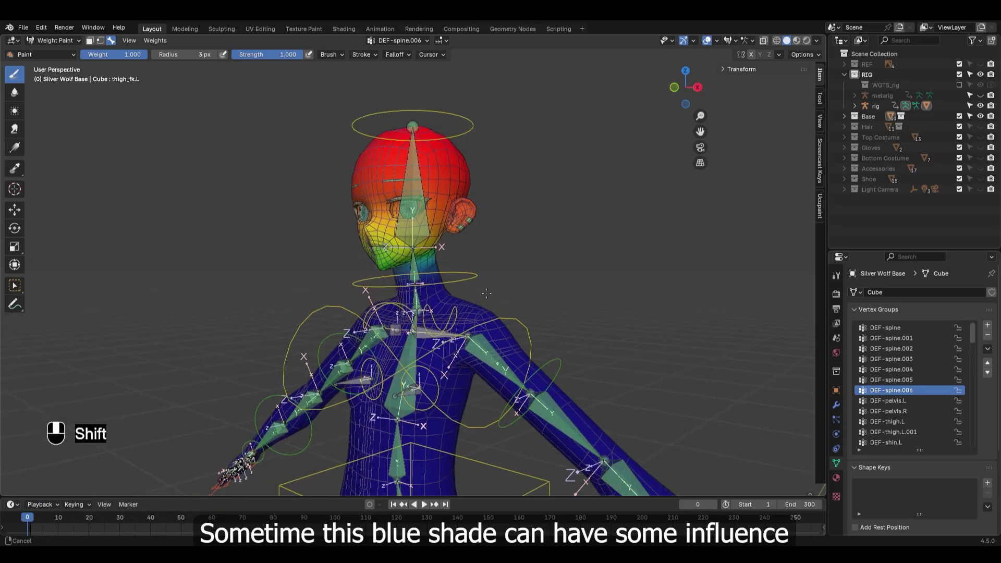
Step: Set Zero Weights to Active in the weight paint overlays
{"action": "scroll", "coordinate": [491, 322], "scroll_direction": "up", "scroll_amount": 3}
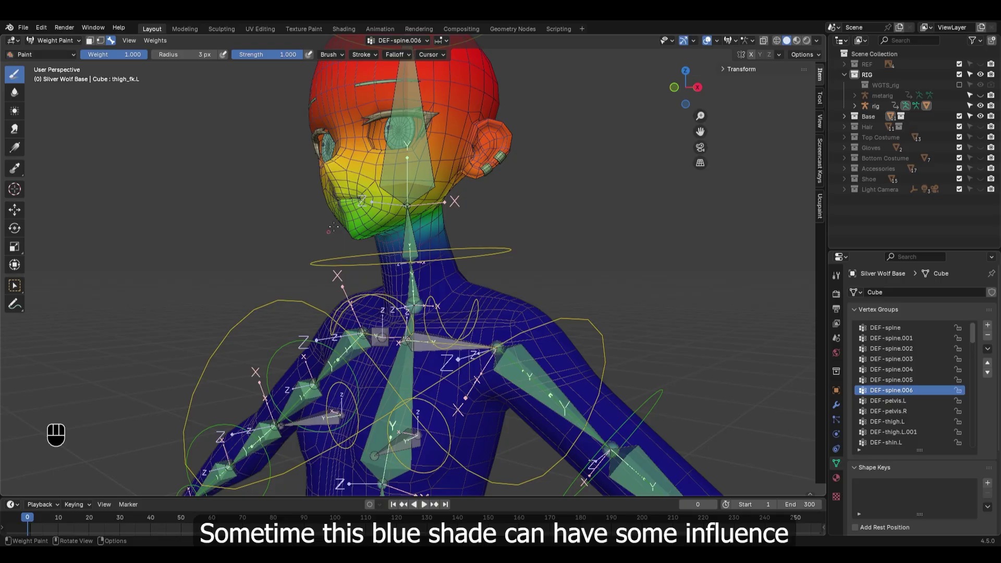
{"action": "left_click", "coordinate": [732, 40]}
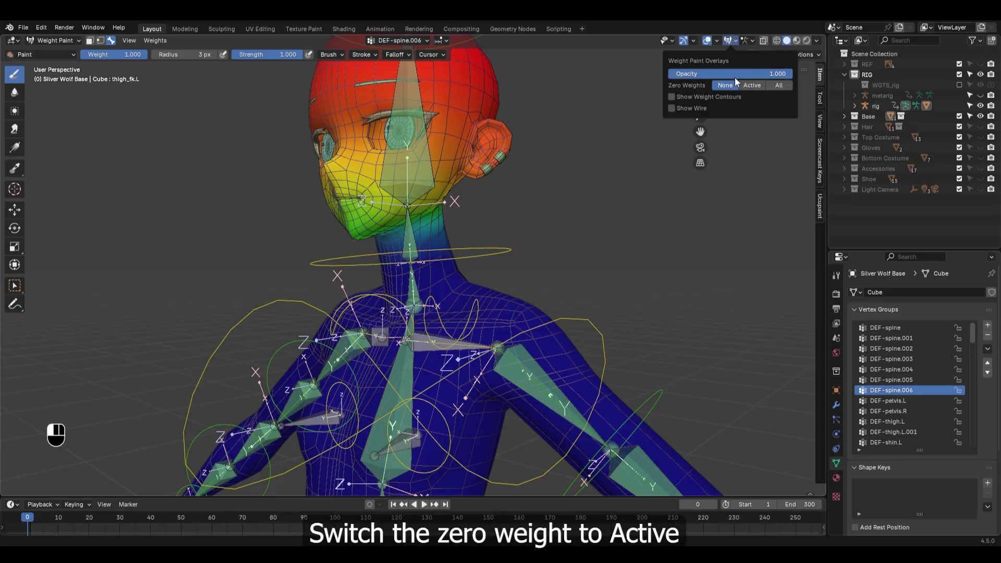
{"action": "left_click", "coordinate": [752, 85]}
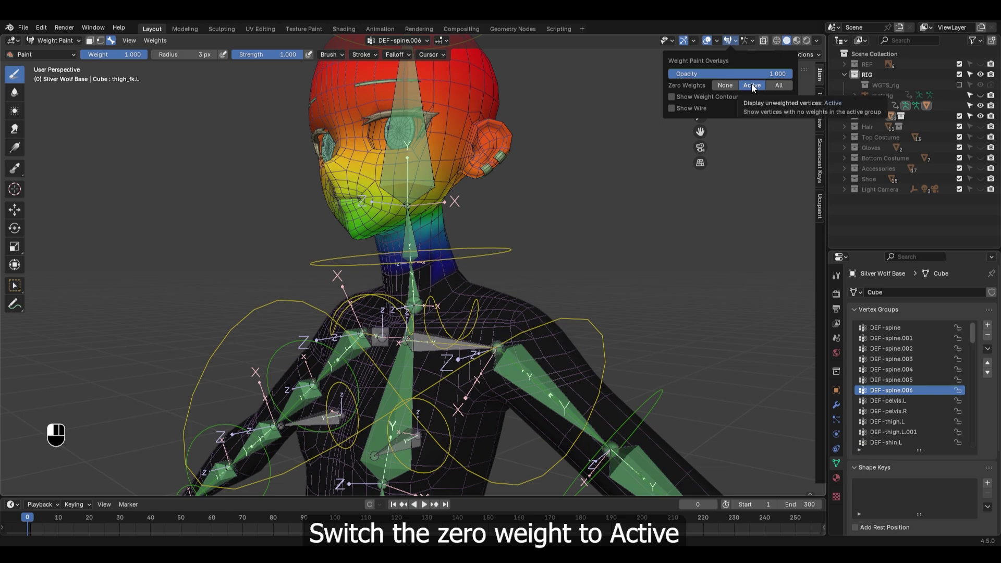
Step: Examine where the DEF-spine.006 weights end on the torso, chin and neck from the front and side
{"action": "scroll", "coordinate": [458, 328], "scroll_direction": "down", "scroll_amount": 2}
{"action": "mouse_move", "coordinate": [459, 329]}
{"action": "middle_mouse_down"}
{"action": "mouse_move", "coordinate": [500, 325]}
{"action": "mouse_move", "coordinate": [494, 237]}
{"action": "middle_mouse_up"}
{"action": "scroll", "coordinate": [493, 235], "scroll_direction": "down", "scroll_amount": 2}
{"action": "middle_click_drag", "start_coordinate": [451, 273], "coordinate": [452, 202], "text": "shift"}
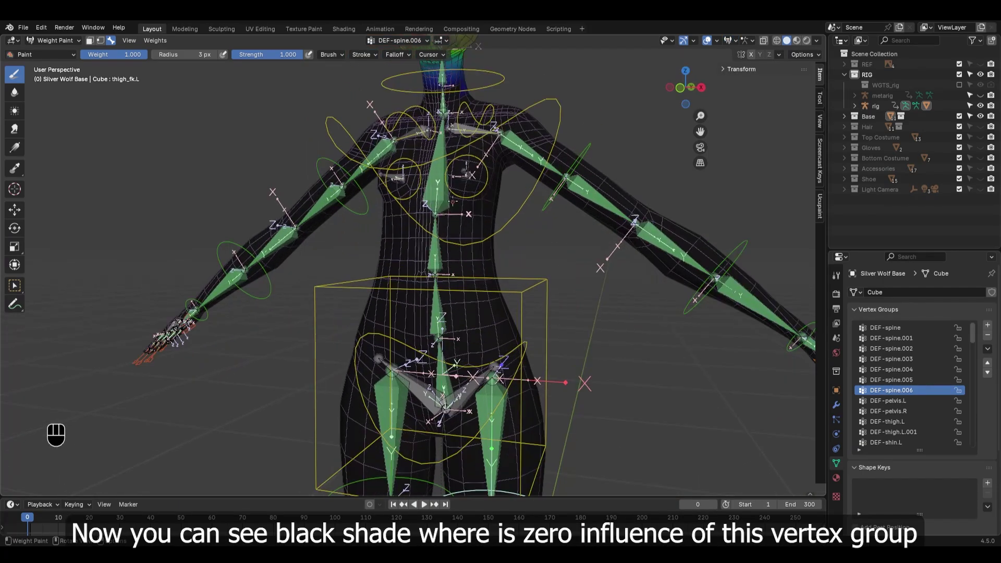
{"action": "middle_click_drag", "start_coordinate": [479, 312], "coordinate": [477, 480], "text": "shift"}
{"action": "scroll", "coordinate": [459, 313], "scroll_direction": "up", "scroll_amount": 6}
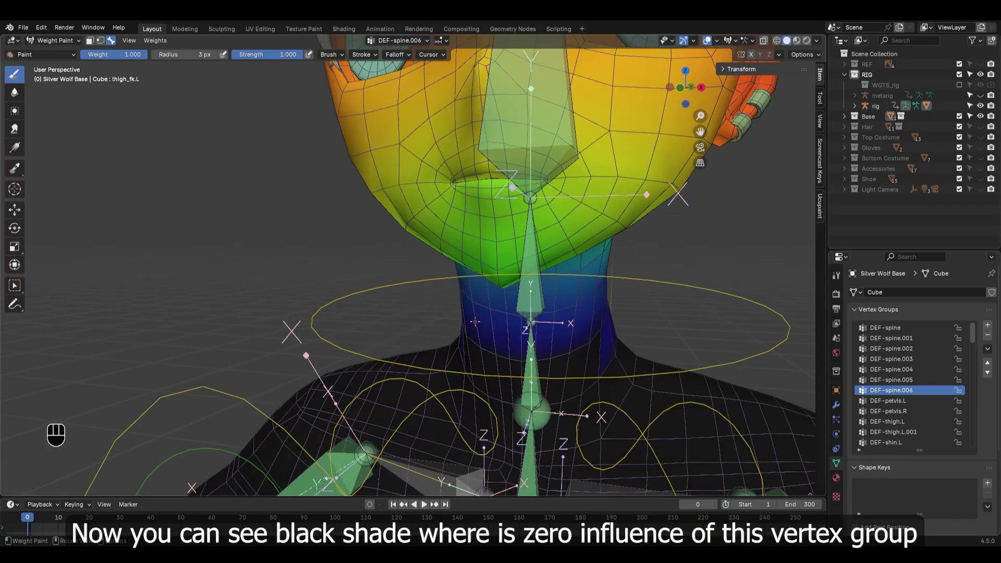
{"action": "middle_click_drag", "start_coordinate": [501, 334], "coordinate": [355, 317]}
{"action": "scroll", "coordinate": [453, 323], "scroll_direction": "down", "scroll_amount": 2}
{"action": "scroll", "coordinate": [452, 323], "scroll_direction": "up", "scroll_amount": 4}
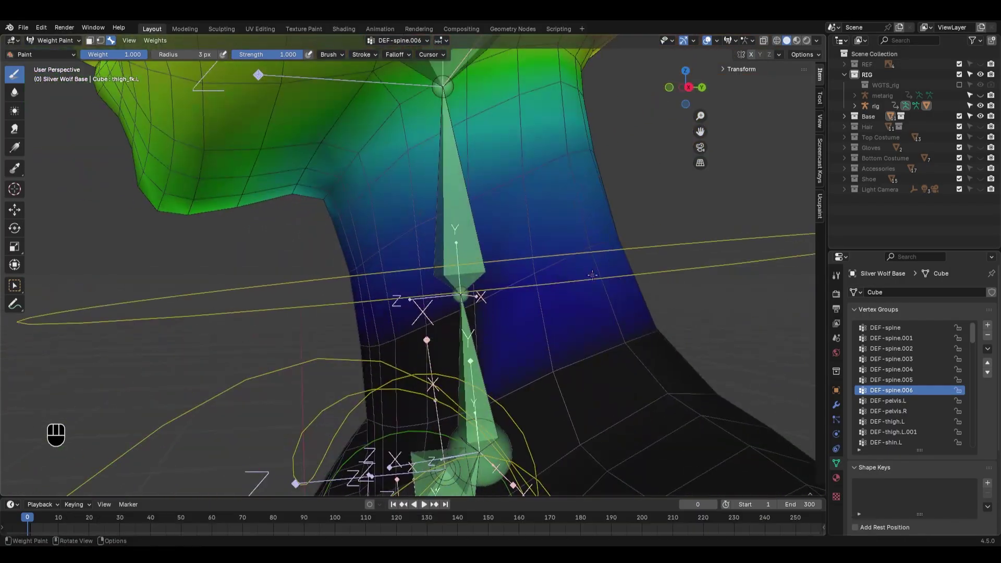
{"action": "middle_click_drag", "start_coordinate": [633, 224], "coordinate": [575, 249]}
{"action": "middle_click_drag", "start_coordinate": [726, 220], "coordinate": [553, 243]}
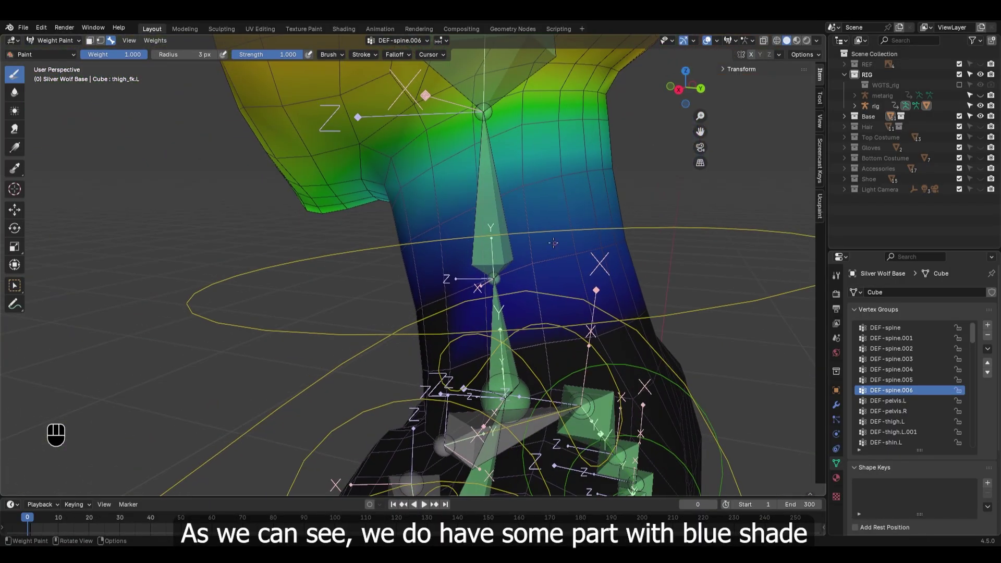
Step: Switch the Zero Weights overlay to None to compare the neck shading, and return it to Active
{"action": "left_click", "coordinate": [726, 42]}
{"action": "left_click", "coordinate": [758, 86]}
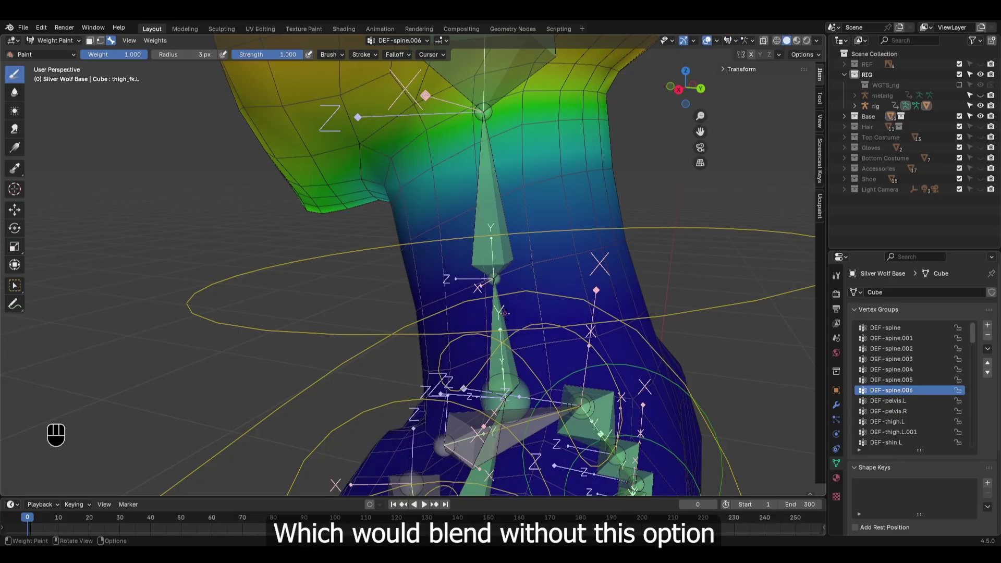
{"action": "middle_click_drag", "start_coordinate": [504, 313], "coordinate": [565, 397]}
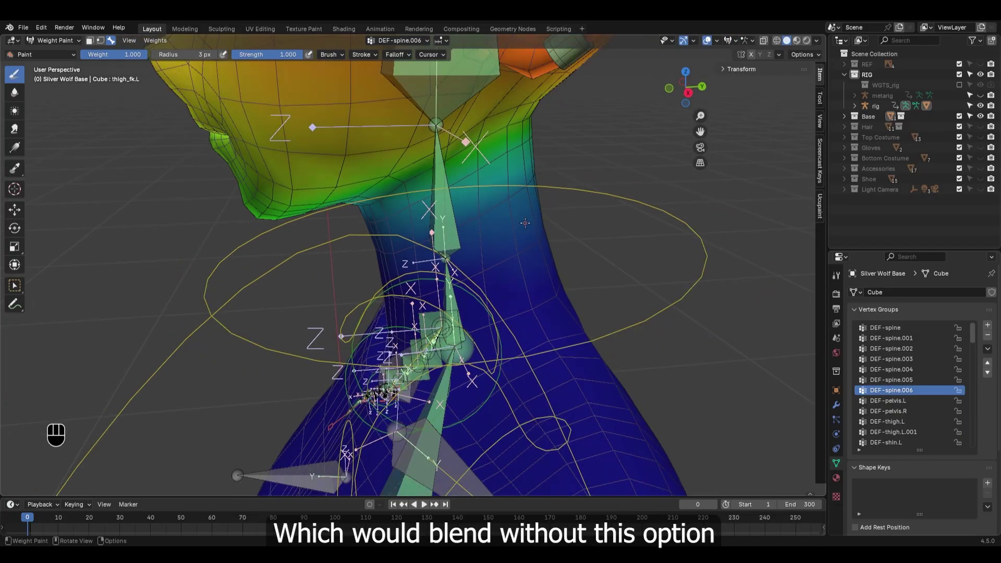
{"action": "left_click", "coordinate": [735, 42]}
{"action": "left_click", "coordinate": [756, 85]}
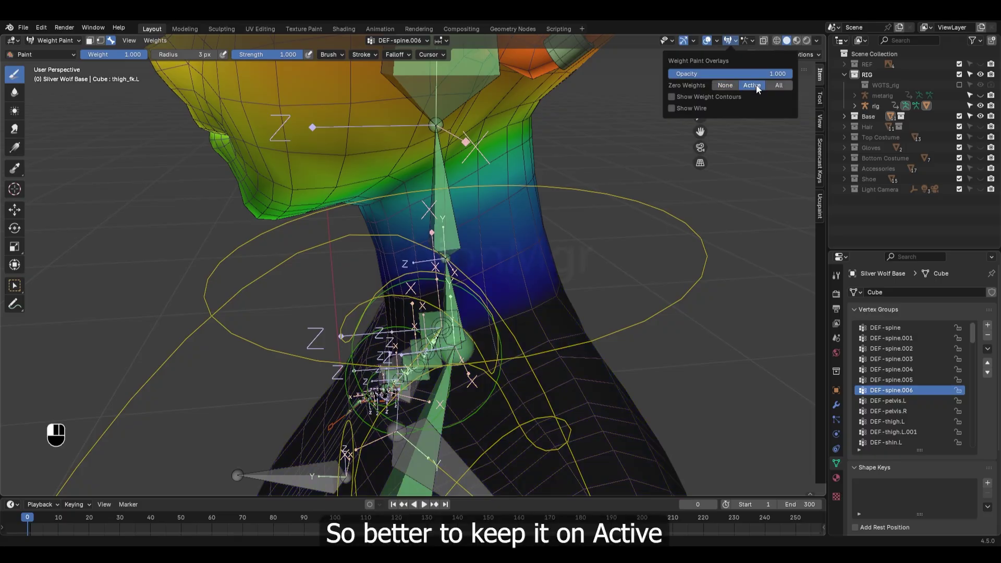
{"action": "scroll", "coordinate": [526, 279], "scroll_direction": "up", "scroll_amount": 2}
{"action": "middle_click_drag", "start_coordinate": [542, 276], "coordinate": [511, 289]}
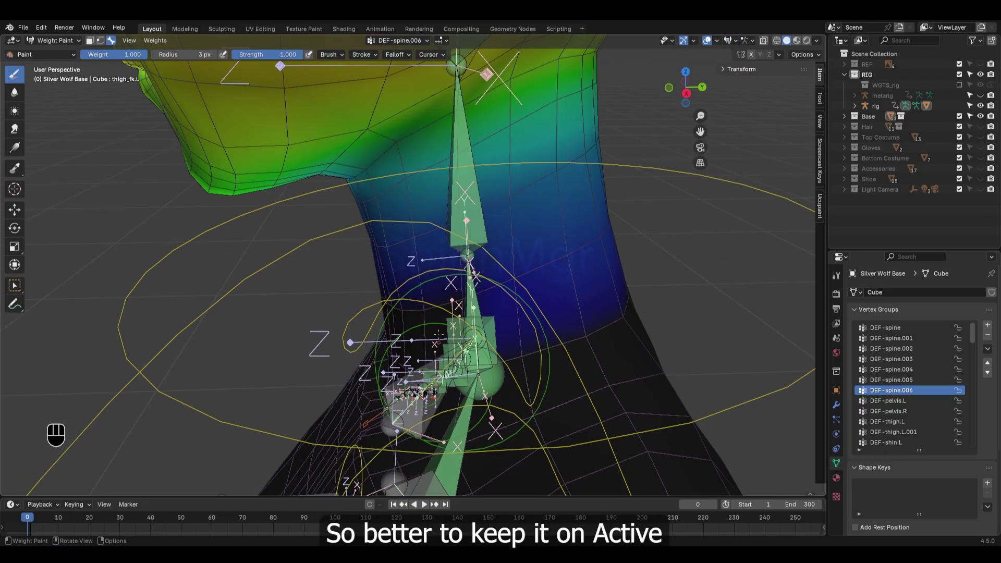
Step: Select the head and neck bones DEF-spine.006, DEF-spine.005 and DEF-spine.004 directly on the rig to inspect their weights
{"action": "middle_click_drag", "start_coordinate": [438, 334], "coordinate": [452, 162]}
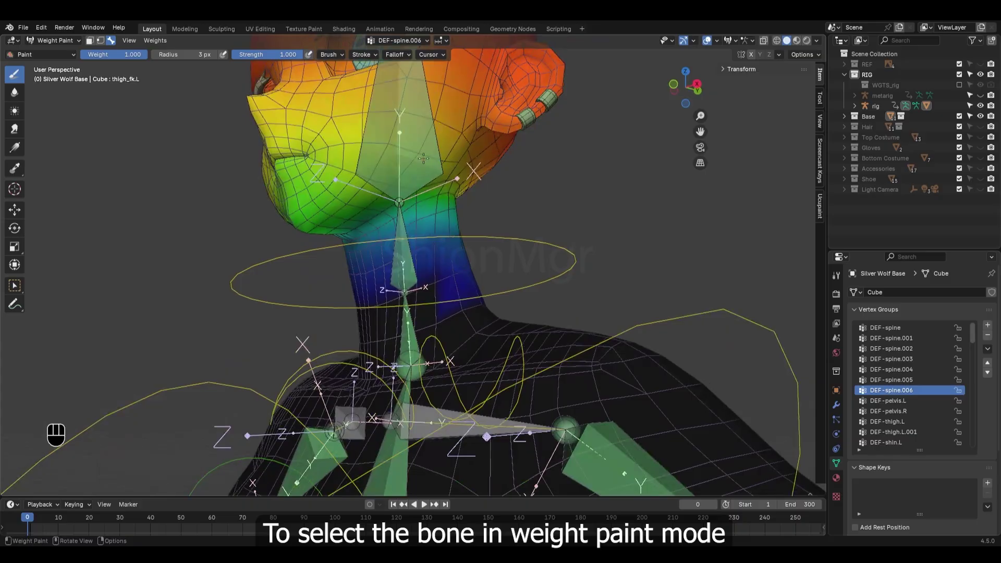
{"action": "middle_click_drag", "start_coordinate": [423, 158], "coordinate": [402, 147]}
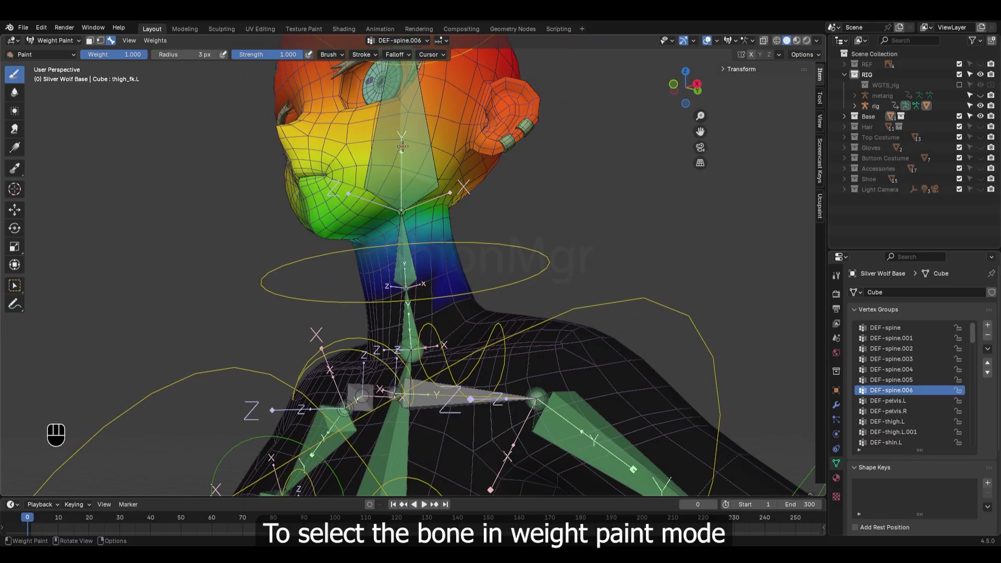
{"action": "left_click", "coordinate": [380, 135], "text": "alt"}
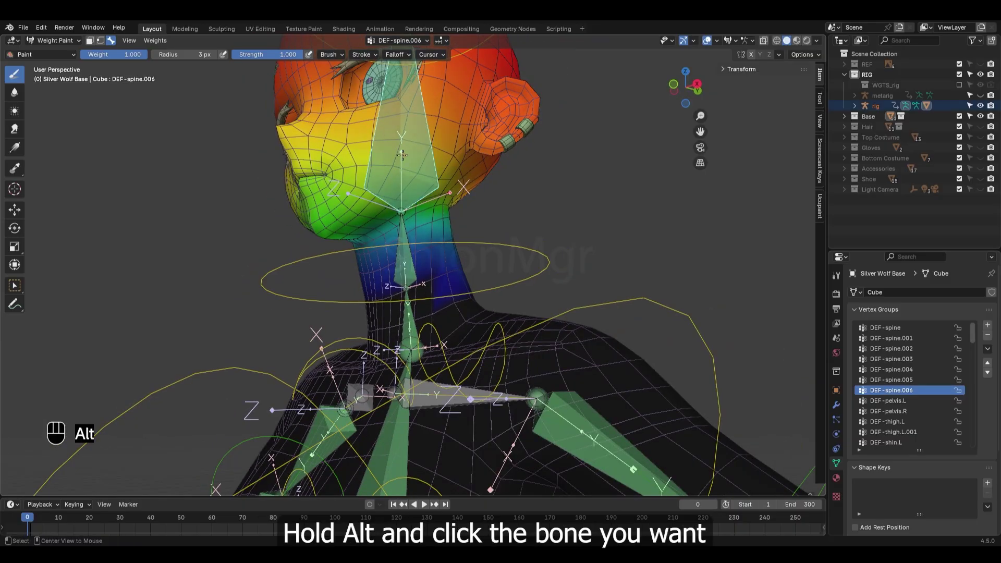
{"action": "middle_click_drag", "start_coordinate": [402, 155], "coordinate": [405, 242]}
{"action": "left_click", "coordinate": [405, 244], "text": "alt"}
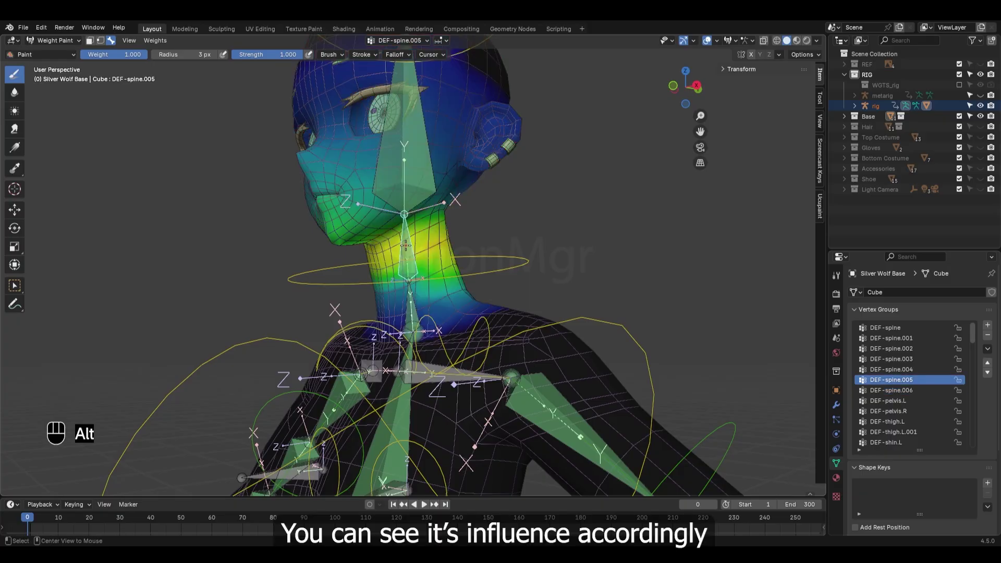
{"action": "left_click", "coordinate": [393, 179], "text": "alt"}
{"action": "left_click", "coordinate": [412, 269], "text": "alt"}
{"action": "left_click", "coordinate": [412, 309], "text": "alt"}
Step: Inspect the vertex groups from DEF-spine.003 down to DEF-spine, ending on DEF-spine.004
{"action": "left_click", "coordinate": [889, 360]}
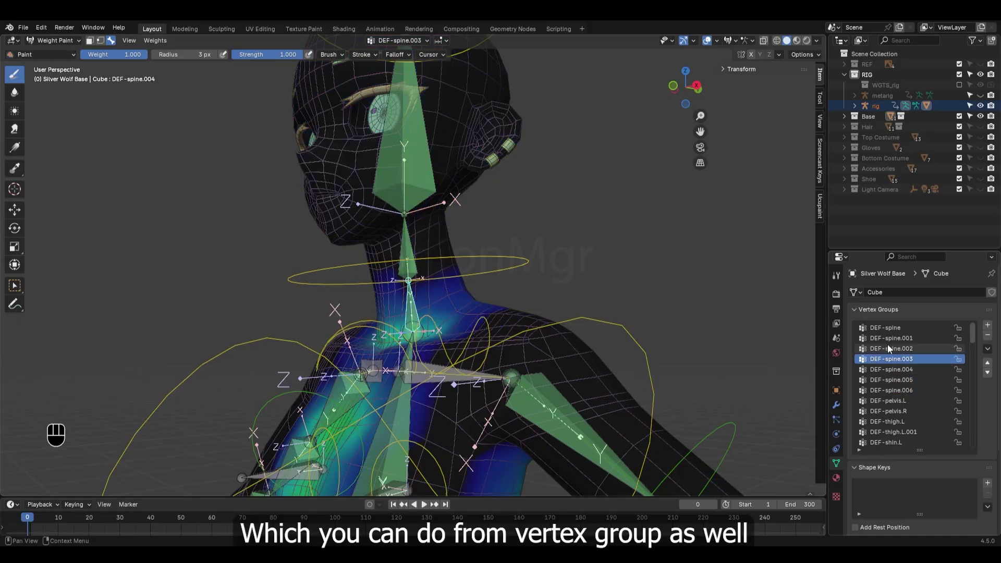
{"action": "left_click", "coordinate": [888, 340]}
{"action": "left_click", "coordinate": [887, 330]}
{"action": "left_click", "coordinate": [893, 370]}
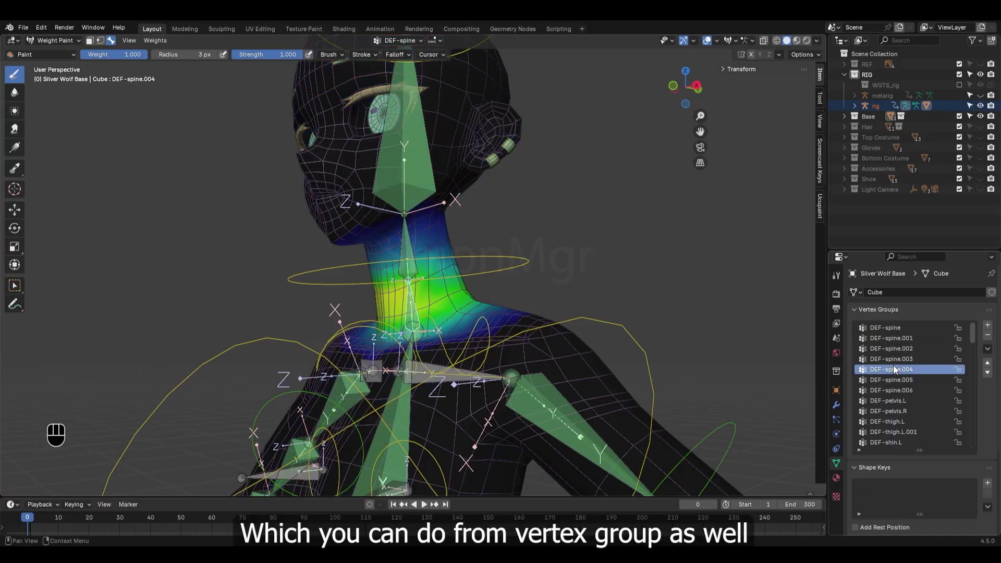
Step: Pick the neck bones on the rig again and finish on the head bone DEF-spine.006 to view its weights
{"action": "left_click", "coordinate": [407, 237], "text": "alt"}
{"action": "left_click", "coordinate": [408, 195], "text": "alt"}
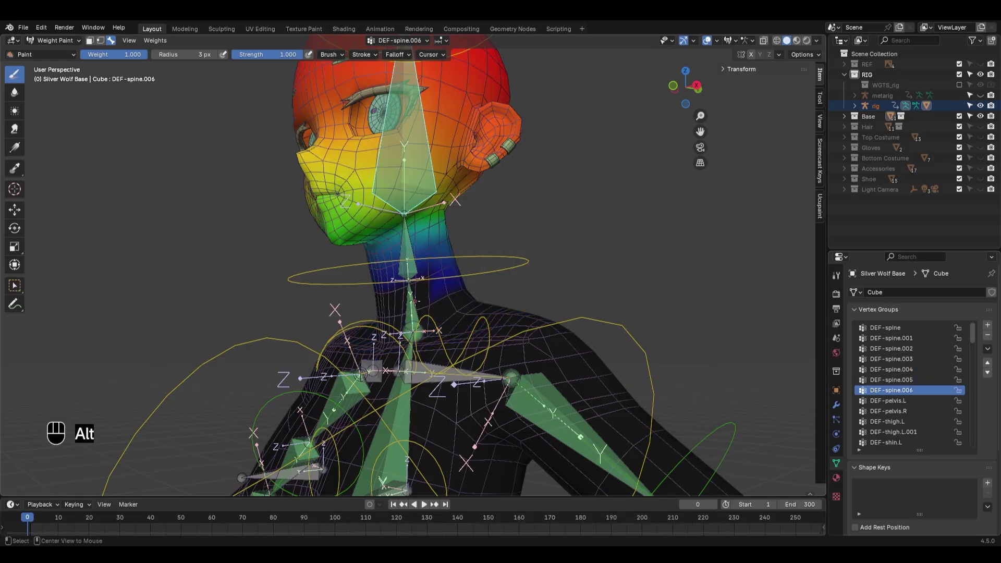
{"action": "left_click", "coordinate": [415, 309], "text": "alt"}
{"action": "scroll", "coordinate": [412, 305], "scroll_direction": "down", "scroll_amount": 2}
{"action": "middle_click_drag", "start_coordinate": [372, 200], "coordinate": [407, 261]}
{"action": "left_click", "coordinate": [392, 195], "text": "alt"}
{"action": "scroll", "coordinate": [392, 195], "scroll_direction": "up", "scroll_amount": 1}
{"action": "scroll", "coordinate": [416, 258], "scroll_direction": "up", "scroll_amount": 2}
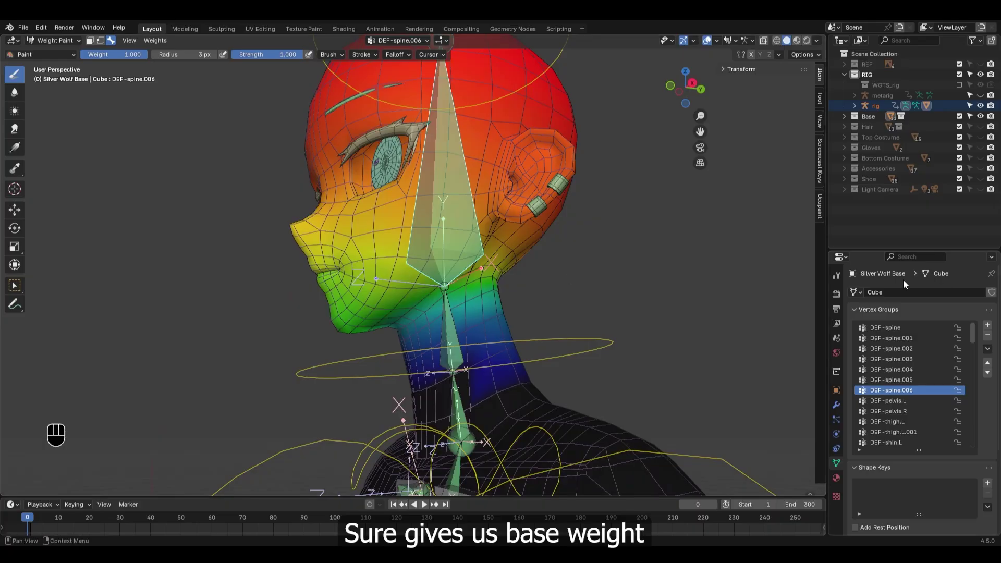
Step: Show the active tool's brush settings and select the DEF-spine.005 bone to examine its extra weight on the face
{"action": "left_click", "coordinate": [836, 276]}
{"action": "scroll", "coordinate": [286, 332], "scroll_direction": "up", "scroll_amount": 5}
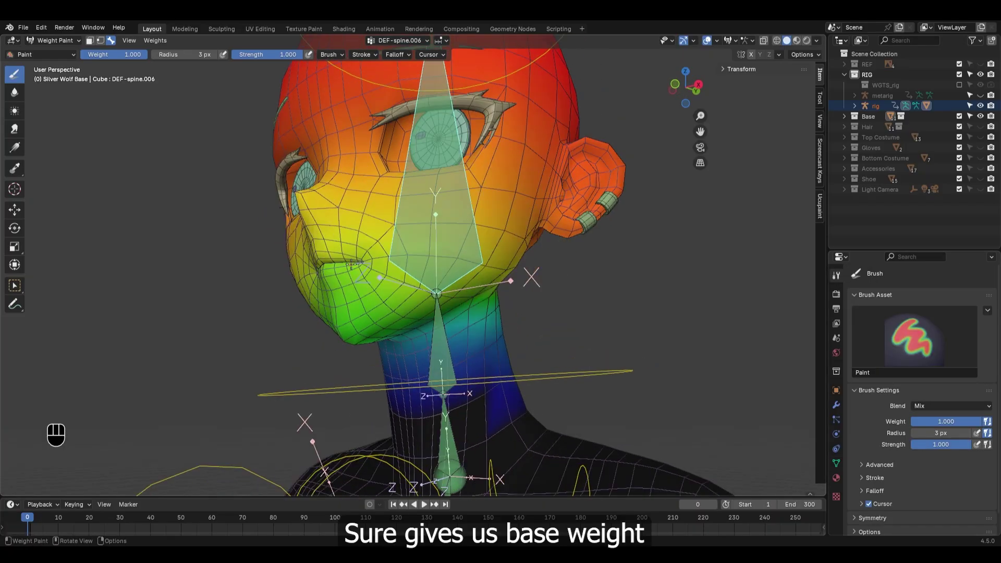
{"action": "scroll", "coordinate": [407, 348], "scroll_direction": "down", "scroll_amount": 5}
{"action": "left_click", "coordinate": [407, 347], "text": "alt"}
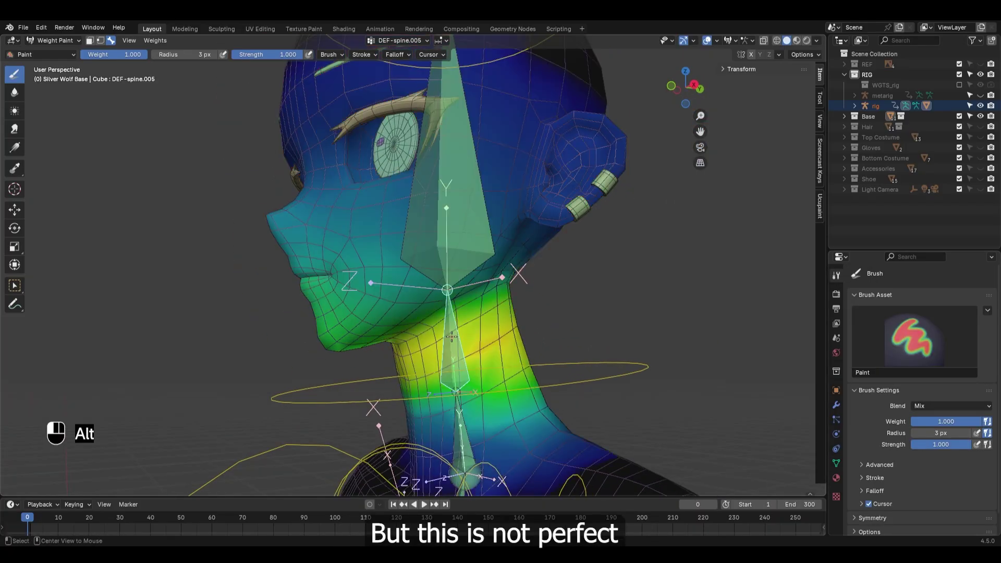
{"action": "scroll", "coordinate": [406, 348], "scroll_direction": "up", "scroll_amount": 5}
{"action": "middle_click_drag", "start_coordinate": [310, 193], "coordinate": [375, 228]}
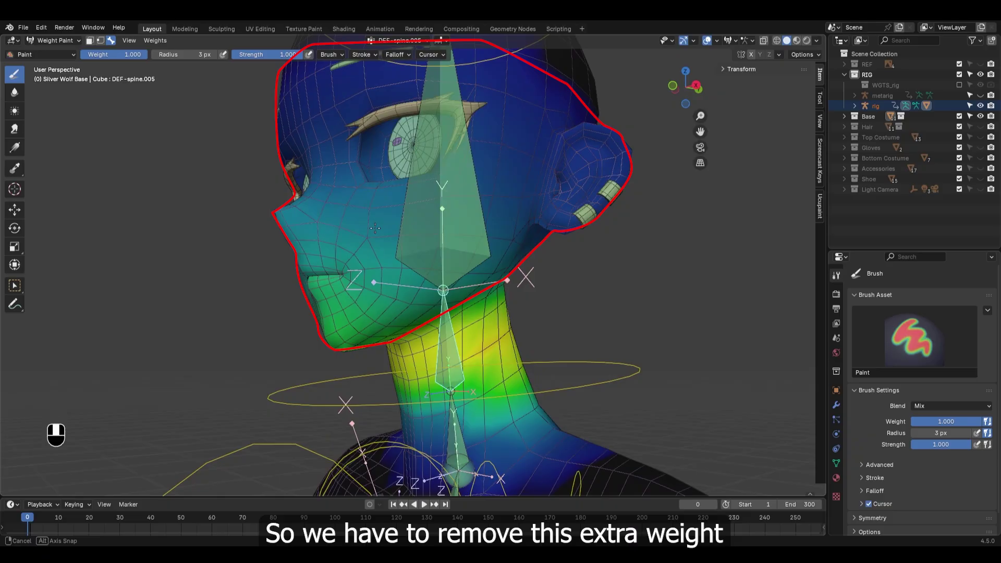
{"action": "middle_click_drag", "start_coordinate": [375, 228], "coordinate": [395, 218]}
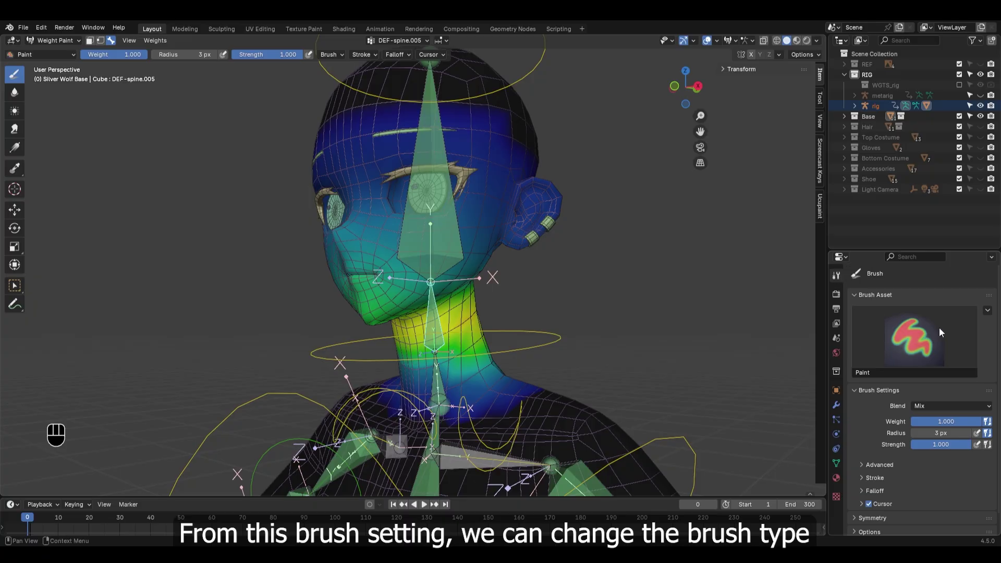
Step: Look through the available weight paint brush assets while keeping the Paint brush
{"action": "left_click", "coordinate": [913, 336]}
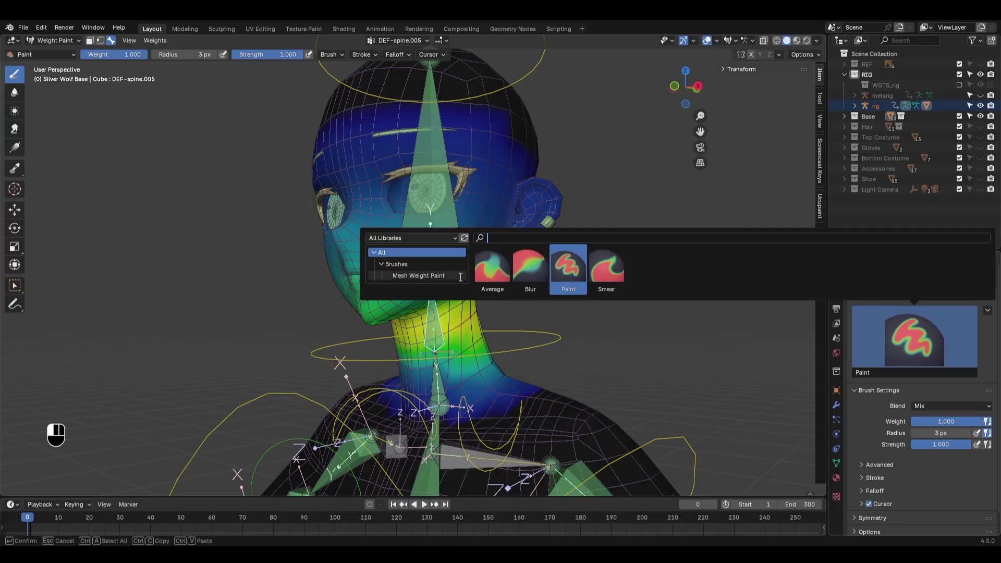
{"action": "left_click", "coordinate": [910, 351]}
{"action": "left_click", "coordinate": [921, 338]}
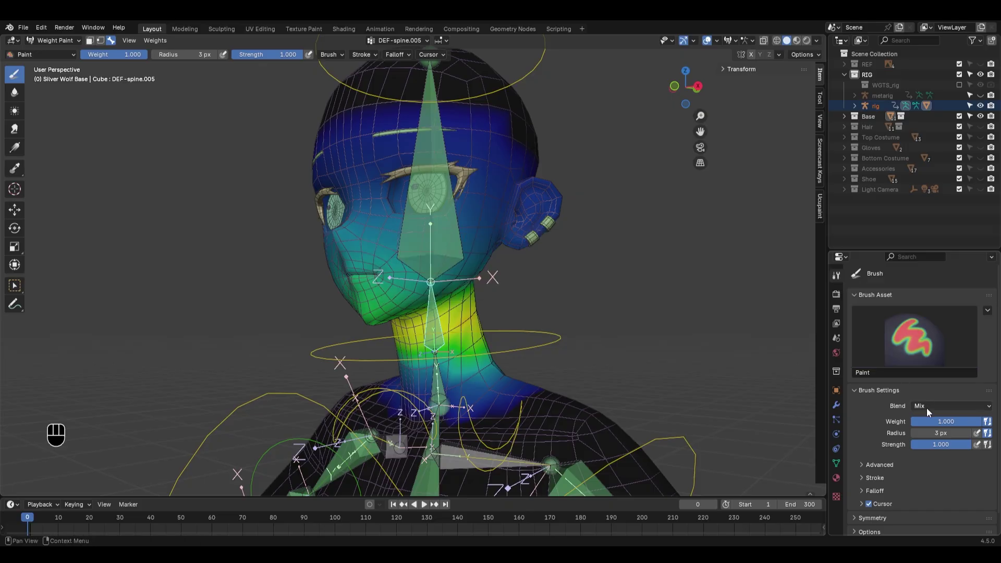
Step: Select the head bone DEF-spine.006 on the rig and frame the head closely
{"action": "scroll", "coordinate": [459, 238], "scroll_direction": "down", "scroll_amount": 3}
{"action": "mouse_move", "coordinate": [480, 242]}
{"action": "middle_mouse_down"}
{"action": "mouse_move", "coordinate": [460, 240]}
{"action": "mouse_move", "coordinate": [442, 92]}
{"action": "middle_mouse_up"}
{"action": "scroll", "coordinate": [437, 366], "scroll_direction": "down", "scroll_amount": 3}
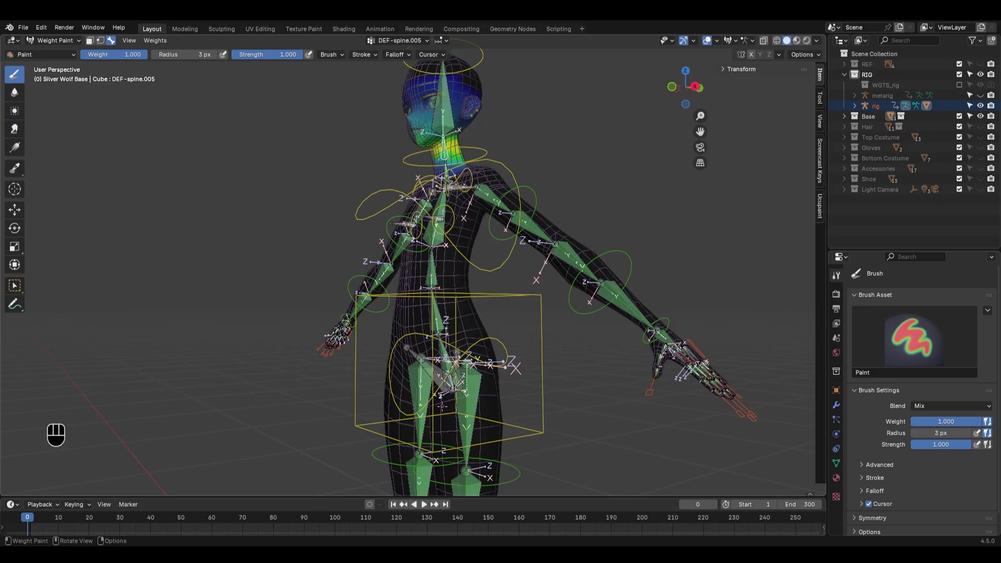
{"action": "scroll", "coordinate": [479, 186], "scroll_direction": "up", "scroll_amount": 1}
{"action": "middle_click_drag", "start_coordinate": [479, 185], "coordinate": [477, 376], "text": "shift"}
{"action": "scroll", "coordinate": [485, 345], "scroll_direction": "up", "scroll_amount": 4}
{"action": "left_click", "coordinate": [492, 316], "text": "alt"}
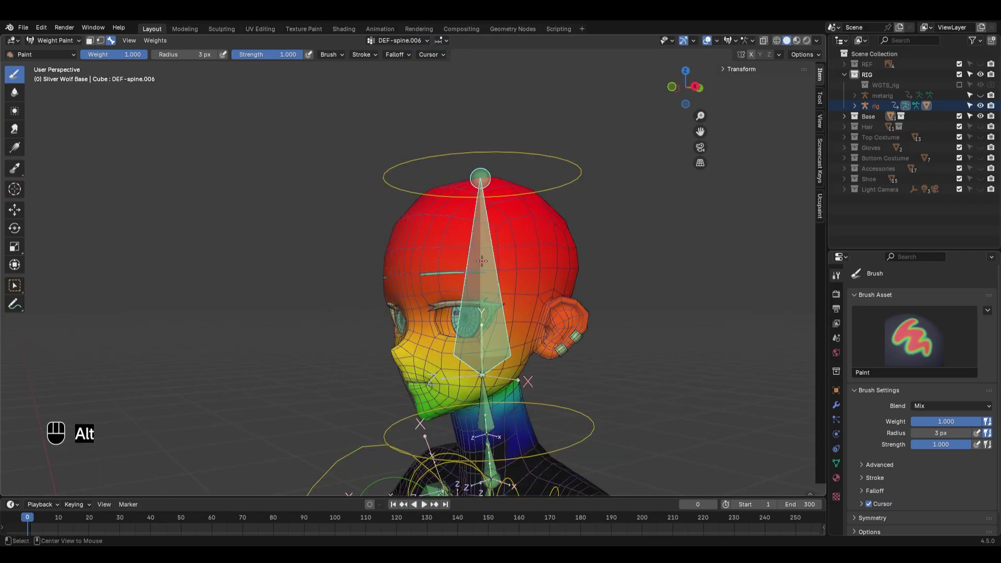
{"action": "scroll", "coordinate": [491, 316], "scroll_direction": "up", "scroll_amount": 3}
{"action": "middle_click_drag", "start_coordinate": [492, 316], "coordinate": [463, 246]}
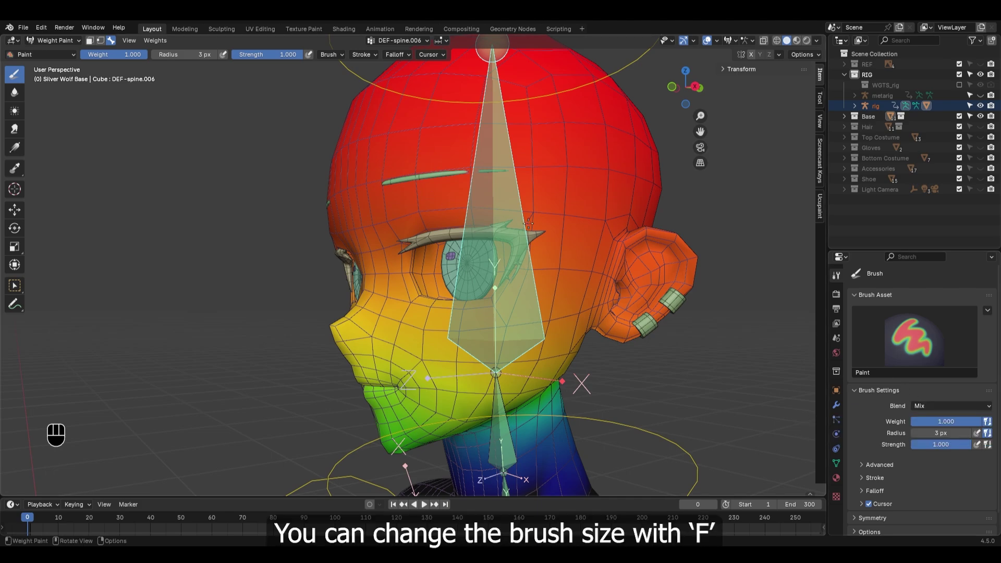
Step: Enlarge the Paint brush radius to about 73 px
{"action": "middle_click_drag", "start_coordinate": [527, 223], "coordinate": [632, 205]}
{"action": "key", "text": "f"}
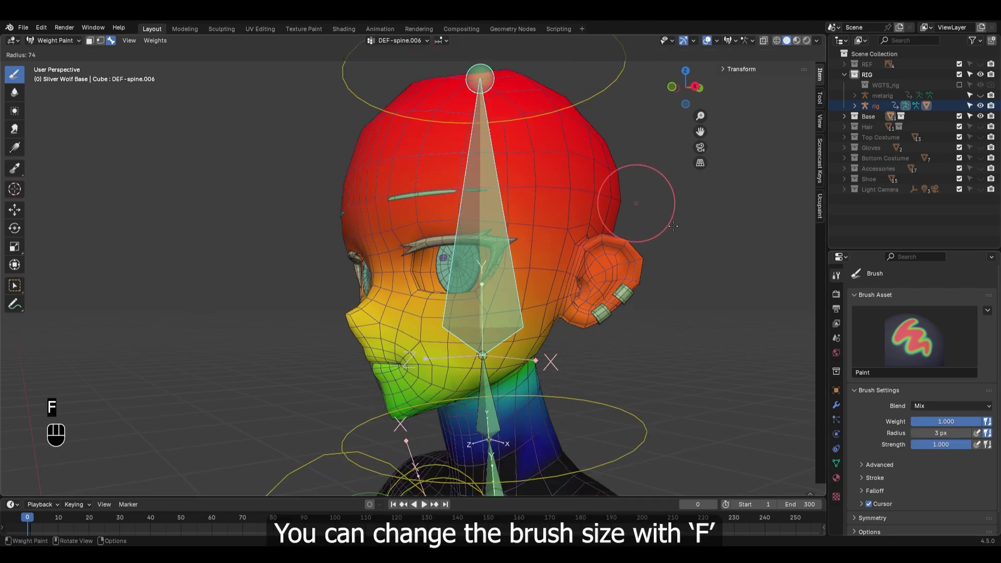
{"action": "left_click", "coordinate": [670, 224]}
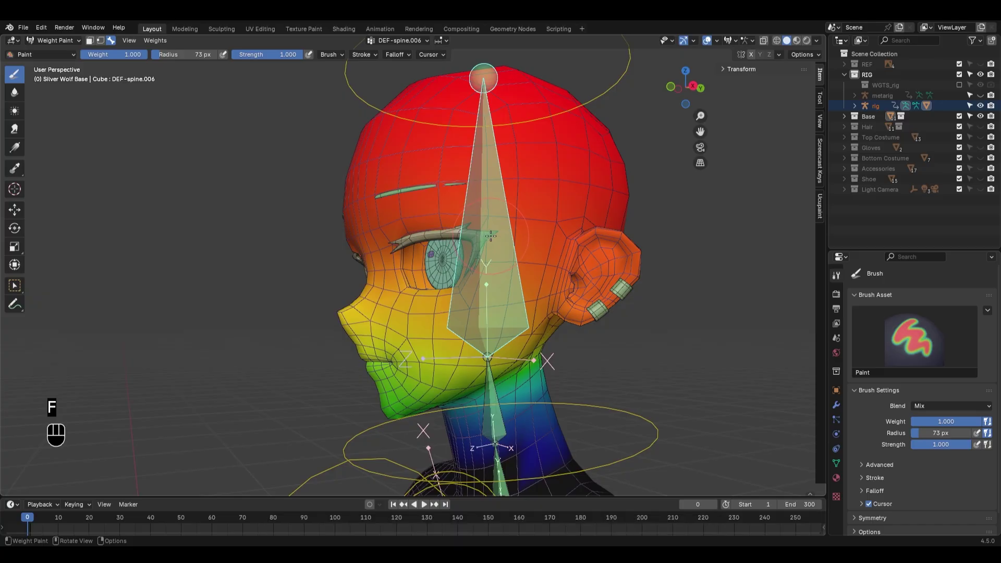
Step: Hide the sidebar, undo the test stroke on the forehead, and turn on X-axis symmetry for weight painting
{"action": "key", "text": "n"}
{"action": "left_click_drag", "start_coordinate": [369, 193], "coordinate": [436, 194]}
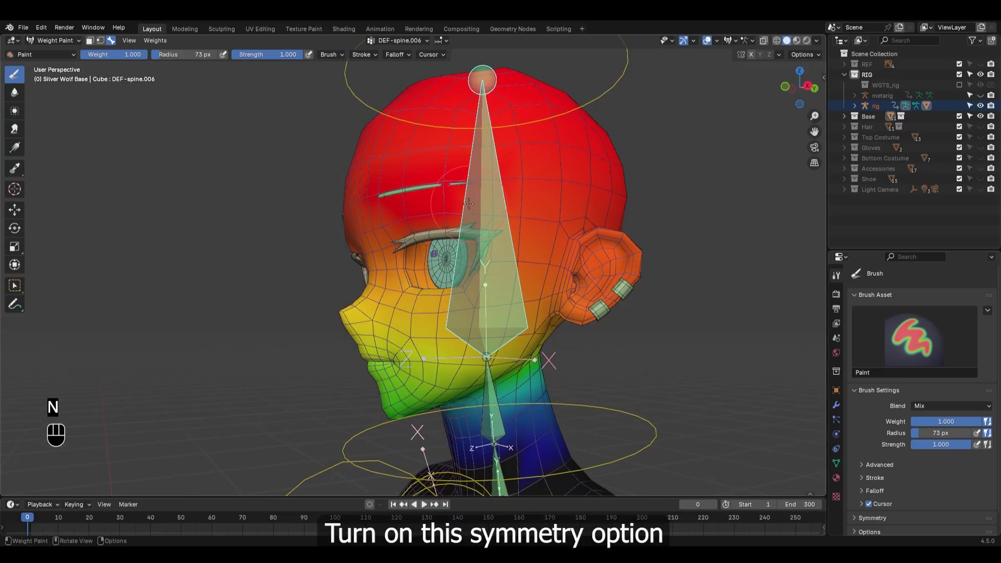
{"action": "key", "text": "ctrl+z"}
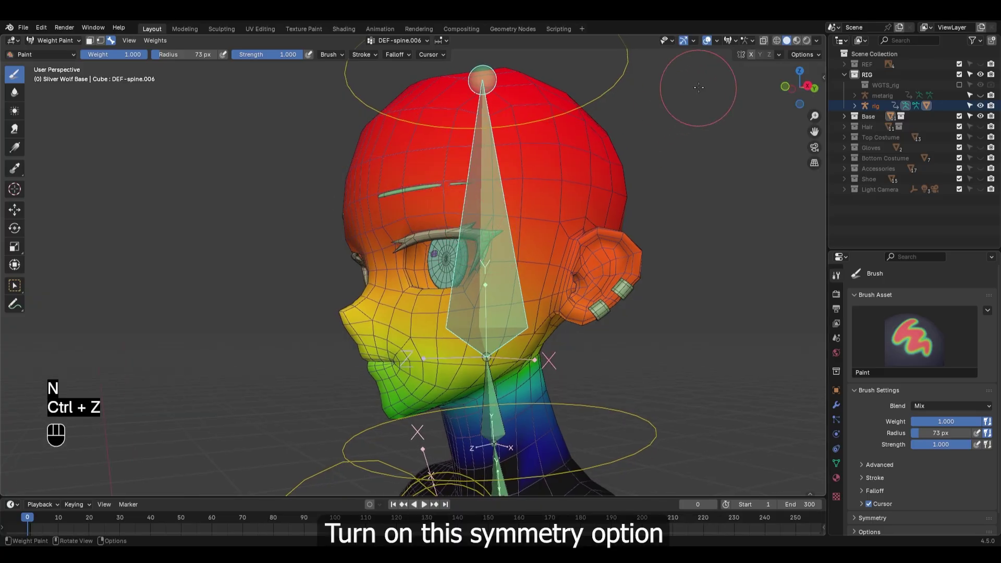
{"action": "left_click", "coordinate": [751, 54]}
{"action": "mouse_move", "coordinate": [486, 198]}
{"action": "middle_mouse_down"}
{"action": "mouse_move", "coordinate": [482, 261]}
{"action": "mouse_move", "coordinate": [472, 266]}
{"action": "mouse_move", "coordinate": [491, 275]}
{"action": "mouse_move", "coordinate": [458, 263]}
{"action": "mouse_move", "coordinate": [434, 298]}
{"action": "mouse_move", "coordinate": [430, 282]}
{"action": "mouse_move", "coordinate": [430, 304]}
{"action": "mouse_move", "coordinate": [438, 300]}
{"action": "middle_mouse_up"}
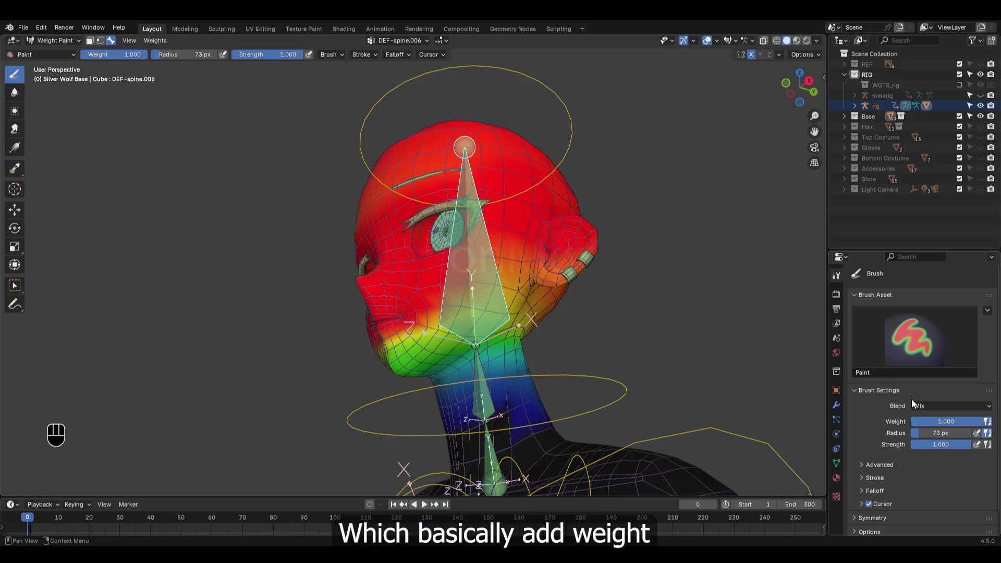
Step: Expand the brush's Falloff settings and view the custom curve and falloff shape options
{"action": "scroll", "coordinate": [901, 409], "scroll_direction": "down", "scroll_amount": 1}
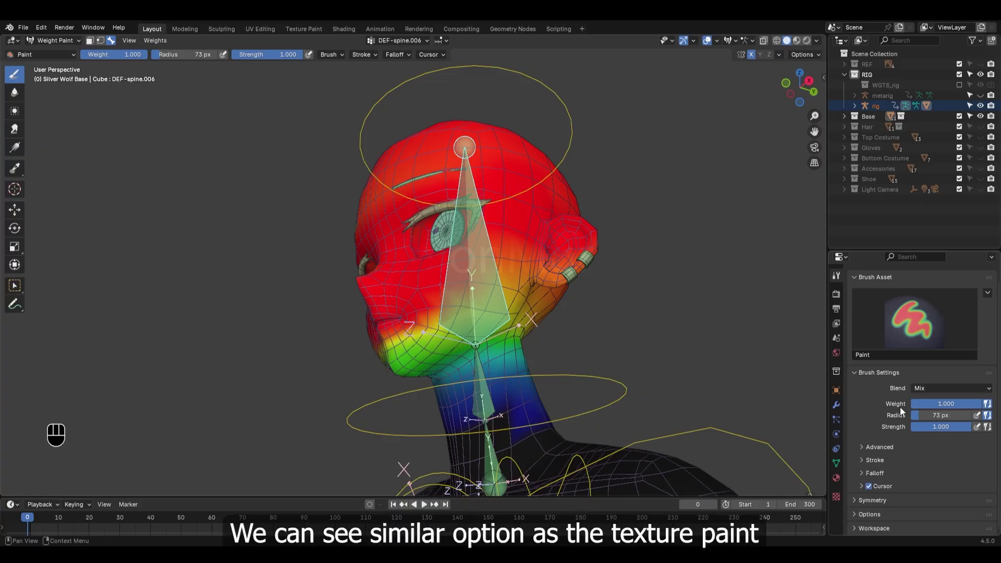
{"action": "left_click", "coordinate": [869, 472]}
{"action": "scroll", "coordinate": [892, 475], "scroll_direction": "down", "scroll_amount": 9}
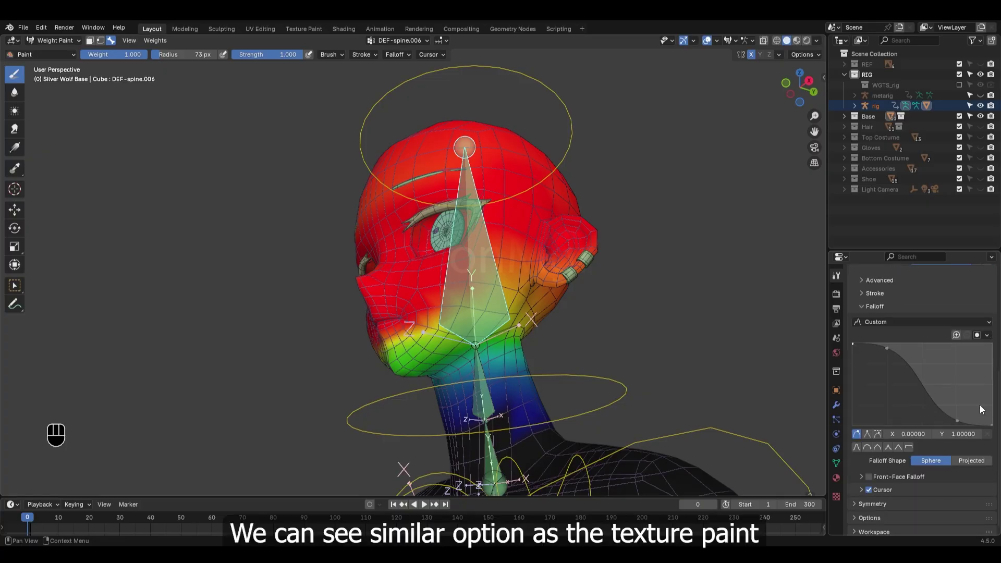
Step: Enlarge the Paint brush radius to 128 px and paint full head-bone weight over the side of the face
{"action": "mouse_move", "coordinate": [459, 282]}
{"action": "middle_mouse_down"}
{"action": "mouse_move", "coordinate": [471, 280]}
{"action": "mouse_move", "coordinate": [419, 228]}
{"action": "mouse_move", "coordinate": [494, 219]}
{"action": "middle_mouse_up"}
{"action": "key", "text": "f"}
{"action": "left_click", "coordinate": [468, 228]}
{"action": "scroll", "coordinate": [467, 228], "scroll_direction": "up", "scroll_amount": 2}
{"action": "mouse_move", "coordinate": [391, 224]}
{"action": "left_mouse_down"}
{"action": "mouse_move", "coordinate": [366, 263]}
{"action": "mouse_move", "coordinate": [355, 317]}
{"action": "left_mouse_up"}
{"action": "middle_click_drag", "start_coordinate": [354, 317], "coordinate": [391, 298]}
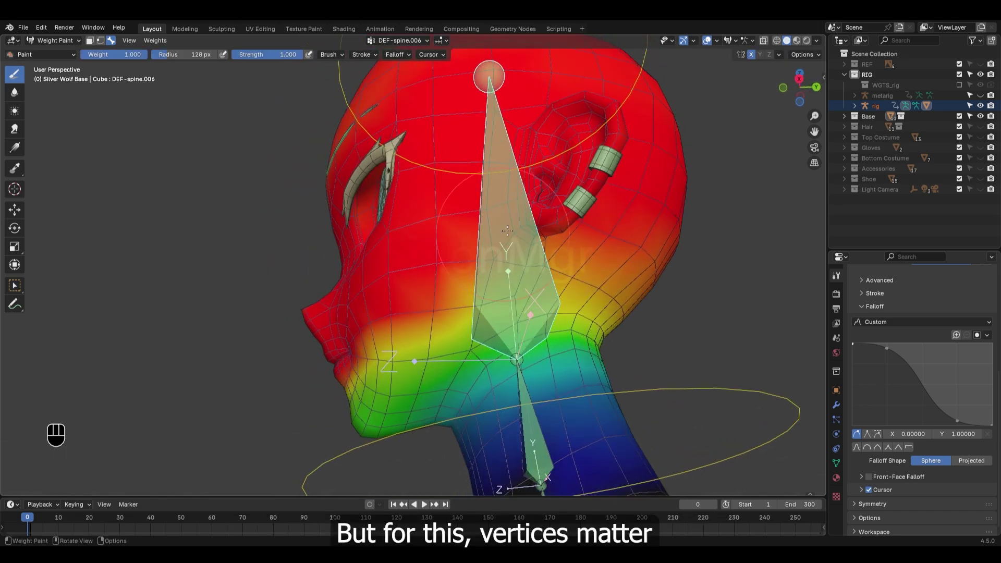
Step: Paint full head-bone weight over the cheek and lower jaw down to the chin
{"action": "middle_click_drag", "start_coordinate": [334, 388], "coordinate": [355, 388]}
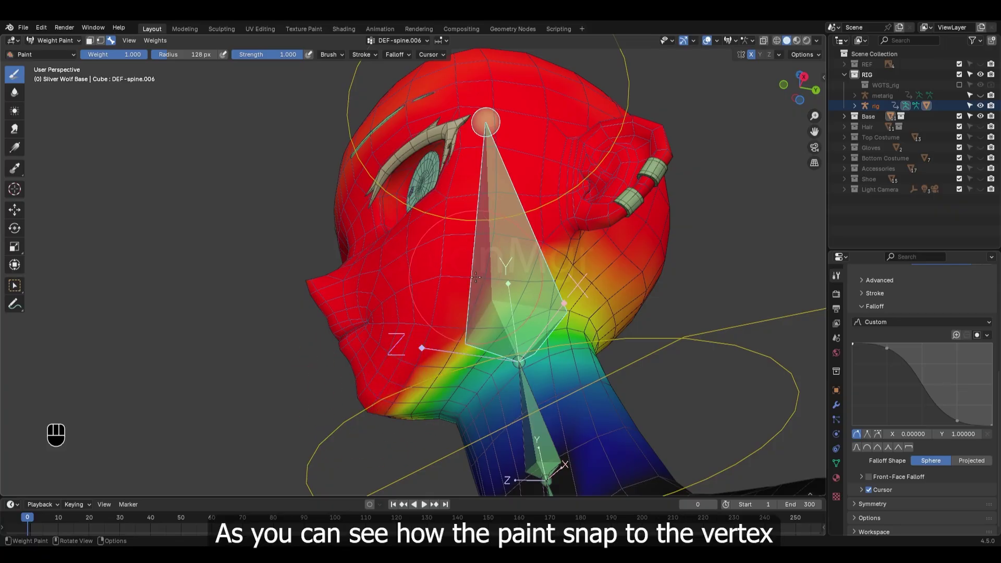
{"action": "middle_click_drag", "start_coordinate": [360, 389], "coordinate": [389, 327]}
{"action": "scroll", "coordinate": [396, 341], "scroll_direction": "up", "scroll_amount": 1}
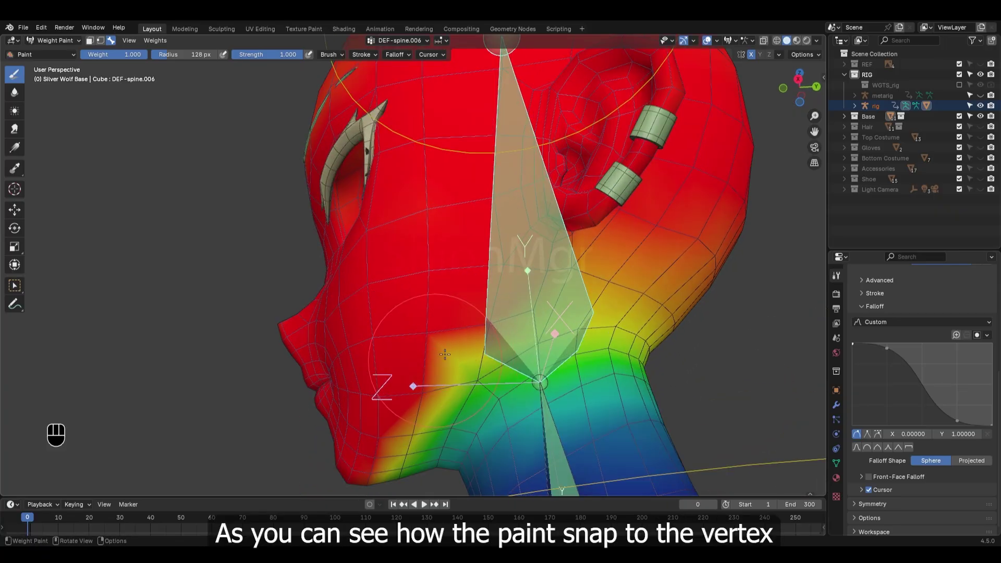
{"action": "middle_click_drag", "start_coordinate": [445, 354], "coordinate": [511, 209]}
{"action": "scroll", "coordinate": [513, 207], "scroll_direction": "up", "scroll_amount": 5}
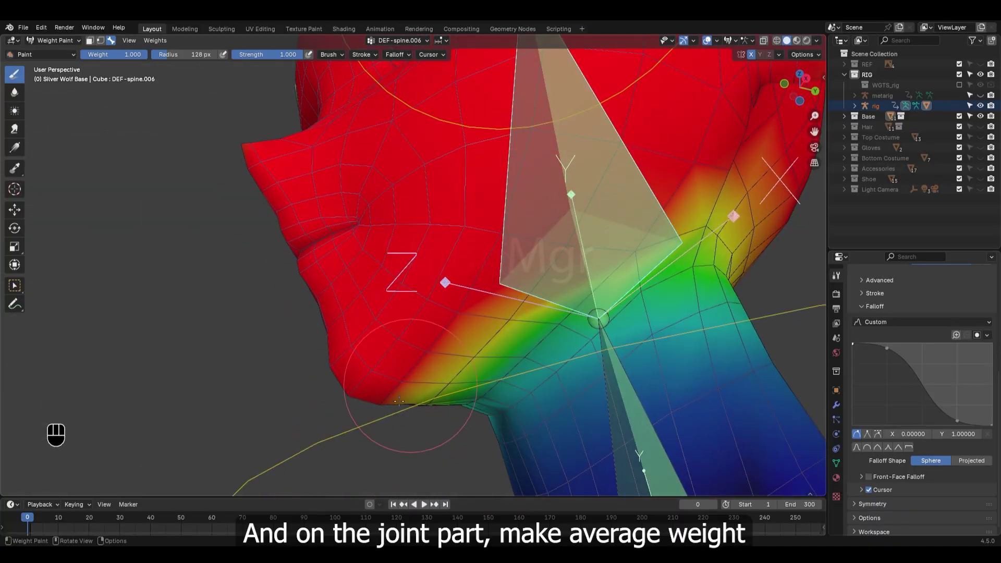
Step: Extend the full head-bone weight along the jaw's underside toward the neck joint
{"action": "middle_click_drag", "start_coordinate": [399, 401], "coordinate": [406, 349]}
{"action": "scroll", "coordinate": [444, 303], "scroll_direction": "down", "scroll_amount": 1}
{"action": "middle_click_drag", "start_coordinate": [469, 268], "coordinate": [412, 319], "text": "shift"}
{"action": "scroll", "coordinate": [384, 350], "scroll_direction": "up", "scroll_amount": 2}
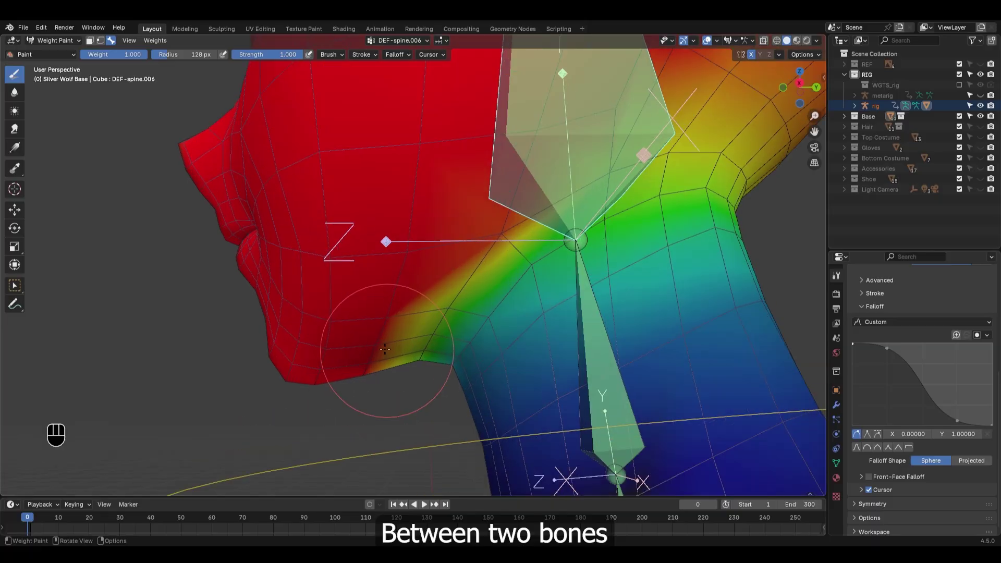
{"action": "scroll", "coordinate": [363, 366], "scroll_direction": "down", "scroll_amount": 4}
{"action": "middle_click_drag", "start_coordinate": [429, 276], "coordinate": [402, 311], "text": "shift"}
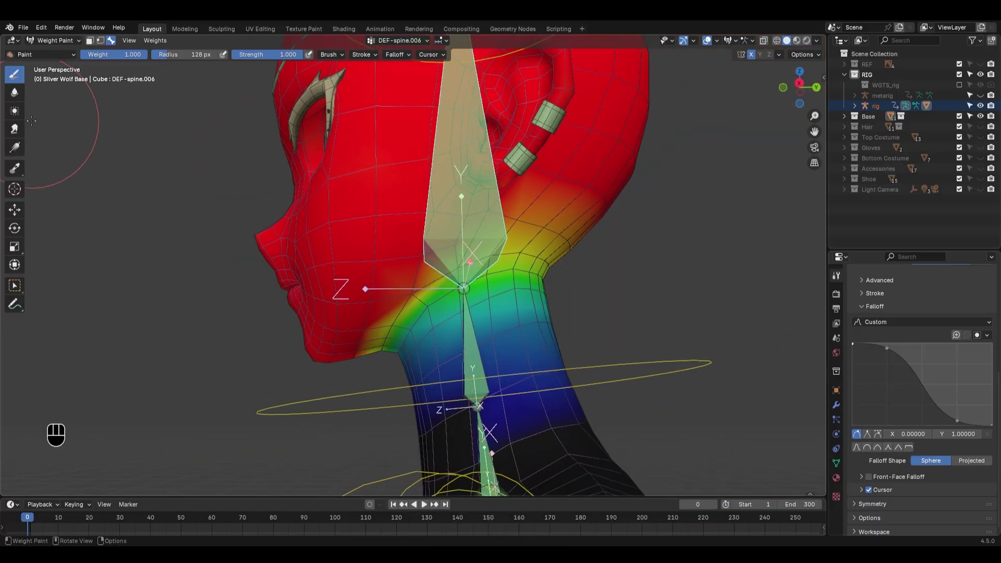
Step: Soften the head-bone weights along the jawline with the Blur brush and undo the last two actions
{"action": "left_click", "coordinate": [14, 93]}
{"action": "scroll", "coordinate": [315, 302], "scroll_direction": "up", "scroll_amount": 1}
{"action": "middle_click_drag", "start_coordinate": [314, 302], "coordinate": [399, 294]}
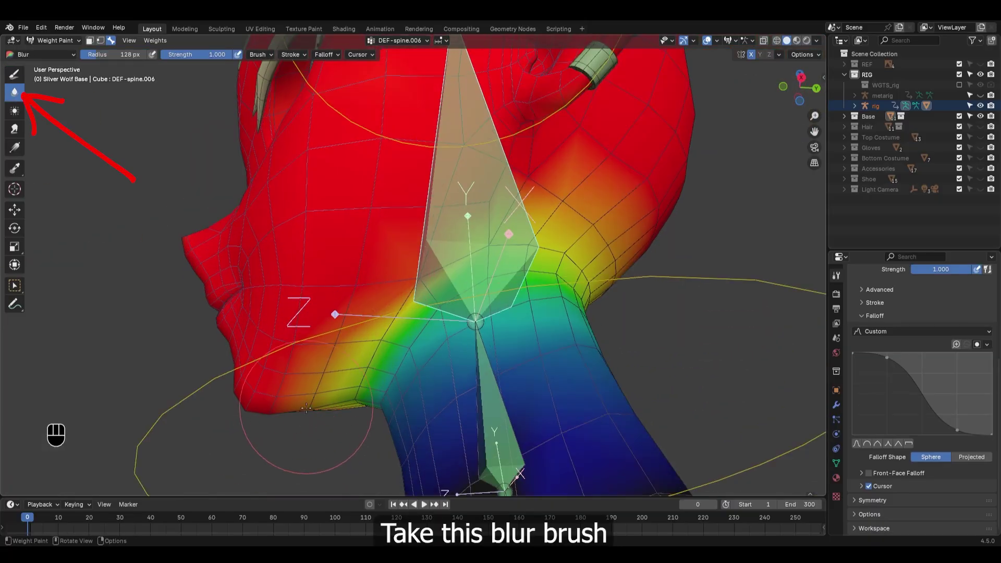
{"action": "left_click_drag", "start_coordinate": [398, 294], "coordinate": [380, 284]}
{"action": "scroll", "coordinate": [380, 284], "scroll_direction": "up", "scroll_amount": 2}
{"action": "key", "text": "ctrl+z"}
{"action": "key", "text": "ctrl+z"}
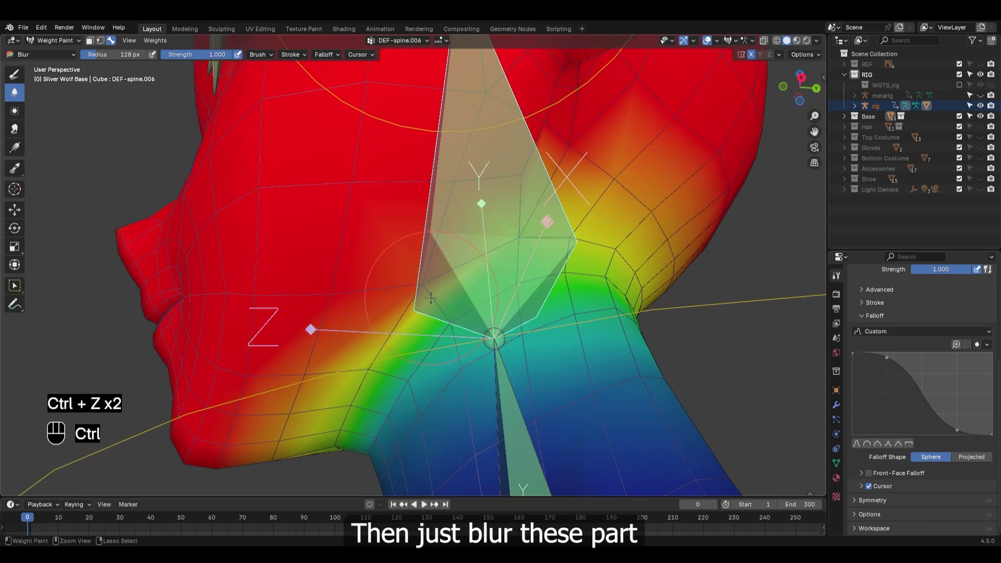
Step: Blur the head-bone weights around the back of the jaw, the nape and under the chin for a smooth head-to-neck transition
{"action": "scroll", "coordinate": [550, 259], "scroll_direction": "down", "scroll_amount": 4}
{"action": "middle_click_drag", "start_coordinate": [550, 259], "coordinate": [443, 311]}
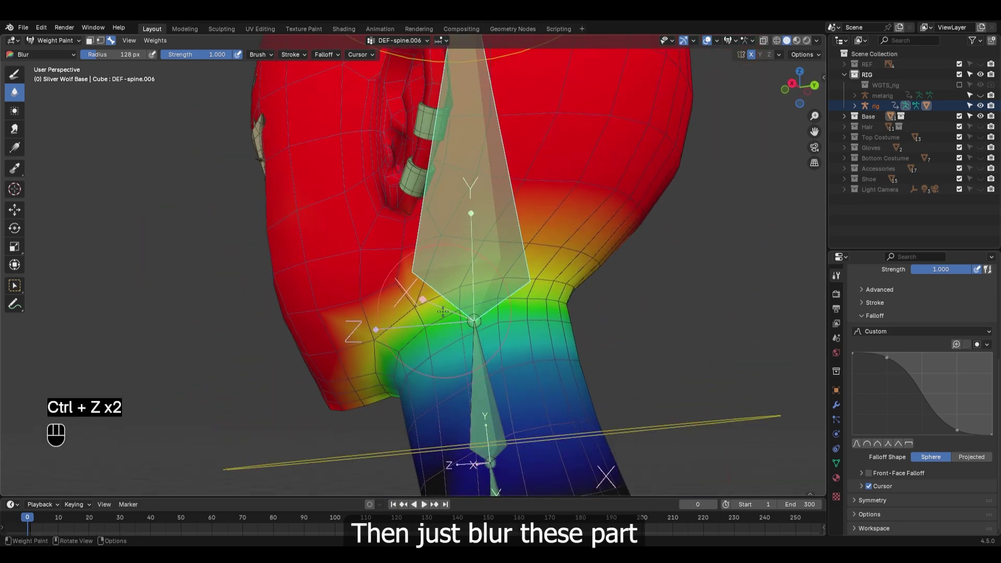
{"action": "middle_click_drag", "start_coordinate": [398, 286], "coordinate": [384, 281]}
{"action": "middle_click_drag", "start_coordinate": [480, 307], "coordinate": [488, 313]}
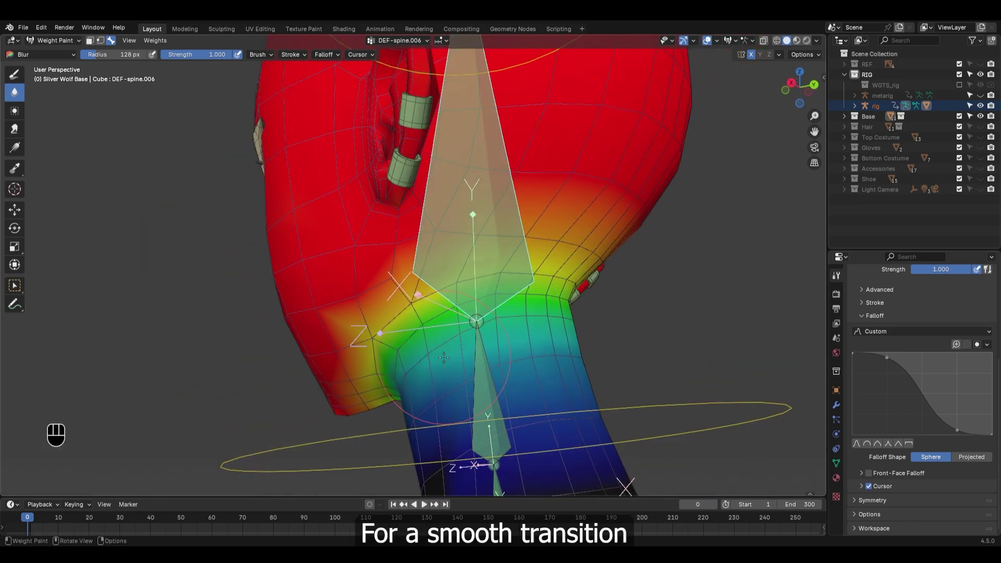
{"action": "middle_click_drag", "start_coordinate": [406, 323], "coordinate": [459, 282]}
{"action": "middle_click_drag", "start_coordinate": [415, 313], "coordinate": [431, 306]}
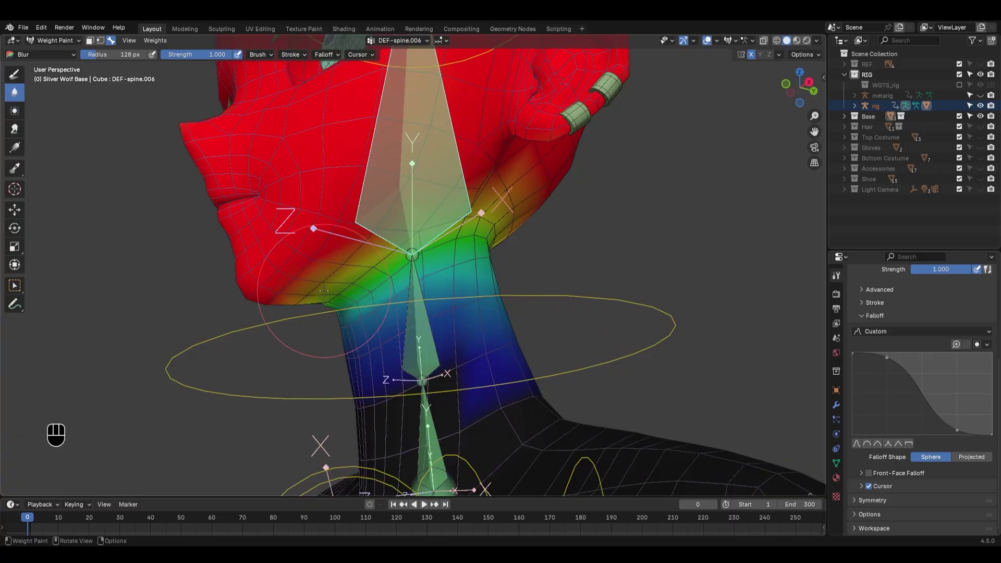
{"action": "middle_click_drag", "start_coordinate": [323, 300], "coordinate": [357, 265]}
{"action": "middle_click_drag", "start_coordinate": [284, 267], "coordinate": [7, 69]}
Step: Return to the Paint brush and set its blend mode to Subtract
{"action": "left_click", "coordinate": [14, 76]}
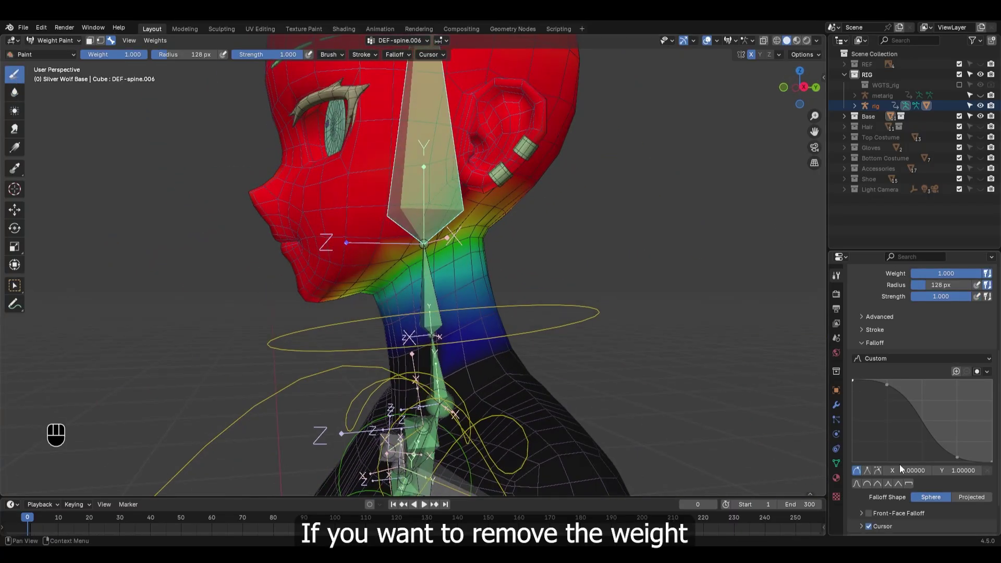
{"action": "scroll", "coordinate": [921, 408], "scroll_direction": "up", "scroll_amount": 5}
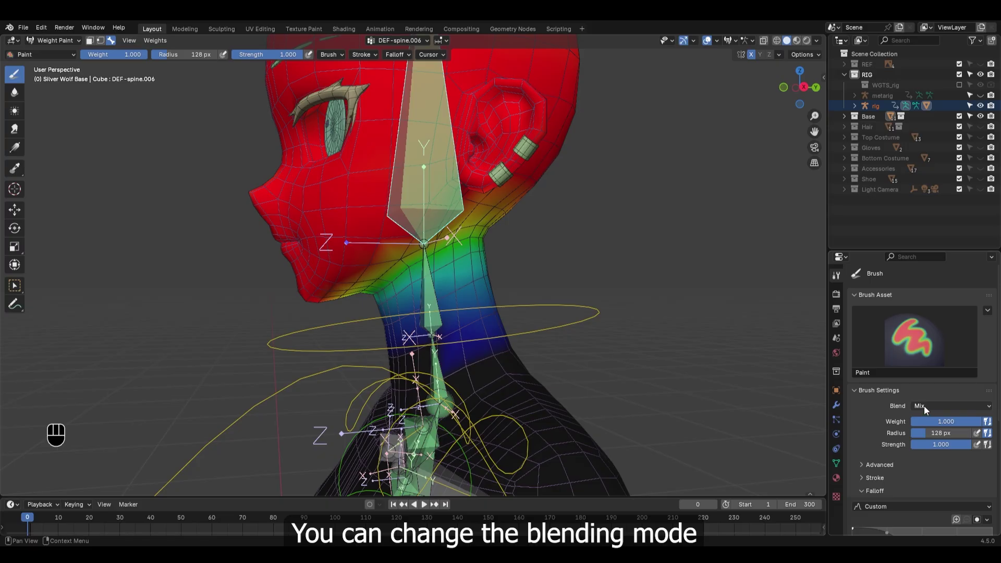
{"action": "left_click", "coordinate": [924, 406]}
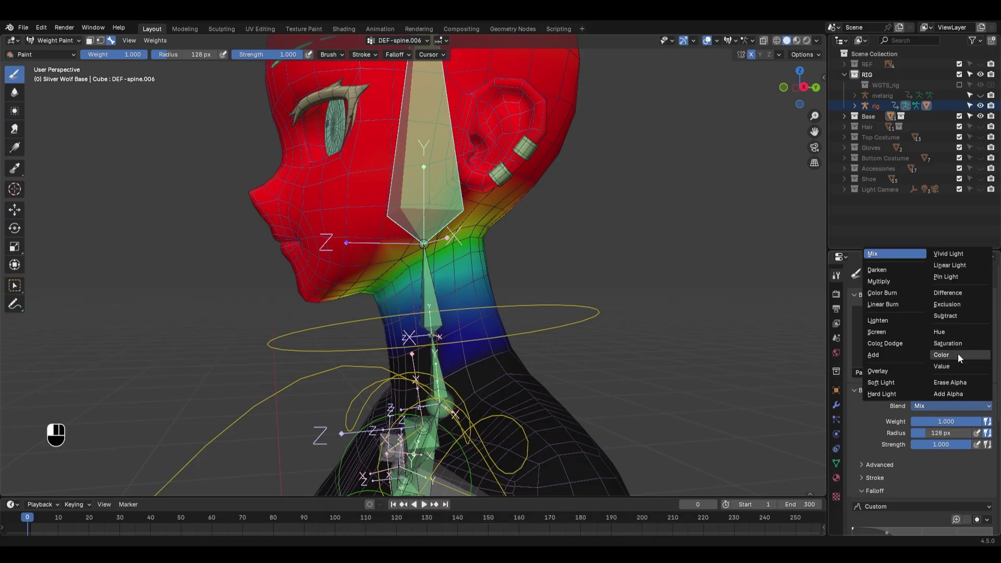
{"action": "left_click", "coordinate": [954, 317]}
Step: Subtract the stray head-bone weight from the side and back of the lower neck
{"action": "middle_click_drag", "start_coordinate": [606, 331], "coordinate": [578, 336]}
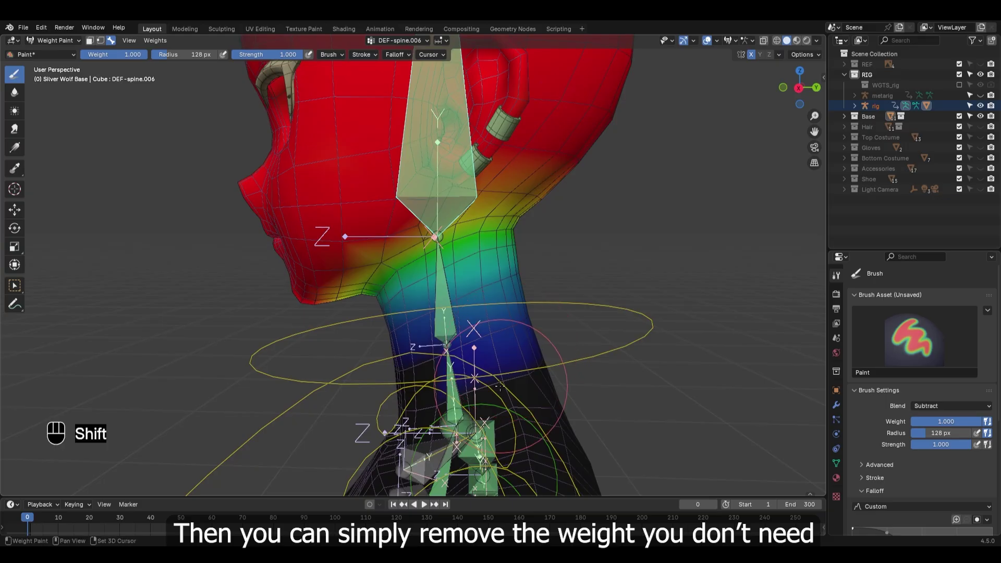
{"action": "middle_click_drag", "start_coordinate": [513, 387], "coordinate": [509, 319], "text": "shift"}
{"action": "scroll", "coordinate": [506, 324], "scroll_direction": "up", "scroll_amount": 3}
{"action": "left_click_drag", "start_coordinate": [491, 320], "coordinate": [602, 296]}
{"action": "middle_click_drag", "start_coordinate": [603, 298], "coordinate": [528, 323]}
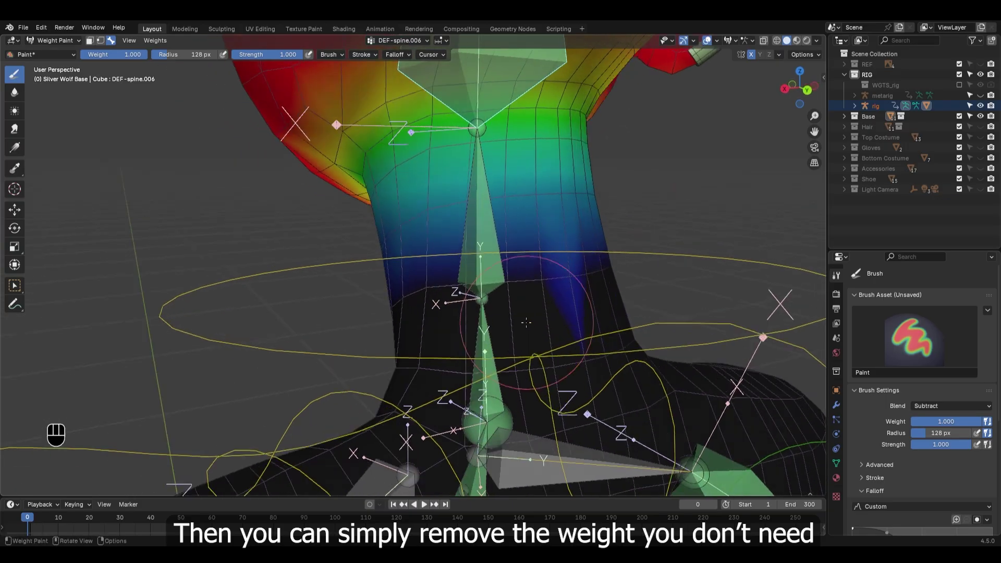
{"action": "left_click_drag", "start_coordinate": [527, 323], "coordinate": [605, 300]}
{"action": "middle_click_drag", "start_coordinate": [516, 313], "coordinate": [623, 278]}
{"action": "scroll", "coordinate": [526, 290], "scroll_direction": "down", "scroll_amount": 3}
{"action": "mouse_move", "coordinate": [504, 288]}
{"action": "middle_mouse_down"}
{"action": "mouse_move", "coordinate": [566, 276]}
{"action": "mouse_move", "coordinate": [444, 259]}
{"action": "mouse_move", "coordinate": [457, 234]}
{"action": "mouse_move", "coordinate": [447, 290]}
{"action": "middle_mouse_up"}
Step: Select the neck bone DEF-spine.005 and subtract its weight from the upper head and ear
{"action": "left_click", "coordinate": [433, 249], "text": "alt"}
{"action": "scroll", "coordinate": [434, 249], "scroll_direction": "down", "scroll_amount": 3}
{"action": "scroll", "coordinate": [454, 234], "scroll_direction": "up", "scroll_amount": 2}
{"action": "scroll", "coordinate": [428, 222], "scroll_direction": "down", "scroll_amount": 2}
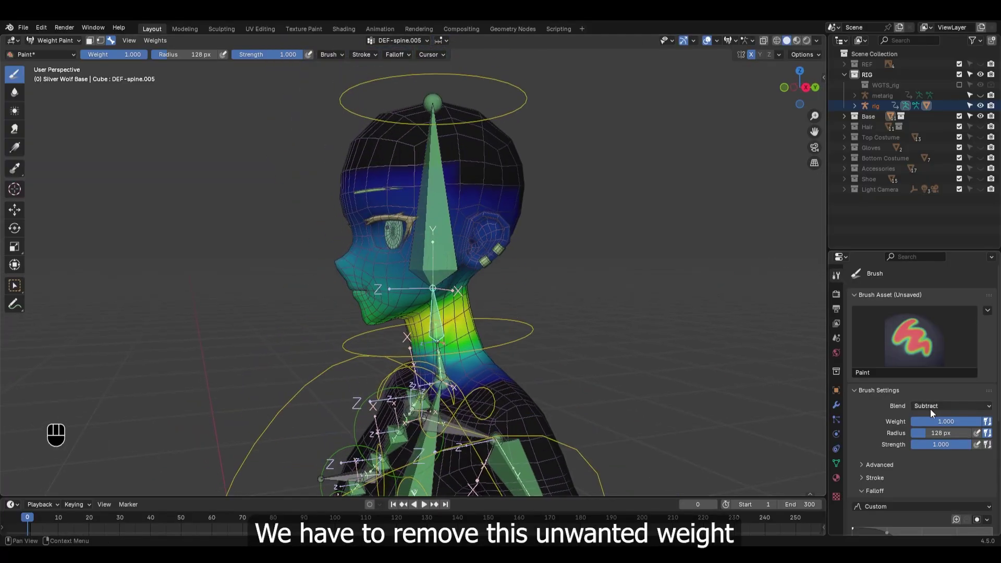
{"action": "middle_click_drag", "start_coordinate": [563, 308], "coordinate": [548, 302]}
{"action": "middle_click_drag", "start_coordinate": [542, 260], "coordinate": [556, 298], "text": "shift"}
{"action": "scroll", "coordinate": [469, 266], "scroll_direction": "up", "scroll_amount": 2}
{"action": "left_click_drag", "start_coordinate": [526, 185], "coordinate": [292, 242]}
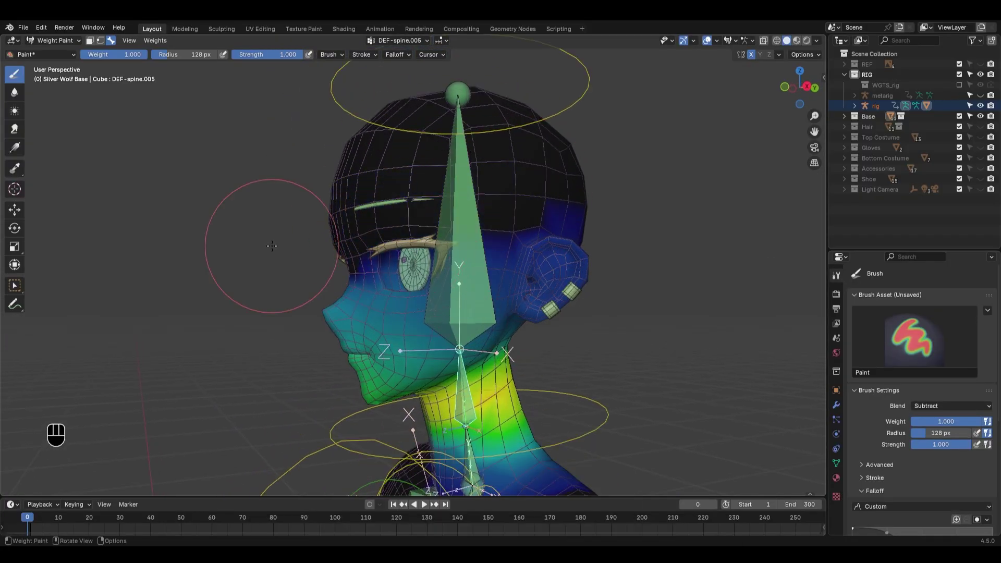
{"action": "mouse_move", "coordinate": [393, 202]}
{"action": "middle_mouse_down"}
{"action": "mouse_move", "coordinate": [493, 204]}
{"action": "mouse_move", "coordinate": [399, 194]}
{"action": "middle_mouse_up"}
{"action": "mouse_move", "coordinate": [527, 209]}
{"action": "left_mouse_down"}
{"action": "mouse_move", "coordinate": [550, 210]}
{"action": "mouse_move", "coordinate": [509, 250]}
{"action": "left_mouse_up"}
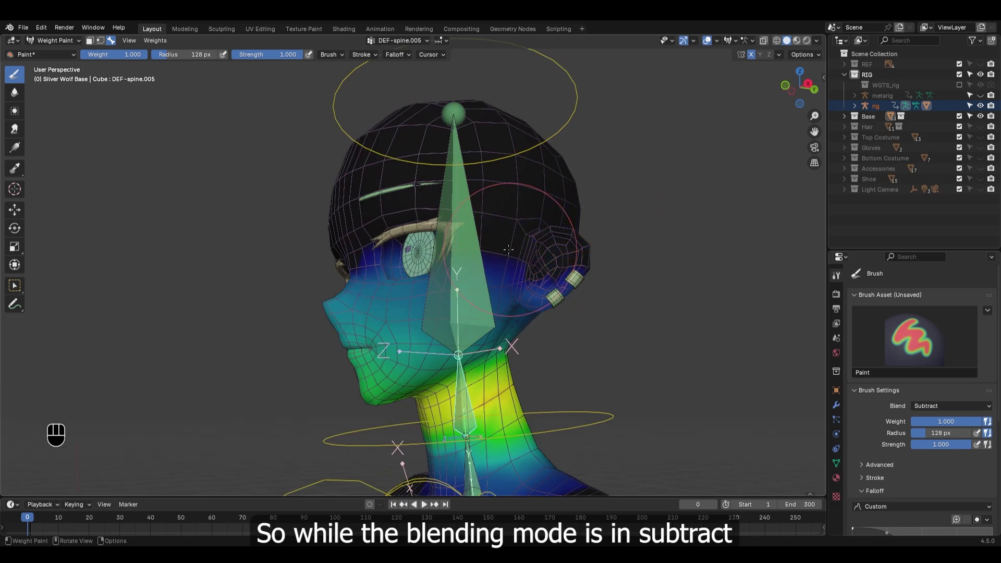
Step: Subtract the DEF-spine.005 weight from the face, from the eye area down to the mouth and chin
{"action": "middle_click_drag", "start_coordinate": [509, 249], "coordinate": [488, 207]}
{"action": "left_click_drag", "start_coordinate": [395, 284], "coordinate": [360, 315]}
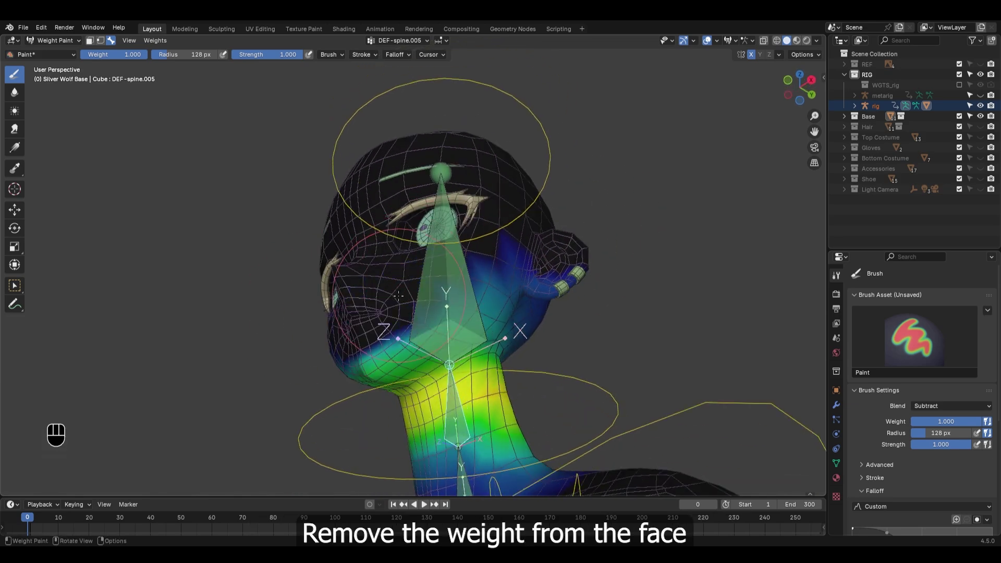
{"action": "mouse_move", "coordinate": [359, 315]}
{"action": "middle_mouse_down"}
{"action": "mouse_move", "coordinate": [379, 261]}
{"action": "mouse_move", "coordinate": [383, 280]}
{"action": "middle_mouse_up"}
{"action": "middle_click_drag", "start_coordinate": [351, 337], "coordinate": [290, 367]}
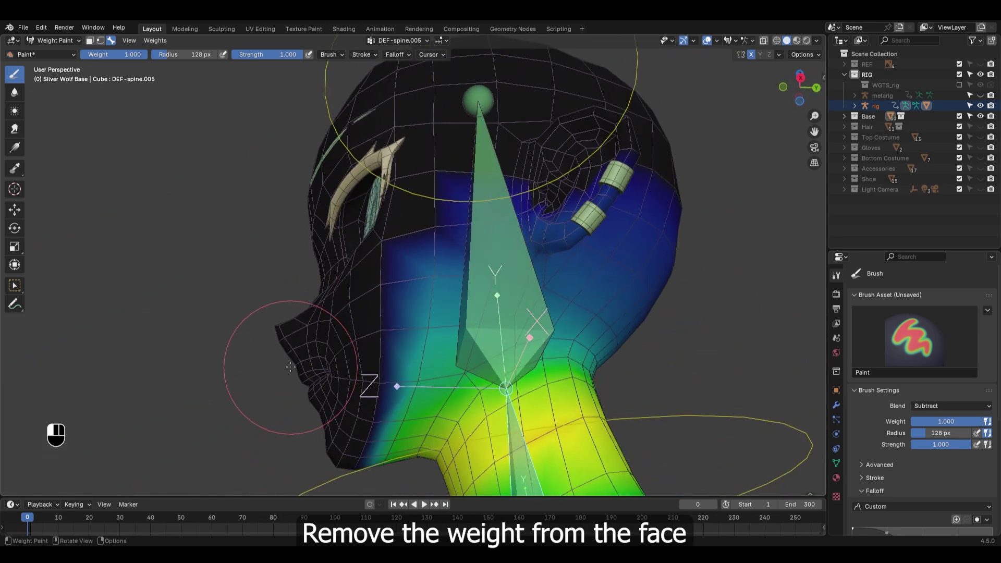
{"action": "middle_click_drag", "start_coordinate": [422, 282], "coordinate": [387, 240]}
{"action": "scroll", "coordinate": [371, 296], "scroll_direction": "down", "scroll_amount": 2}
{"action": "middle_click_drag", "start_coordinate": [371, 297], "coordinate": [409, 224]}
{"action": "scroll", "coordinate": [410, 224], "scroll_direction": "up", "scroll_amount": 2}
Step: Subtract the DEF-spine.005 weight from the upper surface of the mesh inside the mouth
{"action": "middle_click_drag", "start_coordinate": [366, 402], "coordinate": [433, 320]}
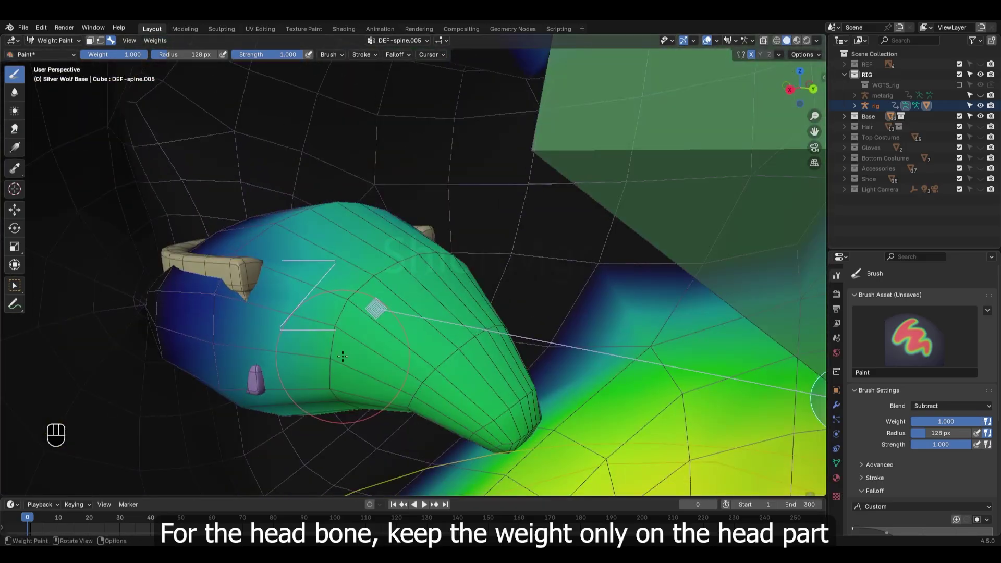
{"action": "mouse_move", "coordinate": [343, 357]}
{"action": "left_mouse_down"}
{"action": "mouse_move", "coordinate": [289, 344]}
{"action": "mouse_move", "coordinate": [229, 255]}
{"action": "left_mouse_up"}
{"action": "middle_click_drag", "start_coordinate": [223, 251], "coordinate": [209, 240]}
{"action": "left_click_drag", "start_coordinate": [368, 184], "coordinate": [251, 292]}
{"action": "mouse_move", "coordinate": [250, 262]}
{"action": "middle_mouse_down"}
{"action": "mouse_move", "coordinate": [269, 272]}
{"action": "mouse_move", "coordinate": [277, 365]}
{"action": "mouse_move", "coordinate": [297, 284]}
{"action": "middle_mouse_up"}
{"action": "scroll", "coordinate": [277, 366], "scroll_direction": "up", "scroll_amount": 3}
{"action": "left_click_drag", "start_coordinate": [355, 250], "coordinate": [471, 289]}
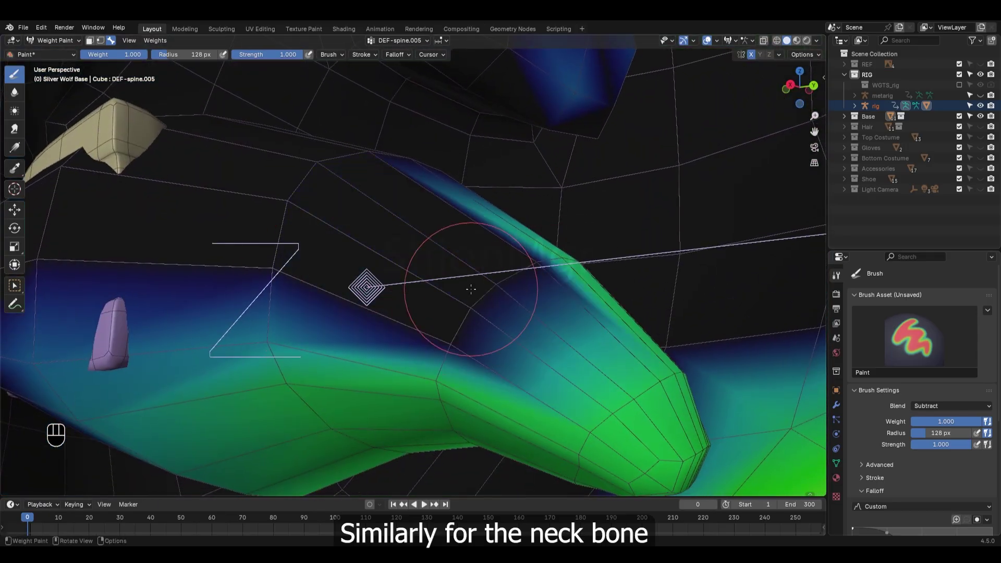
Step: Remove the remaining DEF-spine.005 weight from the tongue tip and the lower mouth cavity
{"action": "middle_click_drag", "start_coordinate": [470, 289], "coordinate": [508, 297]}
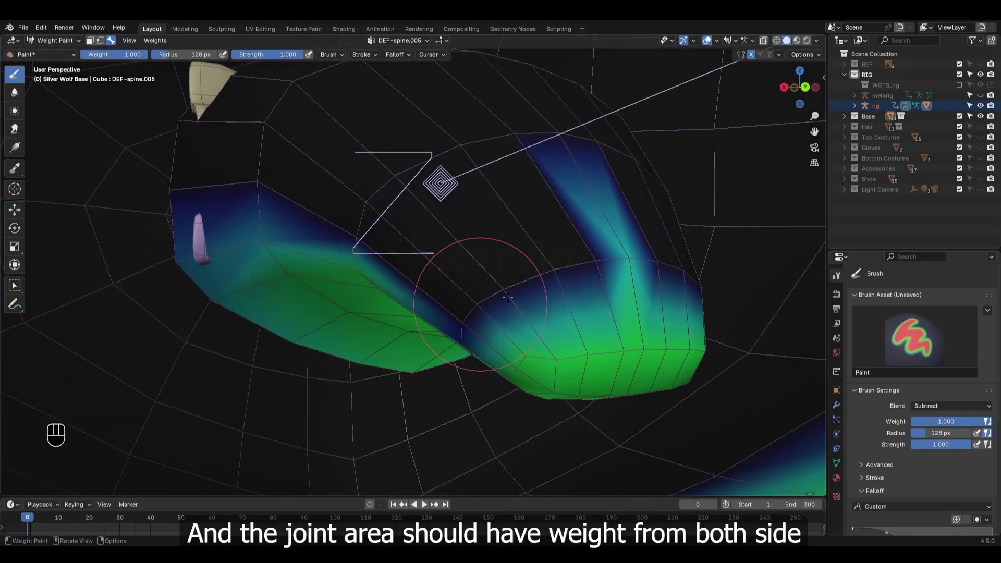
{"action": "middle_click_drag", "start_coordinate": [503, 383], "coordinate": [606, 247]}
{"action": "left_click_drag", "start_coordinate": [607, 247], "coordinate": [598, 290]}
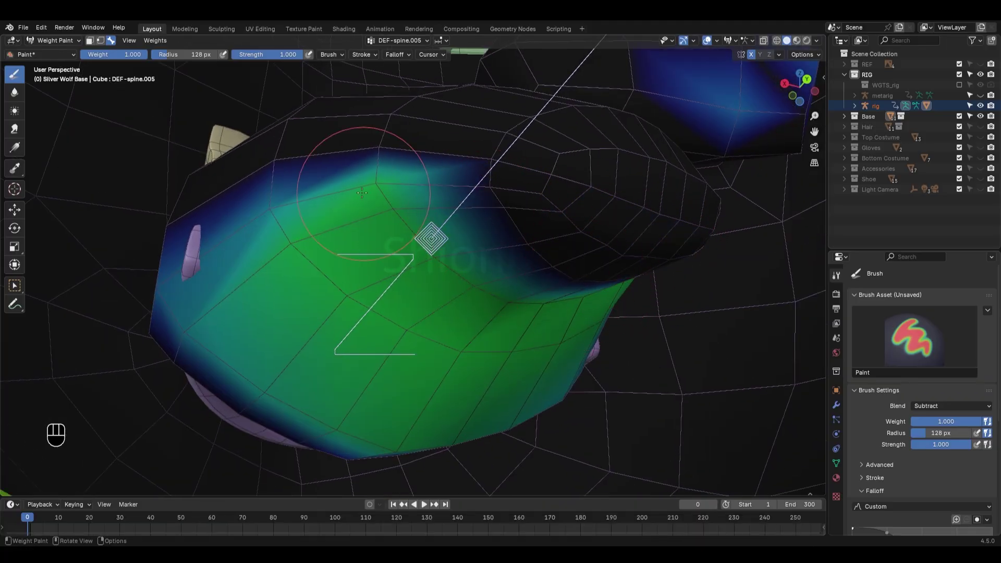
{"action": "mouse_move", "coordinate": [362, 193]}
{"action": "left_mouse_down"}
{"action": "mouse_move", "coordinate": [547, 305]}
{"action": "mouse_move", "coordinate": [299, 268]}
{"action": "left_mouse_up"}
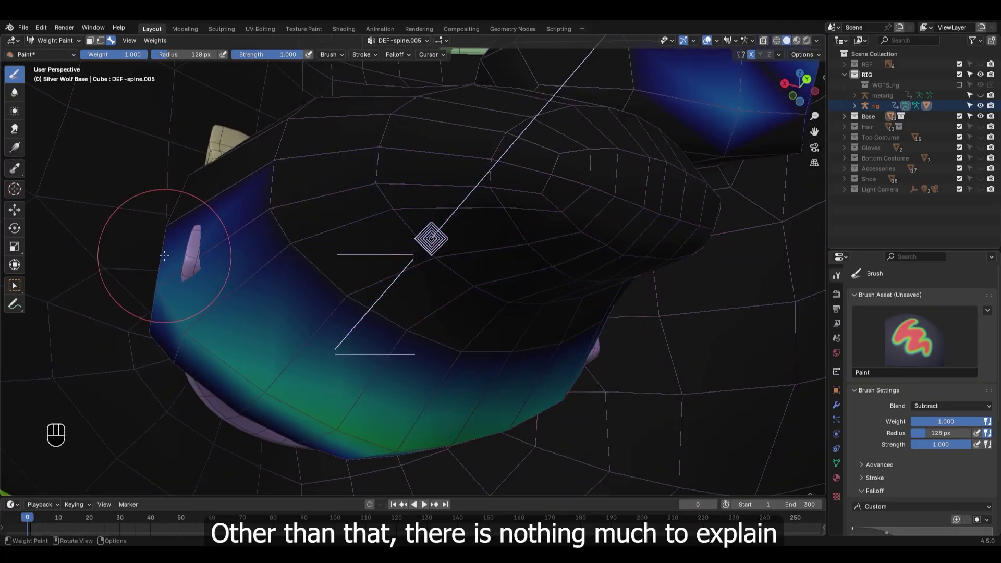
{"action": "left_click_drag", "start_coordinate": [165, 255], "coordinate": [269, 376]}
{"action": "middle_click_drag", "start_coordinate": [397, 435], "coordinate": [398, 387], "text": "shift"}
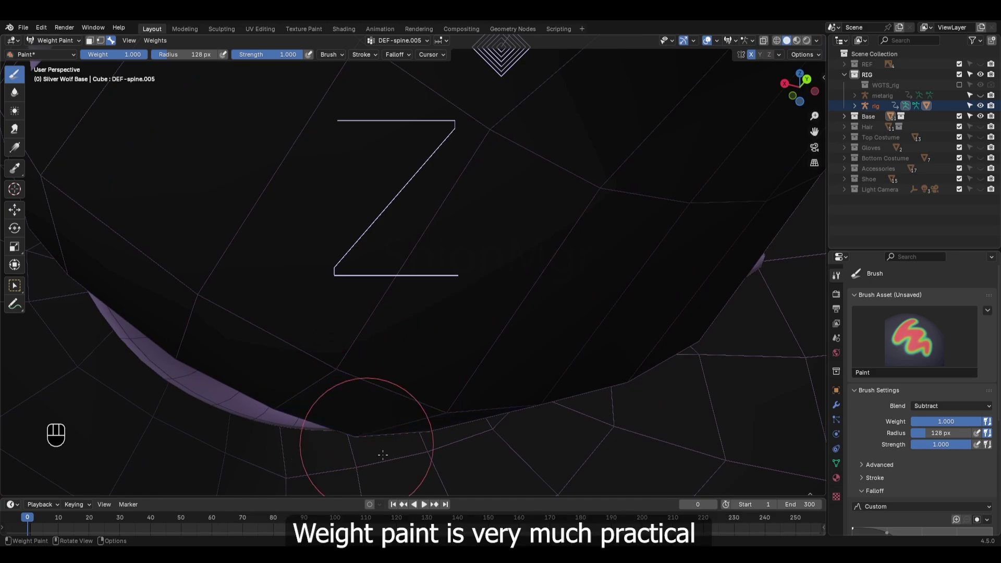
Step: Examine the inner mouth, teeth and front of the face for leftover DEF-spine.005 weight
{"action": "middle_click_drag", "start_coordinate": [380, 456], "coordinate": [506, 333]}
{"action": "scroll", "coordinate": [503, 332], "scroll_direction": "down", "scroll_amount": 1}
{"action": "middle_click_drag", "start_coordinate": [344, 265], "coordinate": [265, 162], "text": "shift"}
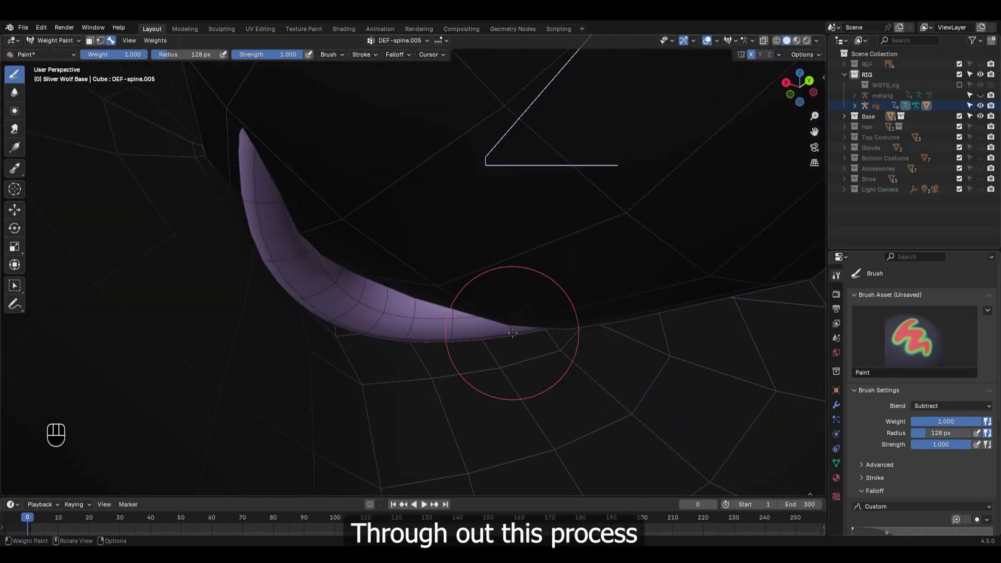
{"action": "middle_click_drag", "start_coordinate": [512, 333], "coordinate": [569, 195]}
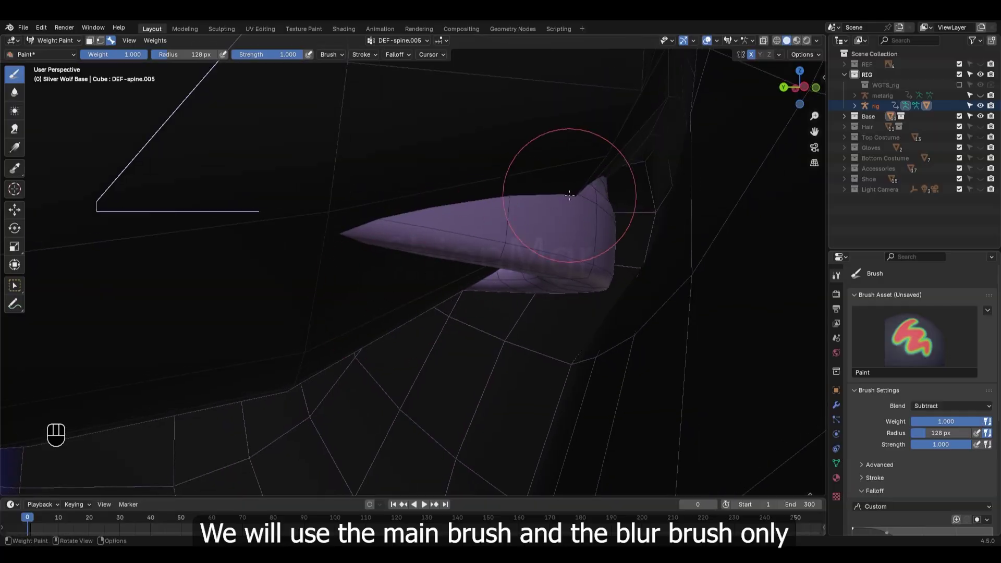
{"action": "scroll", "coordinate": [605, 149], "scroll_direction": "down", "scroll_amount": 7}
{"action": "middle_click_drag", "start_coordinate": [606, 150], "coordinate": [507, 229]}
{"action": "scroll", "coordinate": [428, 217], "scroll_direction": "down", "scroll_amount": 5}
{"action": "scroll", "coordinate": [424, 235], "scroll_direction": "up", "scroll_amount": 6}
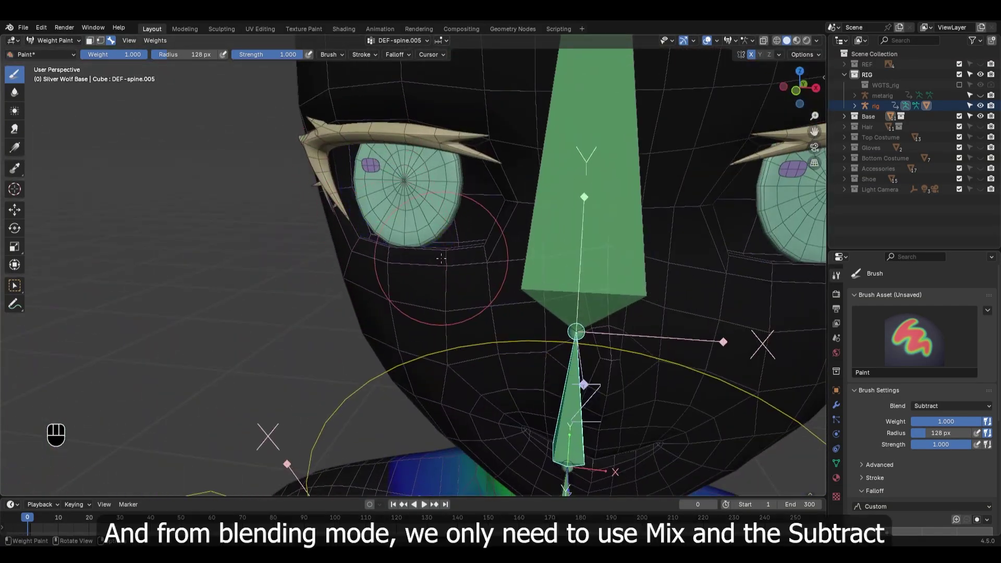
{"action": "middle_click_drag", "start_coordinate": [448, 253], "coordinate": [417, 245]}
Step: Select the lower neck bone DEF-spine.004 and examine its weight around the neck and shoulders
{"action": "mouse_move", "coordinate": [500, 339]}
{"action": "middle_mouse_down"}
{"action": "mouse_move", "coordinate": [415, 347]}
{"action": "mouse_move", "coordinate": [401, 330]}
{"action": "mouse_move", "coordinate": [402, 357]}
{"action": "mouse_move", "coordinate": [413, 313]}
{"action": "mouse_move", "coordinate": [398, 360]}
{"action": "mouse_move", "coordinate": [339, 308]}
{"action": "middle_mouse_up"}
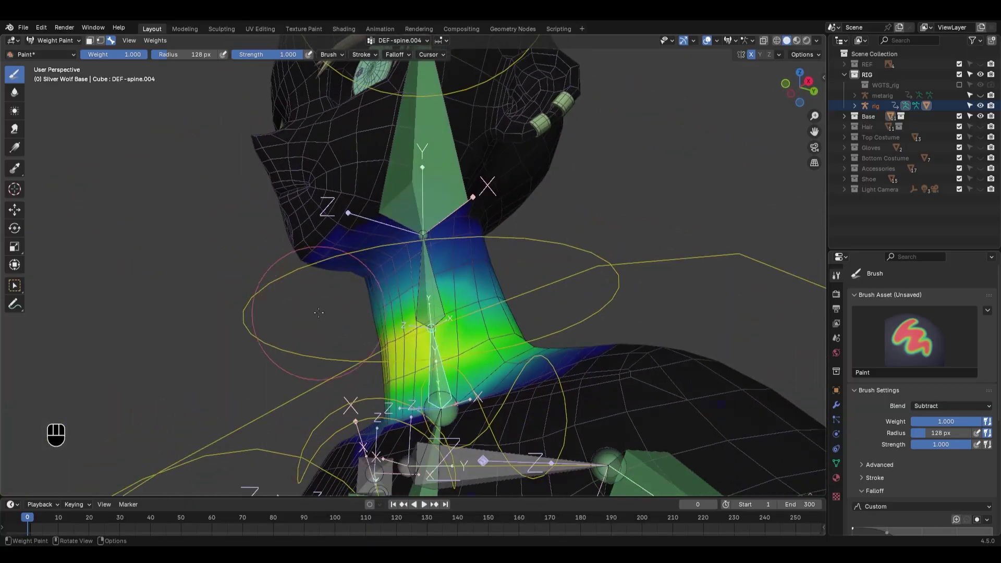
{"action": "scroll", "coordinate": [271, 225], "scroll_direction": "up", "scroll_amount": 2}
{"action": "mouse_move", "coordinate": [263, 277]}
{"action": "middle_mouse_down"}
{"action": "mouse_move", "coordinate": [428, 219]}
{"action": "mouse_move", "coordinate": [525, 167]}
{"action": "mouse_move", "coordinate": [483, 195]}
{"action": "middle_mouse_up"}
{"action": "scroll", "coordinate": [581, 173], "scroll_direction": "down", "scroll_amount": 4}
{"action": "scroll", "coordinate": [489, 114], "scroll_direction": "down", "scroll_amount": 3}
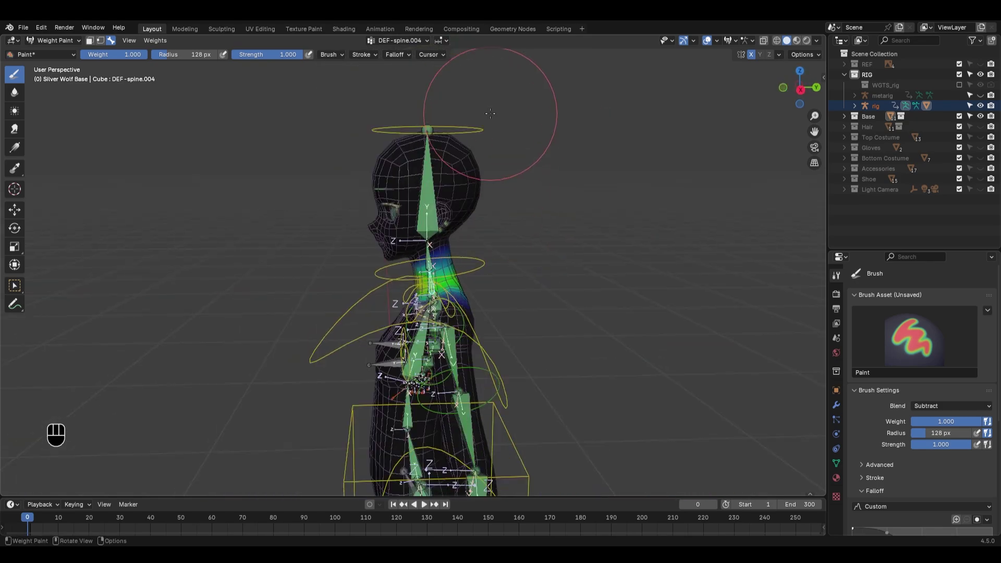
Step: Select the rig's head control ring above the head and frame the head
{"action": "left_click", "coordinate": [468, 151], "text": "alt"}
{"action": "middle_click_drag", "start_coordinate": [527, 159], "coordinate": [548, 144]}
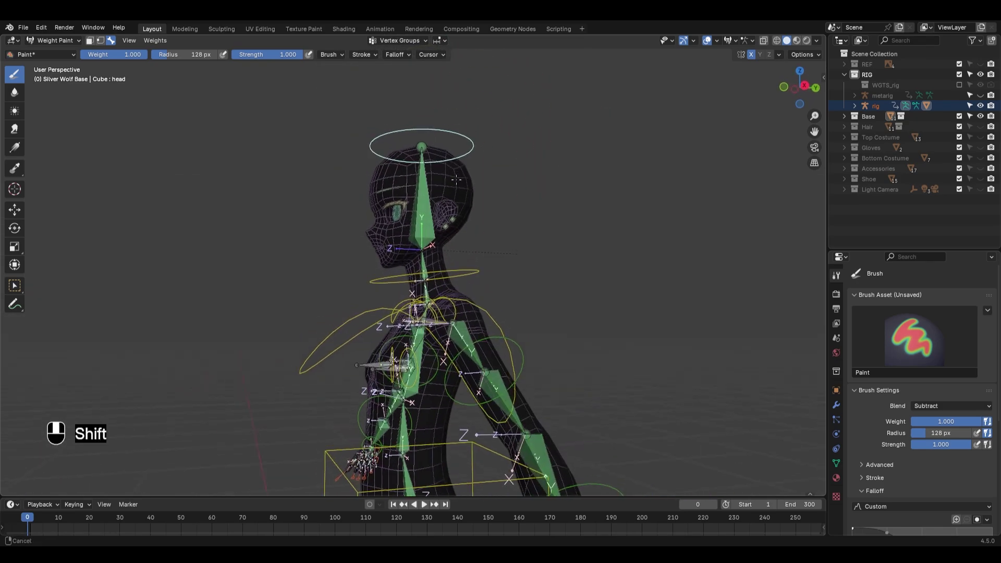
{"action": "scroll", "coordinate": [463, 252], "scroll_direction": "up", "scroll_amount": 2}
{"action": "middle_click_drag", "start_coordinate": [468, 188], "coordinate": [472, 268], "text": "shift"}
{"action": "scroll", "coordinate": [471, 268], "scroll_direction": "up", "scroll_amount": 2}
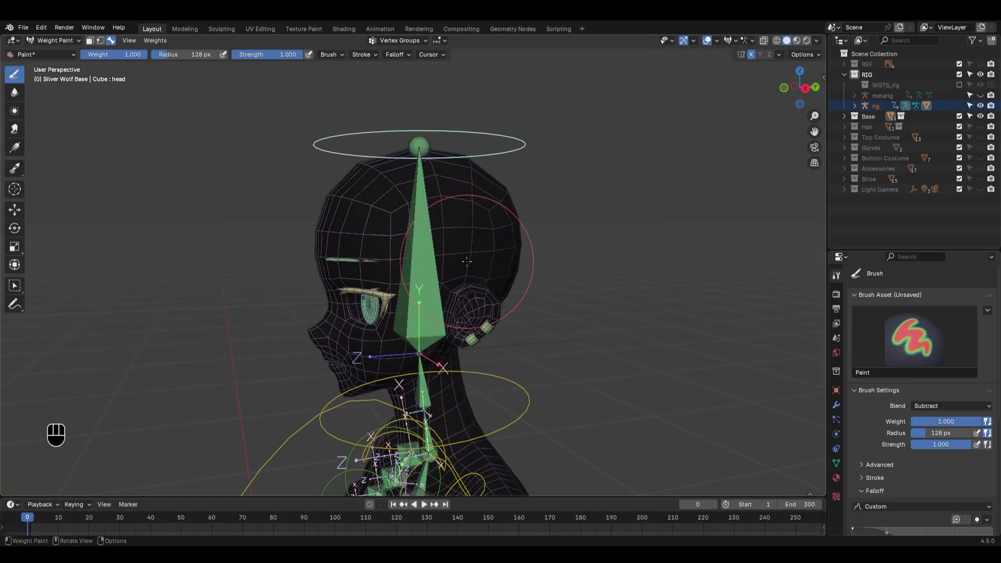
Step: Test-rotate the head control in the right side view to check how the head weights deform, cancelling each rotation
{"action": "key", "text": "KP_3"}
{"action": "left_click", "coordinate": [736, 40]}
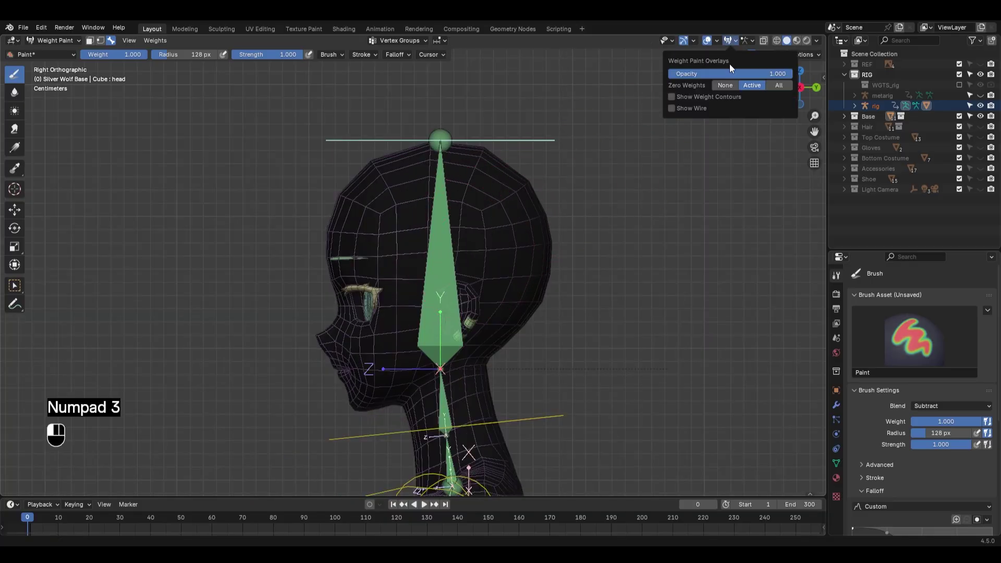
{"action": "left_click", "coordinate": [724, 86]}
{"action": "left_click", "coordinate": [752, 84]}
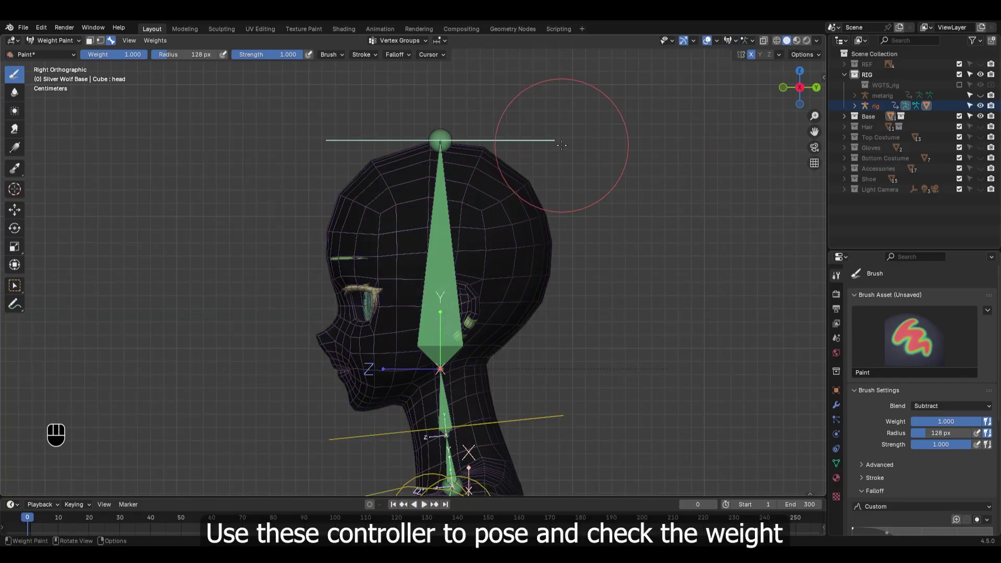
{"action": "key", "text": "r"}
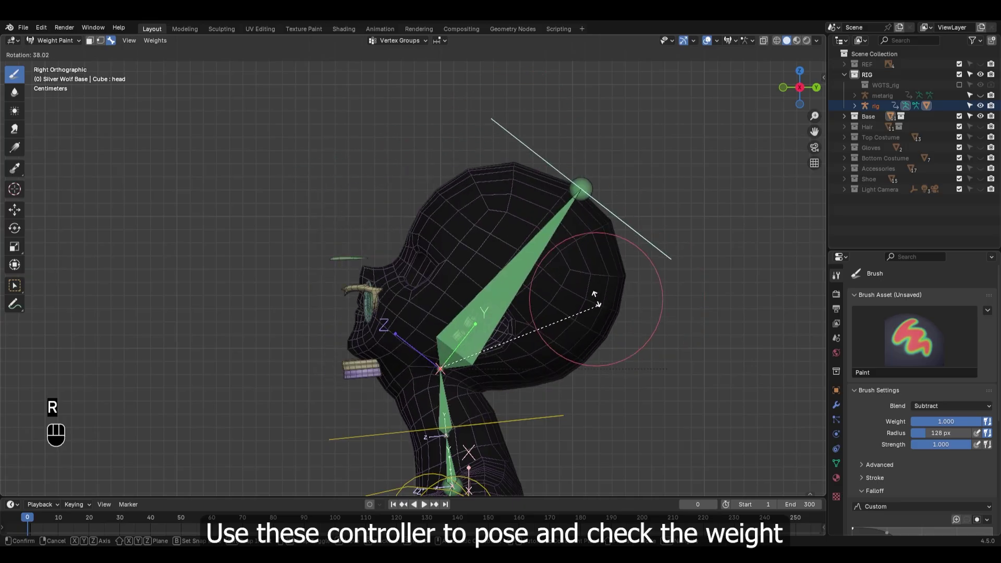
{"action": "right_click", "coordinate": [570, 316]}
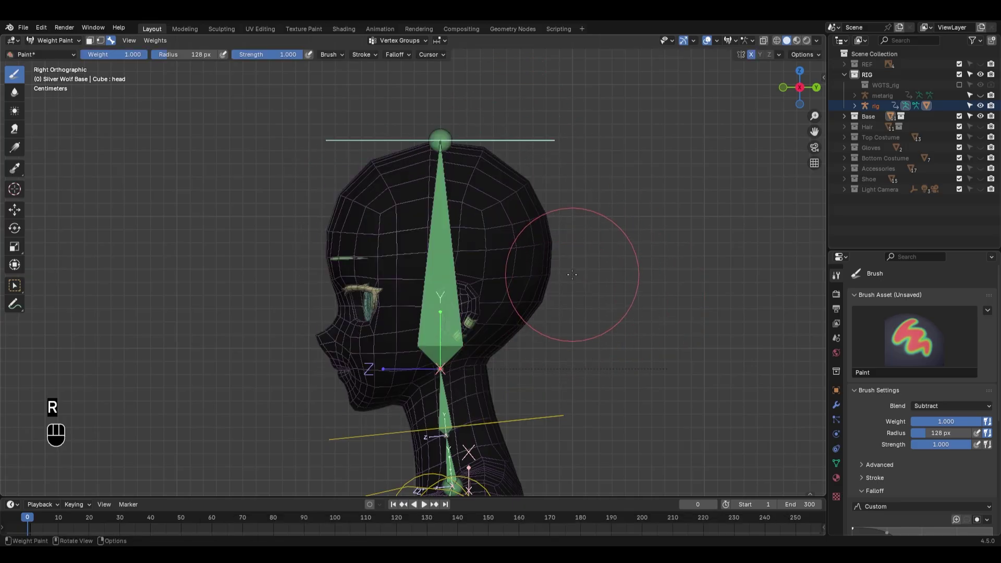
{"action": "key", "text": "r"}
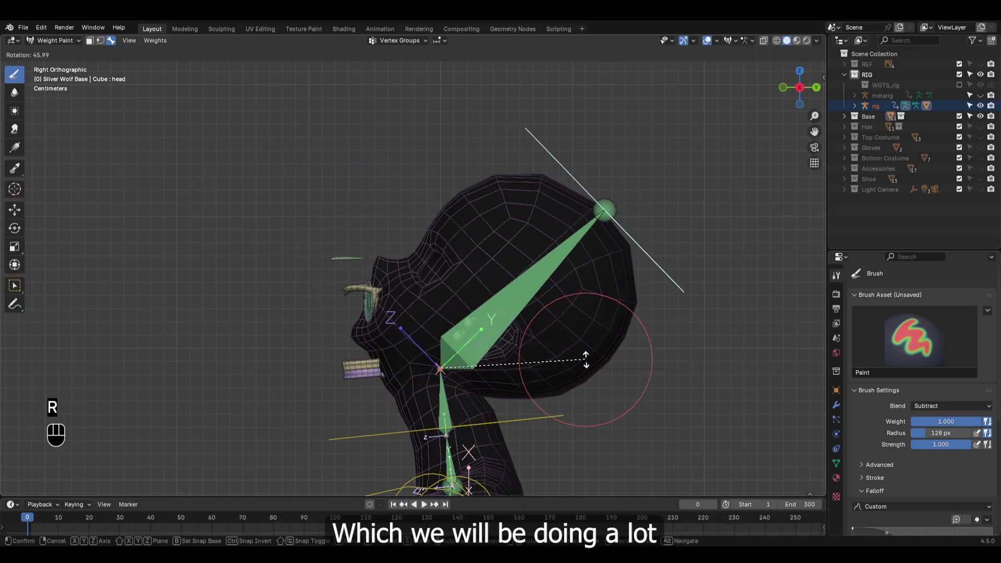
{"action": "right_click", "coordinate": [630, 242]}
Step: Switch to Object Mode, select the eye highlight mesh and inspect its modifiers
{"action": "key", "text": "ctrl+Tab"}
{"action": "left_click", "coordinate": [545, 243]}
{"action": "middle_click_drag", "start_coordinate": [292, 268], "coordinate": [393, 292]}
{"action": "middle_click_drag", "start_coordinate": [394, 292], "coordinate": [393, 225], "text": "shift"}
{"action": "scroll", "coordinate": [393, 225], "scroll_direction": "up", "scroll_amount": 4}
{"action": "key", "text": "alt+a"}
{"action": "left_click", "coordinate": [417, 158]}
{"action": "middle_click_drag", "start_coordinate": [417, 158], "coordinate": [442, 172]}
{"action": "left_click", "coordinate": [403, 160]}
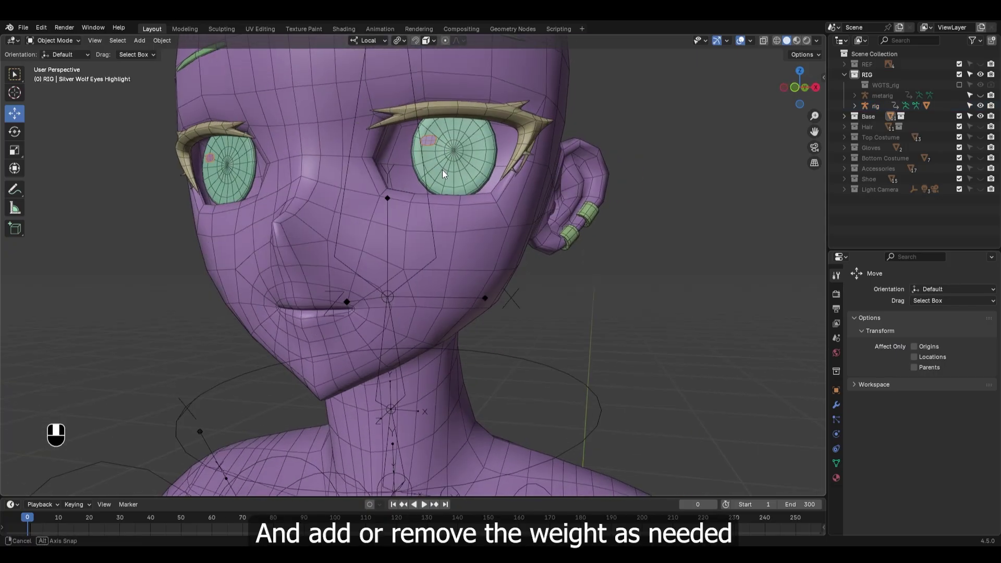
{"action": "left_click", "coordinate": [836, 405]}
{"action": "middle_click_drag", "start_coordinate": [610, 274], "coordinate": [565, 260]}
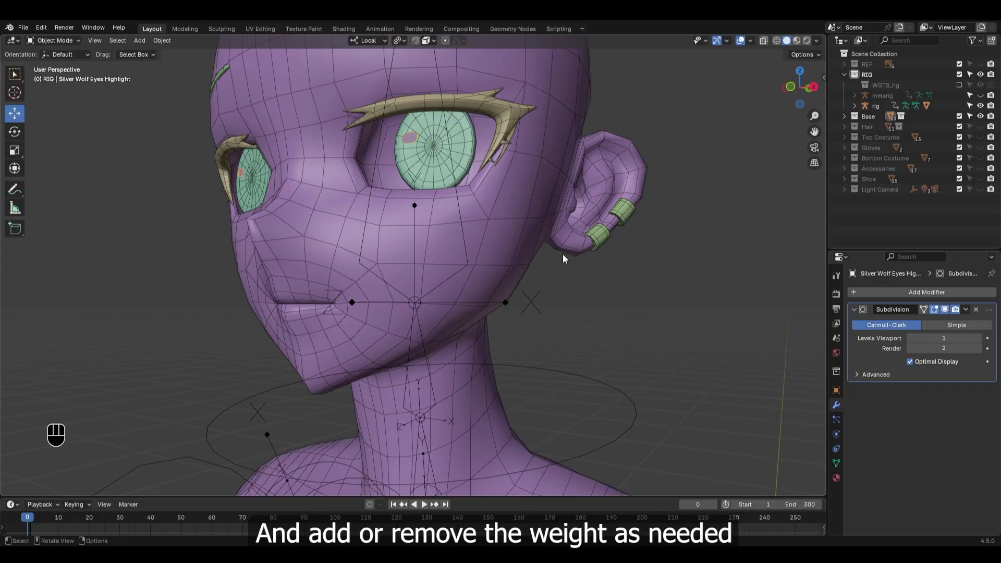
Step: Apply the Mirror modifier on the eyes mesh
{"action": "left_click", "coordinate": [471, 146], "text": "shift"}
{"action": "middle_click_drag", "start_coordinate": [480, 133], "coordinate": [506, 205]}
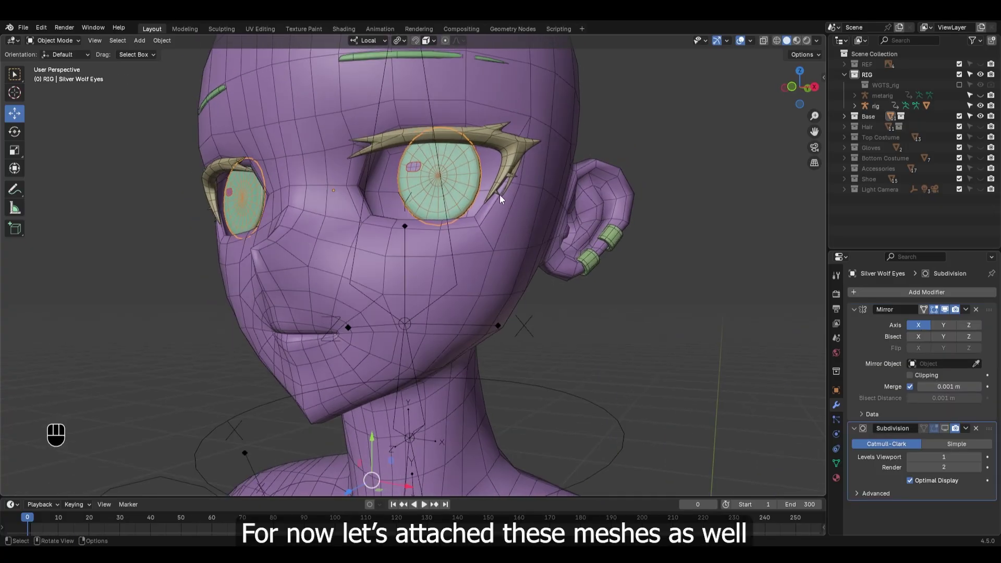
{"action": "middle_click_drag", "start_coordinate": [476, 169], "coordinate": [505, 170]}
{"action": "scroll", "coordinate": [505, 170], "scroll_direction": "down", "scroll_amount": 4}
{"action": "scroll", "coordinate": [503, 188], "scroll_direction": "up", "scroll_amount": 3}
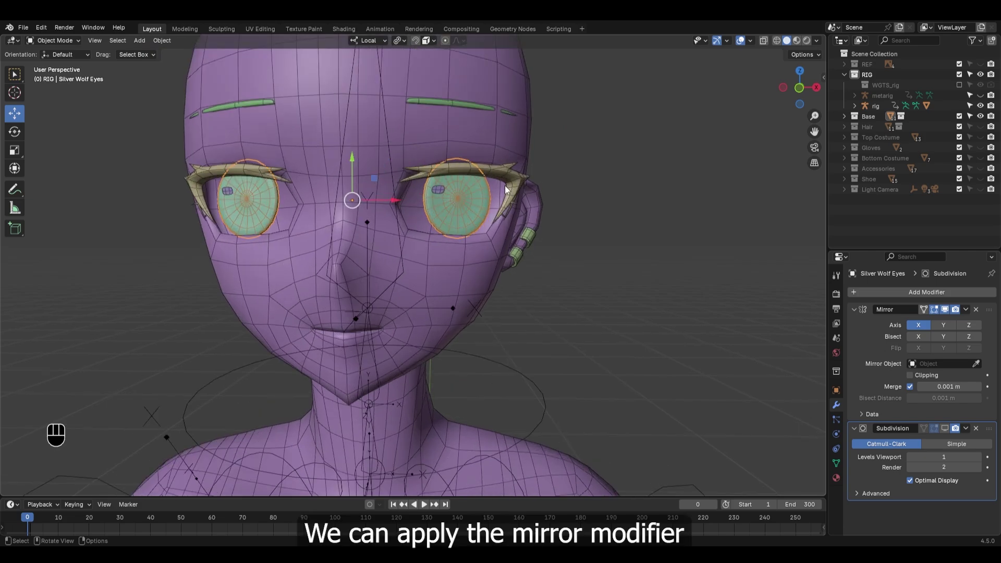
{"action": "key", "text": "ctrl+a"}
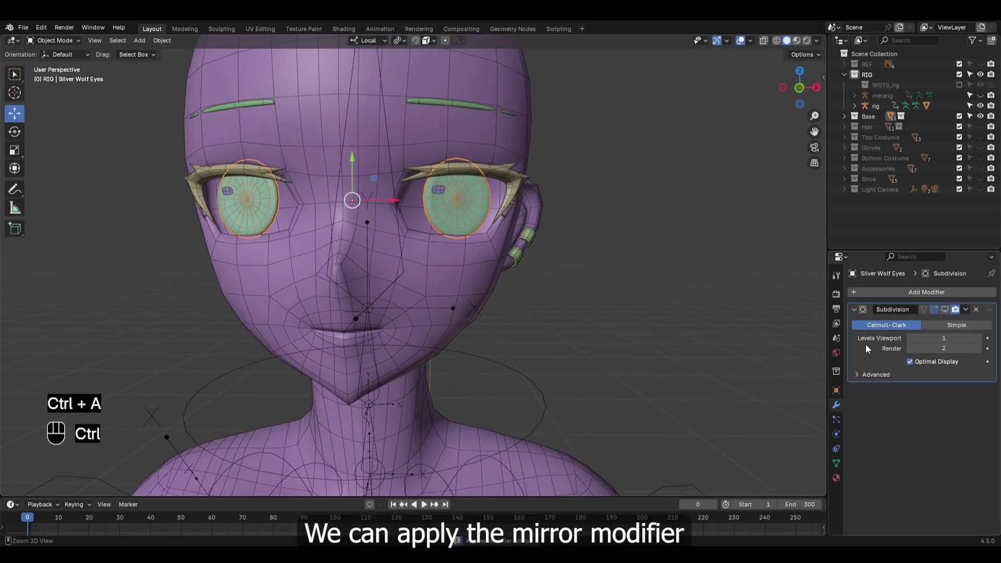
Step: Apply the Mirror modifiers on the eyelashes and the eyebrows
{"action": "middle_click_drag", "start_coordinate": [597, 182], "coordinate": [554, 184]}
{"action": "left_click", "coordinate": [493, 167]}
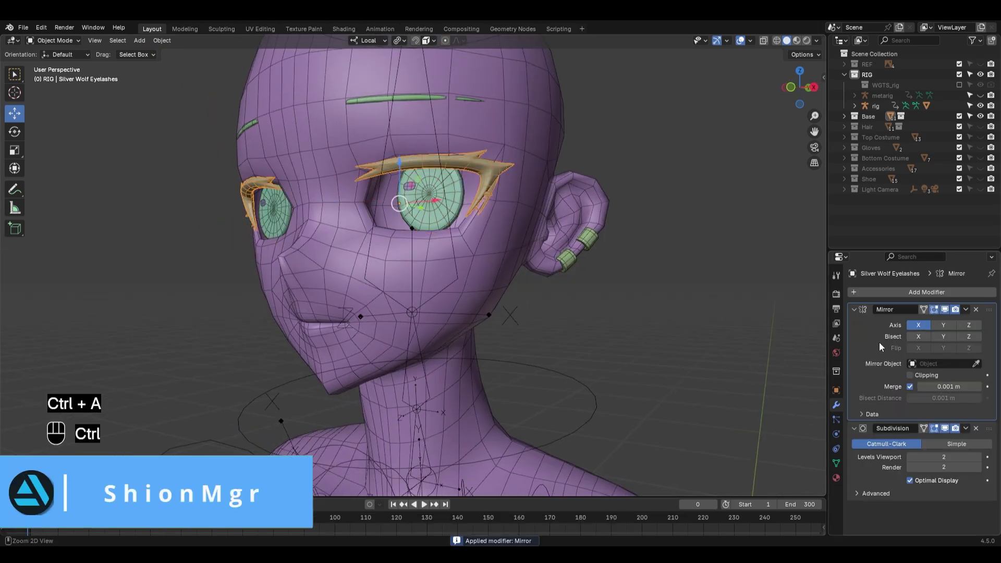
{"action": "key", "text": "ctrl+a"}
{"action": "left_click", "coordinate": [473, 99]}
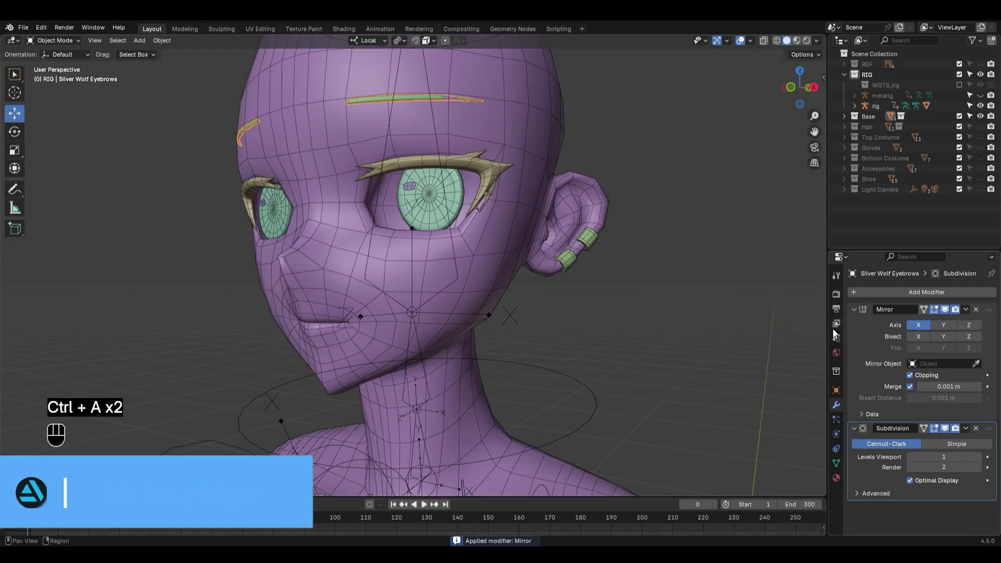
{"action": "key", "text": "ctrl+a"}
Step: Apply the Mirror modifier on the earrings
{"action": "middle_click_drag", "start_coordinate": [608, 208], "coordinate": [563, 211]}
{"action": "left_click", "coordinate": [618, 234]}
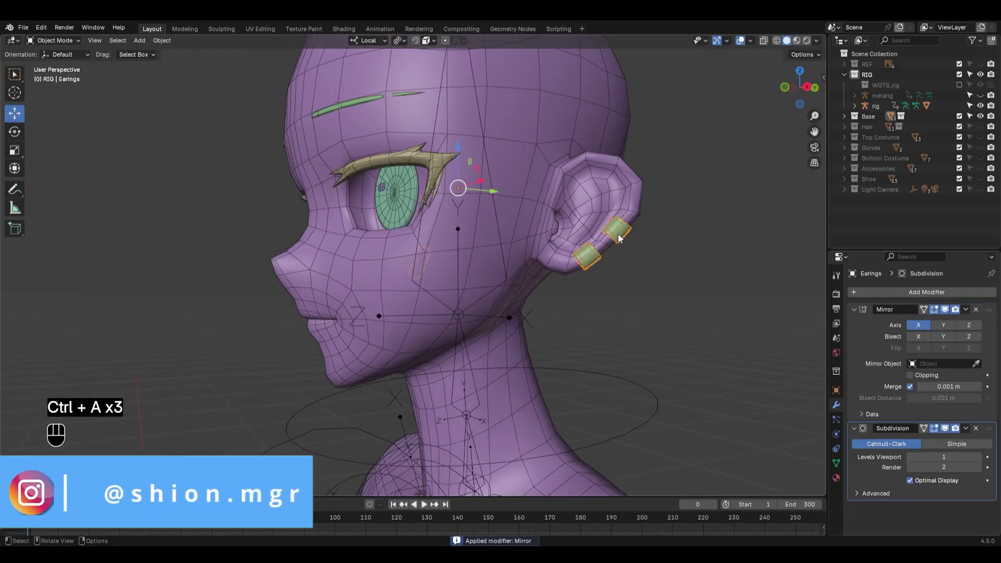
{"action": "middle_click_drag", "start_coordinate": [490, 222], "coordinate": [628, 222]}
{"action": "key", "text": "ctrl+a"}
Step: Select the earrings, eyelashes, eyes, eyebrows and eye highlights together, leaving the base body mesh out of the selection
{"action": "middle_click_drag", "start_coordinate": [652, 271], "coordinate": [523, 217]}
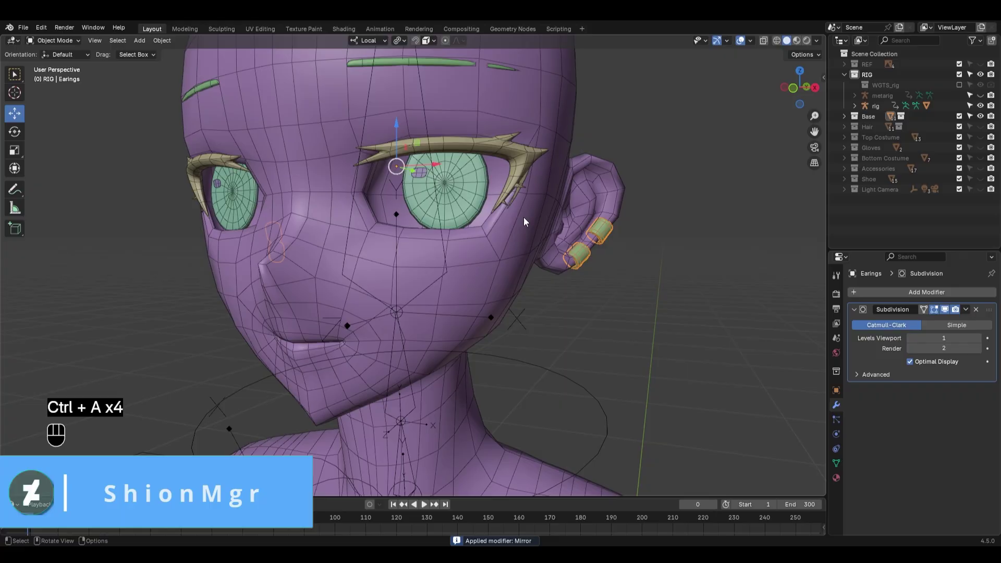
{"action": "left_click", "coordinate": [519, 181], "text": "shift"}
{"action": "left_click", "coordinate": [480, 173], "text": "shift"}
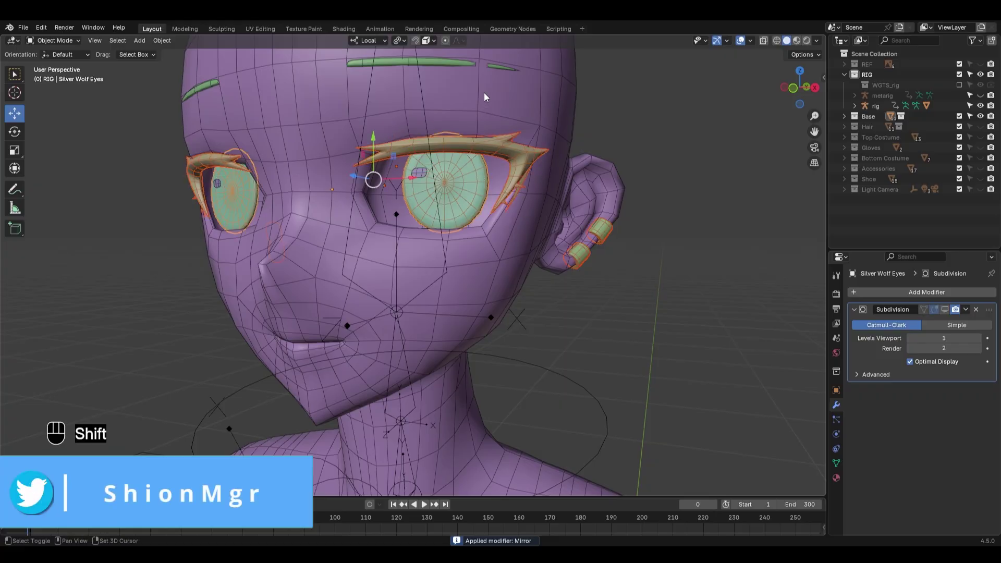
{"action": "left_click", "coordinate": [499, 65], "text": "shift"}
{"action": "middle_click_drag", "start_coordinate": [421, 212], "coordinate": [452, 227]}
{"action": "left_click", "coordinate": [434, 167], "text": "shift"}
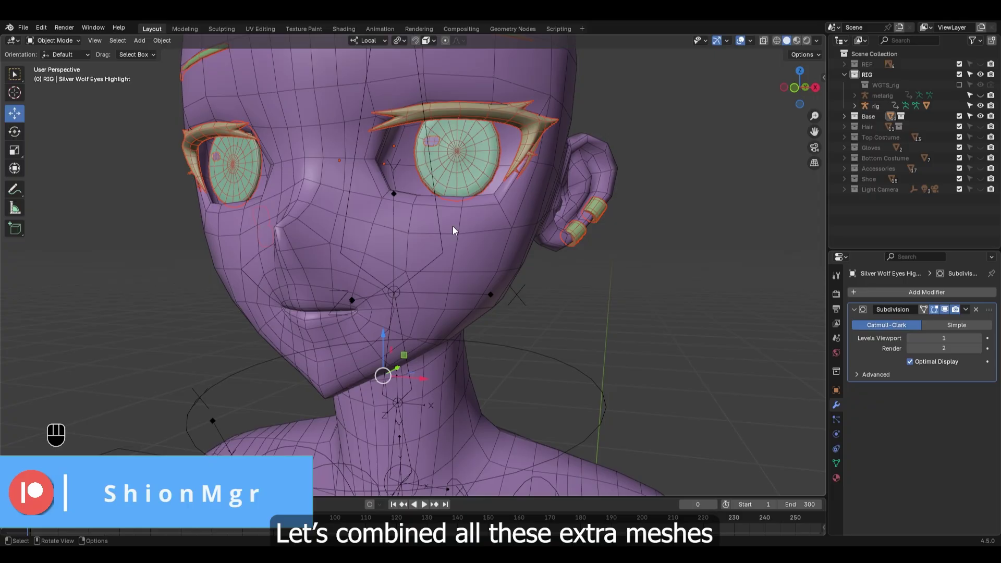
{"action": "left_click", "coordinate": [503, 236], "text": "shift"}
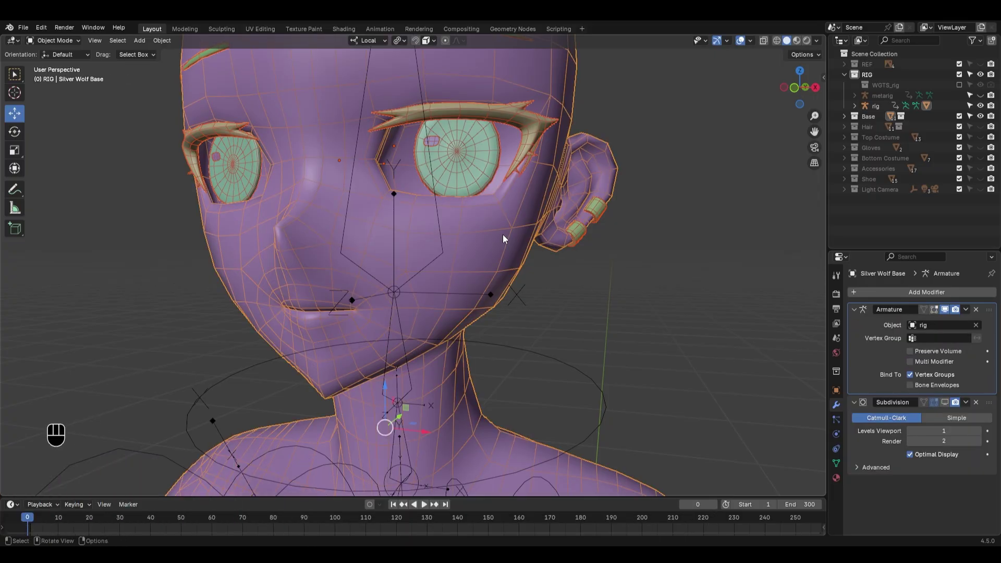
{"action": "key", "text": "ctrl+z"}
Step: Add the tongue, lower teeth and upper teeth inside the mouth to the selection
{"action": "middle_click_drag", "start_coordinate": [509, 201], "coordinate": [401, 294]}
{"action": "scroll", "coordinate": [443, 343], "scroll_direction": "up", "scroll_amount": 7}
{"action": "middle_click", "coordinate": [446, 383], "text": "alt"}
{"action": "scroll", "coordinate": [407, 354], "scroll_direction": "up", "scroll_amount": 4}
{"action": "left_click", "coordinate": [358, 318], "text": "shift"}
{"action": "scroll", "coordinate": [396, 364], "scroll_direction": "up", "scroll_amount": 3}
{"action": "left_click", "coordinate": [288, 243], "text": "shift"}
{"action": "left_click", "coordinate": [339, 274], "text": "shift"}
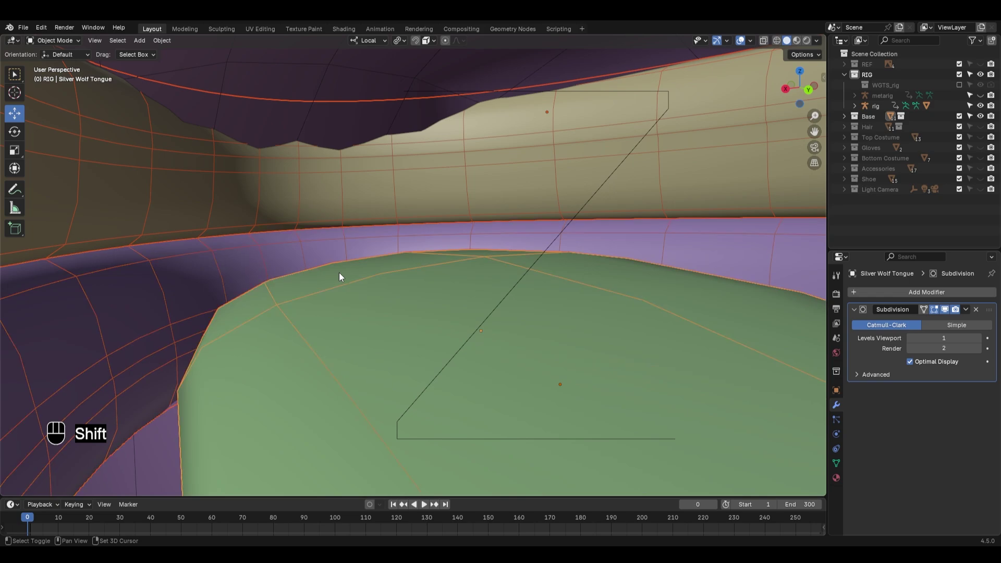
{"action": "left_click", "coordinate": [337, 207], "text": "shift"}
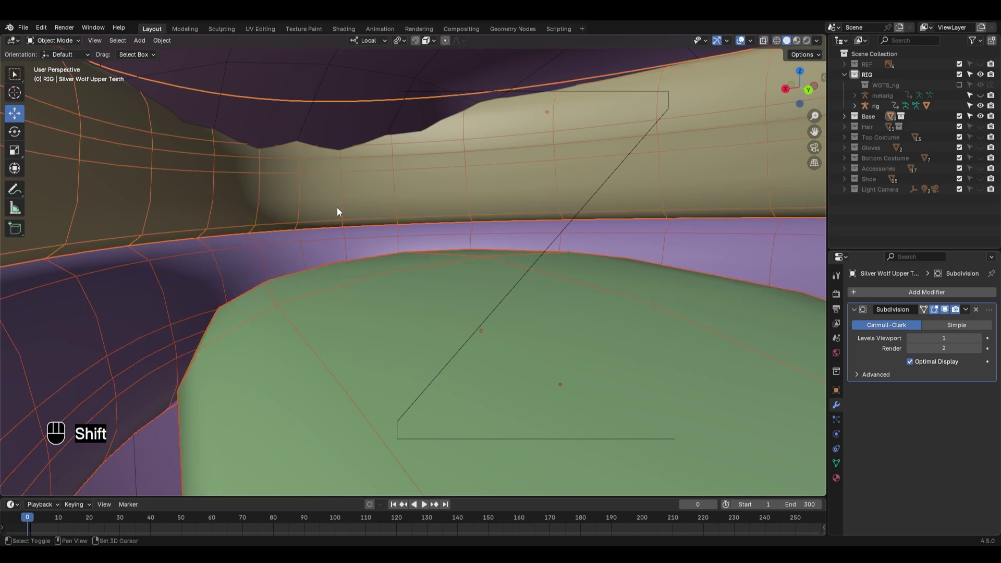
Step: Make the eyes the active object and join all the selected face meshes into it
{"action": "scroll", "coordinate": [375, 211], "scroll_direction": "down", "scroll_amount": 8}
{"action": "scroll", "coordinate": [379, 208], "scroll_direction": "down", "scroll_amount": 2}
{"action": "middle_click_drag", "start_coordinate": [379, 208], "coordinate": [523, 205]}
{"action": "scroll", "coordinate": [511, 207], "scroll_direction": "up", "scroll_amount": 4}
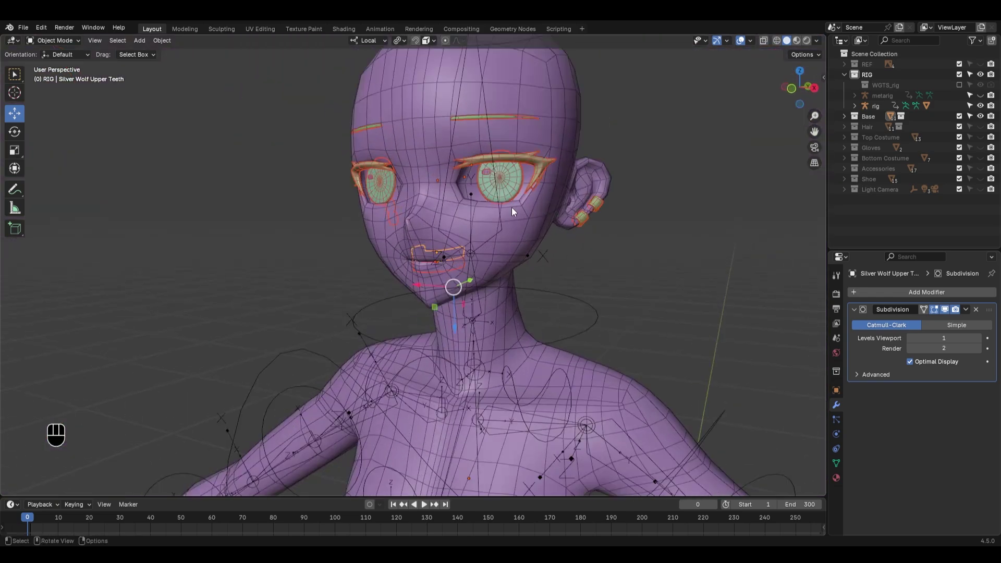
{"action": "left_click", "coordinate": [539, 162], "text": "shift"}
{"action": "middle_click_drag", "start_coordinate": [539, 168], "coordinate": [516, 202], "text": "shift"}
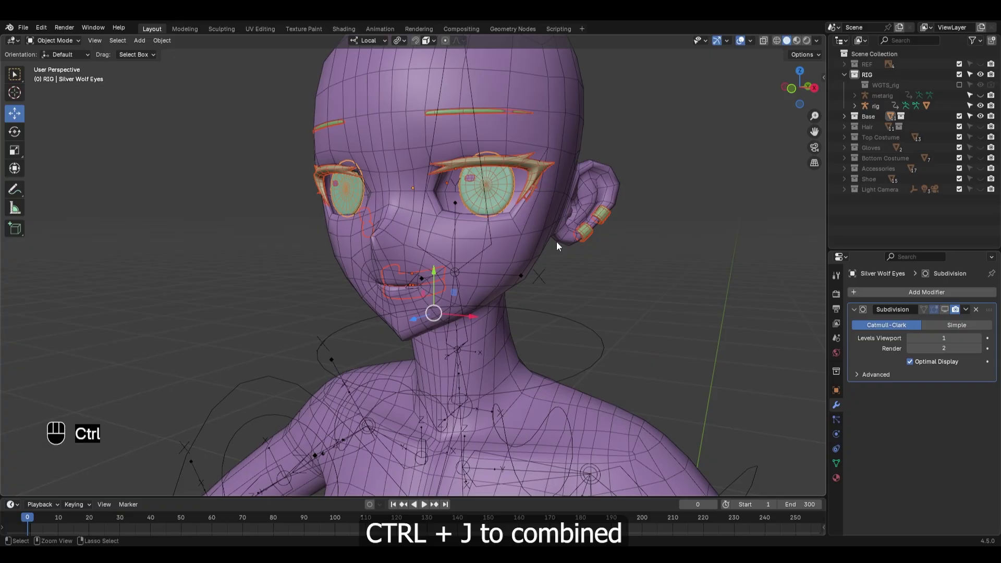
{"action": "key", "text": "ctrl+j"}
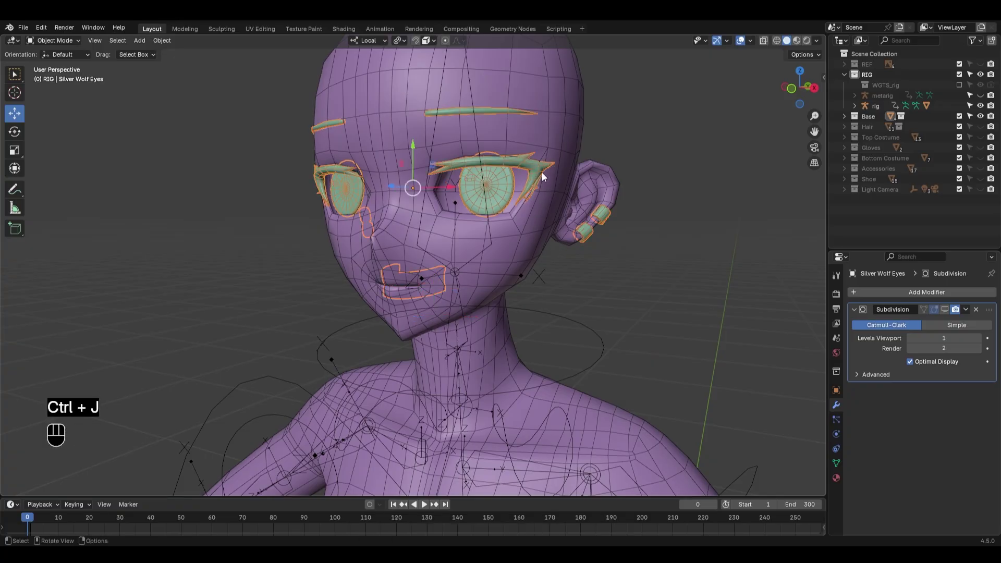
Step: Parent the joined face-details mesh to the rig using Armature Deform With Empty Groups
{"action": "left_click", "coordinate": [562, 314], "text": "shift"}
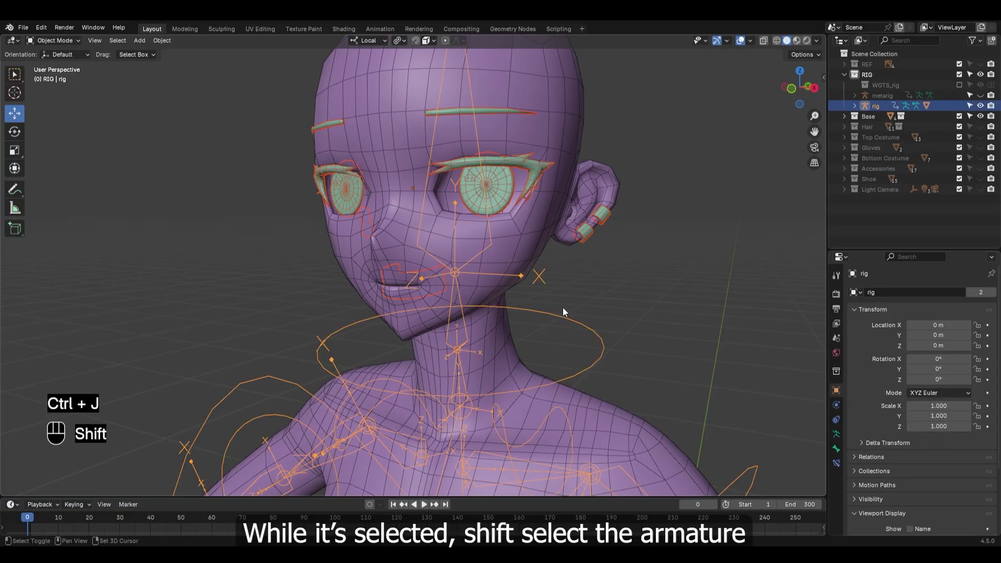
{"action": "scroll", "coordinate": [562, 308], "scroll_direction": "down", "scroll_amount": 3}
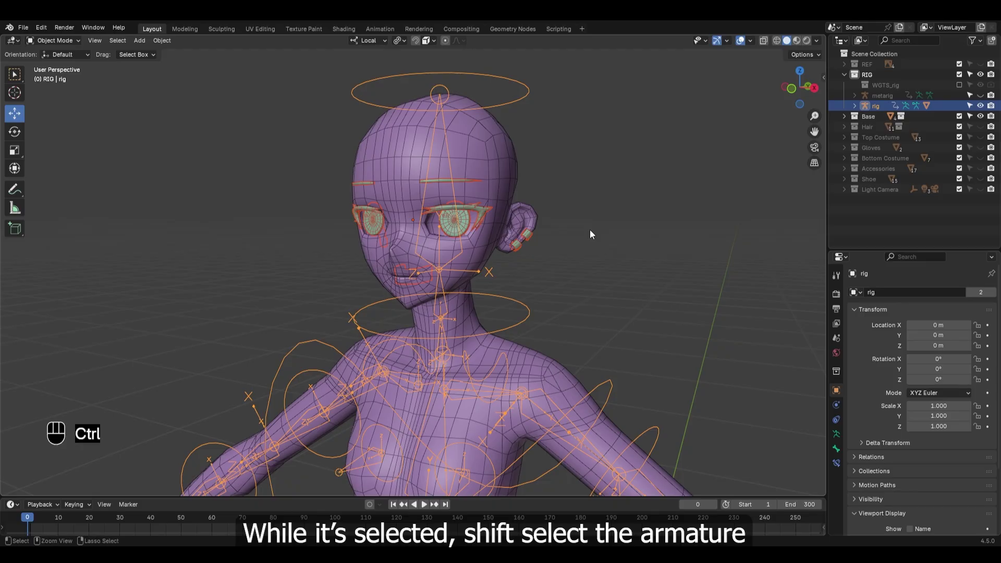
{"action": "key", "text": "ctrl+p"}
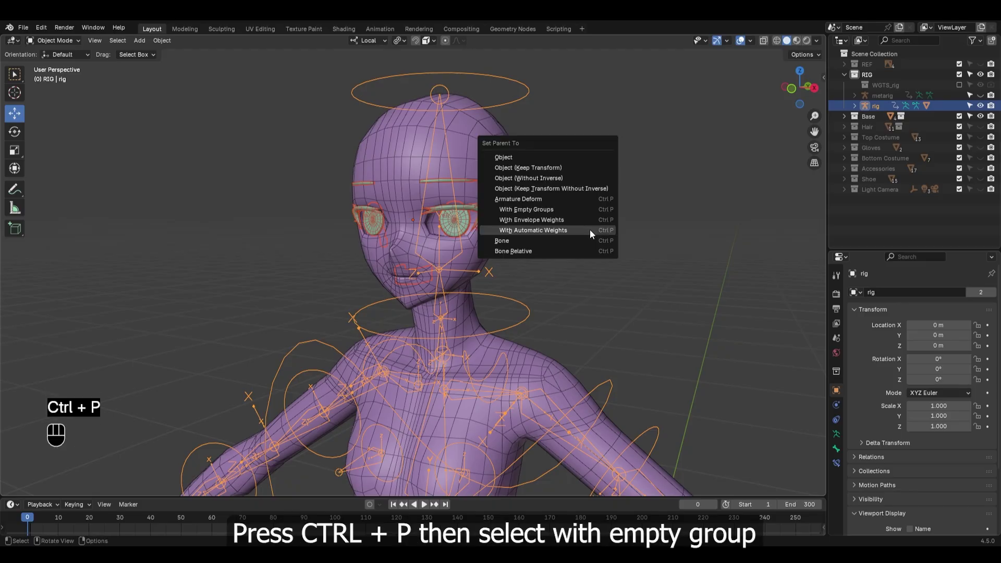
{"action": "left_click", "coordinate": [539, 209]}
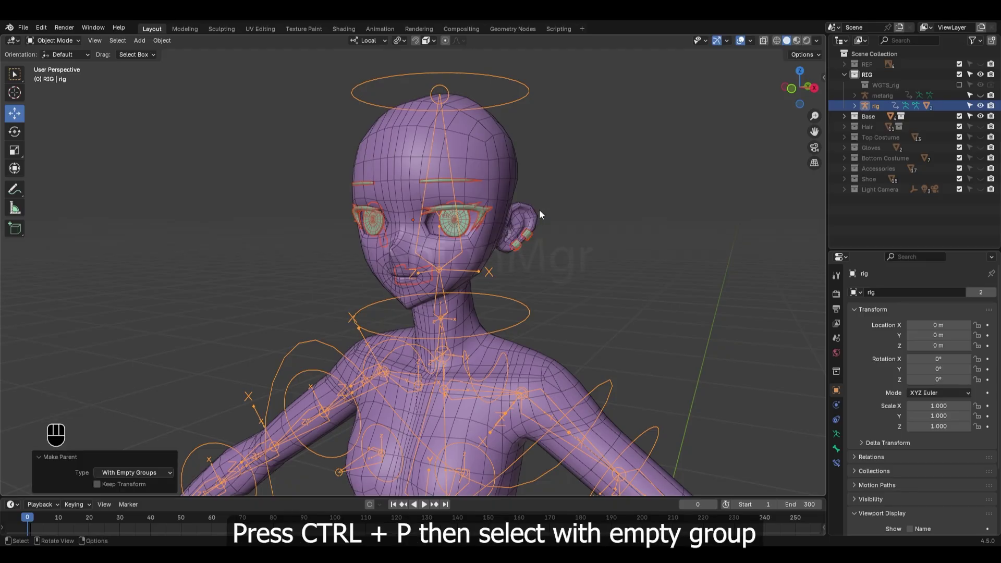
Step: Move the joined mesh's Armature modifier to the top of the stack and display its vertex groups
{"action": "left_click", "coordinate": [485, 224]}
{"action": "left_click_drag", "start_coordinate": [987, 391], "coordinate": [980, 313]}
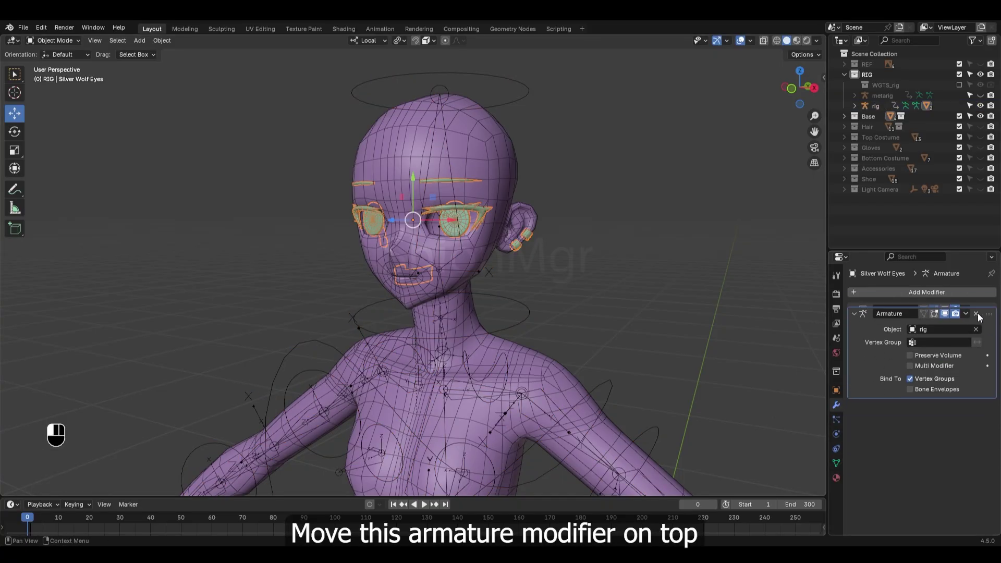
{"action": "left_click", "coordinate": [837, 463]}
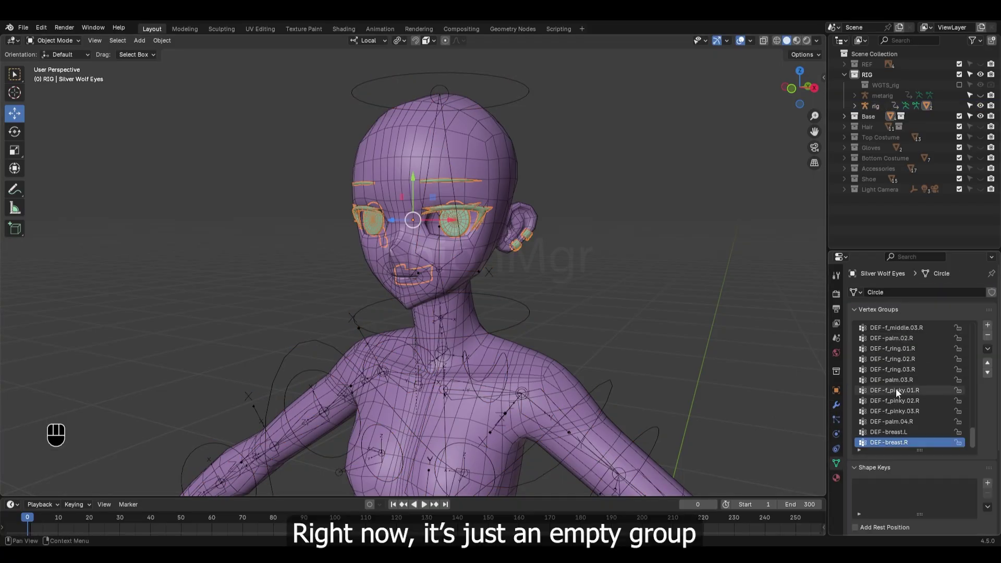
Step: Put the rig in Pose Mode and test-rotate the head control to check whether the face details follow
{"action": "left_click", "coordinate": [530, 94]}
{"action": "key", "text": "ctrl+Tab"}
{"action": "left_click", "coordinate": [528, 94]}
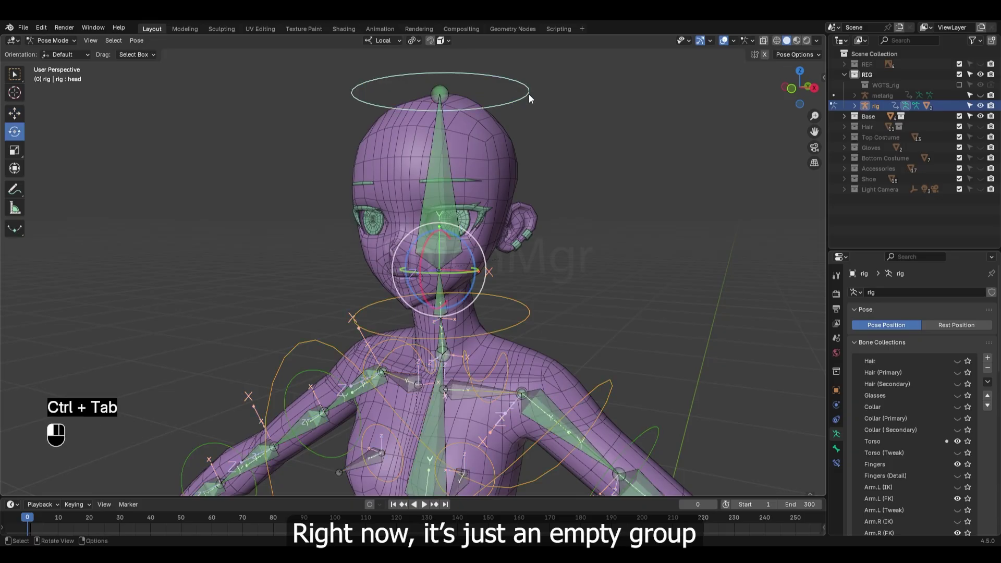
{"action": "key", "text": "r"}
{"action": "right_click", "coordinate": [444, 267]}
{"action": "scroll", "coordinate": [453, 256], "scroll_direction": "up", "scroll_amount": 3}
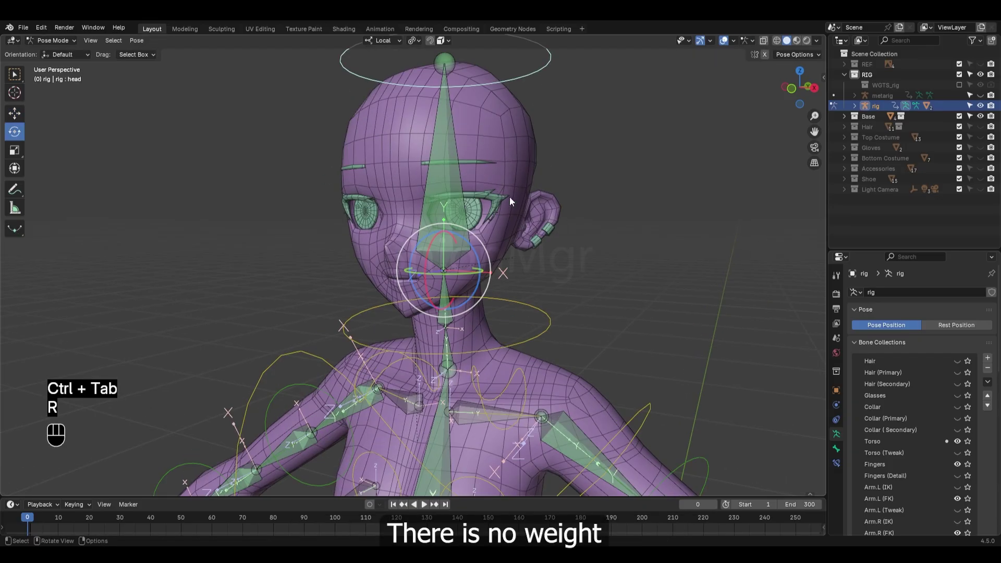
Step: Identify the head's deform bone, DEF-spine.006, and make the vertex group of the same name active on the joined face-details mesh
{"action": "left_click", "coordinate": [505, 201]}
{"action": "left_click", "coordinate": [452, 124]}
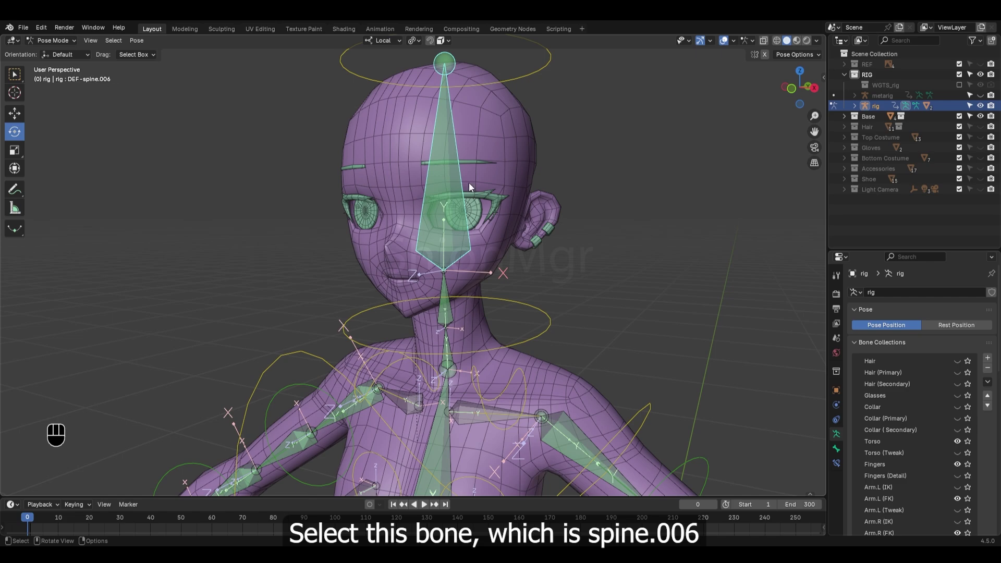
{"action": "left_click", "coordinate": [498, 200]}
{"action": "scroll", "coordinate": [925, 389], "scroll_direction": "up", "scroll_amount": 2}
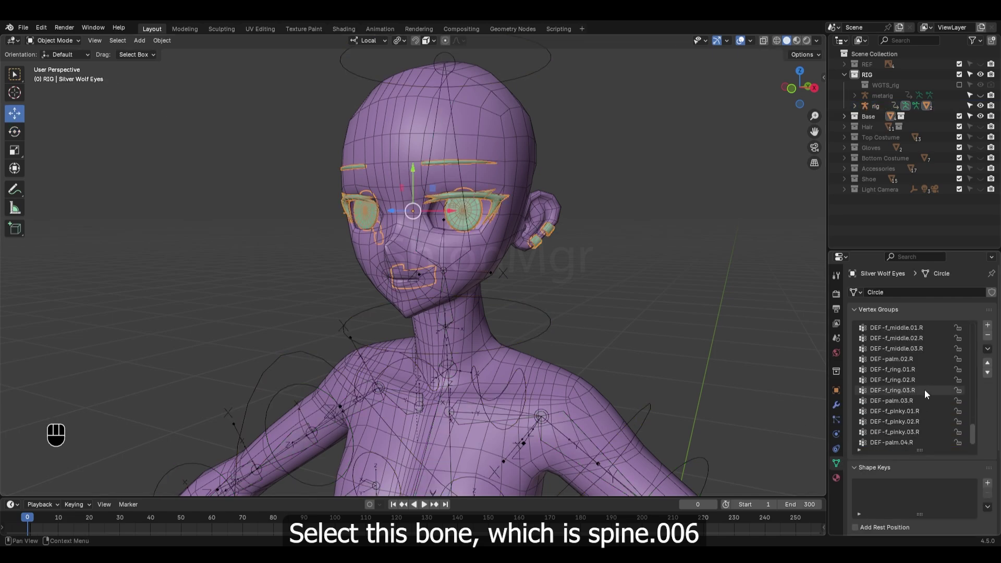
{"action": "left_click_drag", "start_coordinate": [972, 432], "coordinate": [975, 324]}
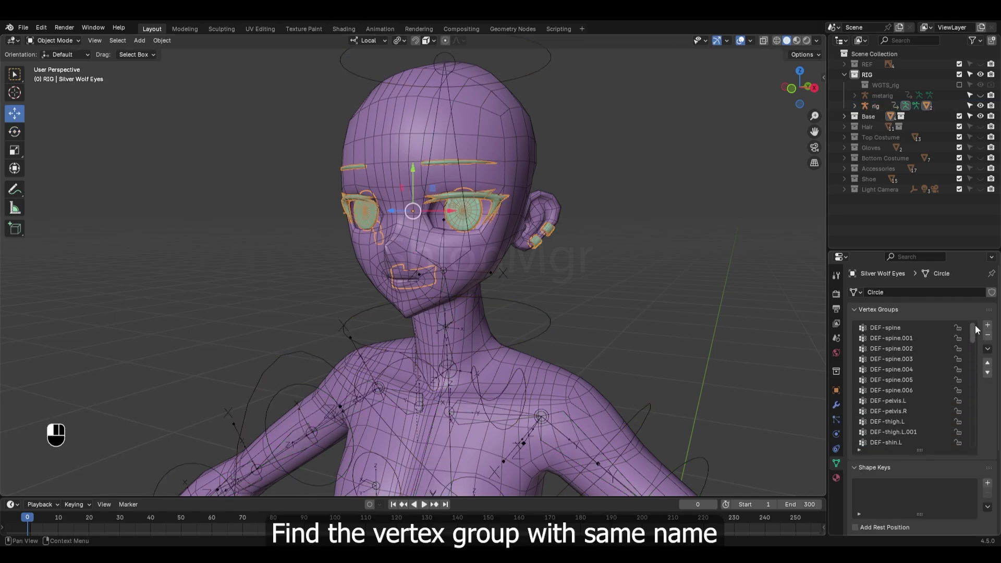
{"action": "left_click", "coordinate": [903, 389]}
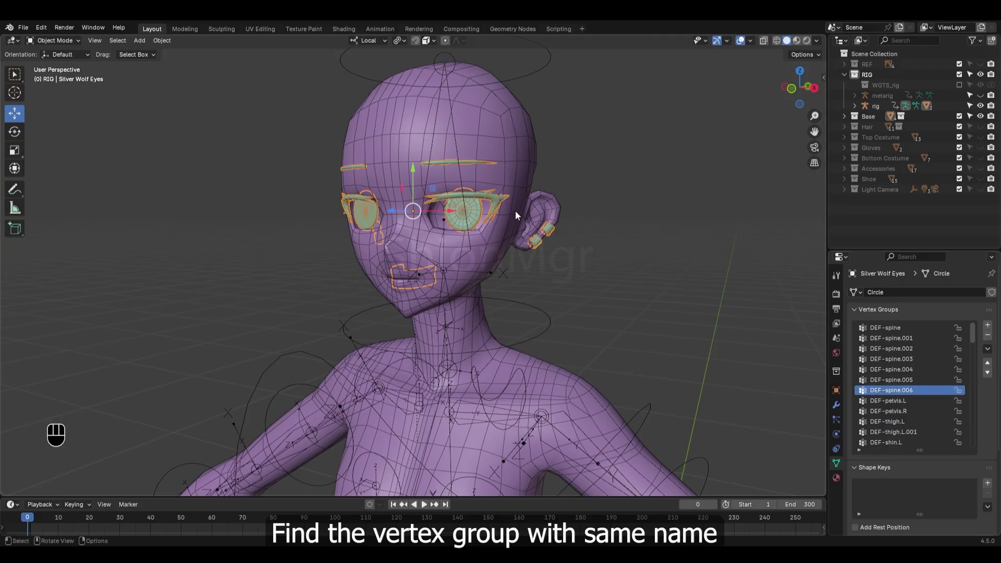
Step: Assign all vertices of the joined face-details mesh to the DEF-spine.006 vertex group with a weight of 1.000
{"action": "middle_click_drag", "start_coordinate": [493, 197], "coordinate": [505, 196]}
{"action": "key", "text": "Tab"}
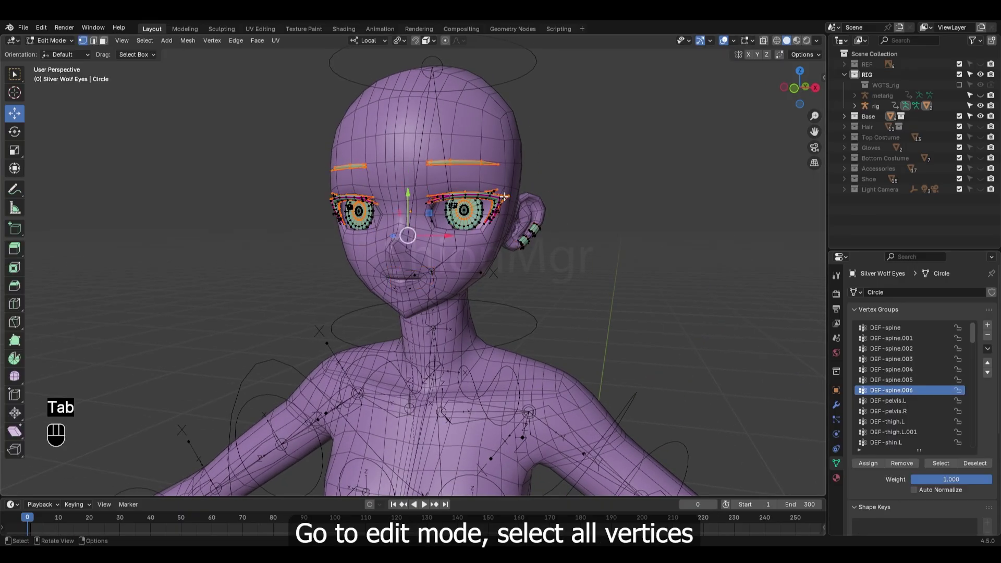
{"action": "key", "text": "a"}
{"action": "key", "text": "shift+z"}
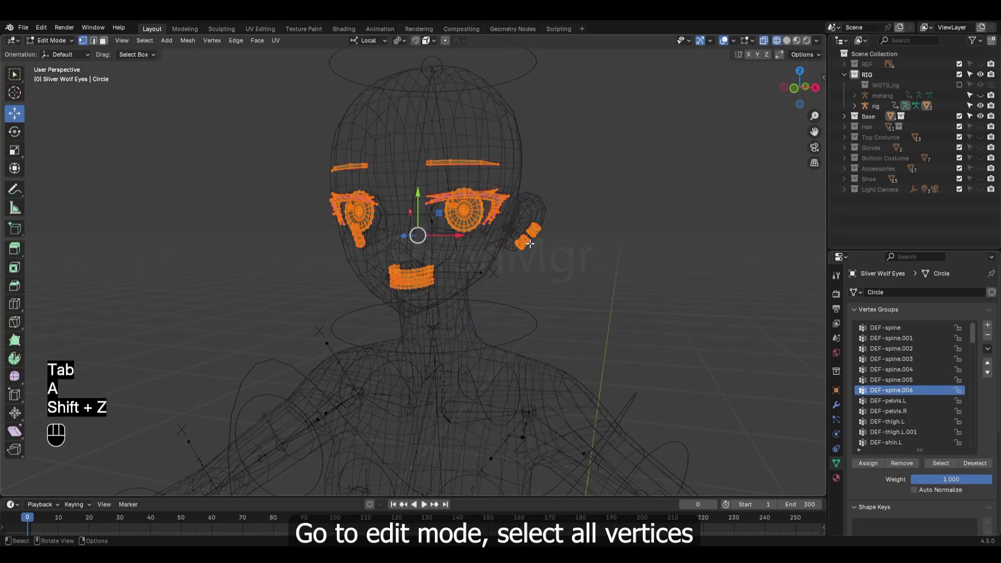
{"action": "middle_click_drag", "start_coordinate": [510, 221], "coordinate": [503, 249]}
{"action": "key", "text": "shift+z"}
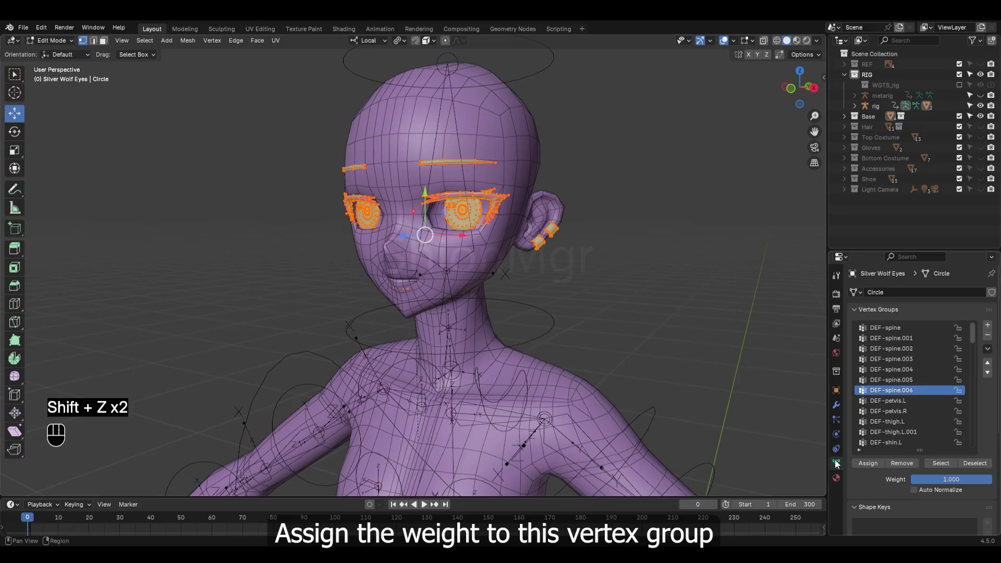
{"action": "left_click", "coordinate": [871, 464]}
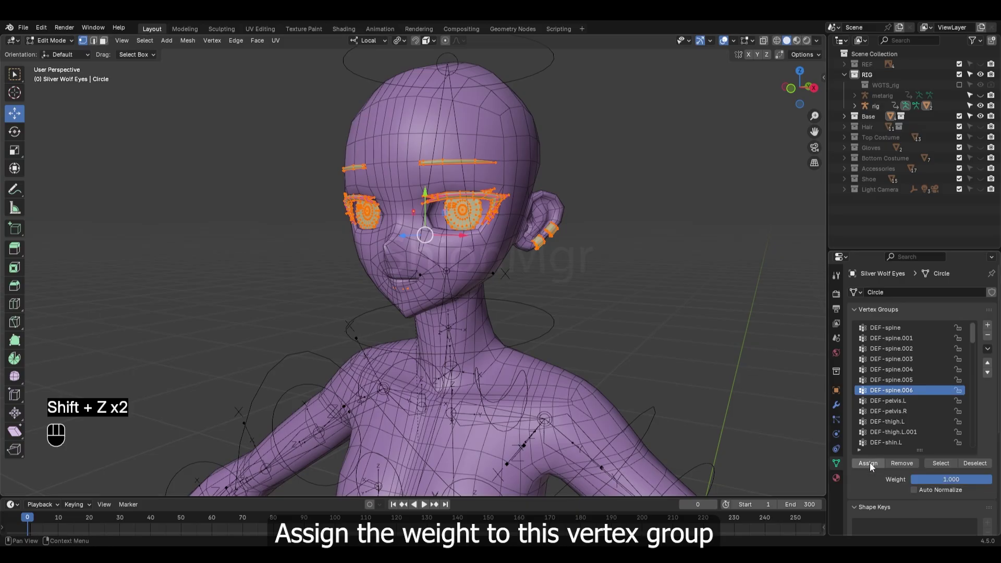
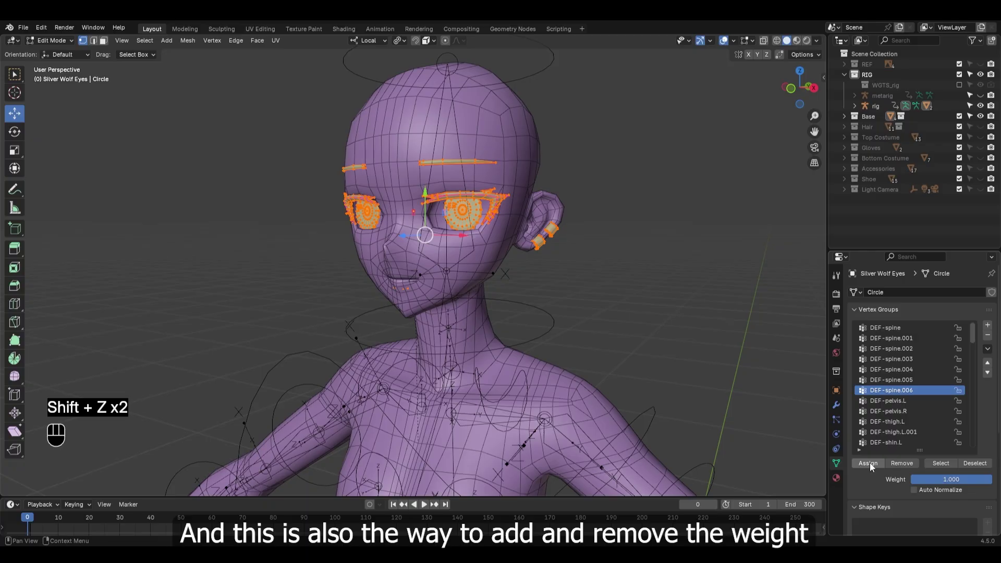
Step: Put the face-details mesh in Weight Paint mode to check its DEF-spine.006 weights
{"action": "key", "text": "Tab"}
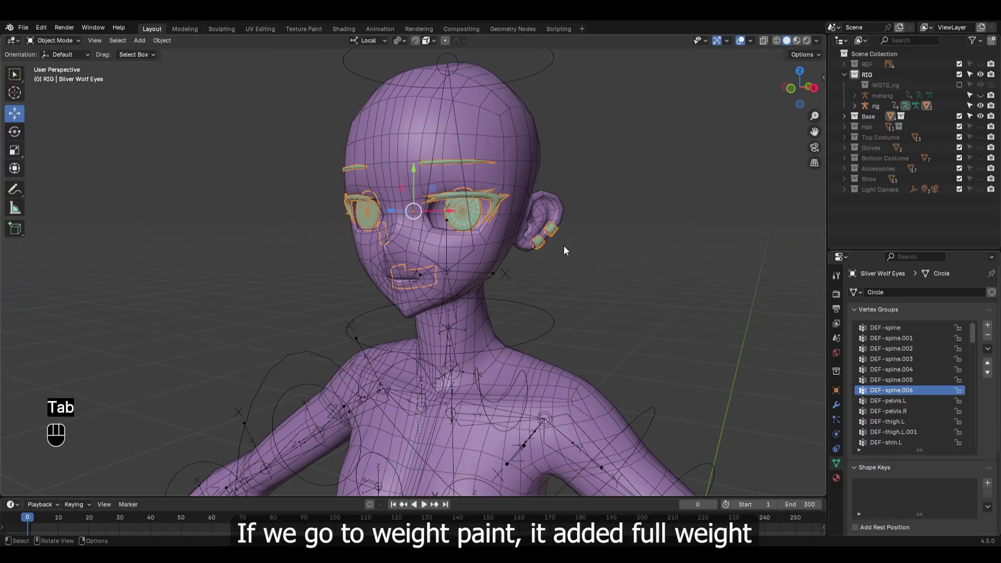
{"action": "key", "text": "ctrl+Tab"}
{"action": "left_click", "coordinate": [493, 208]}
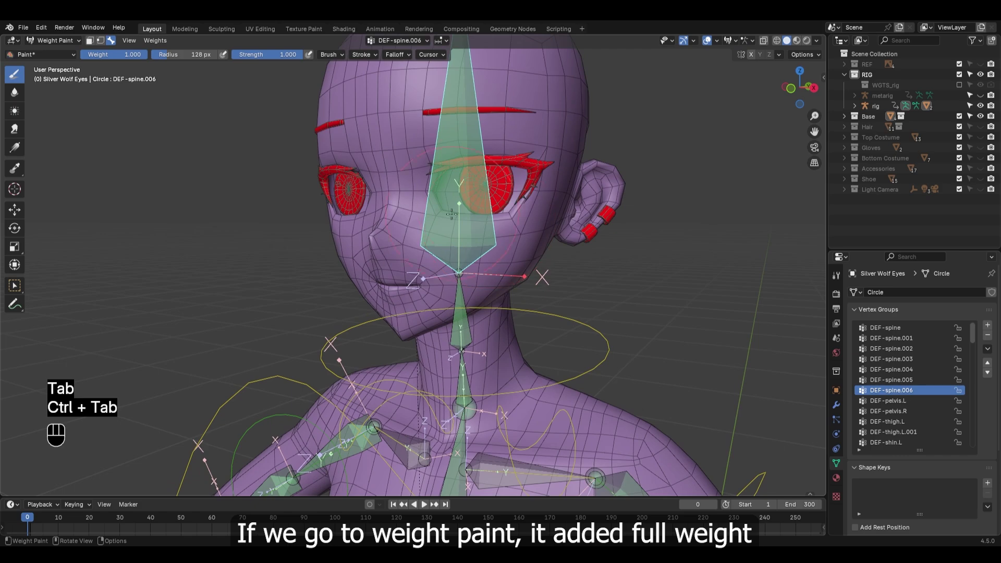
Step: Try assigning the face-details vertices a reduced weight of 0.576 in DEF-spine.006, and reassign them the full weight of 1.000
{"action": "key", "text": "Tab"}
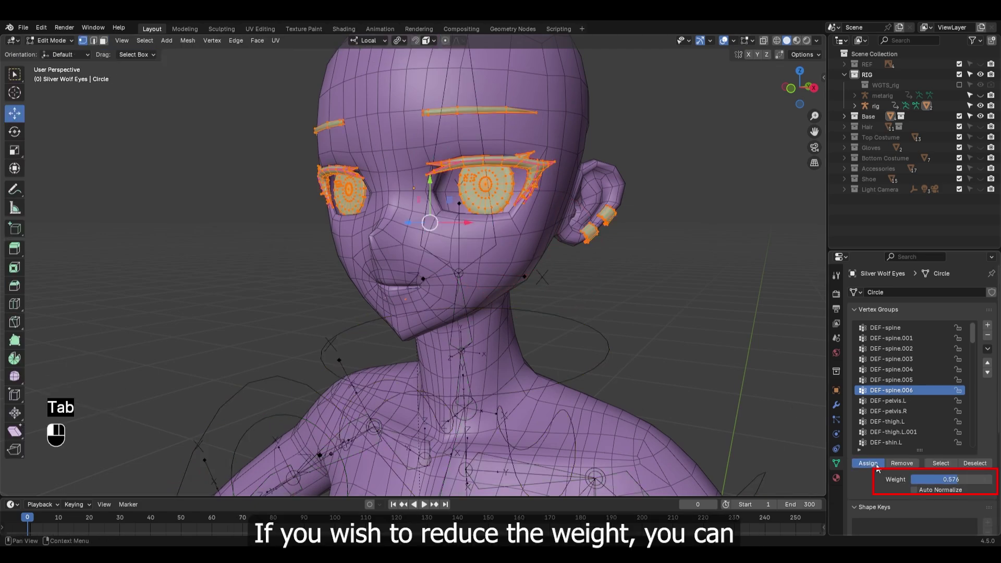
{"action": "key", "text": "Tab"}
{"action": "key", "text": "Tab"}
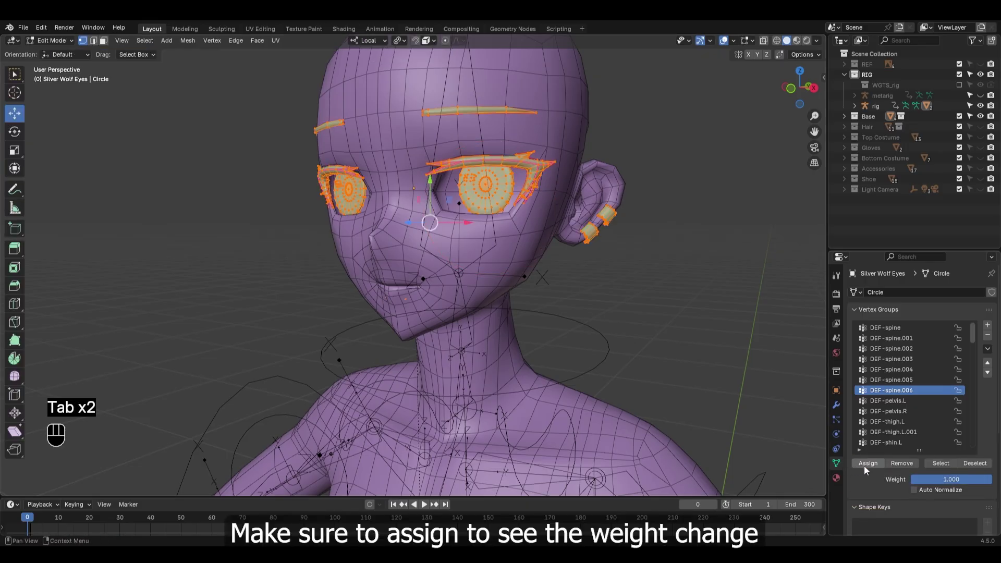
{"action": "key", "text": "Tab"}
Step: Put the rig in Pose Mode and test-rotate the head control to check that the assigned face details follow
{"action": "scroll", "coordinate": [556, 313], "scroll_direction": "down", "scroll_amount": 4}
{"action": "middle_click_drag", "start_coordinate": [469, 201], "coordinate": [492, 193]}
{"action": "key", "text": "ctrl+Tab"}
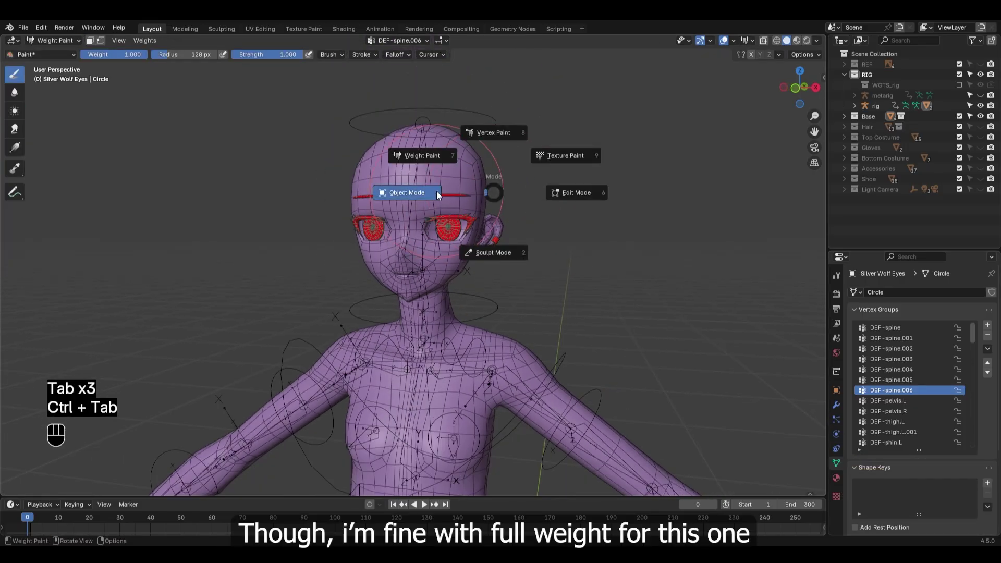
{"action": "left_click", "coordinate": [437, 192]}
{"action": "left_click", "coordinate": [498, 123]}
{"action": "key", "text": "ctrl+Tab"}
{"action": "key", "text": "r"}
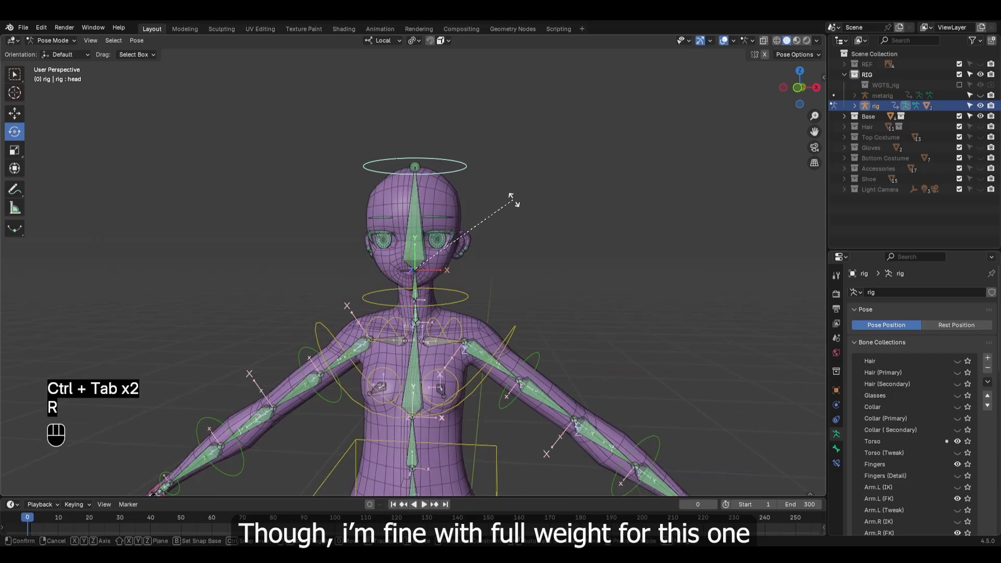
{"action": "right_click", "coordinate": [511, 172]}
{"action": "middle_click_drag", "start_coordinate": [525, 276], "coordinate": [496, 246]}
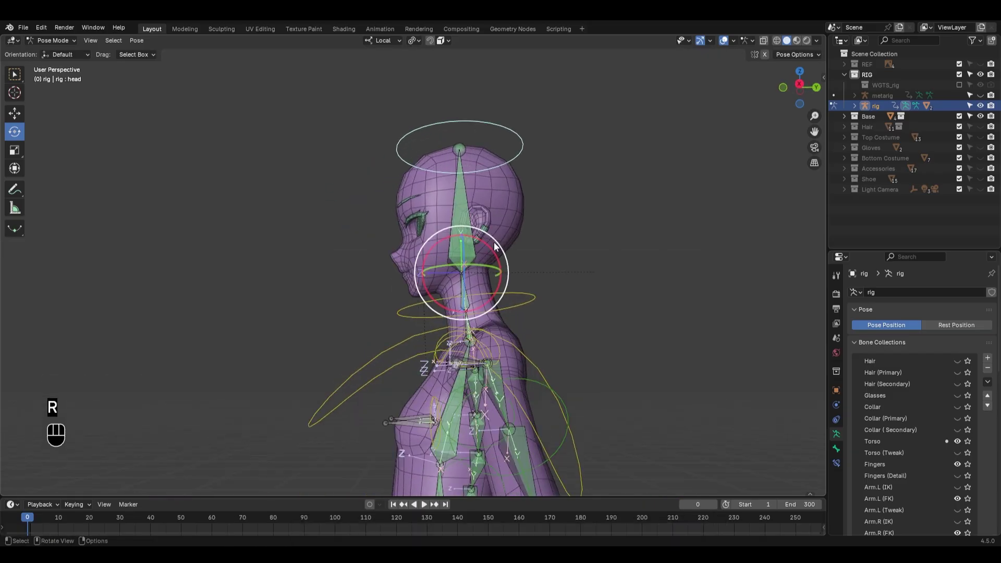
{"action": "key", "text": "r"}
{"action": "right_click", "coordinate": [571, 340]}
Step: Rotate the head control backward in the right orthographic view to expose the deformation at the neck joint
{"action": "key", "text": "KP_3"}
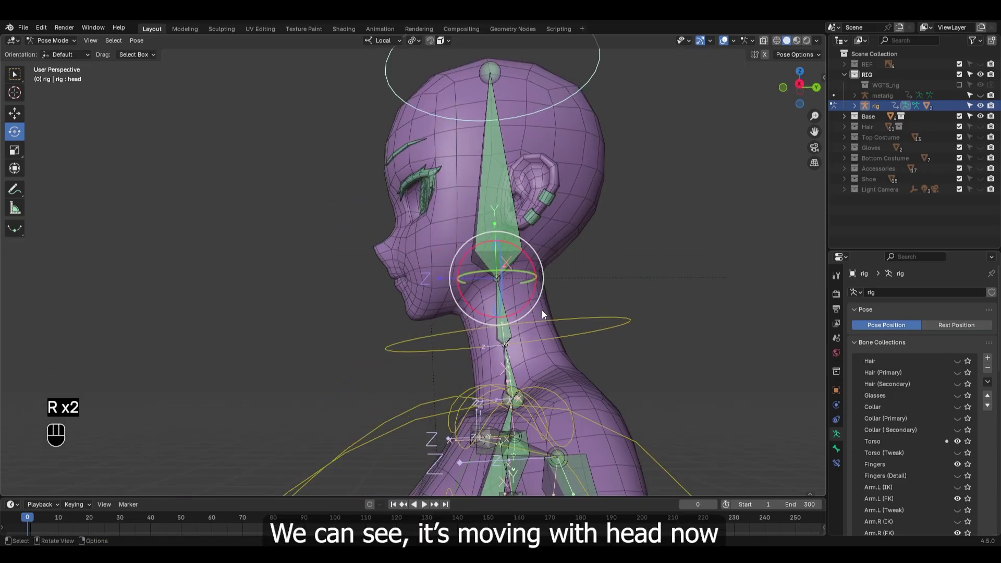
{"action": "scroll", "coordinate": [542, 311], "scroll_direction": "up", "scroll_amount": 3}
{"action": "middle_click_drag", "start_coordinate": [577, 286], "coordinate": [560, 245], "text": "shift"}
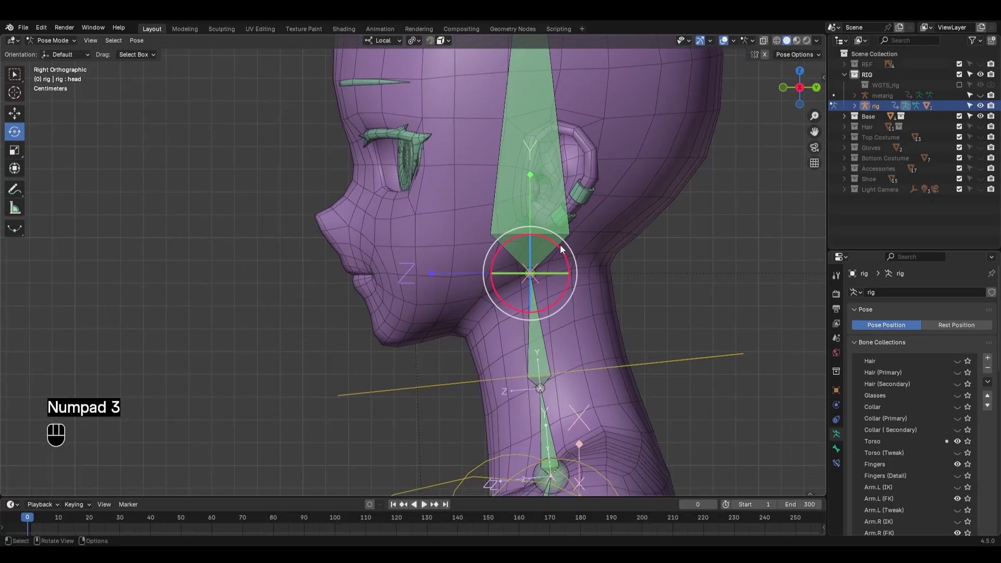
{"action": "key", "text": "r"}
{"action": "mouse_move", "coordinate": [571, 259]}
{"action": "left_mouse_down"}
{"action": "mouse_move", "coordinate": [577, 271]}
{"action": "mouse_move", "coordinate": [572, 260]}
{"action": "left_mouse_up"}
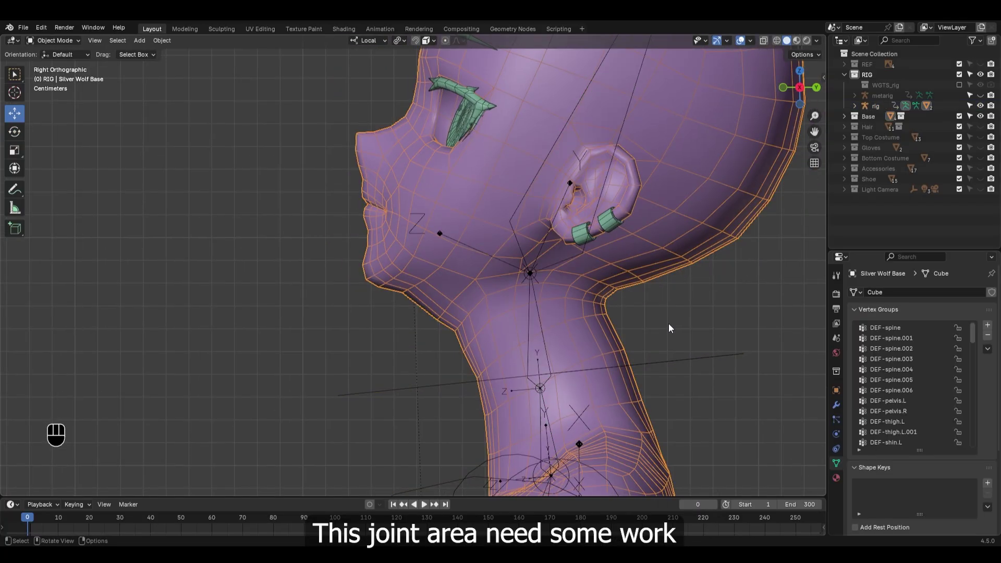
Step: Put the Silver Wolf Base mesh in Weight Paint mode and display the DEF-spine.005 weights around the neck joint
{"action": "key", "text": "ctrl+Tab"}
{"action": "left_click", "coordinate": [597, 282]}
{"action": "left_click", "coordinate": [533, 308], "text": "alt"}
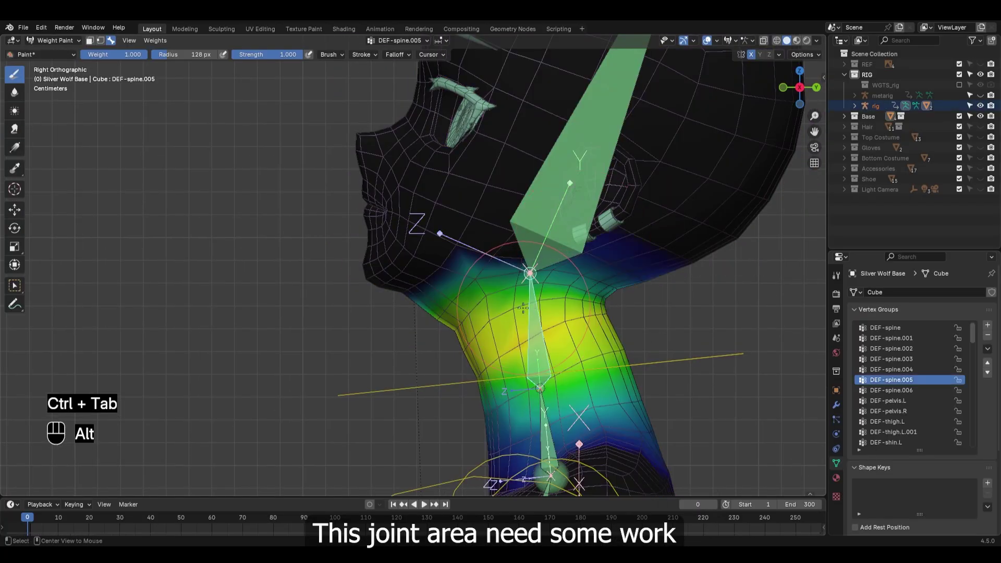
{"action": "middle_click", "coordinate": [490, 296], "text": "alt"}
{"action": "scroll", "coordinate": [489, 296], "scroll_direction": "up", "scroll_amount": 3}
{"action": "middle_click_drag", "start_coordinate": [353, 284], "coordinate": [398, 281], "text": "shift"}
{"action": "scroll", "coordinate": [398, 282], "scroll_direction": "up", "scroll_amount": 4}
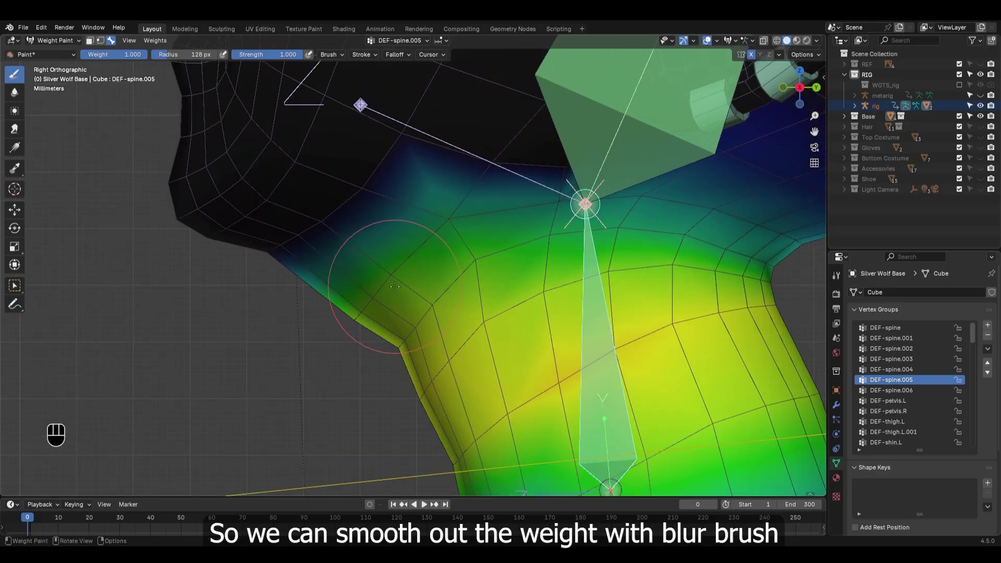
Step: Choose the Blur brush and inspect the DEF-spine.005 weight transition under the jaw
{"action": "left_click", "coordinate": [15, 92]}
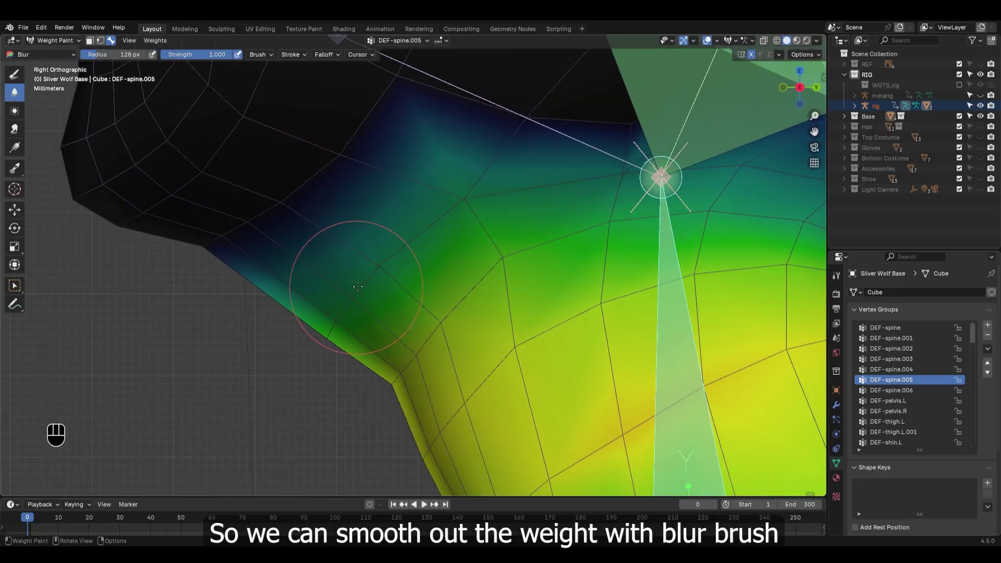
{"action": "mouse_move", "coordinate": [291, 224]}
{"action": "middle_mouse_down"}
{"action": "mouse_move", "coordinate": [317, 315]}
{"action": "mouse_move", "coordinate": [336, 264]}
{"action": "mouse_move", "coordinate": [491, 247]}
{"action": "middle_mouse_up"}
{"action": "scroll", "coordinate": [394, 268], "scroll_direction": "down", "scroll_amount": 1}
{"action": "middle_click_drag", "start_coordinate": [393, 268], "coordinate": [334, 272]}
{"action": "scroll", "coordinate": [380, 302], "scroll_direction": "up", "scroll_amount": 3}
{"action": "mouse_move", "coordinate": [448, 229]}
{"action": "middle_mouse_down", "text": "shift"}
{"action": "mouse_move", "coordinate": [380, 301]}
{"action": "mouse_move", "coordinate": [320, 269]}
{"action": "middle_mouse_up", "text": "shift"}
{"action": "scroll", "coordinate": [319, 269], "scroll_direction": "down", "scroll_amount": 5}
Step: Return to Object Mode, select the rig and set its viewport bone display to Stick
{"action": "key", "text": "ctrl+Tab"}
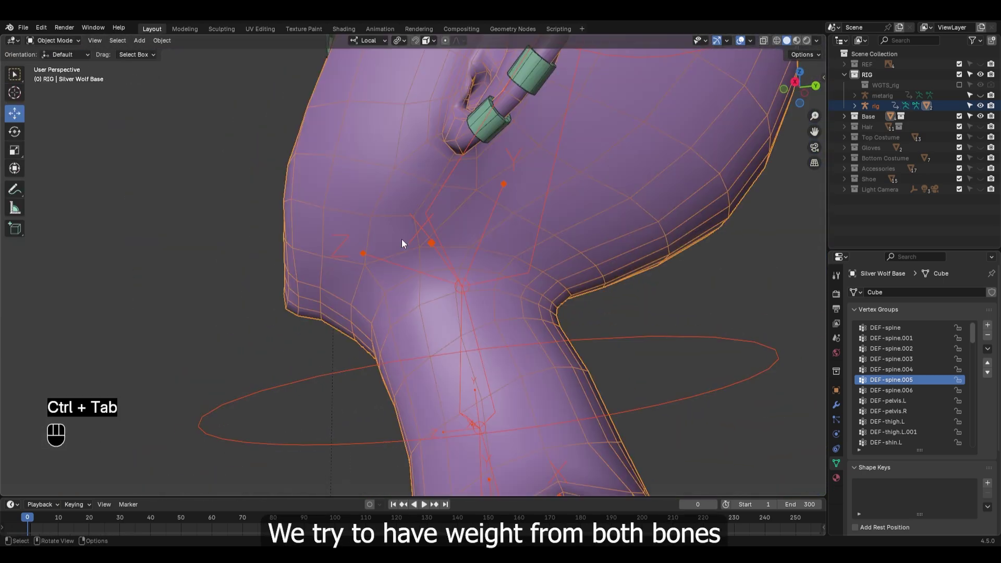
{"action": "left_click", "coordinate": [538, 240]}
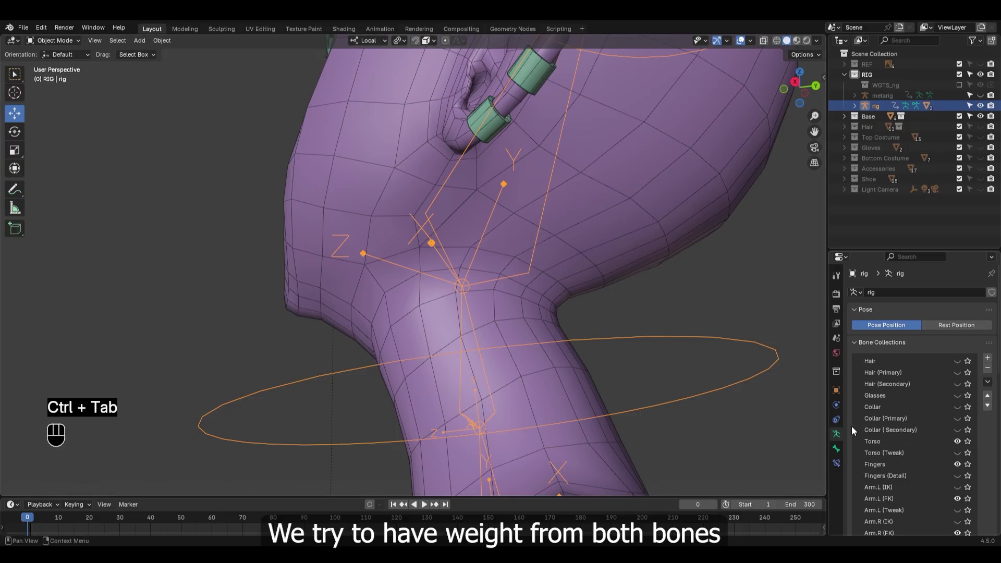
{"action": "left_click", "coordinate": [855, 341]}
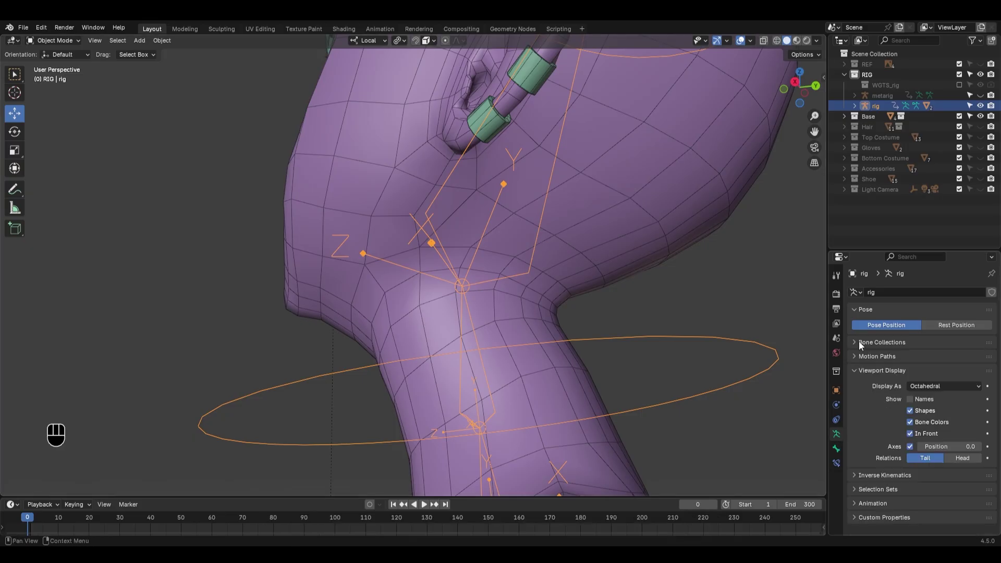
{"action": "left_click", "coordinate": [920, 387]}
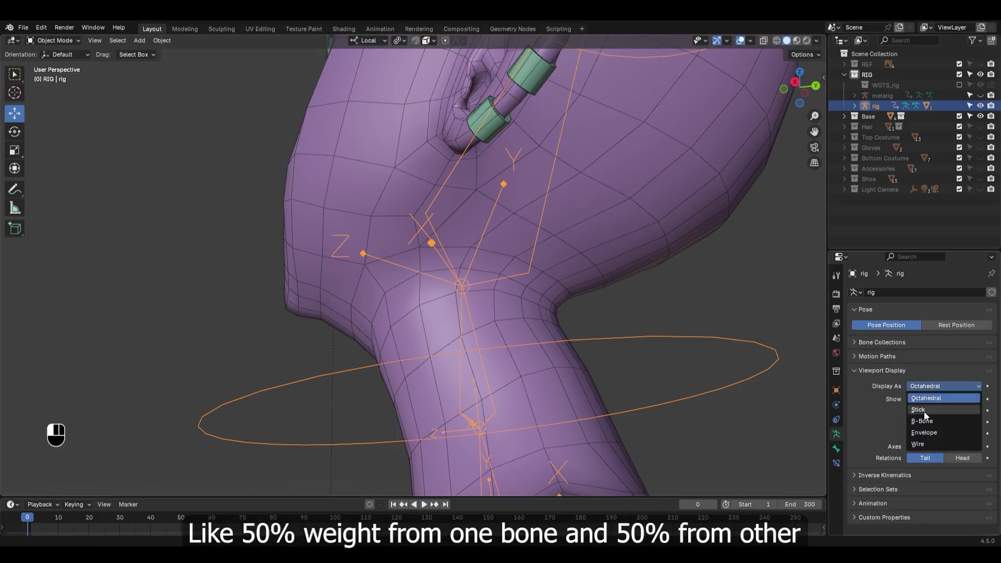
{"action": "left_click", "coordinate": [924, 410]}
{"action": "scroll", "coordinate": [659, 286], "scroll_direction": "down", "scroll_amount": 5}
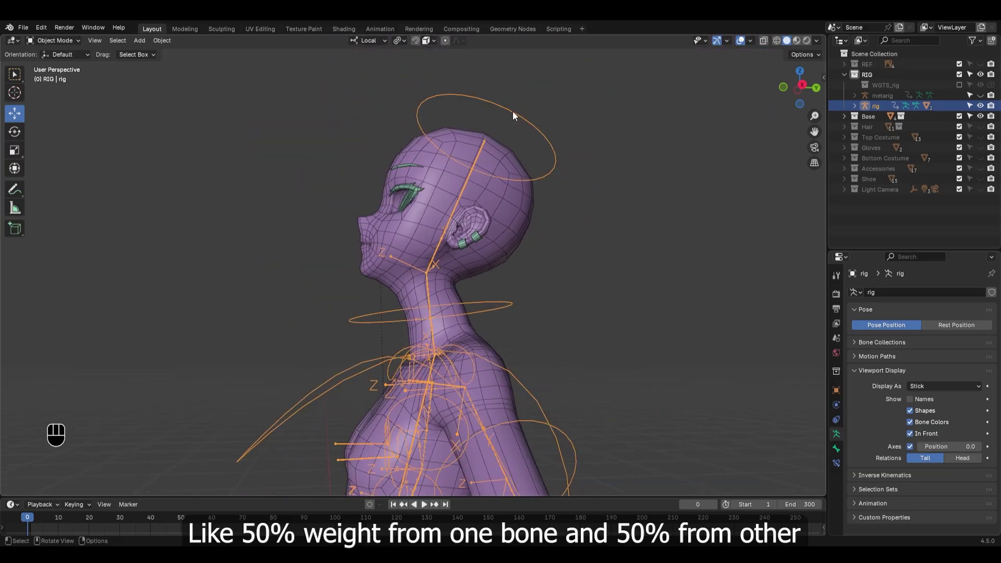
{"action": "scroll", "coordinate": [484, 224], "scroll_direction": "up", "scroll_amount": 3}
Step: Put the rig in Pose Mode, return the base mesh to Weight Paint and make DEF-spine.006 the active bone
{"action": "key", "text": "ctrl+Tab"}
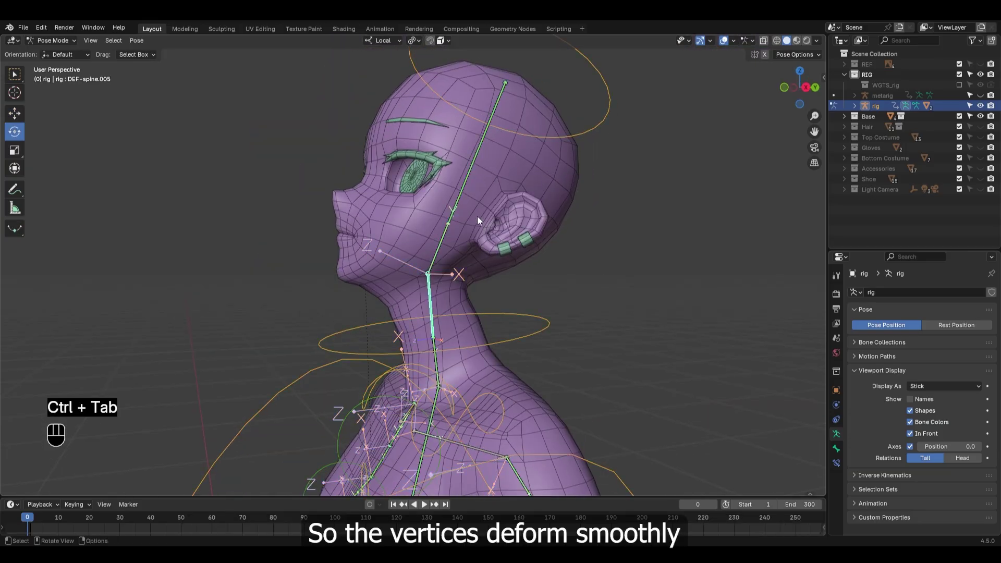
{"action": "left_click", "coordinate": [483, 211]}
{"action": "key", "text": "ctrl+Tab"}
{"action": "left_click", "coordinate": [508, 194]}
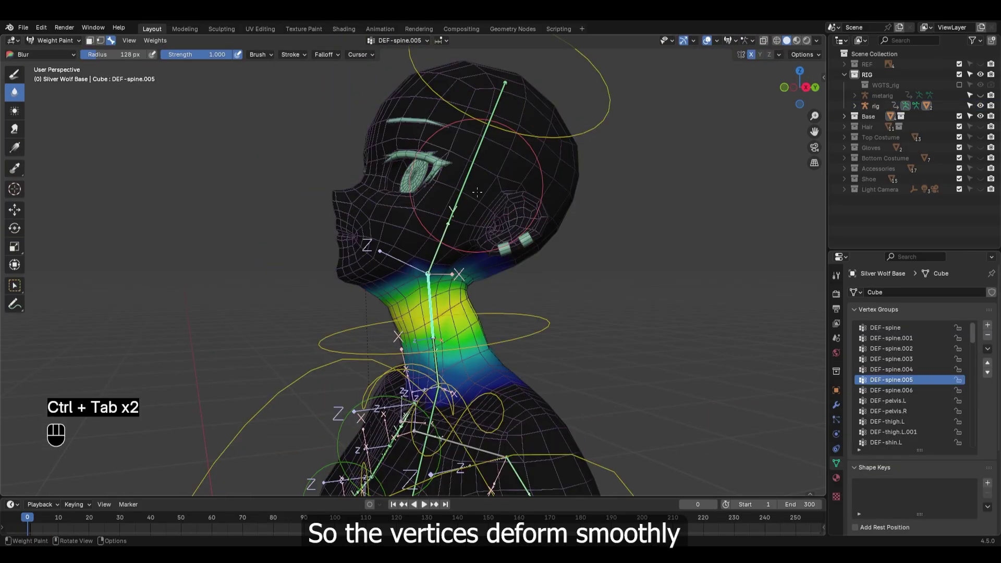
{"action": "scroll", "coordinate": [449, 270], "scroll_direction": "up", "scroll_amount": 3}
{"action": "left_click", "coordinate": [450, 252], "text": "alt"}
{"action": "middle_click_drag", "start_coordinate": [450, 252], "coordinate": [417, 230]}
{"action": "scroll", "coordinate": [407, 239], "scroll_direction": "up", "scroll_amount": 3}
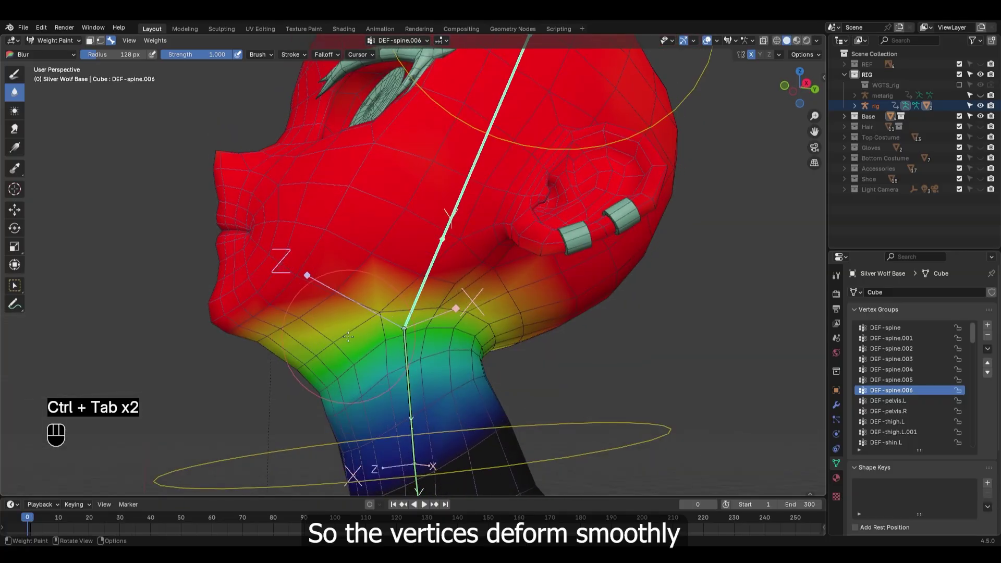
Step: Blur the DEF-spine.006 weights along the jaw and under the chin to soften the transition into the neck
{"action": "middle_click_drag", "start_coordinate": [360, 271], "coordinate": [374, 259]}
{"action": "left_click_drag", "start_coordinate": [374, 259], "coordinate": [287, 322]}
{"action": "middle_click_drag", "start_coordinate": [281, 311], "coordinate": [279, 299]}
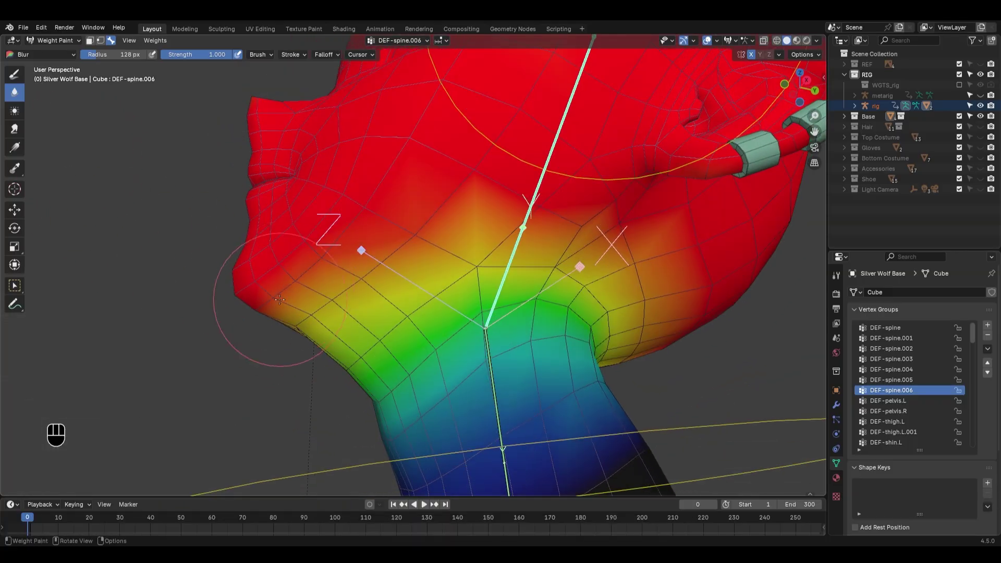
{"action": "left_click_drag", "start_coordinate": [281, 297], "coordinate": [458, 259]}
Step: Switch to the Paint brush and set its blending mode to Mix
{"action": "left_click", "coordinate": [14, 74]}
{"action": "scroll", "coordinate": [765, 328], "scroll_direction": "up", "scroll_amount": 1}
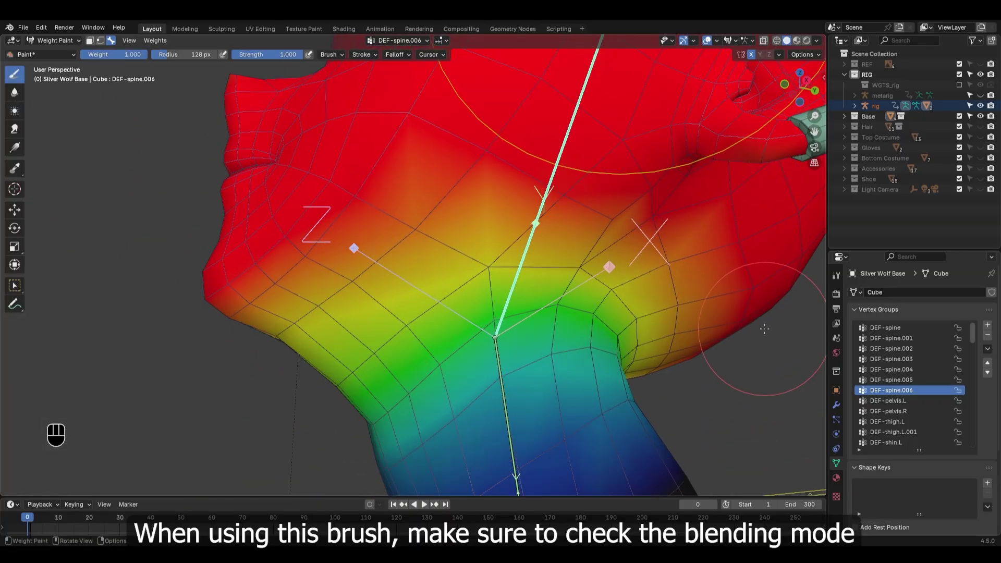
{"action": "left_click", "coordinate": [835, 282]}
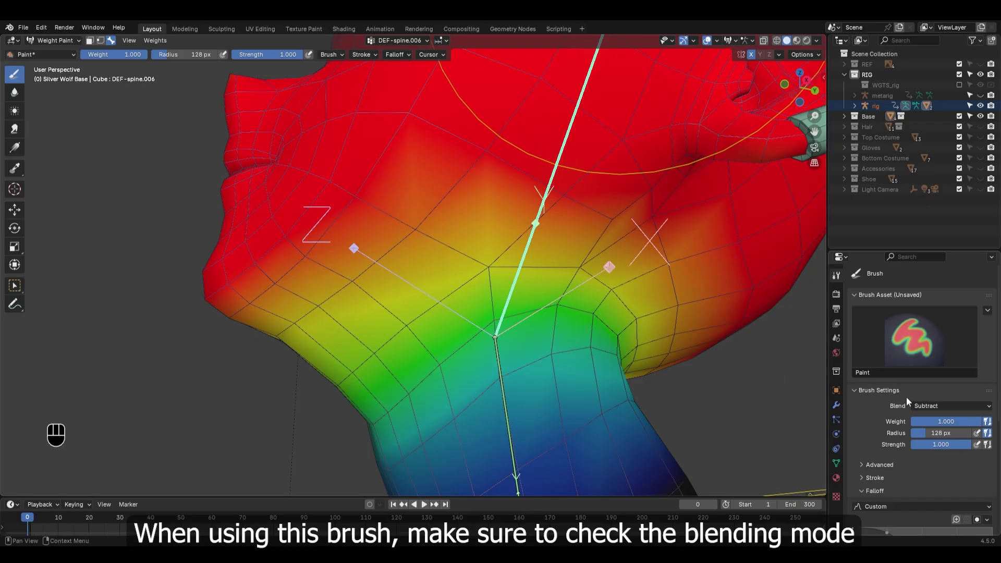
{"action": "left_click", "coordinate": [918, 405]}
{"action": "left_click", "coordinate": [872, 254]}
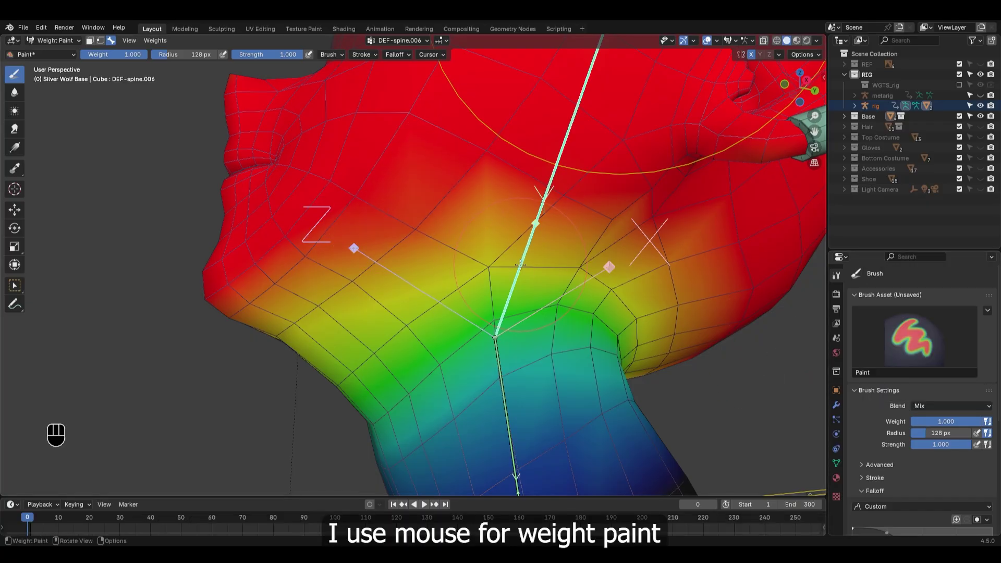
Step: Try a lower Paint brush strength, restore it to 1.000, and set the brush radius to 197 px
{"action": "middle_click_drag", "start_coordinate": [521, 265], "coordinate": [436, 220]}
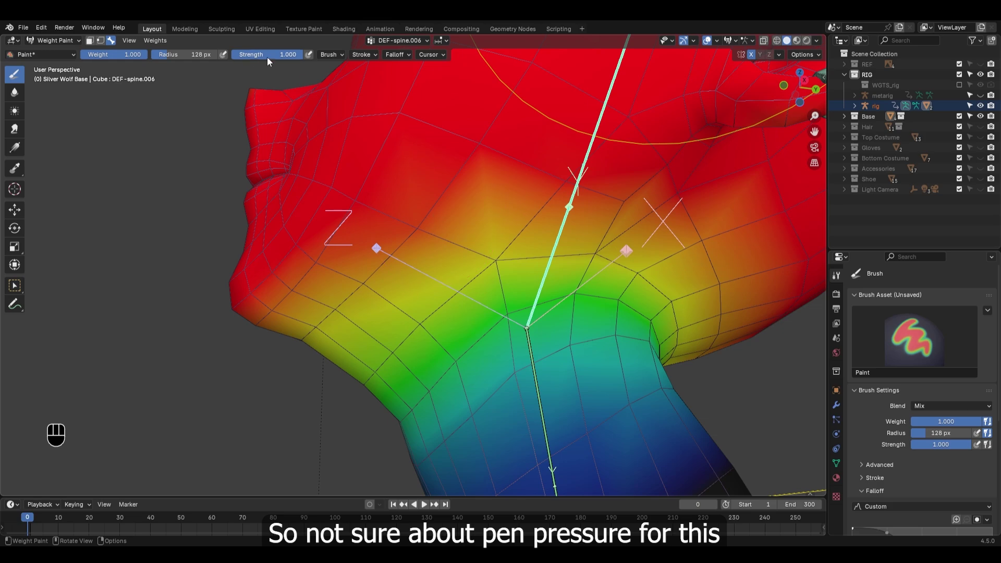
{"action": "left_click_drag", "start_coordinate": [290, 58], "coordinate": [255, 57]}
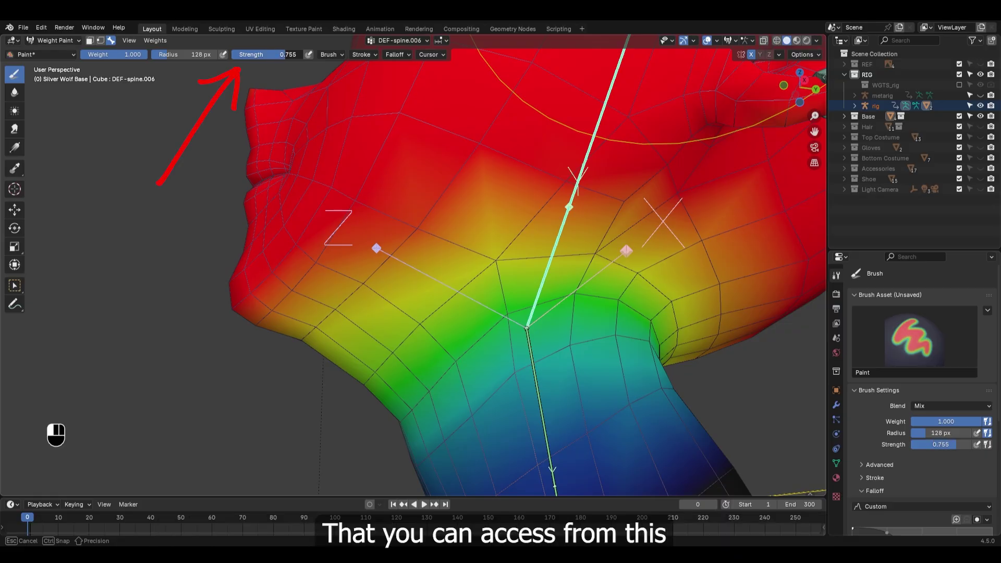
{"action": "right_click", "coordinate": [334, 177]}
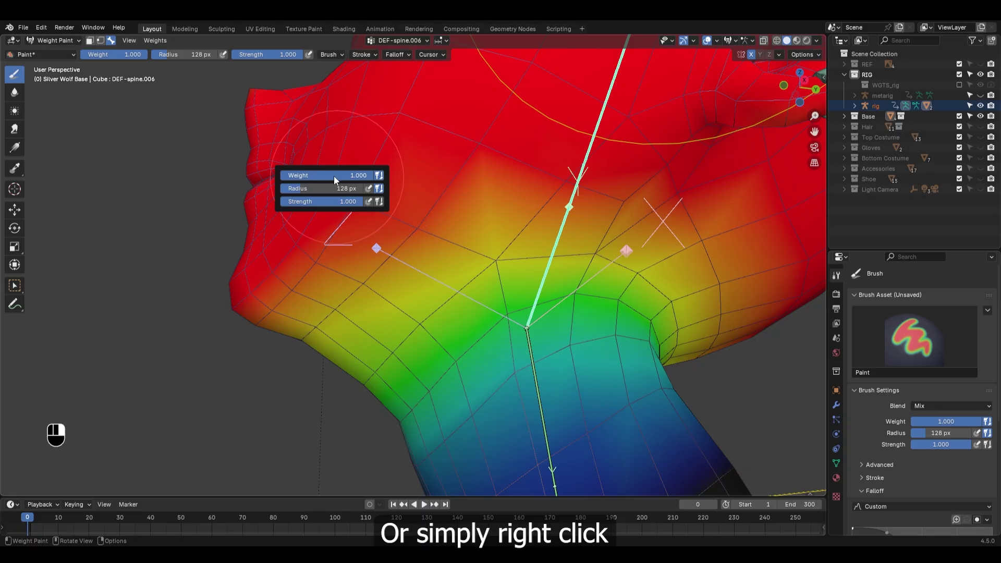
{"action": "mouse_move", "coordinate": [334, 177]}
{"action": "left_mouse_down"}
{"action": "mouse_move", "coordinate": [290, 180]}
{"action": "mouse_move", "coordinate": [356, 188]}
{"action": "left_mouse_up"}
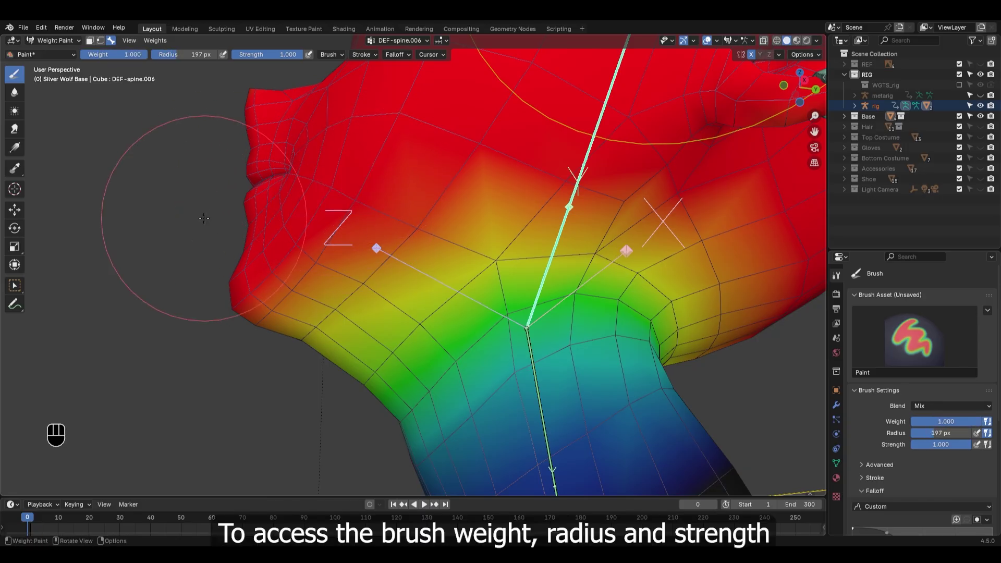
{"action": "right_click", "coordinate": [156, 197]}
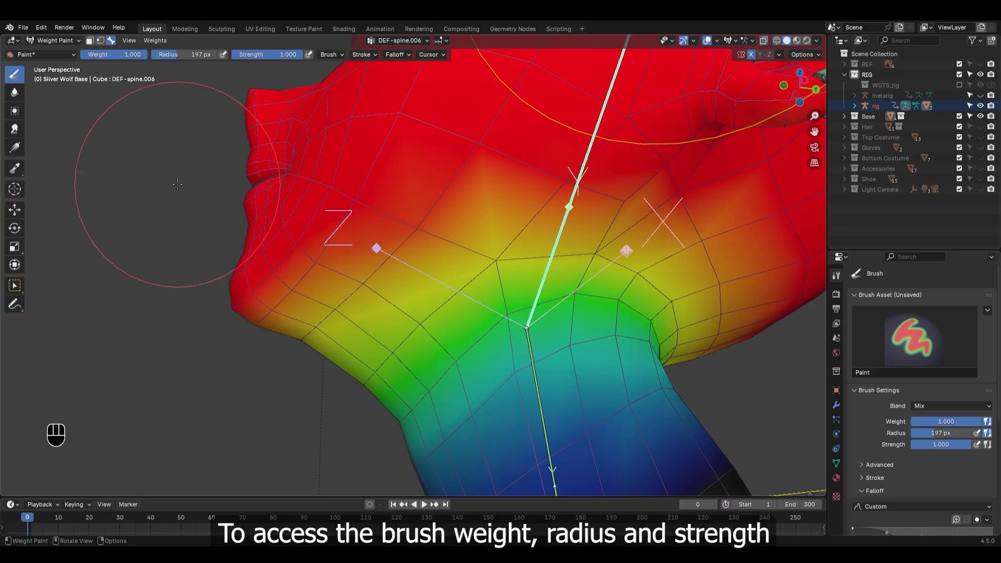
{"action": "key", "text": "f"}
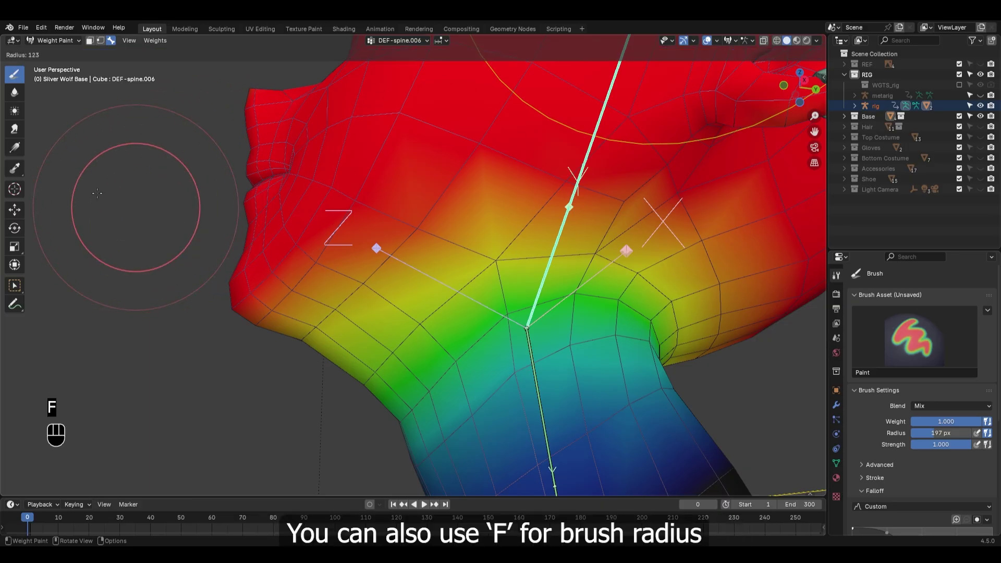
{"action": "key", "text": "shift+f"}
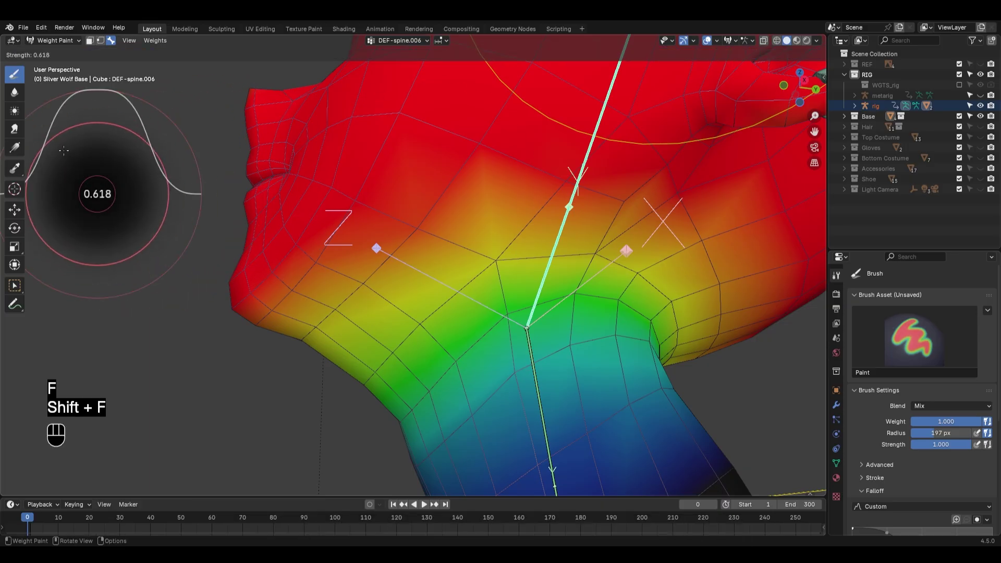
{"action": "right_click", "coordinate": [56, 147]}
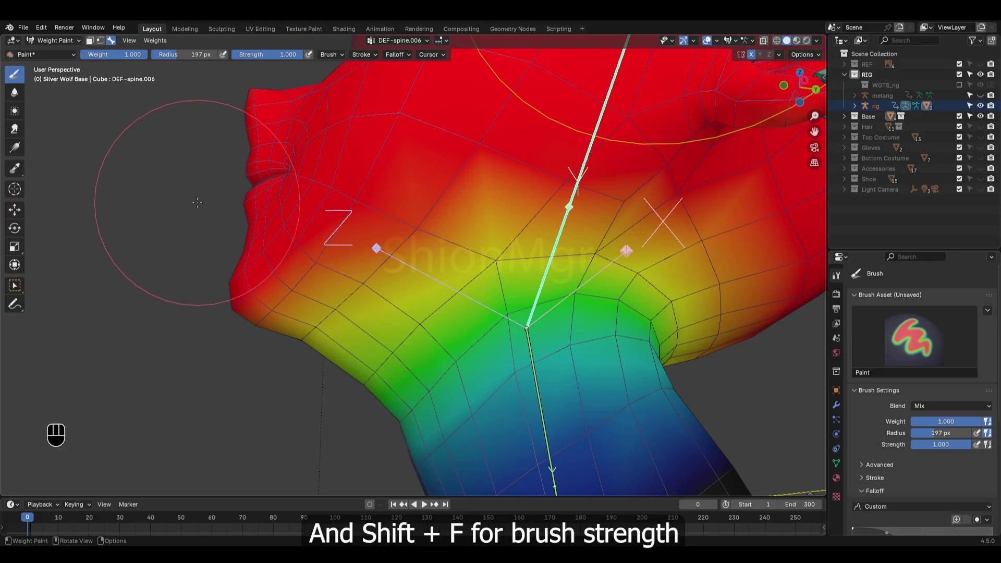
Step: Set the Paint brush radius to 101 px and strength to 0.381, try a stroke along the jaw, and undo it
{"action": "scroll", "coordinate": [313, 219], "scroll_direction": "down", "scroll_amount": 2}
{"action": "middle_click_drag", "start_coordinate": [336, 221], "coordinate": [328, 223]}
{"action": "scroll", "coordinate": [330, 223], "scroll_direction": "up", "scroll_amount": 1}
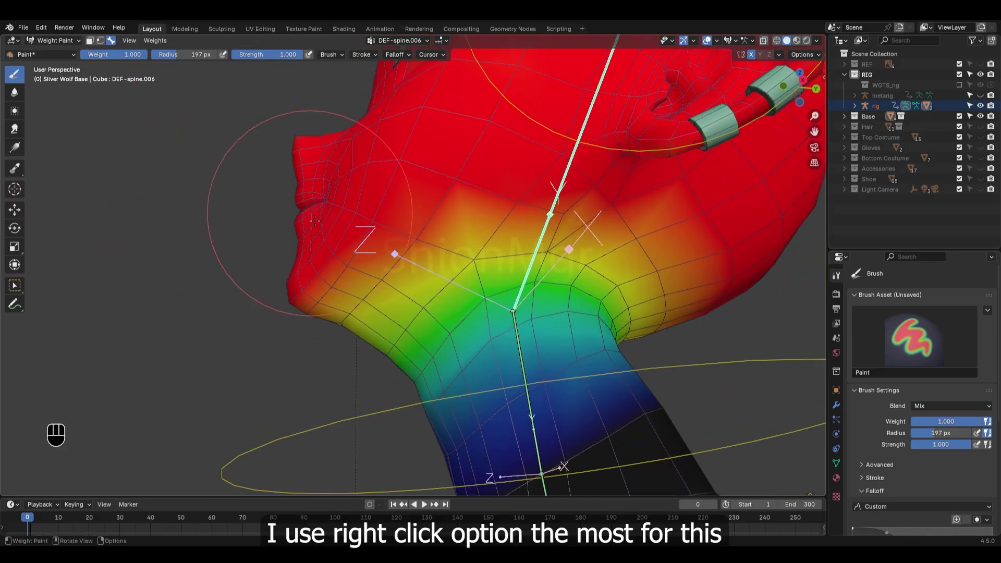
{"action": "scroll", "coordinate": [453, 235], "scroll_direction": "up", "scroll_amount": 1}
{"action": "key", "text": "f"}
{"action": "left_click", "coordinate": [501, 228]}
{"action": "left_click_drag", "start_coordinate": [416, 218], "coordinate": [470, 235]}
{"action": "key", "text": "ctrl+z"}
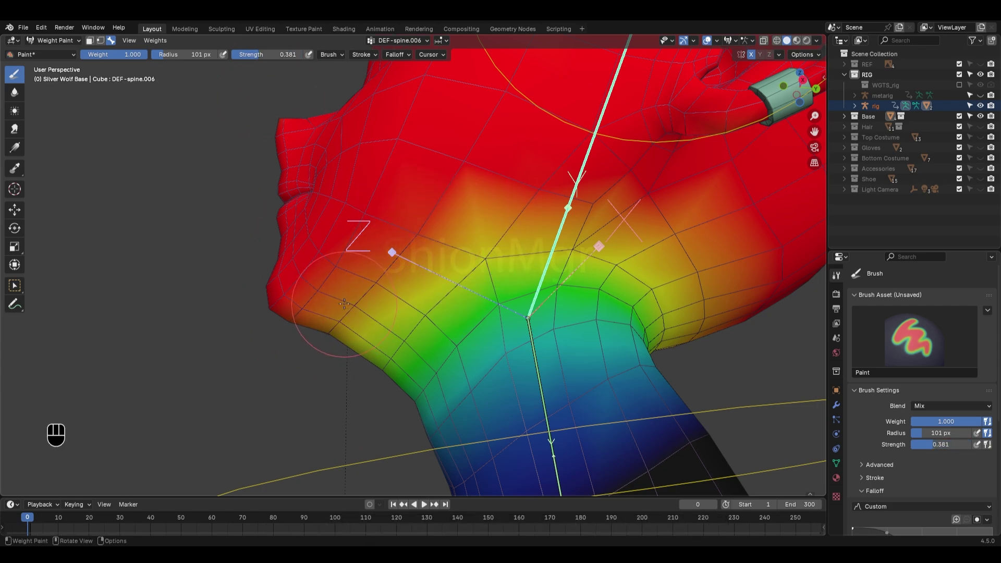
Step: Set the brush weight to 0.572, try strokes below the cheek and on the front of the neck, and undo them
{"action": "middle_click_drag", "start_coordinate": [336, 300], "coordinate": [374, 226]}
{"action": "right_click", "coordinate": [137, 174]}
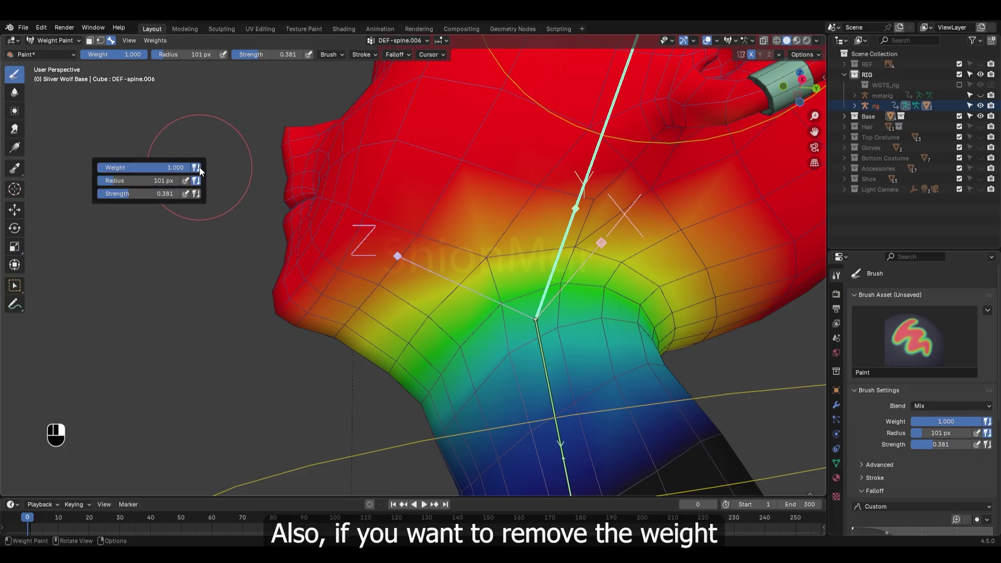
{"action": "left_click_drag", "start_coordinate": [179, 168], "coordinate": [140, 167]}
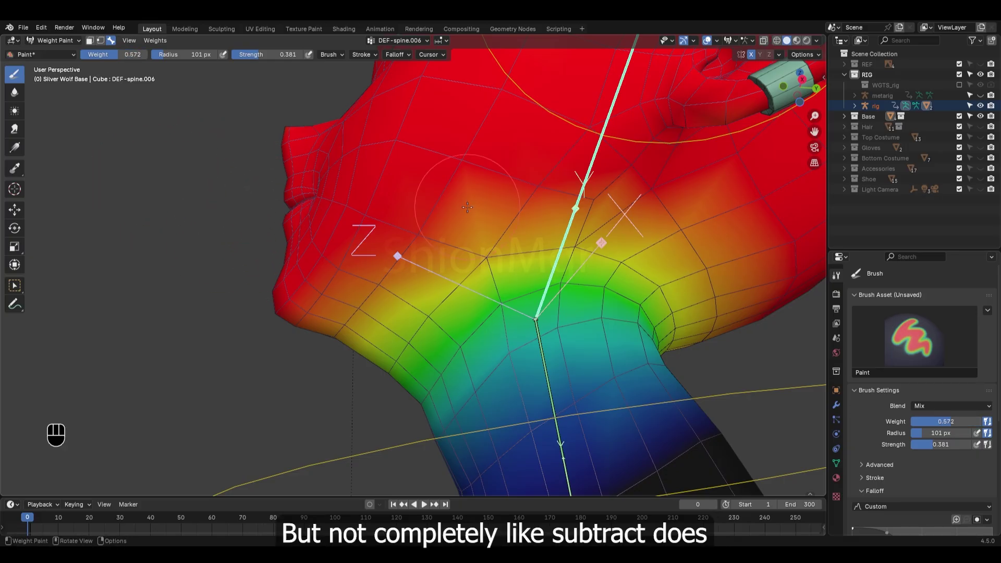
{"action": "left_click_drag", "start_coordinate": [514, 203], "coordinate": [455, 269]}
{"action": "key", "text": "ctrl+z"}
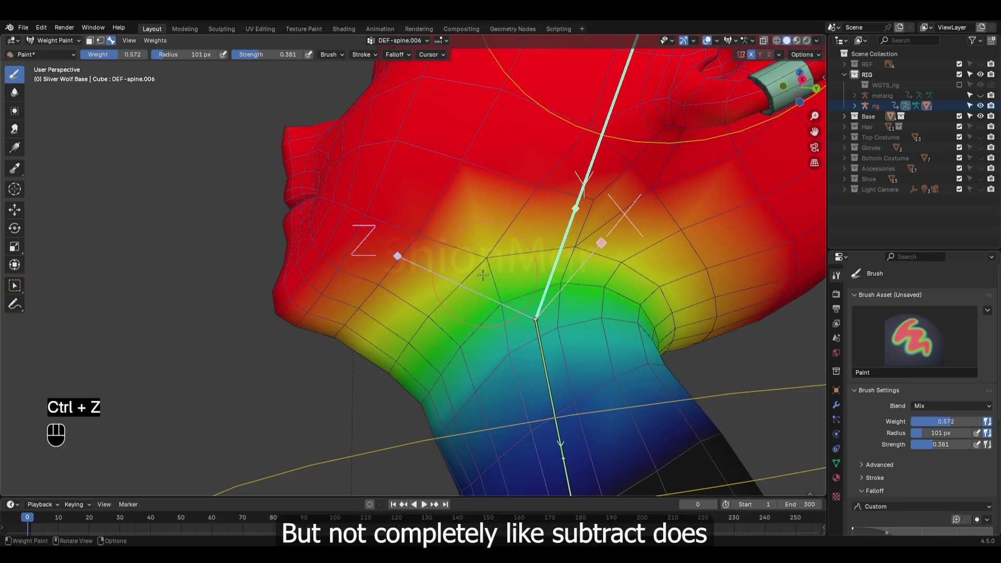
{"action": "mouse_move", "coordinate": [480, 276]}
{"action": "middle_mouse_down"}
{"action": "mouse_move", "coordinate": [391, 357]}
{"action": "mouse_move", "coordinate": [416, 301]}
{"action": "middle_mouse_up"}
{"action": "scroll", "coordinate": [397, 358], "scroll_direction": "down", "scroll_amount": 1}
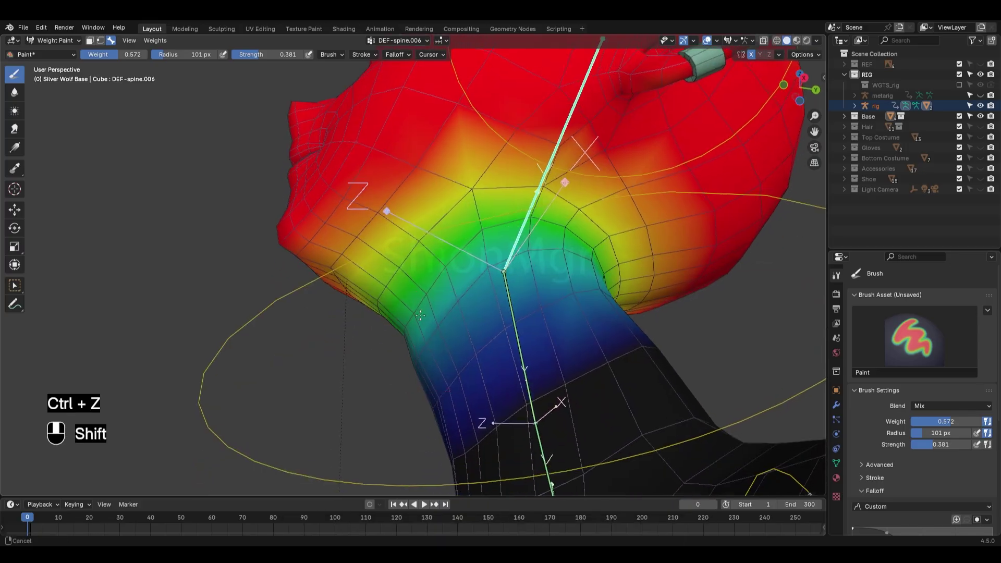
{"action": "scroll", "coordinate": [428, 318], "scroll_direction": "up", "scroll_amount": 1}
{"action": "left_click_drag", "start_coordinate": [453, 343], "coordinate": [416, 366]}
{"action": "key", "text": "ctrl+z"}
Step: Set the brush weight to 1.000 and strength to 0.106, and undo the test painting on the neck
{"action": "right_click", "coordinate": [386, 249]}
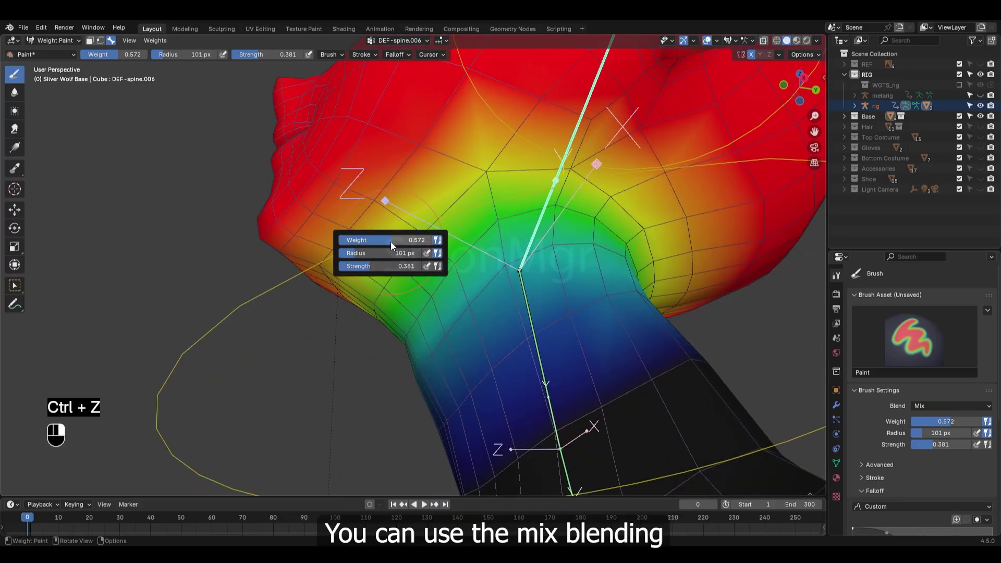
{"action": "mouse_move", "coordinate": [390, 242]}
{"action": "left_mouse_down"}
{"action": "mouse_move", "coordinate": [441, 242]}
{"action": "mouse_move", "coordinate": [346, 265]}
{"action": "left_mouse_up"}
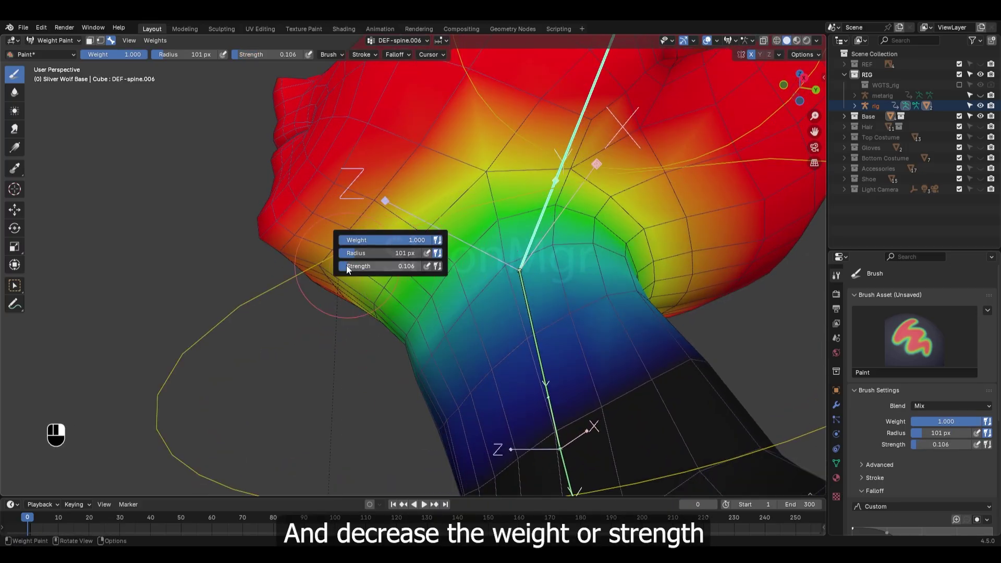
{"action": "key", "text": "ctrl+z"}
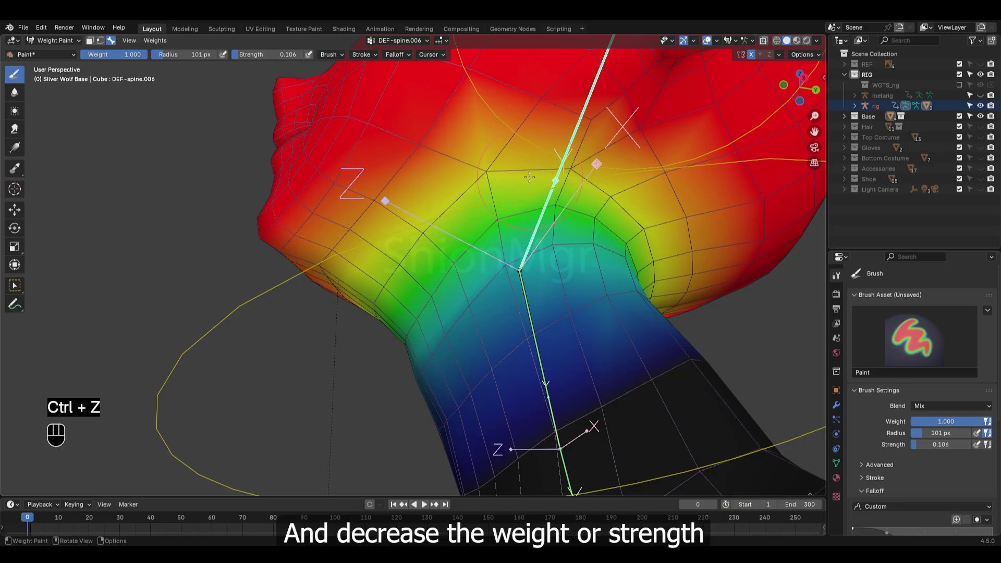
Step: Make DEF-spine.005 the active bone and set the brush strength to 0.163 and weight to 0.000
{"action": "middle_click_drag", "start_coordinate": [529, 177], "coordinate": [462, 270]}
{"action": "left_click", "coordinate": [461, 271], "text": "alt"}
{"action": "mouse_move", "coordinate": [528, 227]}
{"action": "middle_mouse_down", "text": "shift"}
{"action": "mouse_move", "coordinate": [487, 233]}
{"action": "mouse_move", "coordinate": [486, 246]}
{"action": "mouse_move", "coordinate": [500, 246]}
{"action": "middle_mouse_up", "text": "shift"}
{"action": "right_click", "coordinate": [555, 235]}
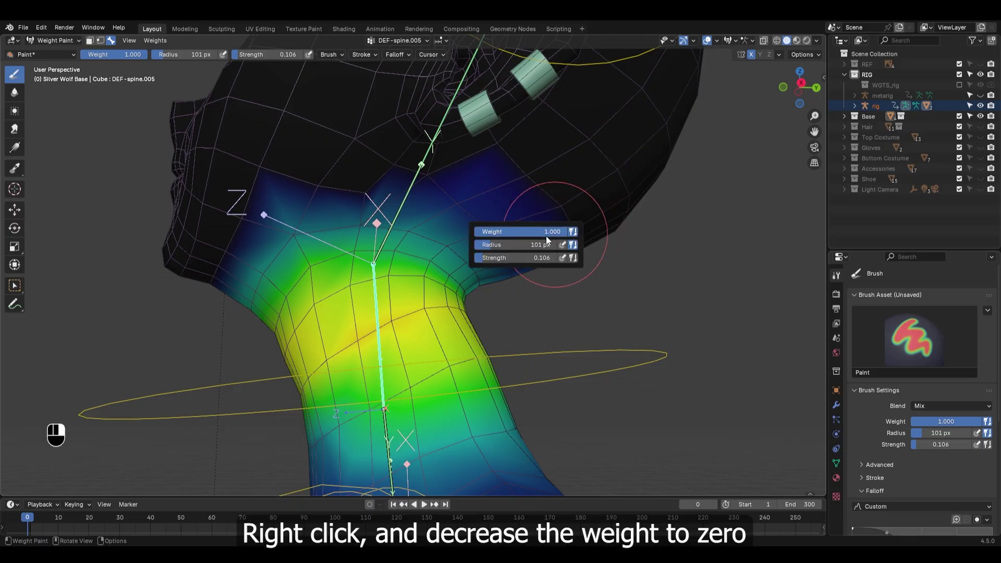
{"action": "left_click_drag", "start_coordinate": [495, 258], "coordinate": [502, 261]}
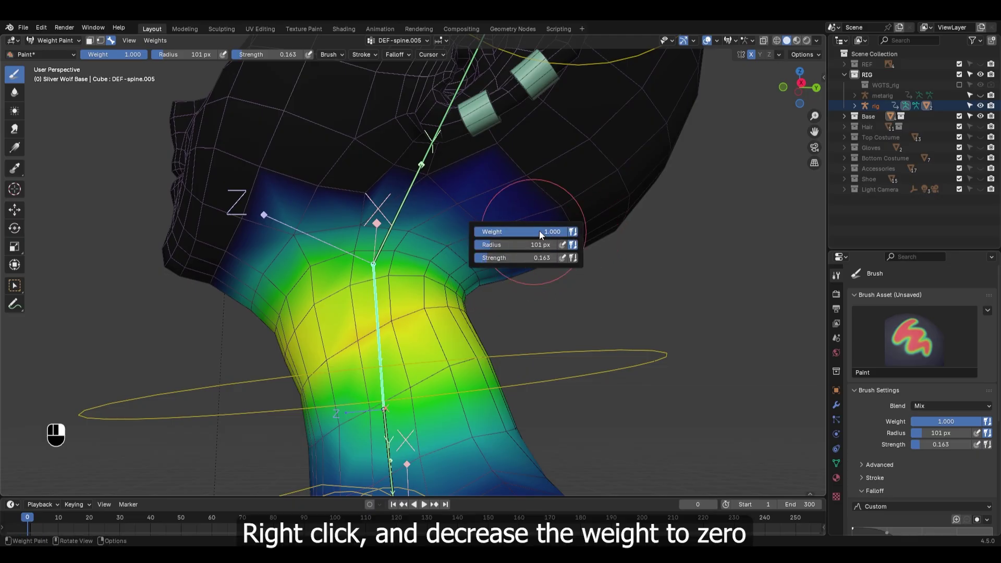
{"action": "left_click_drag", "start_coordinate": [541, 233], "coordinate": [443, 232]}
Step: Try erasing DEF-spine.005 weights around the base of the skull with the zero-weight brush, and undo the stroke
{"action": "scroll", "coordinate": [375, 235], "scroll_direction": "up", "scroll_amount": 2}
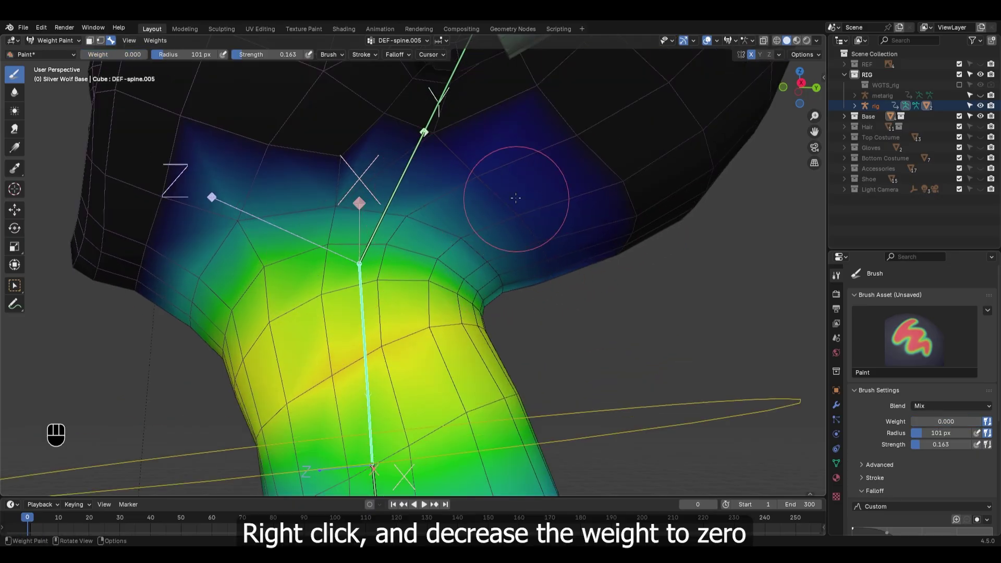
{"action": "scroll", "coordinate": [528, 325], "scroll_direction": "up", "scroll_amount": 2}
{"action": "key", "text": "ctrl+z"}
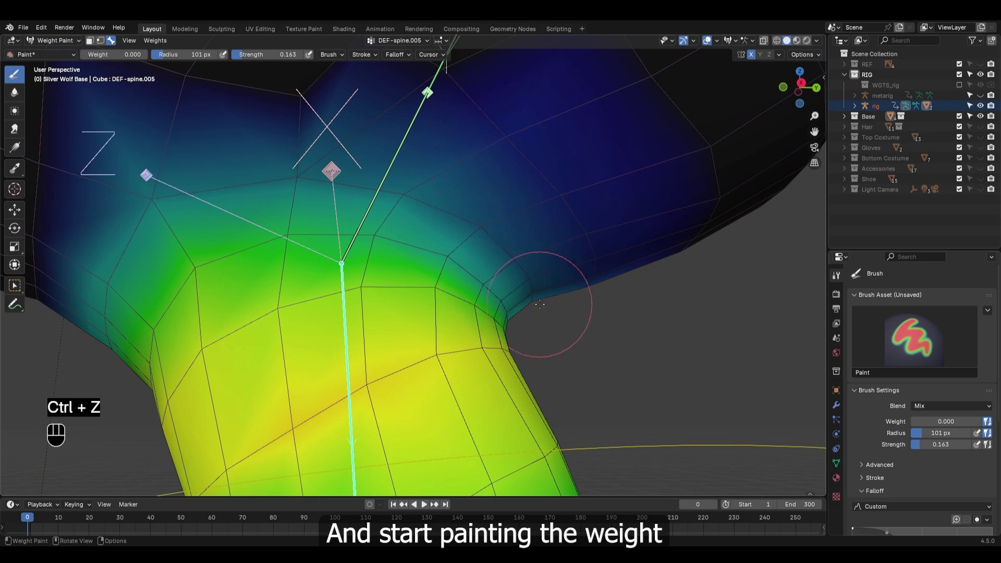
Step: Raise the brush strength to 0.469, try erasing the weights behind the jaw, and undo the strokes
{"action": "middle_click_drag", "start_coordinate": [523, 224], "coordinate": [464, 242]}
{"action": "scroll", "coordinate": [489, 238], "scroll_direction": "down", "scroll_amount": 2}
{"action": "middle_click_drag", "start_coordinate": [464, 242], "coordinate": [463, 212], "text": "ctrl"}
{"action": "right_click", "coordinate": [517, 281]}
{"action": "left_click_drag", "start_coordinate": [518, 282], "coordinate": [554, 284]}
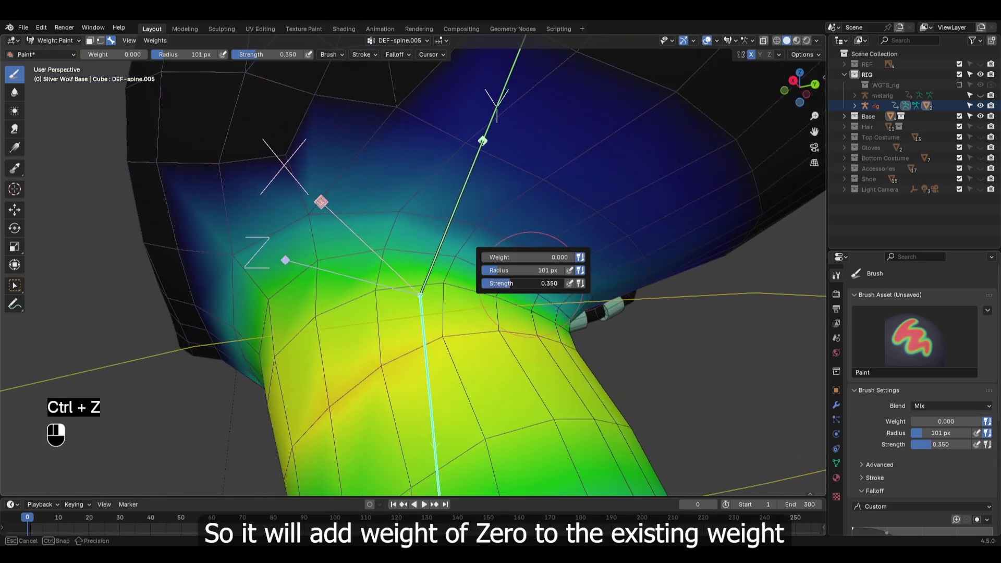
{"action": "key", "text": "ctrl+z"}
{"action": "key", "text": "ctrl+z"}
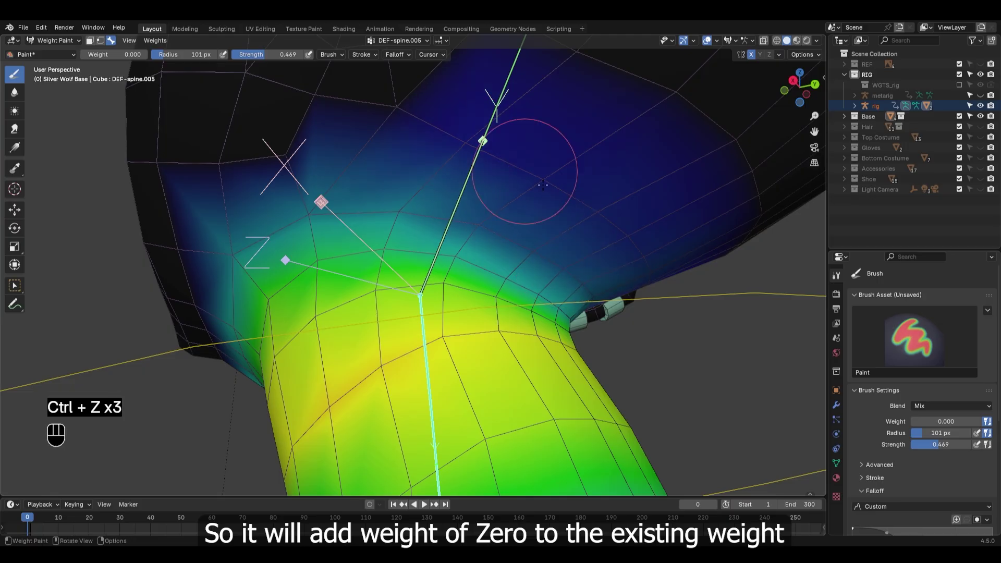
Step: Open the choice of blending modes for the Paint brush
{"action": "scroll", "coordinate": [398, 192], "scroll_direction": "down", "scroll_amount": 2}
{"action": "middle_click_drag", "start_coordinate": [369, 189], "coordinate": [387, 189]}
{"action": "middle_click_drag", "start_coordinate": [305, 215], "coordinate": [335, 220]}
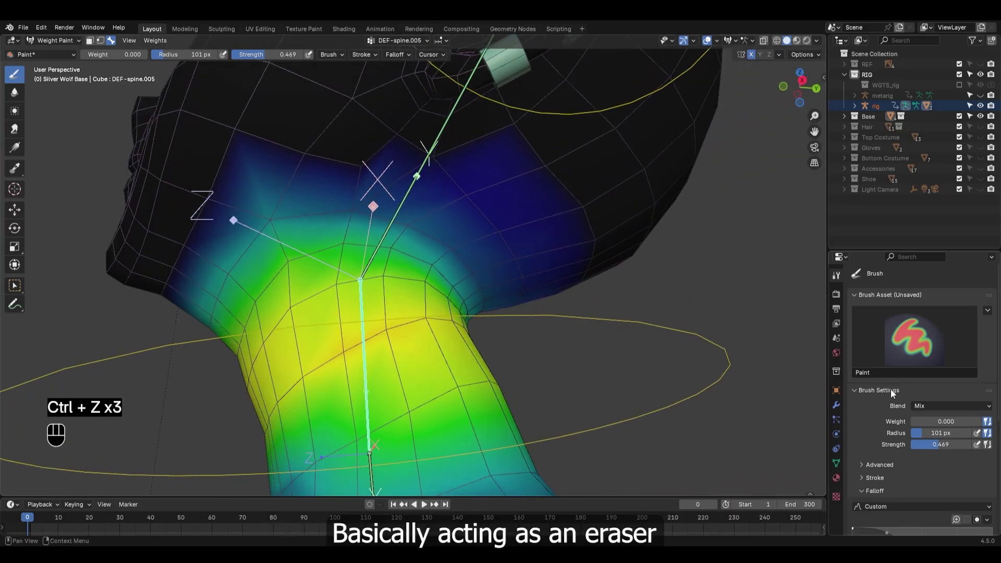
{"action": "left_click", "coordinate": [947, 406]}
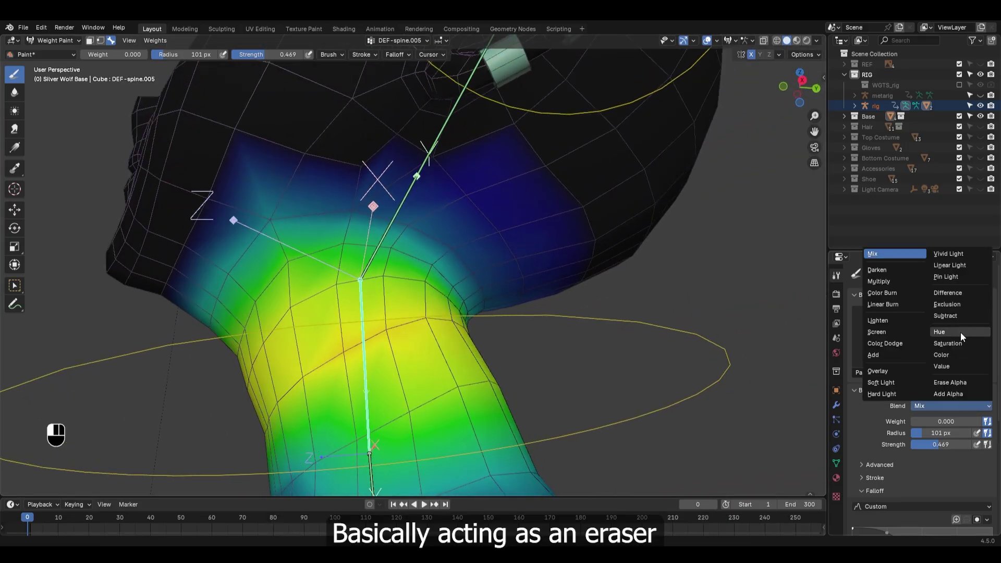